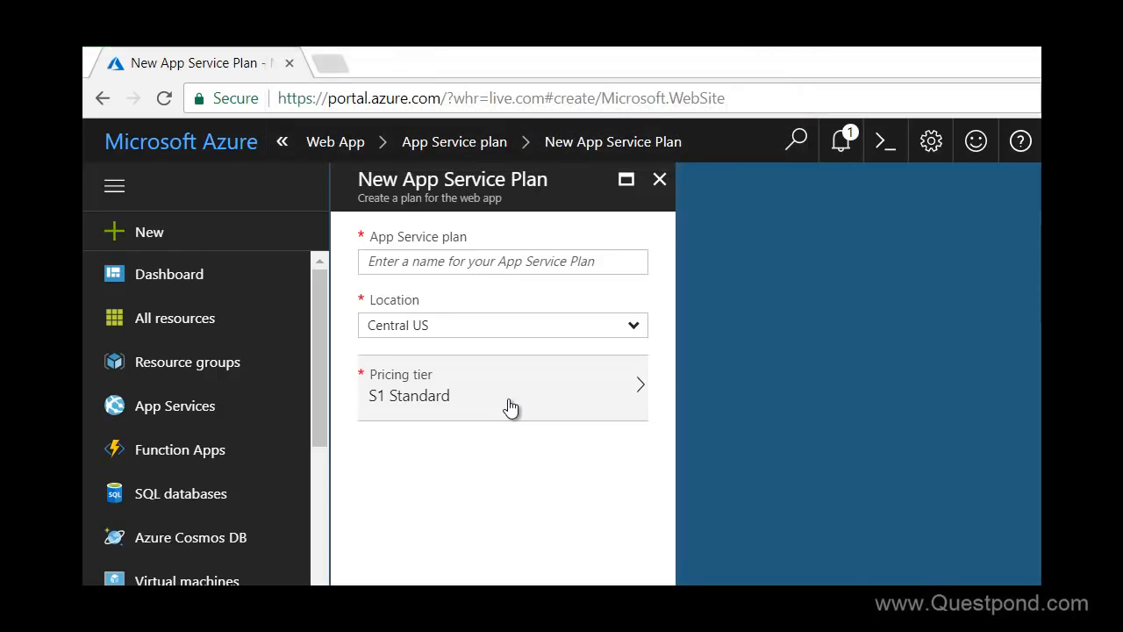
Close the New App Service Plan, App Service plan and Web App creation blades
click(658, 181)
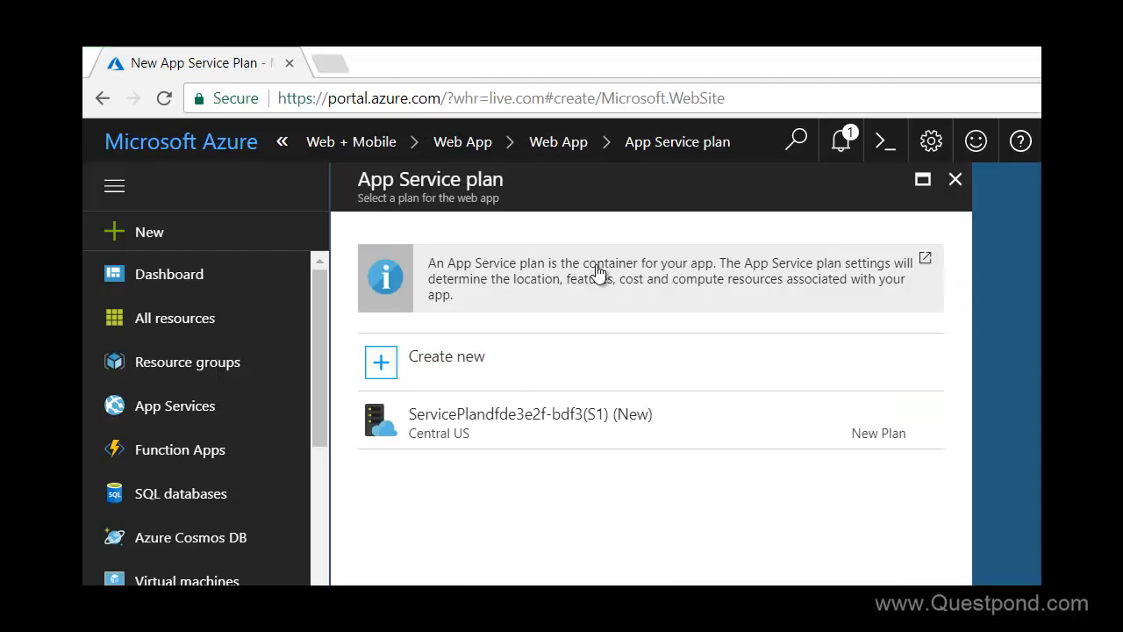
click(956, 182)
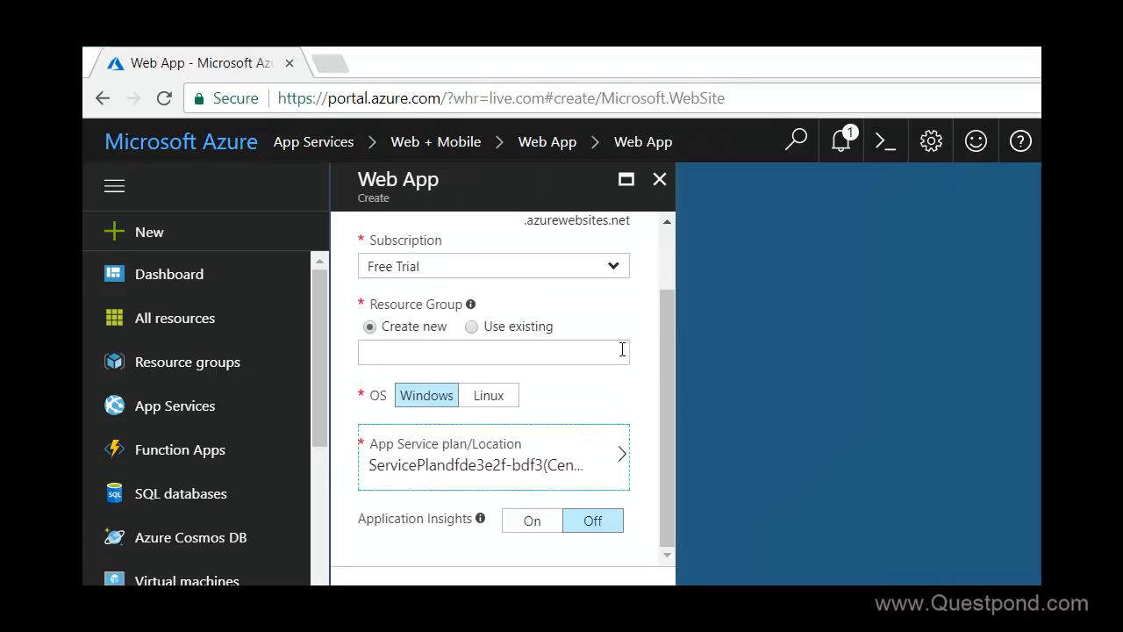
click(658, 181)
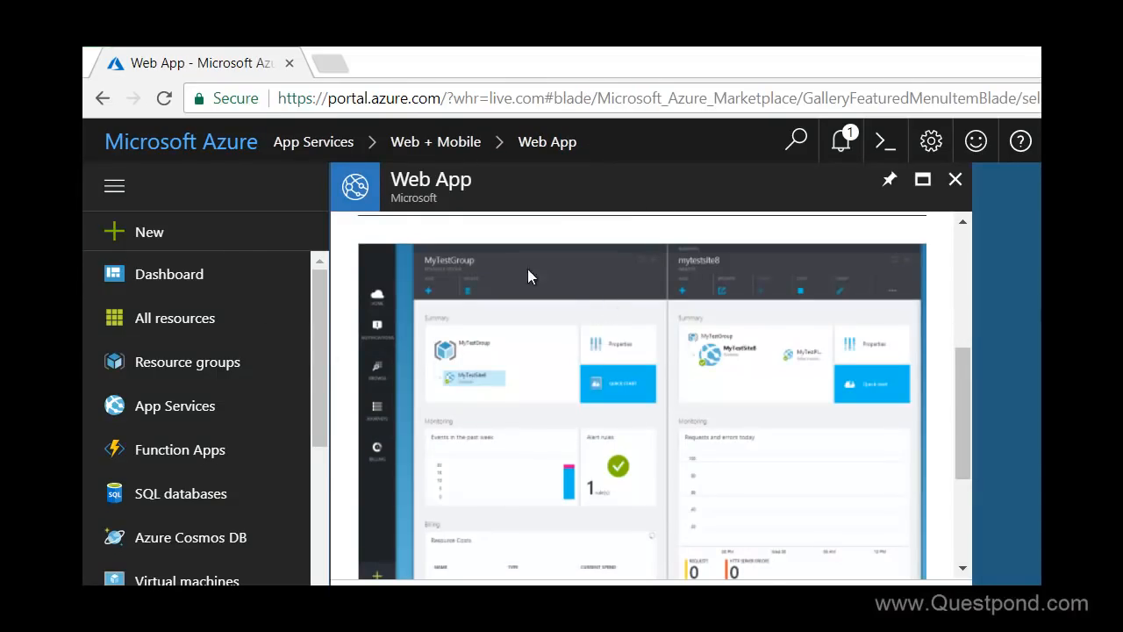
Start creating a new Web App from the App Services list
click(173, 413)
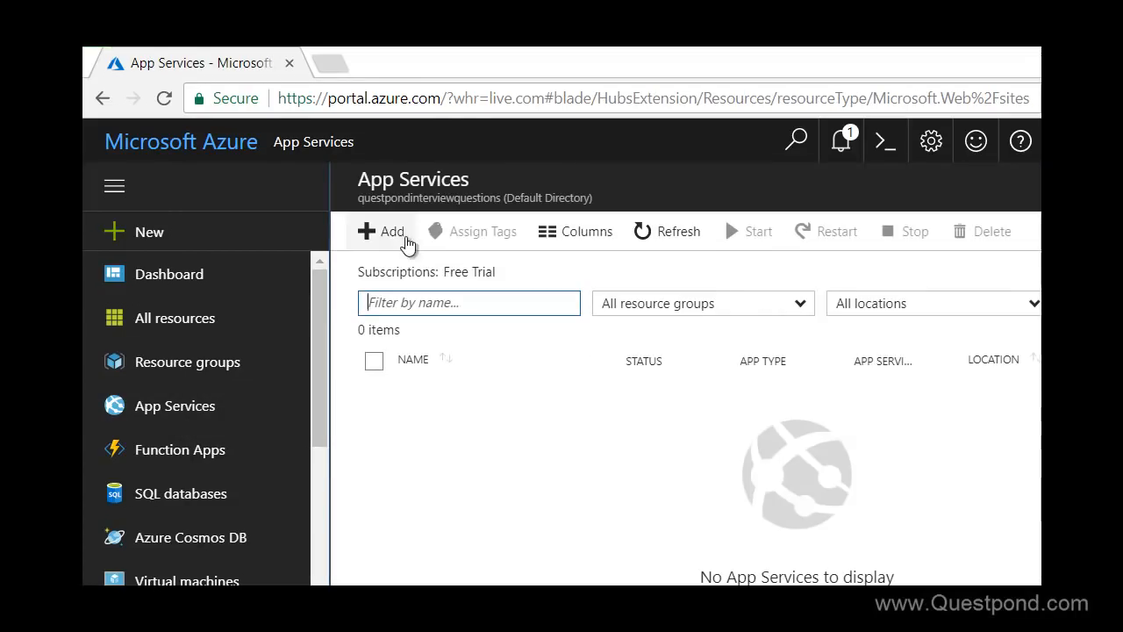
click(390, 230)
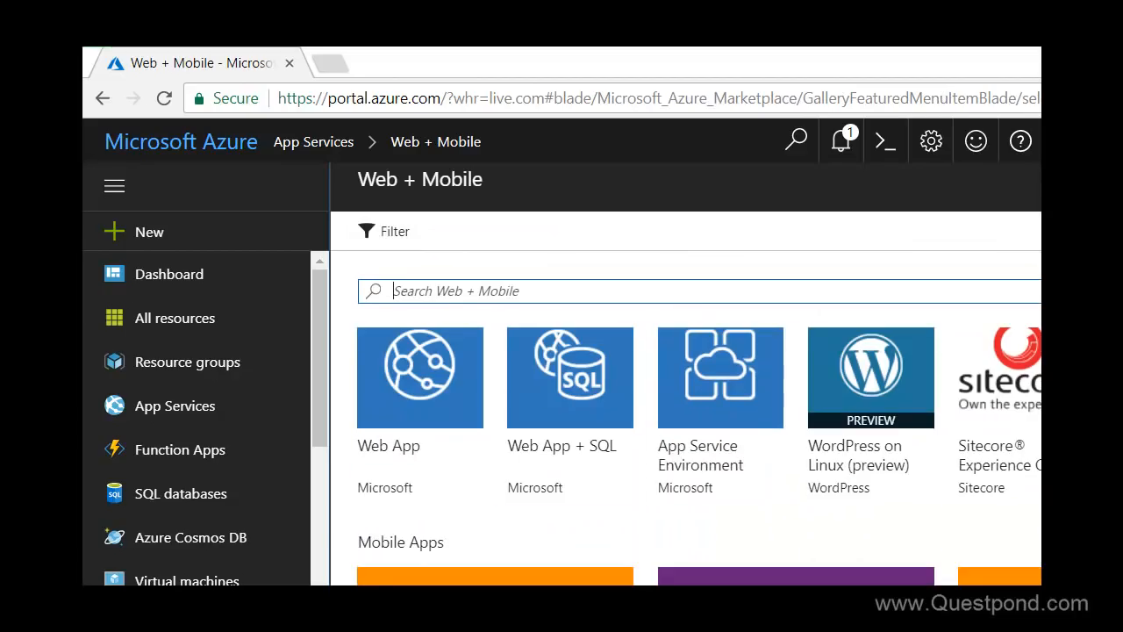
click(439, 399)
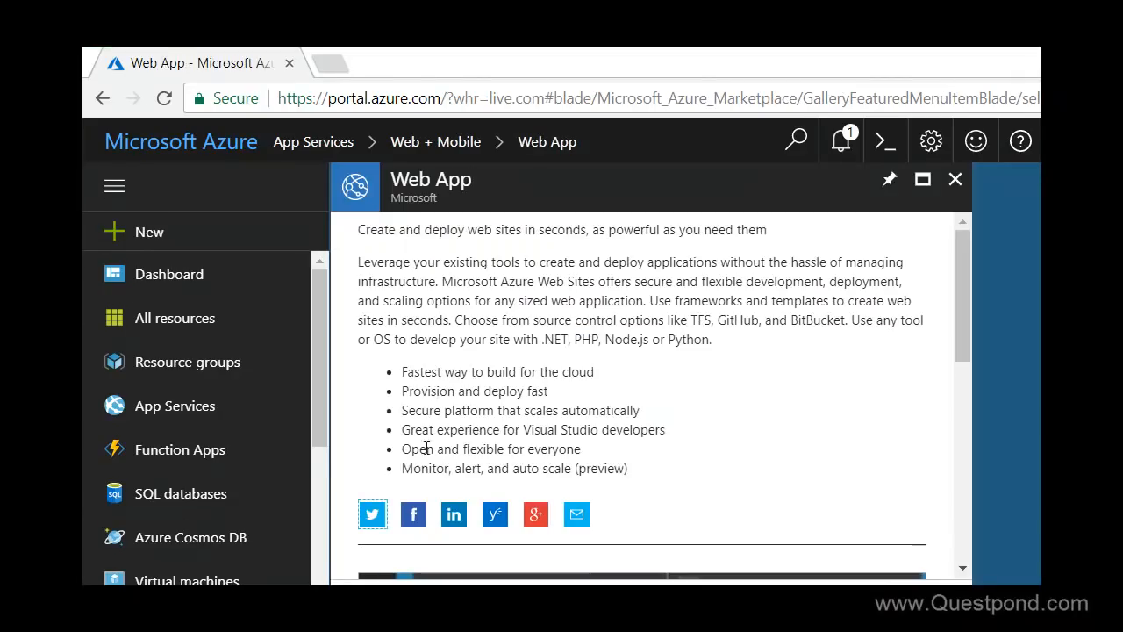
click(401, 584)
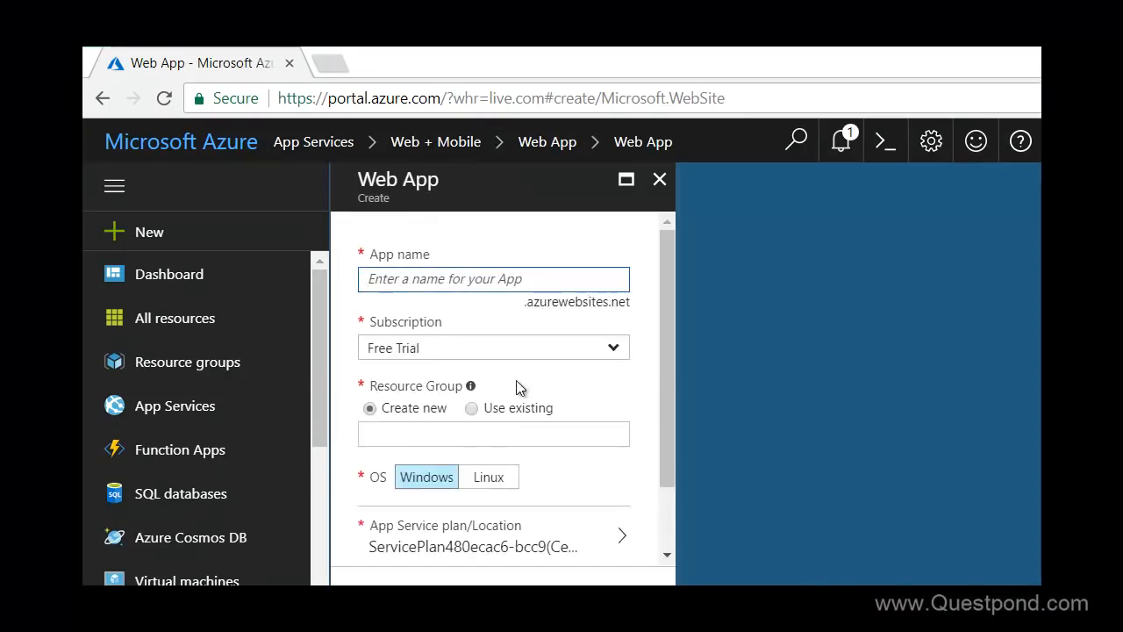
Create a new App Service plan for the web app and open its pricing tier choices
scroll(526, 403, down, 2)
click(558, 469)
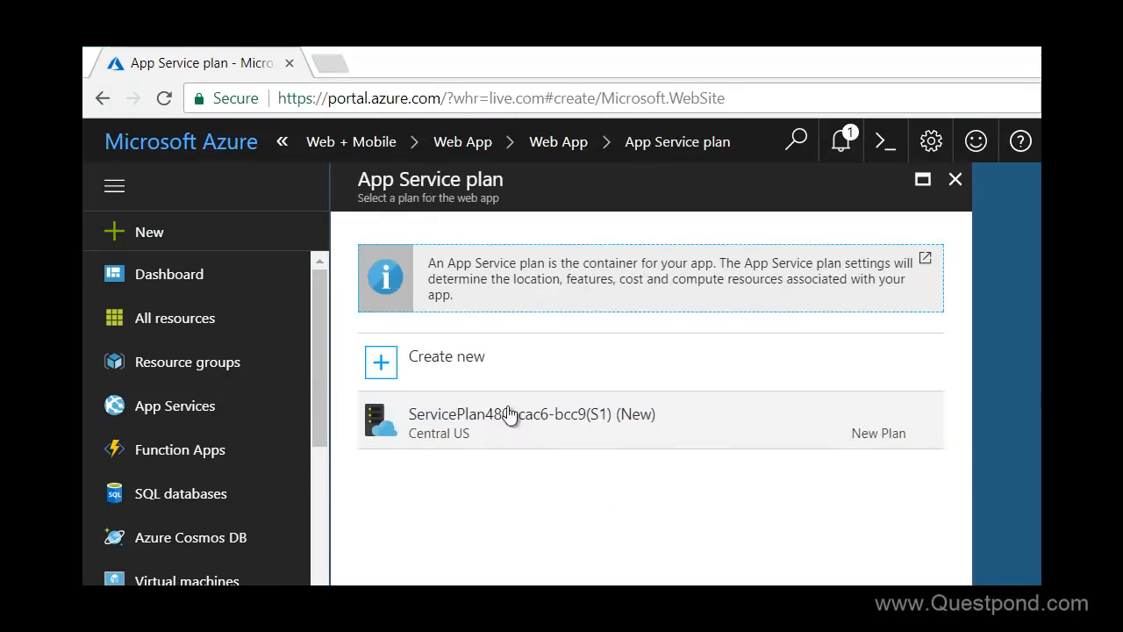
click(496, 381)
click(523, 407)
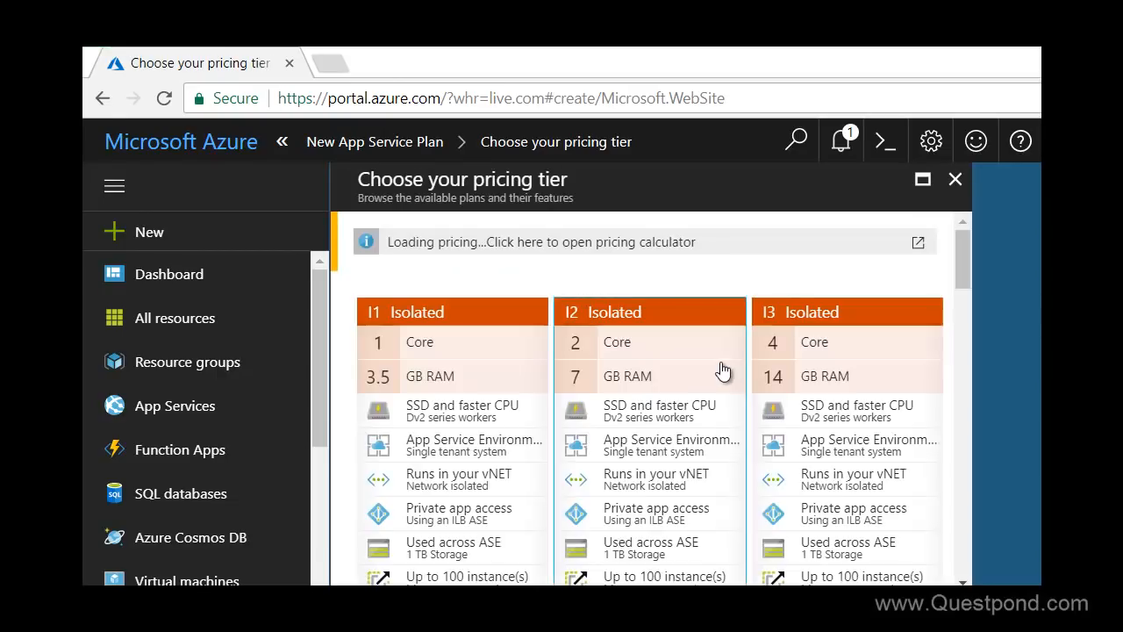
Compare the pricing tiers' features and estimated monthly costs, and close the tier list
scroll(721, 368, down, 5)
scroll(721, 369, down, 8)
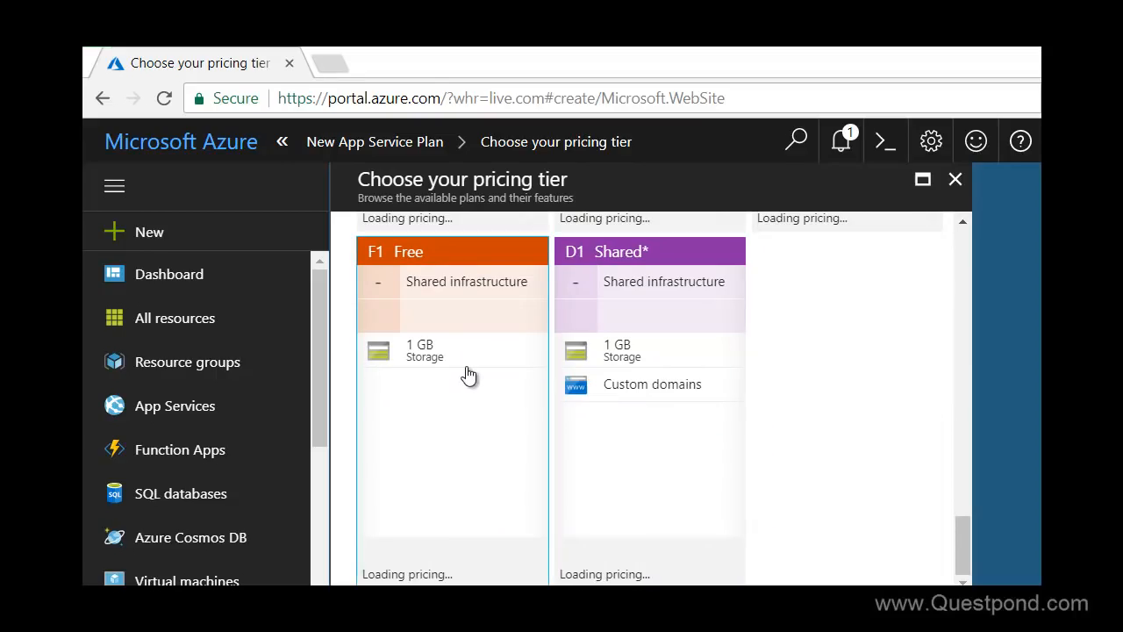
click(569, 432)
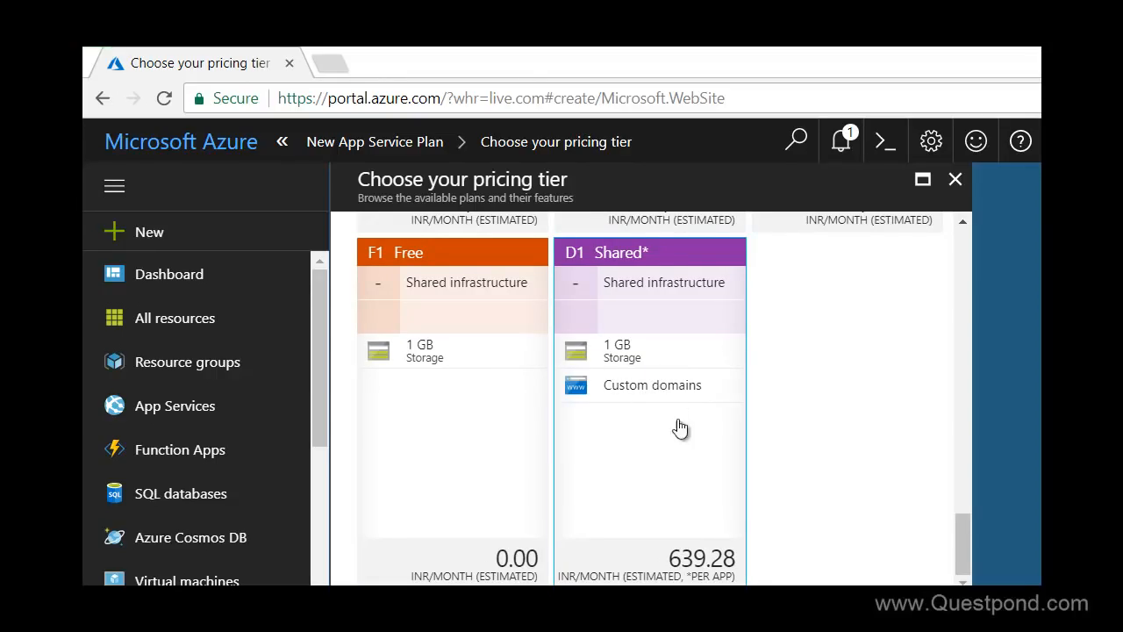
scroll(687, 465, up, 2)
scroll(687, 465, down, 2)
scroll(712, 522, up, 10)
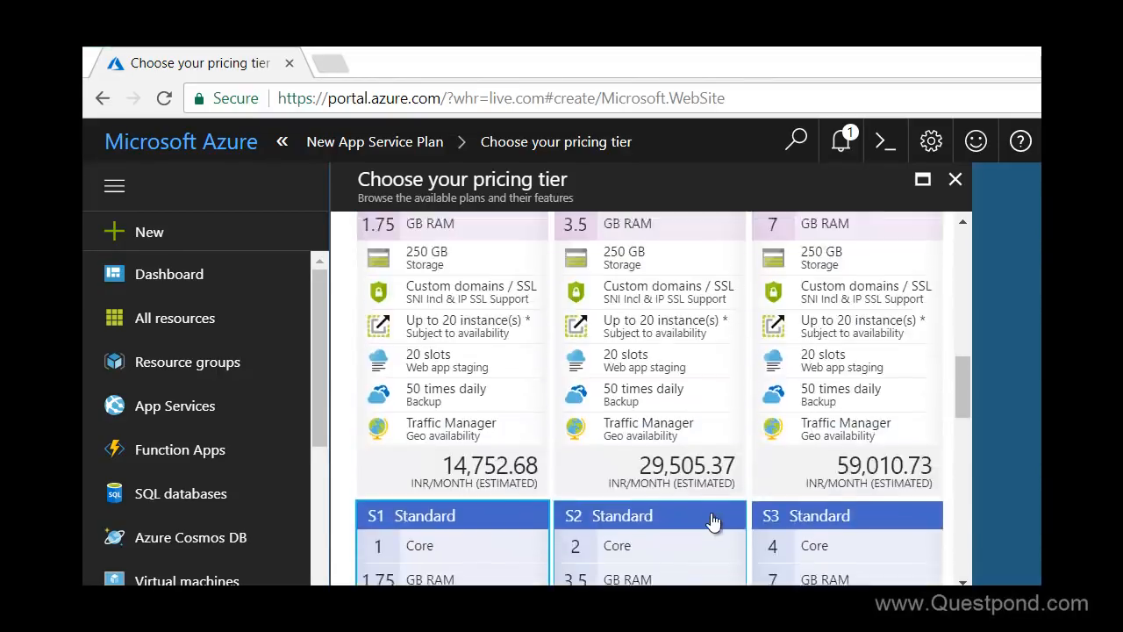
scroll(712, 522, up, 5)
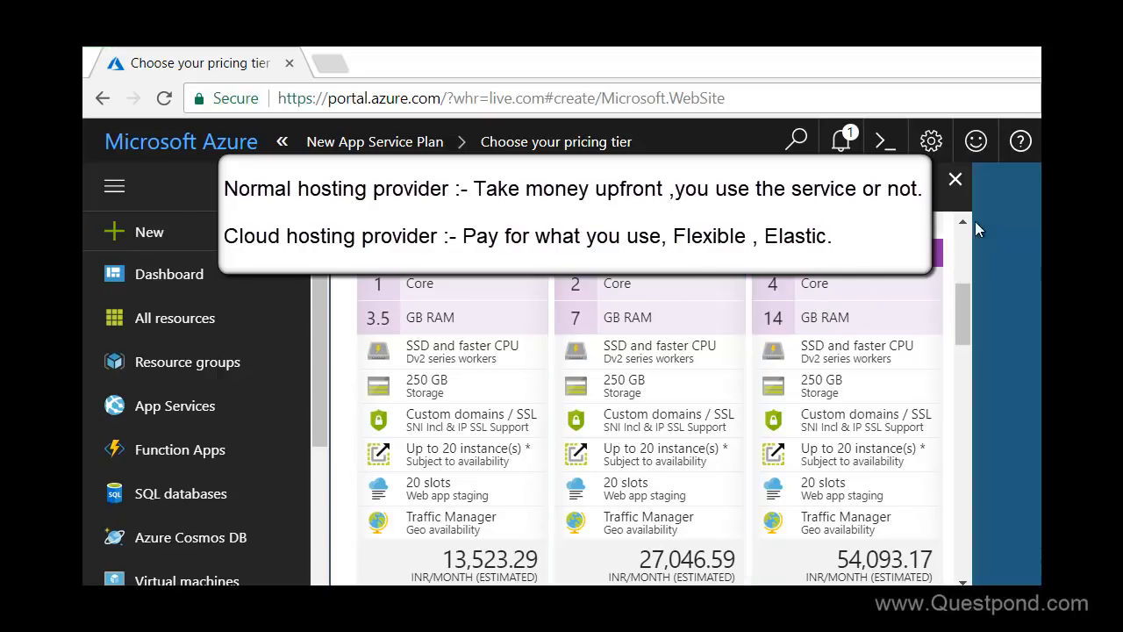
click(954, 179)
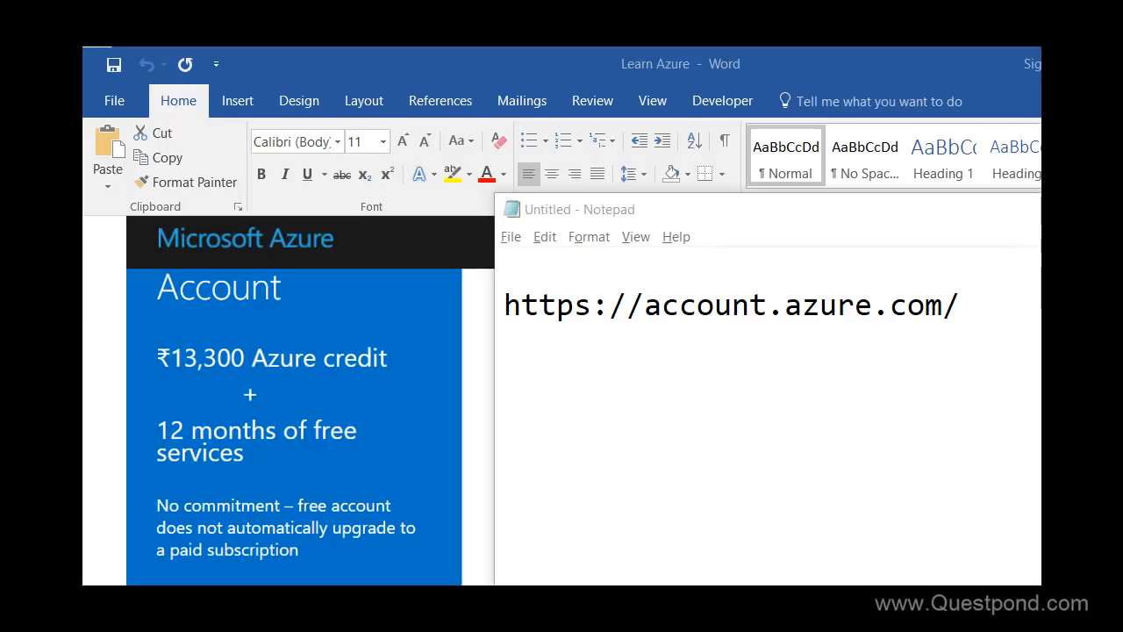
Highlight the account.azure.com URL in Notepad and the portal.azure.com address in the browser
drag(644, 305, 959, 346)
click(958, 358)
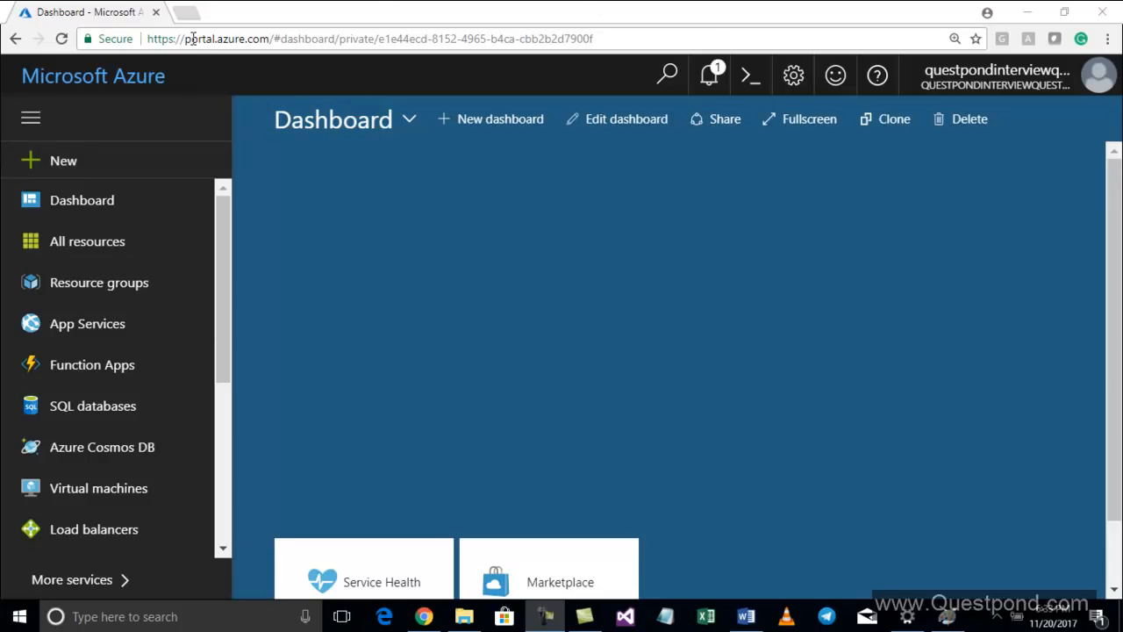
drag(184, 38, 271, 85)
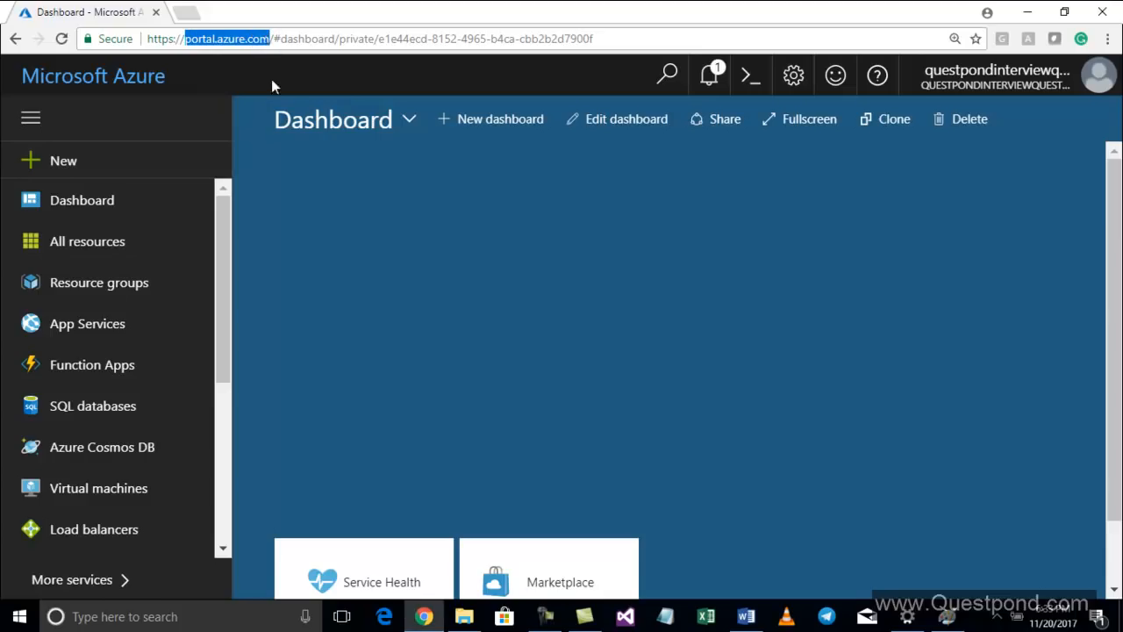
click(304, 206)
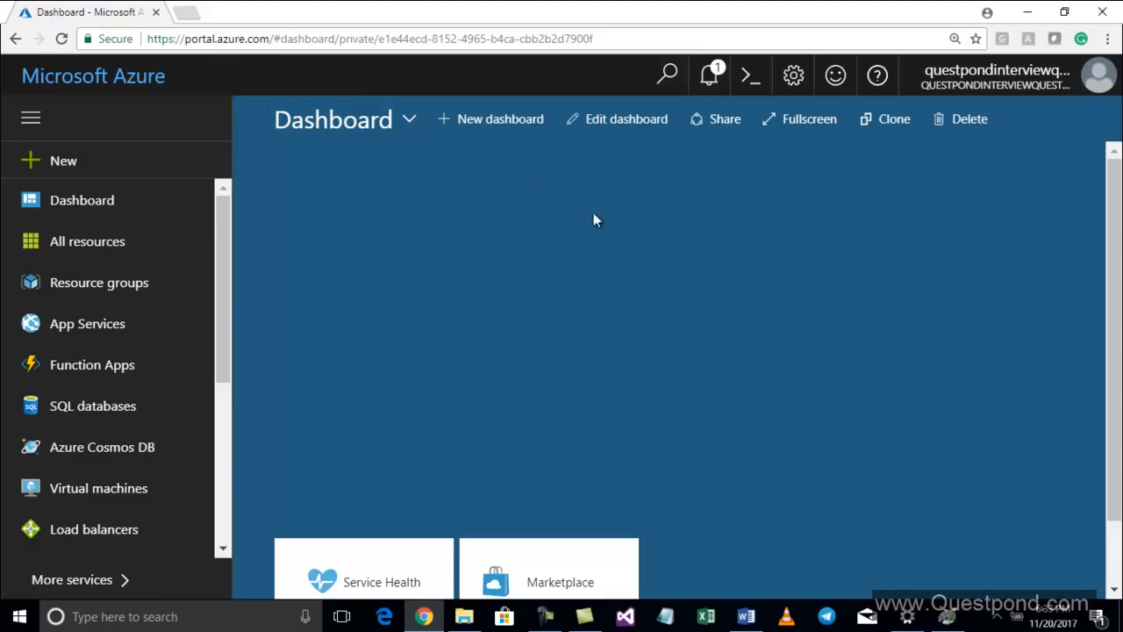
Review the remaining-credit notification and close the notifications pane
click(709, 76)
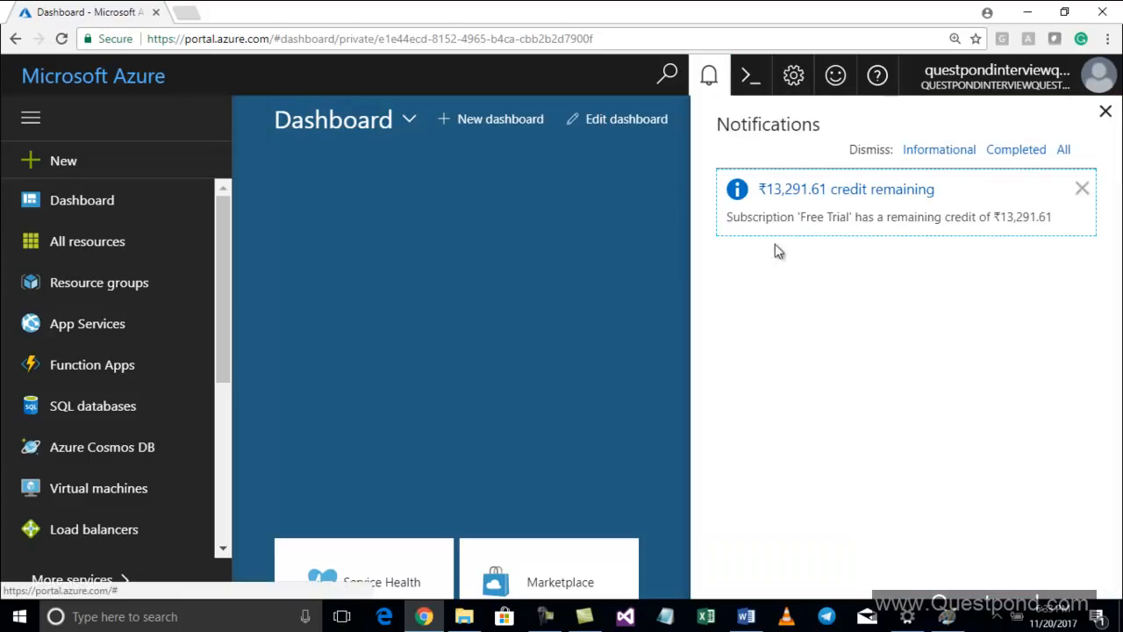
drag(766, 217, 1033, 215)
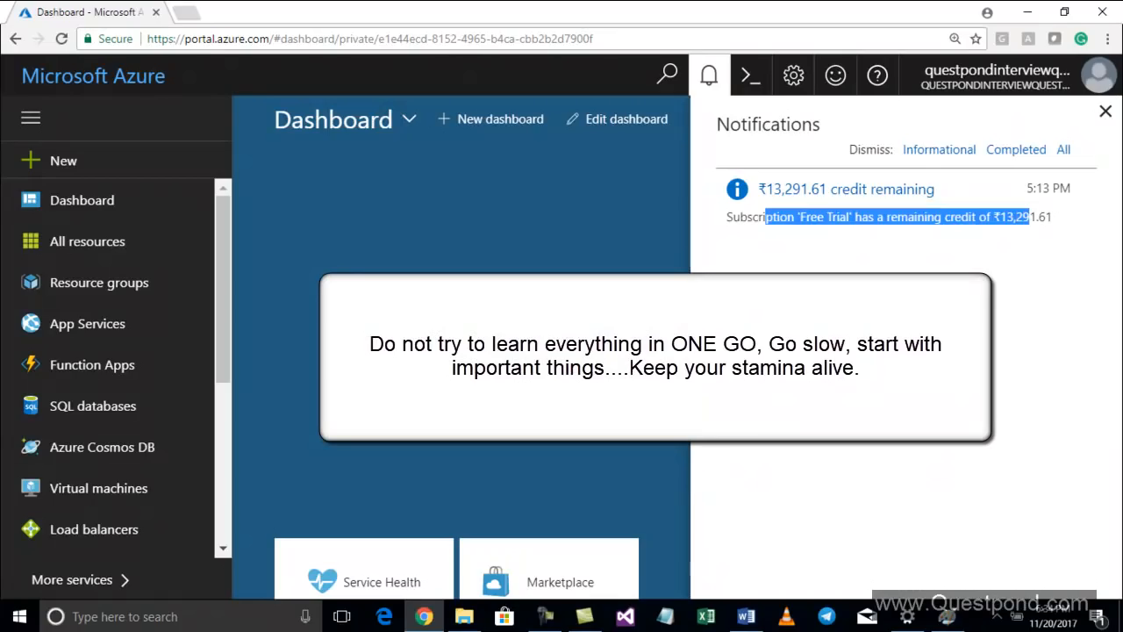
click(463, 199)
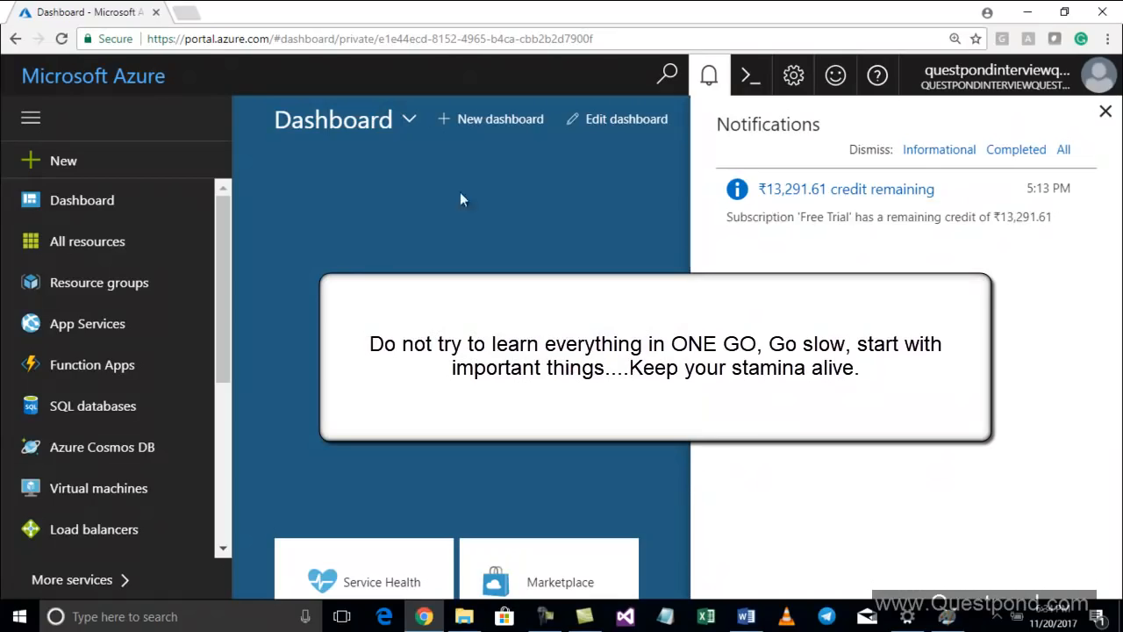
click(1105, 111)
click(781, 294)
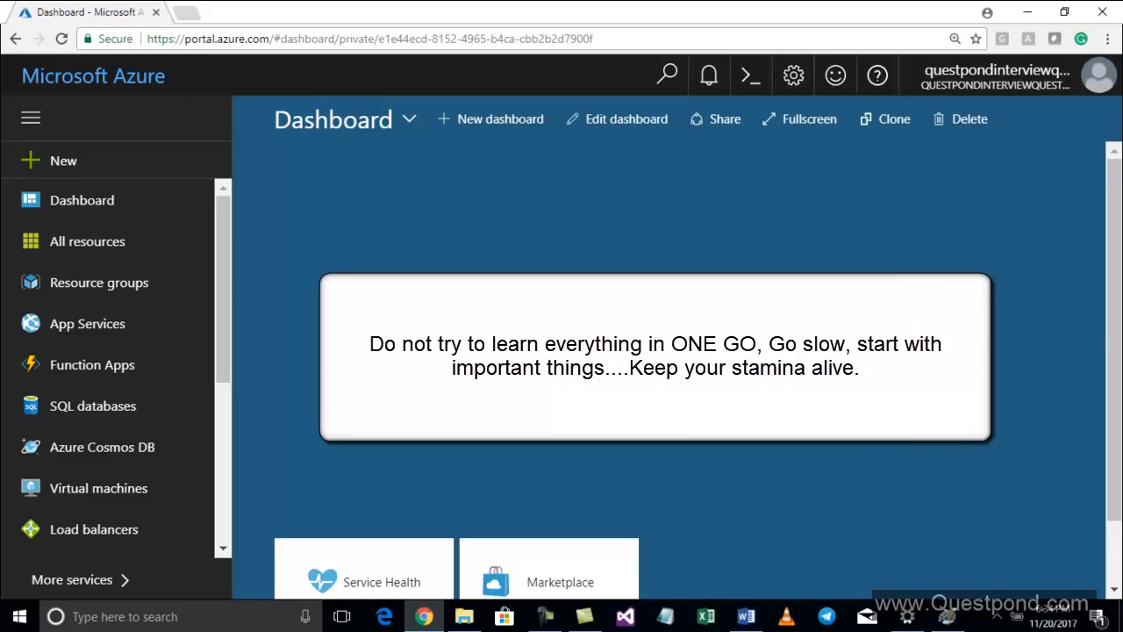
Scroll through the portal's list of services
scroll(170, 284, down, 4)
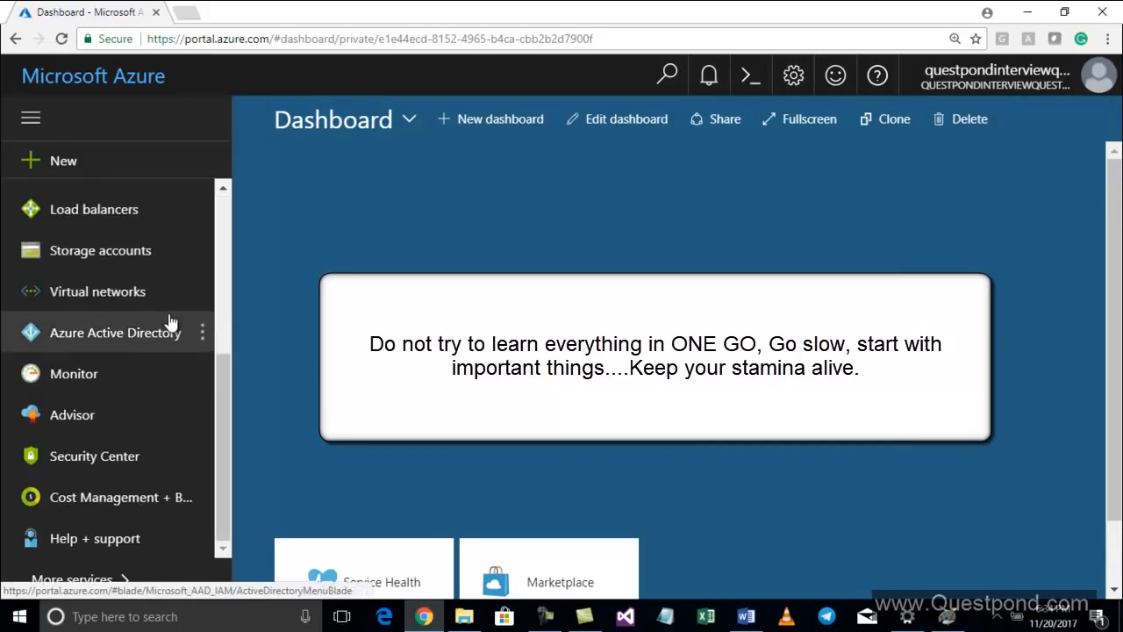
scroll(170, 323, up, 4)
scroll(170, 323, down, 4)
scroll(170, 323, up, 4)
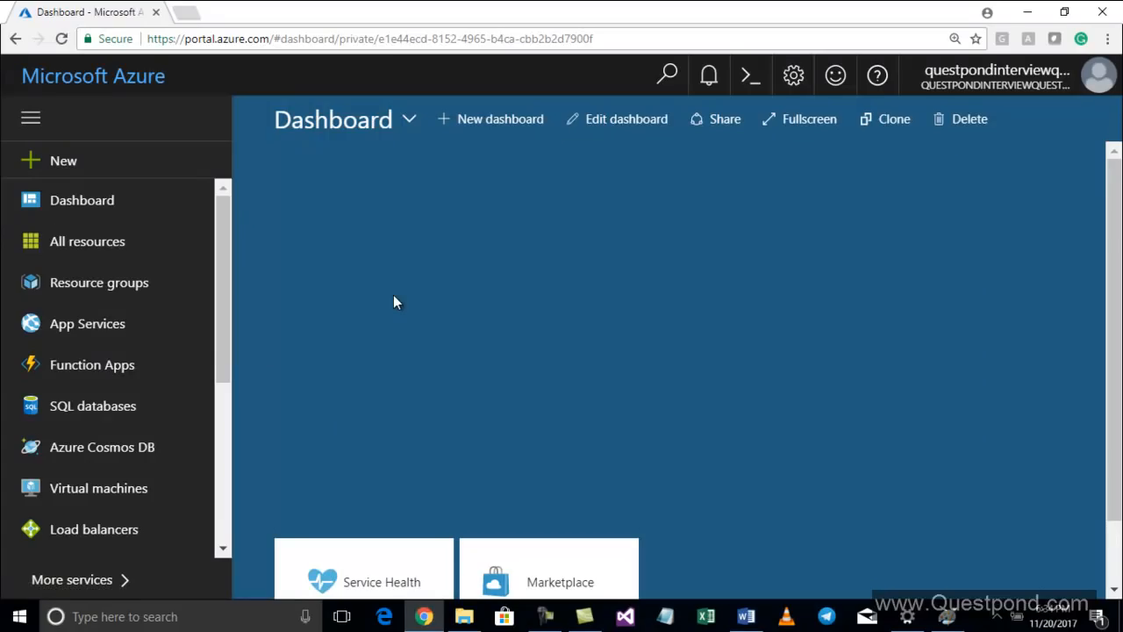
Switch to the Word document's resources diagram and back to the browser
key(alt+Tab)
key(Tab)
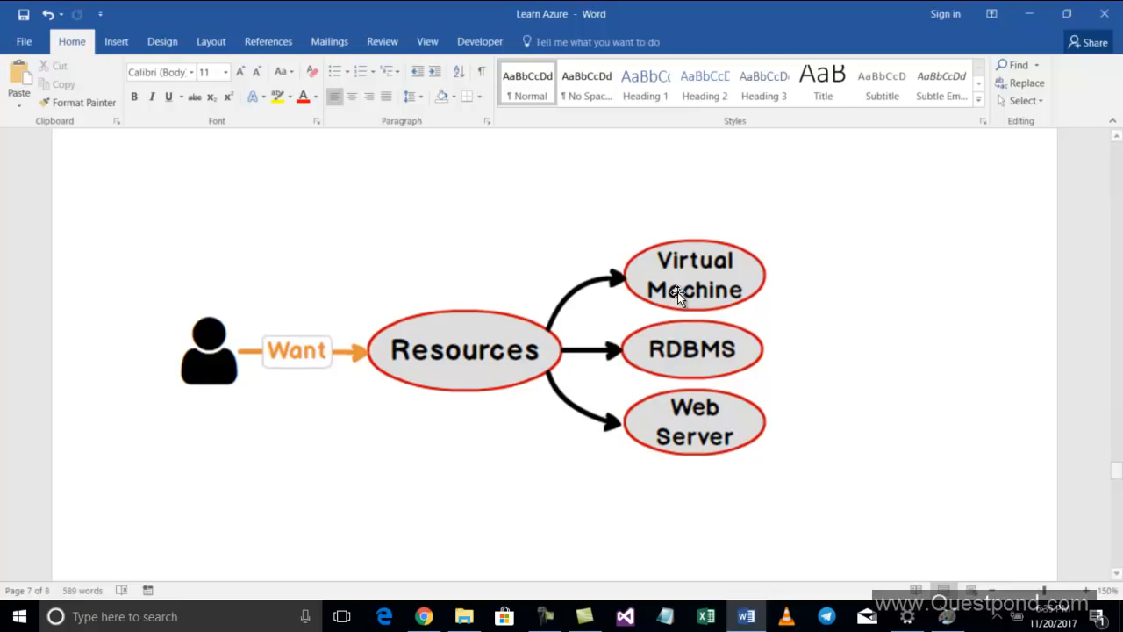
click(428, 616)
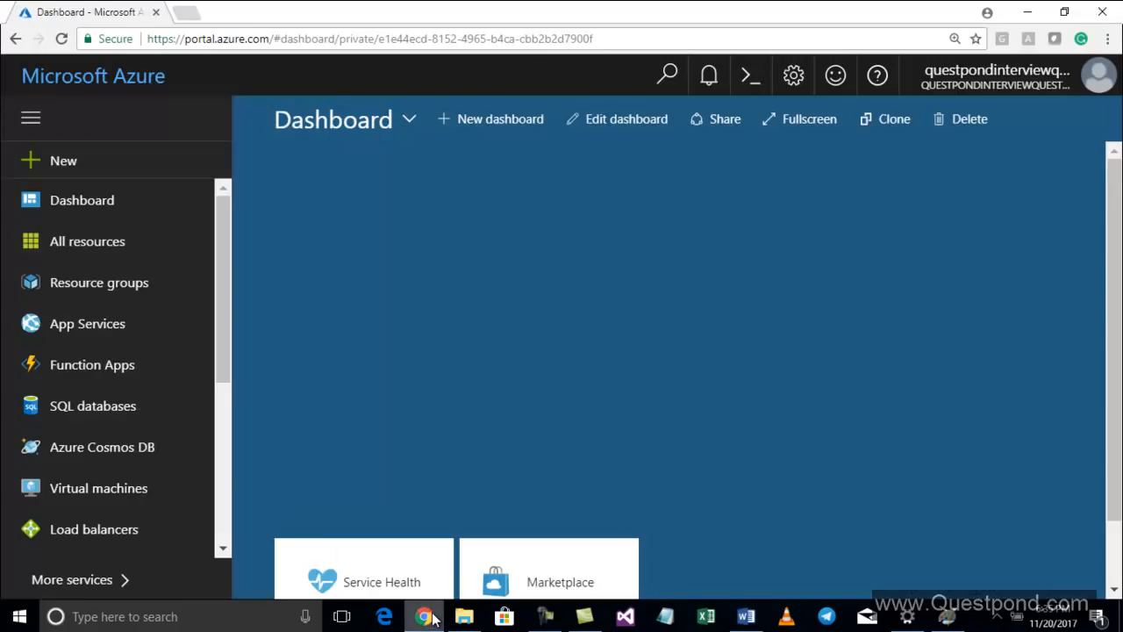
Open the All resources list
click(130, 252)
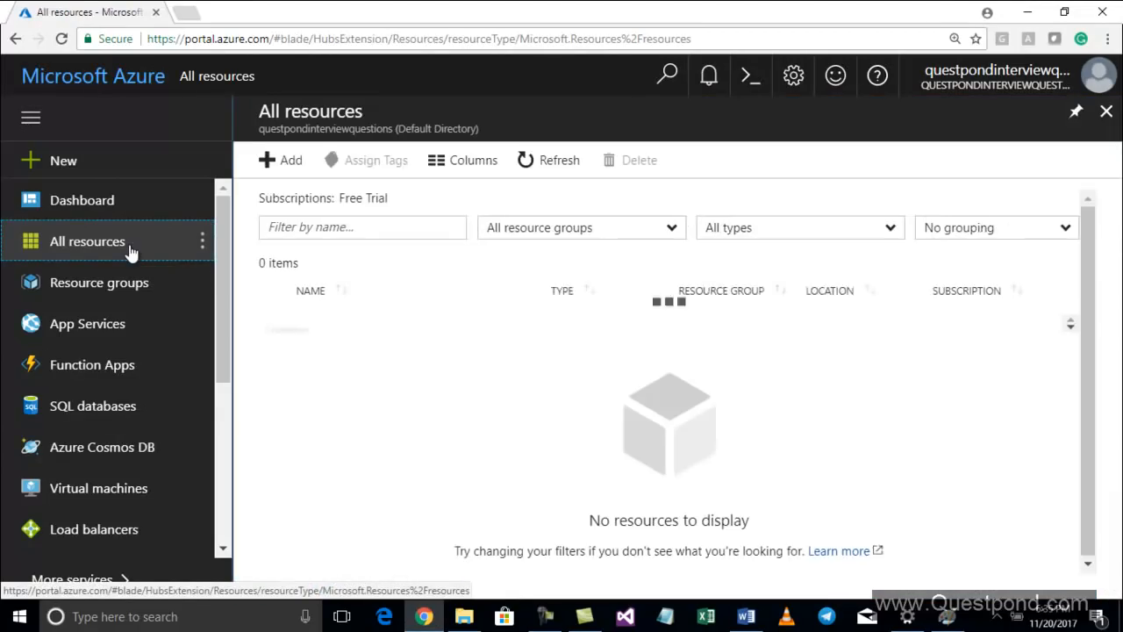
click(104, 211)
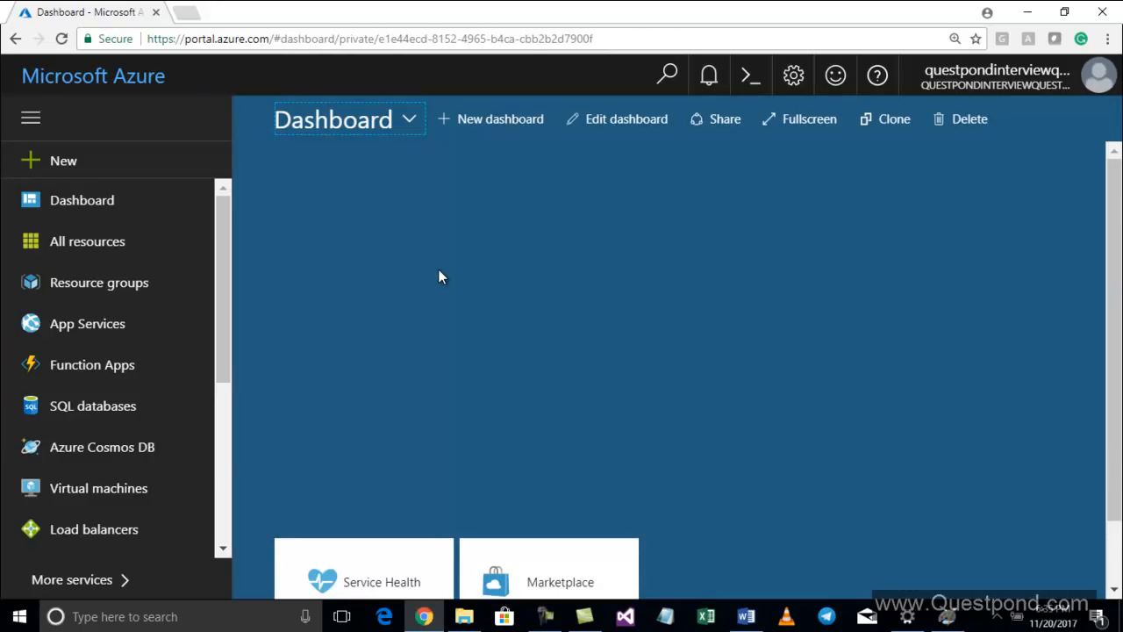
click(90, 242)
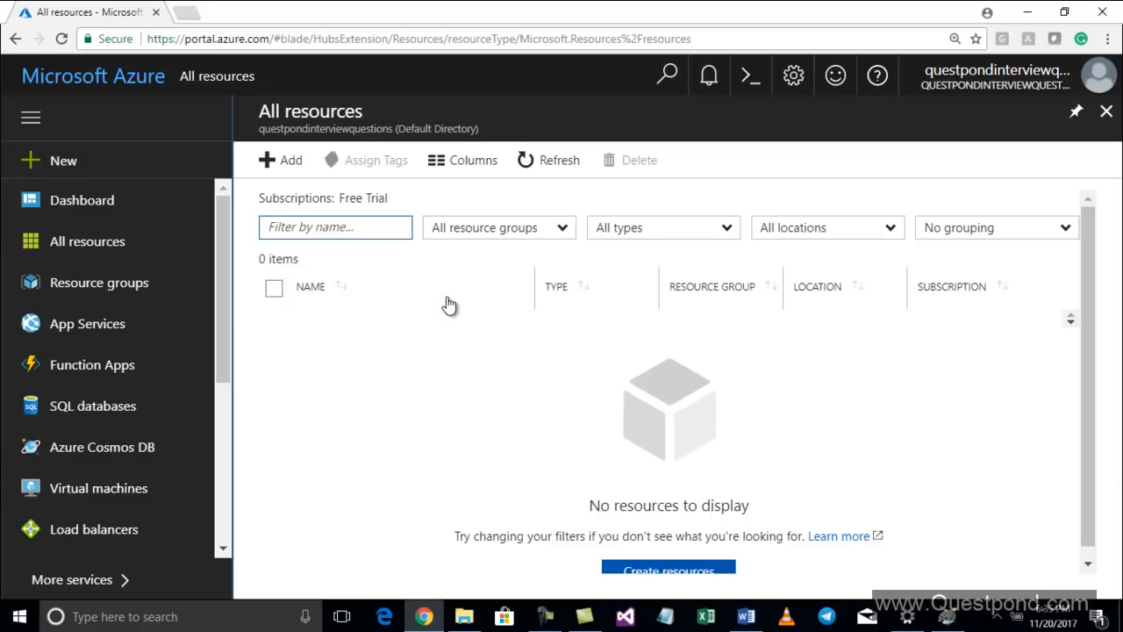
Browse the Storage and Web + Mobile Marketplace categories for new resources and close the New blade
click(297, 170)
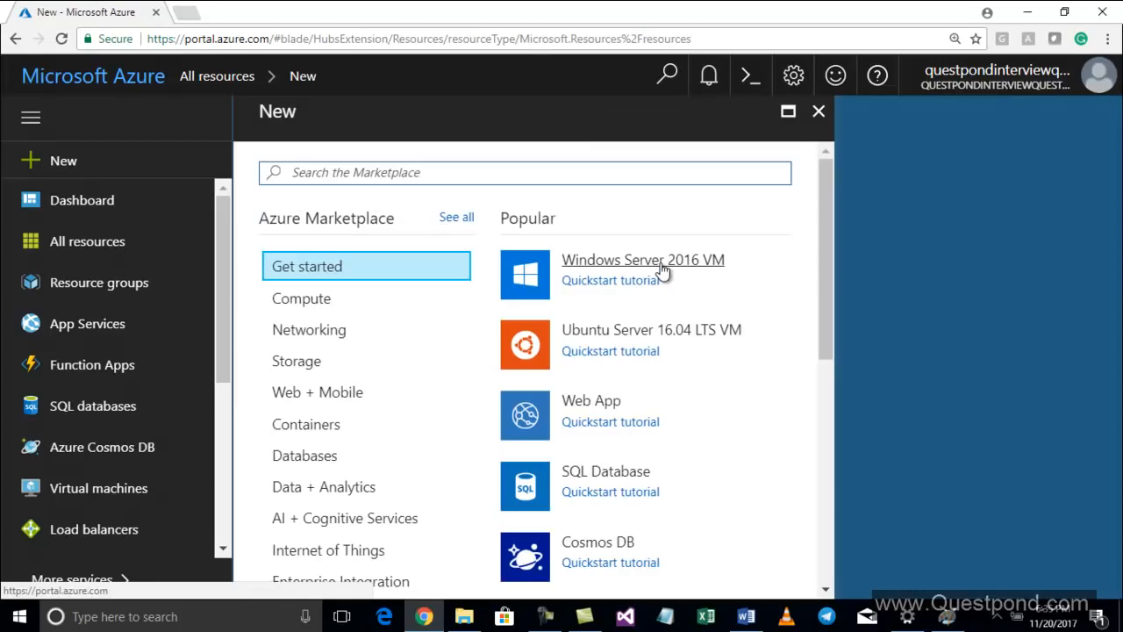
click(352, 336)
click(332, 364)
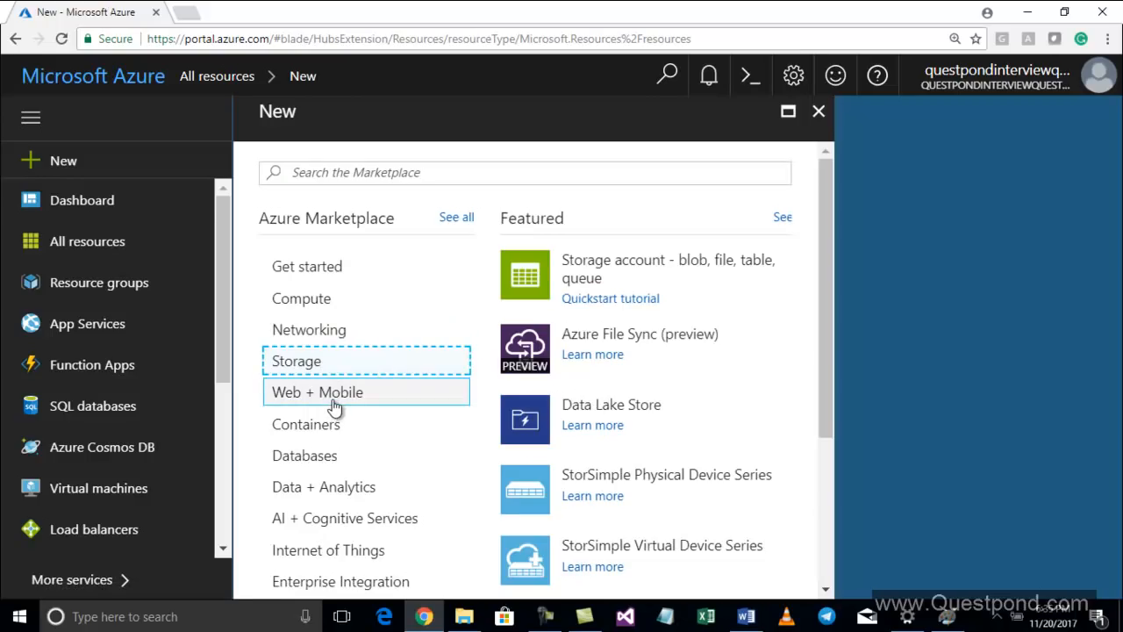
click(333, 403)
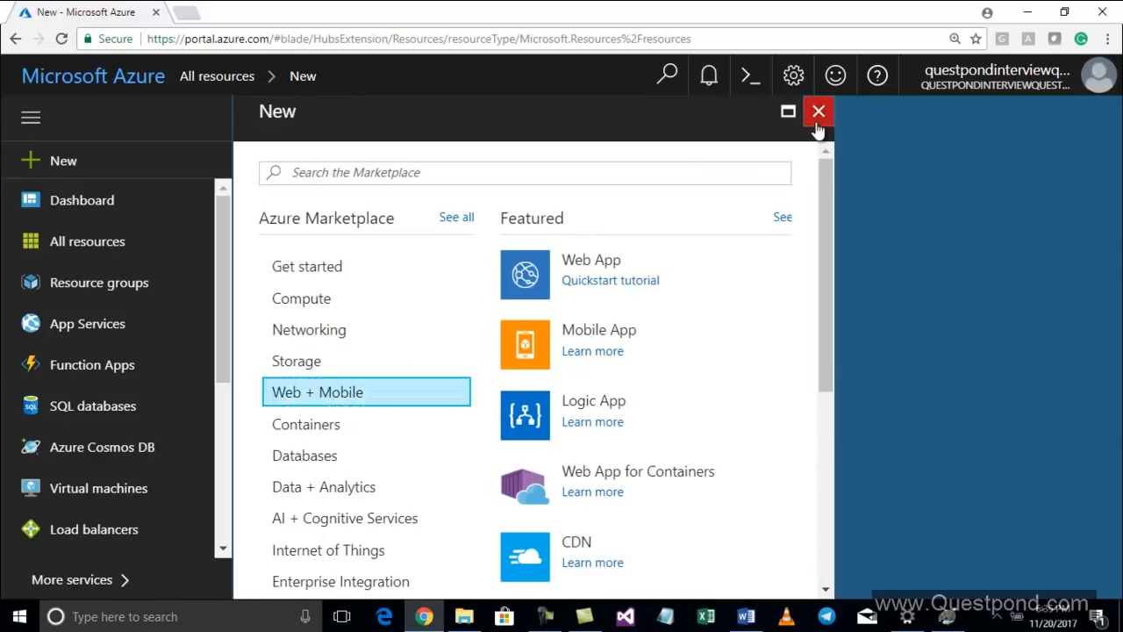
click(817, 123)
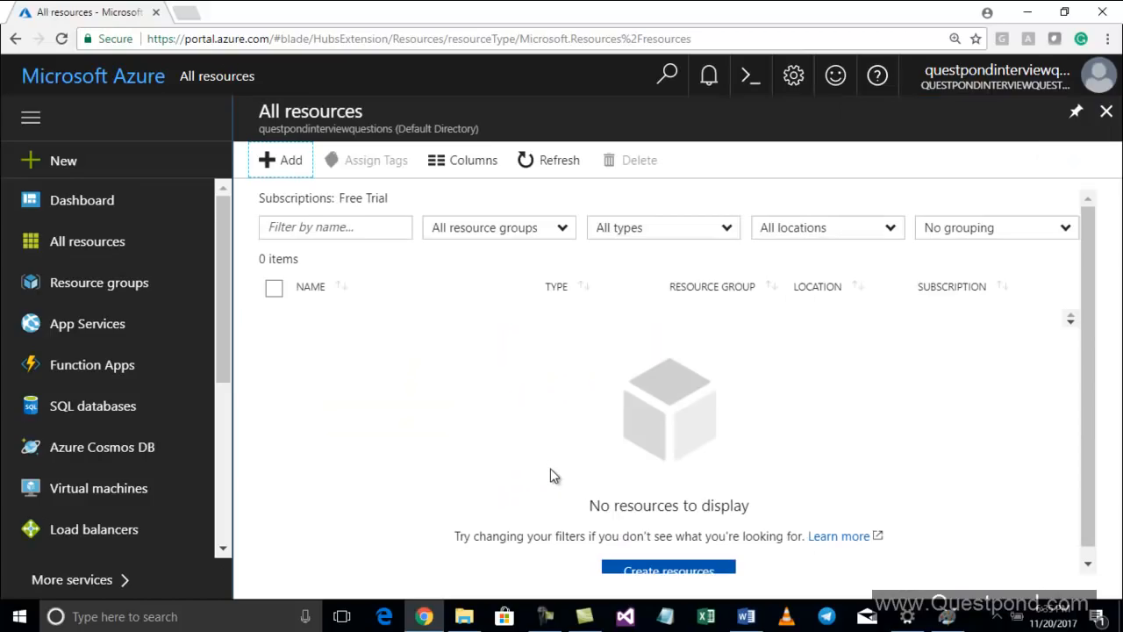
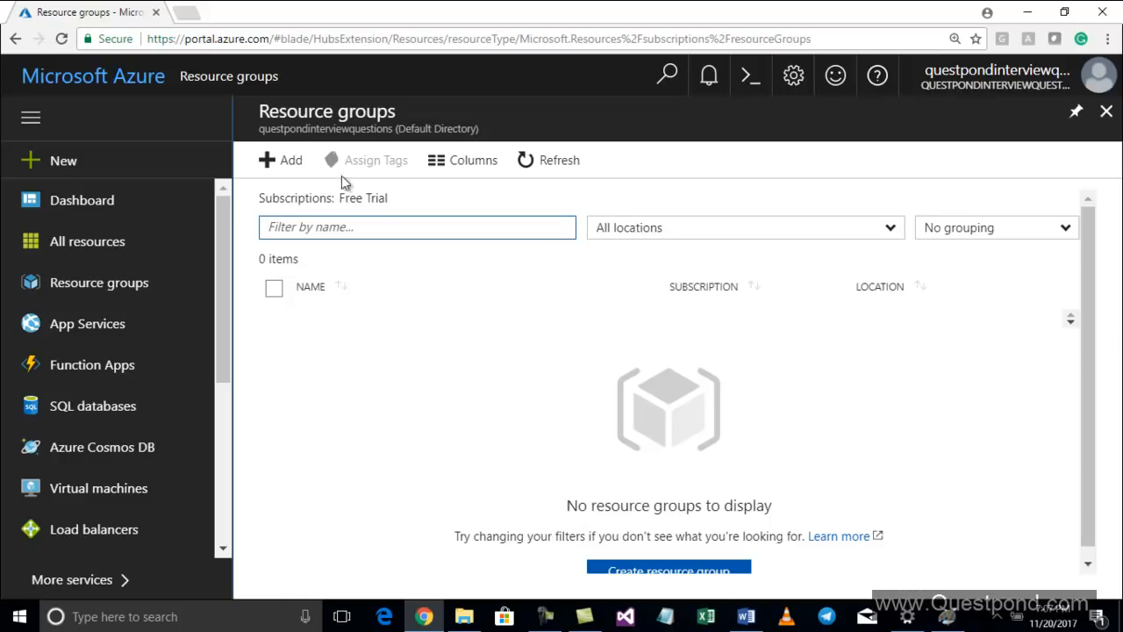
Start a new resource group named Web Development for Client 1 with the Free Trial subscription
click(289, 163)
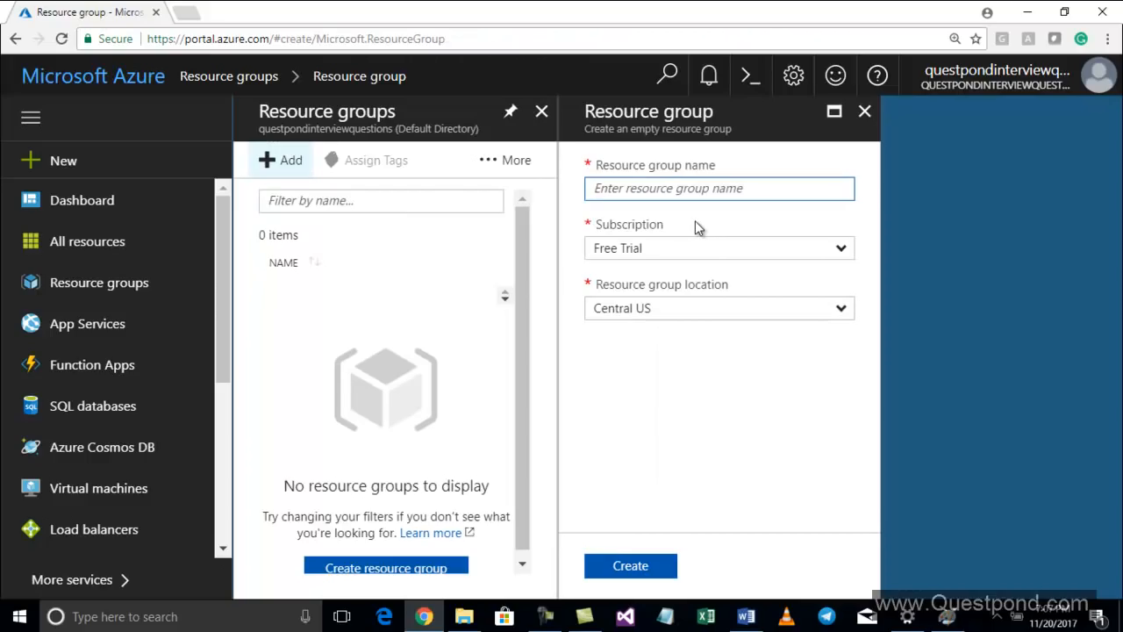
text(We)
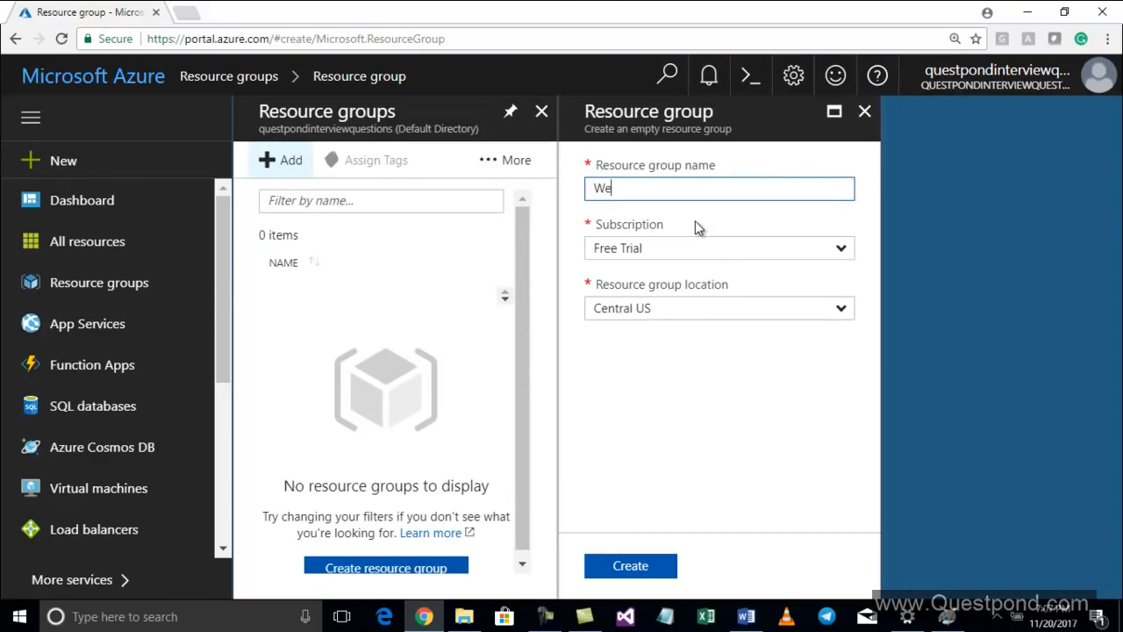
text(b Development for Client 1)
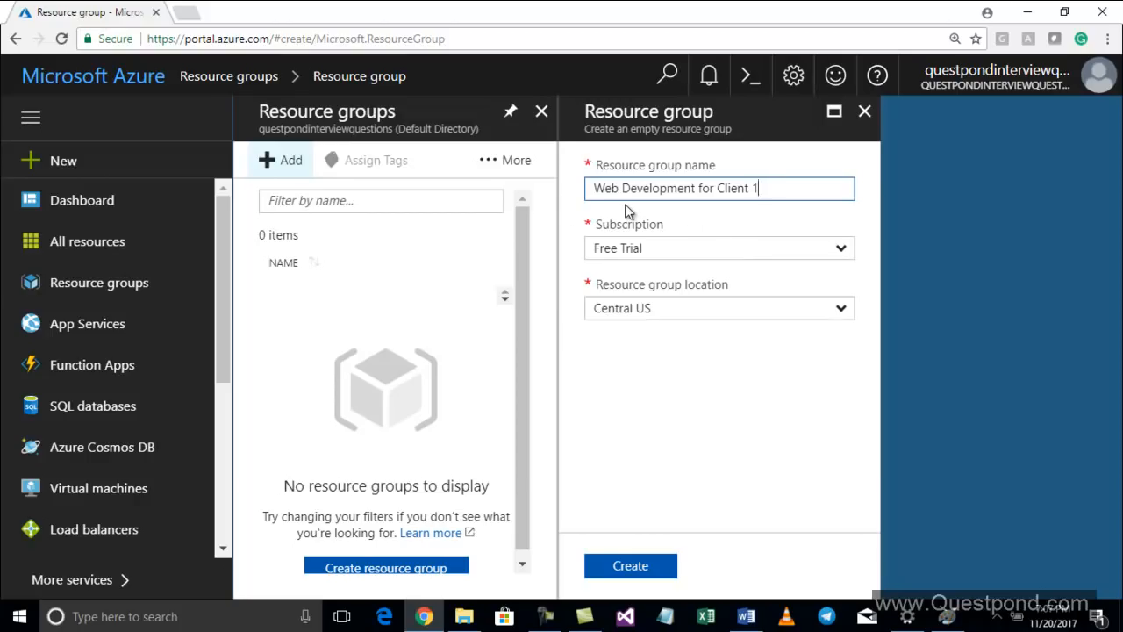
click(842, 250)
click(784, 274)
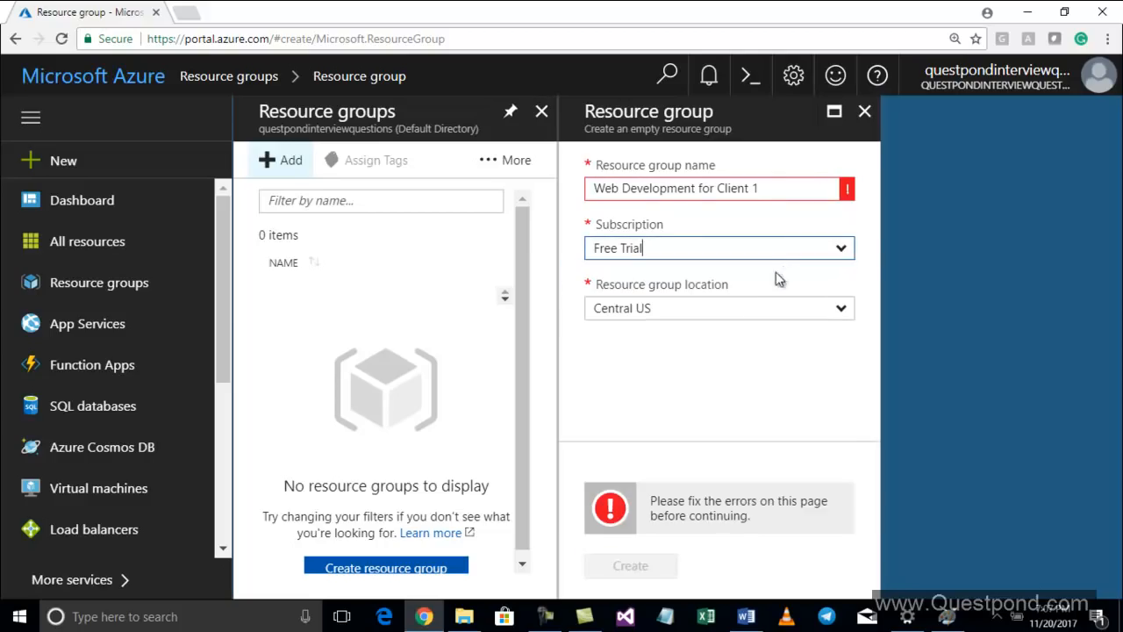
click(741, 301)
click(742, 296)
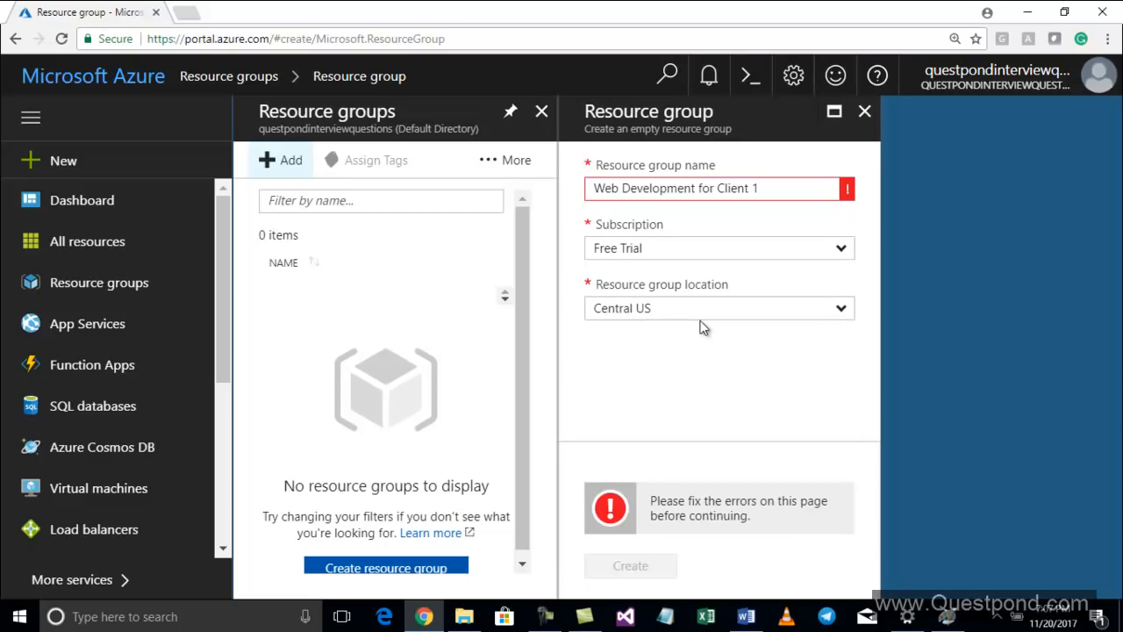
Switch to the Word document's resource group diagram and back to the browser
click(745, 616)
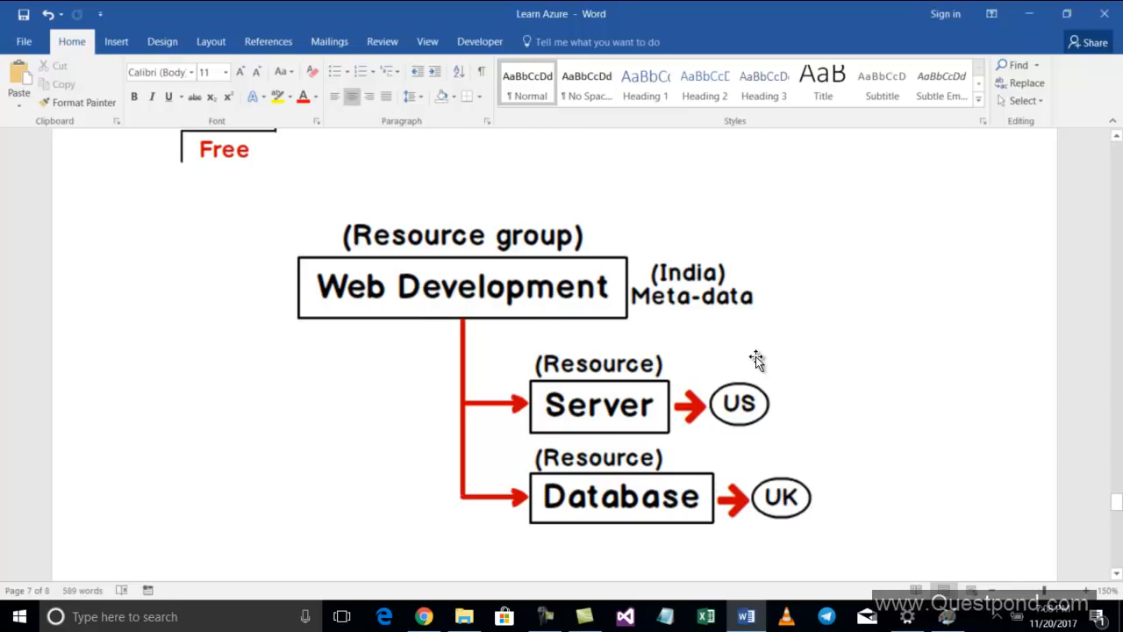
key(alt+Tab)
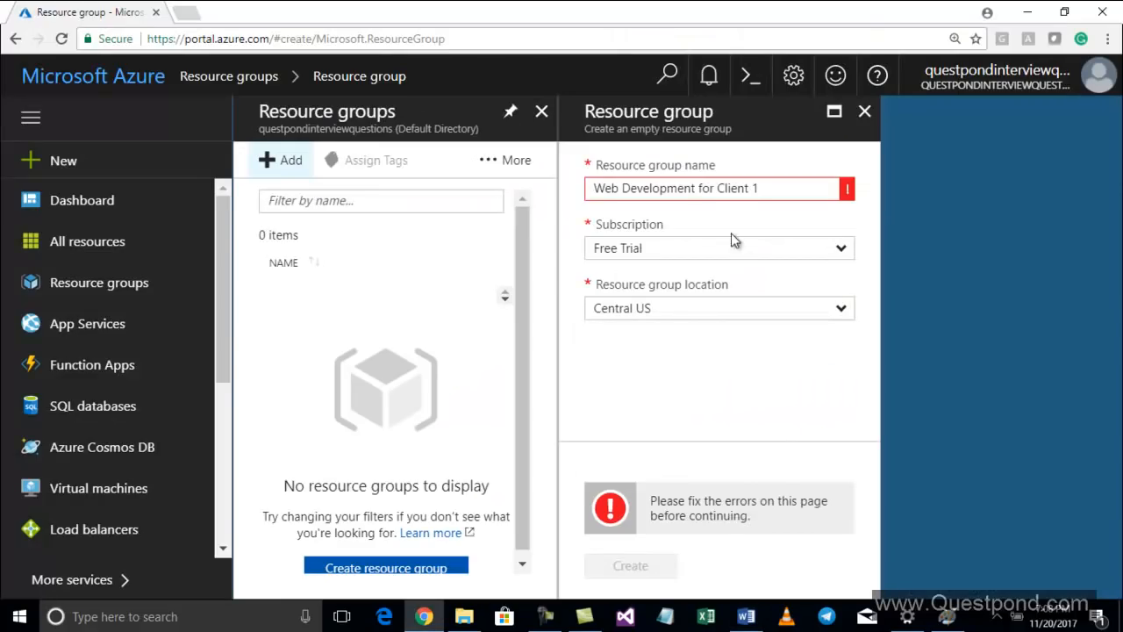
Set the resource group location to Central US and rename the group WebDevelopmentClient1
click(669, 311)
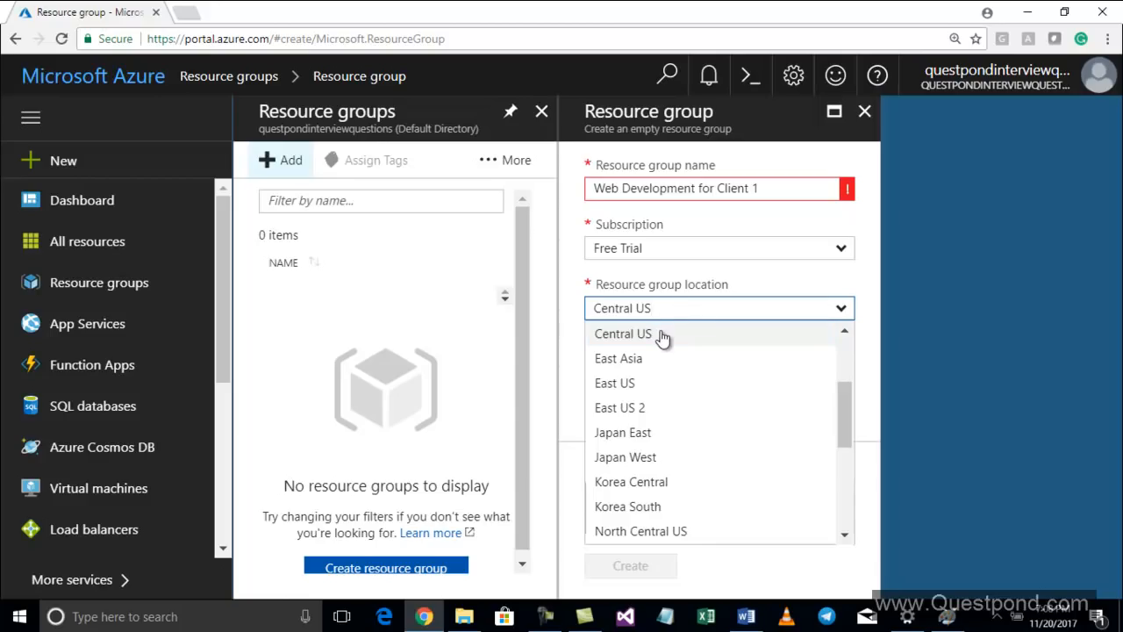
click(662, 337)
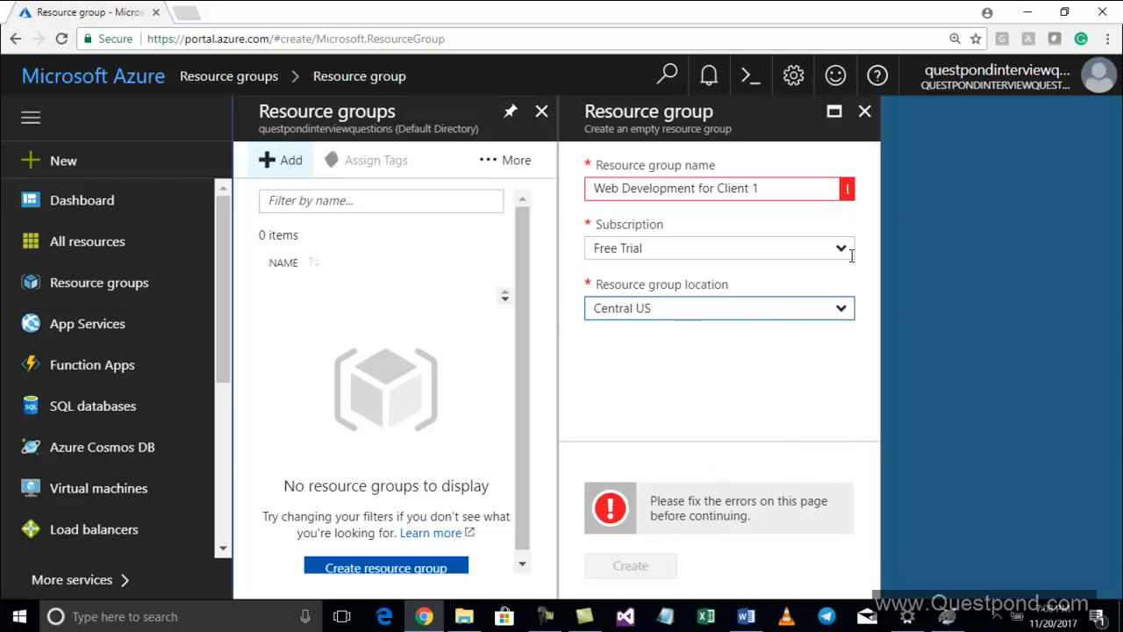
drag(794, 188, 554, 186)
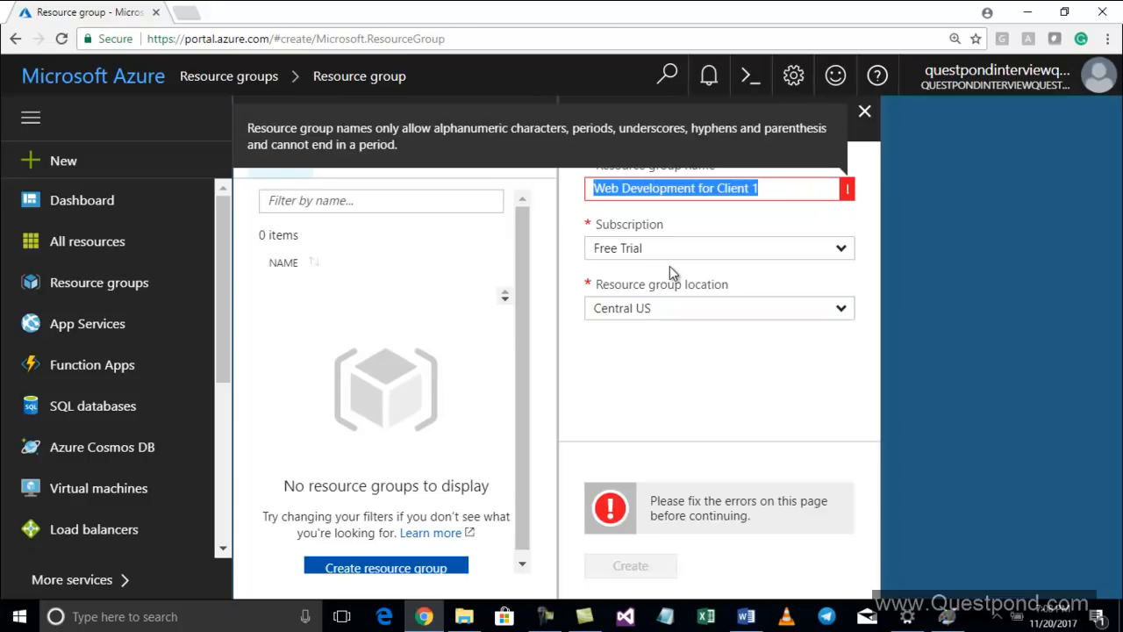
text(Web)
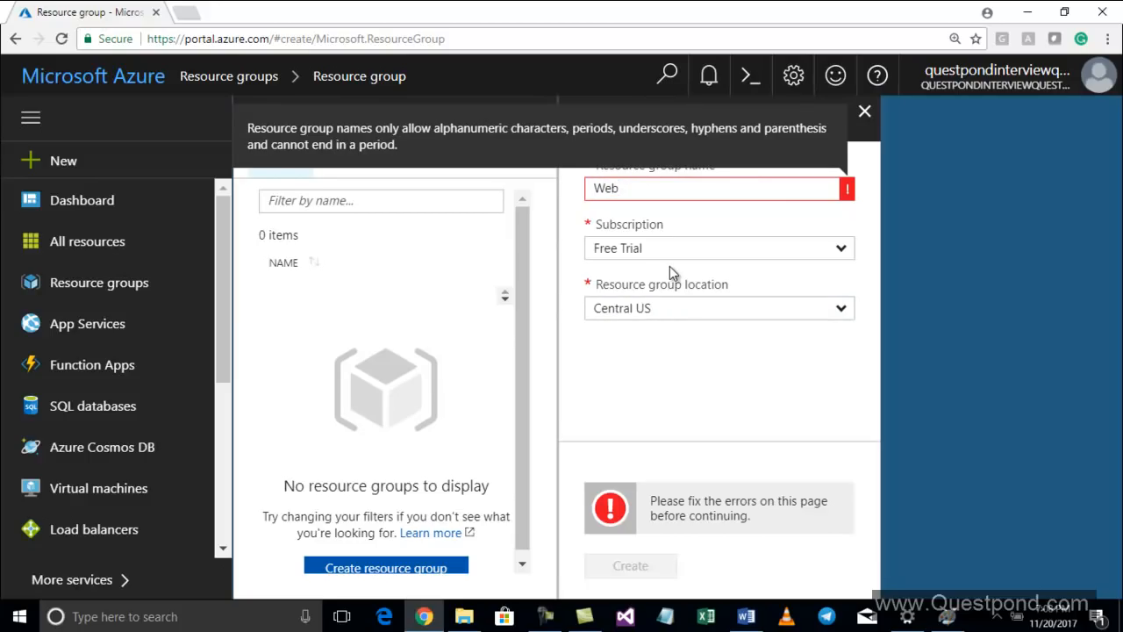
text(Development)
key(Tab)
click(701, 189)
text(Client1)
key(Tab)
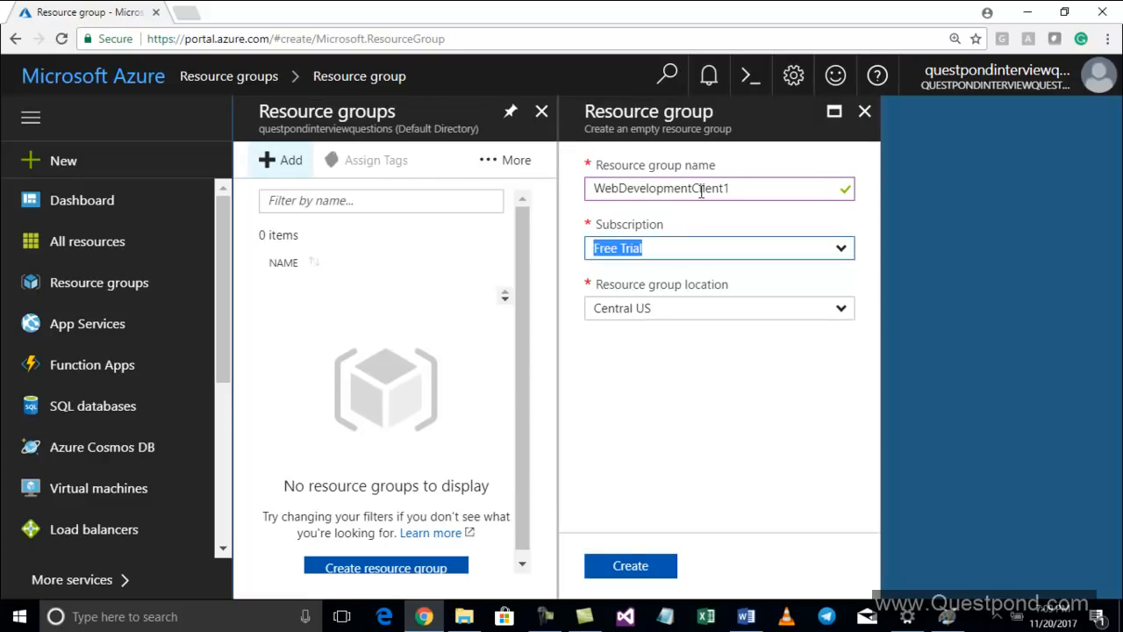
Create the resource group, dismiss the notification, and reopen the Resource groups list
click(627, 566)
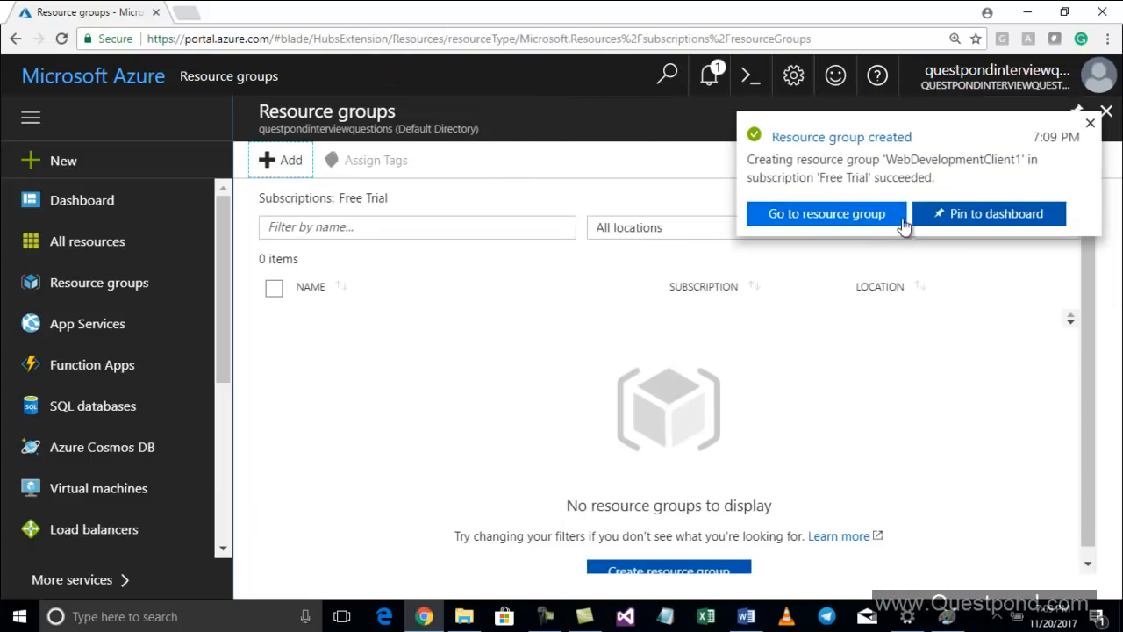
click(1089, 125)
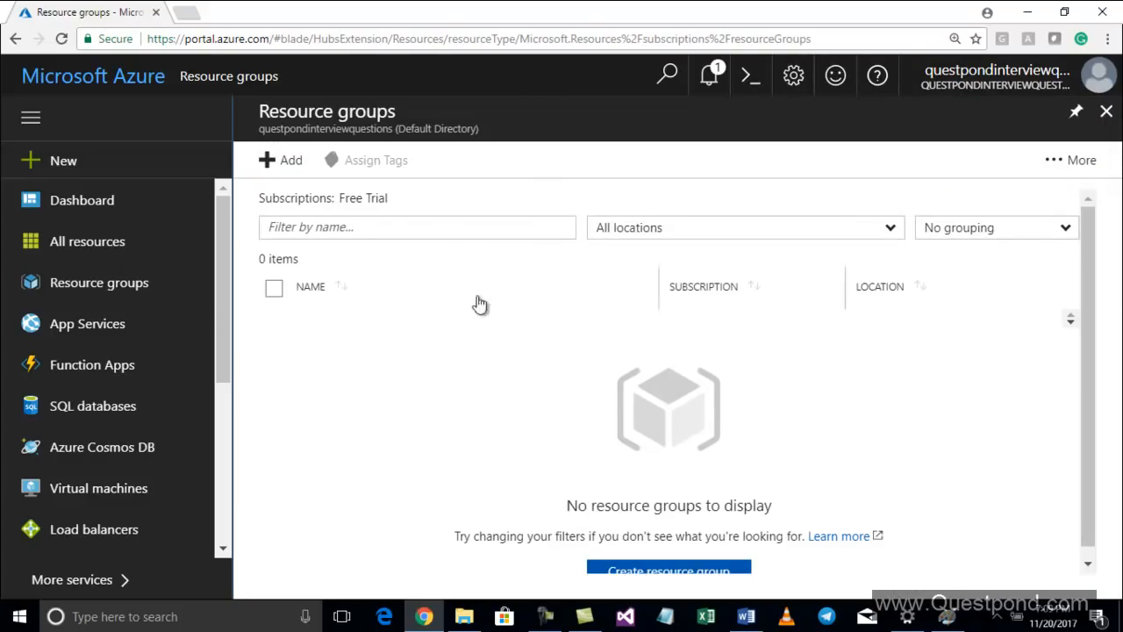
click(131, 281)
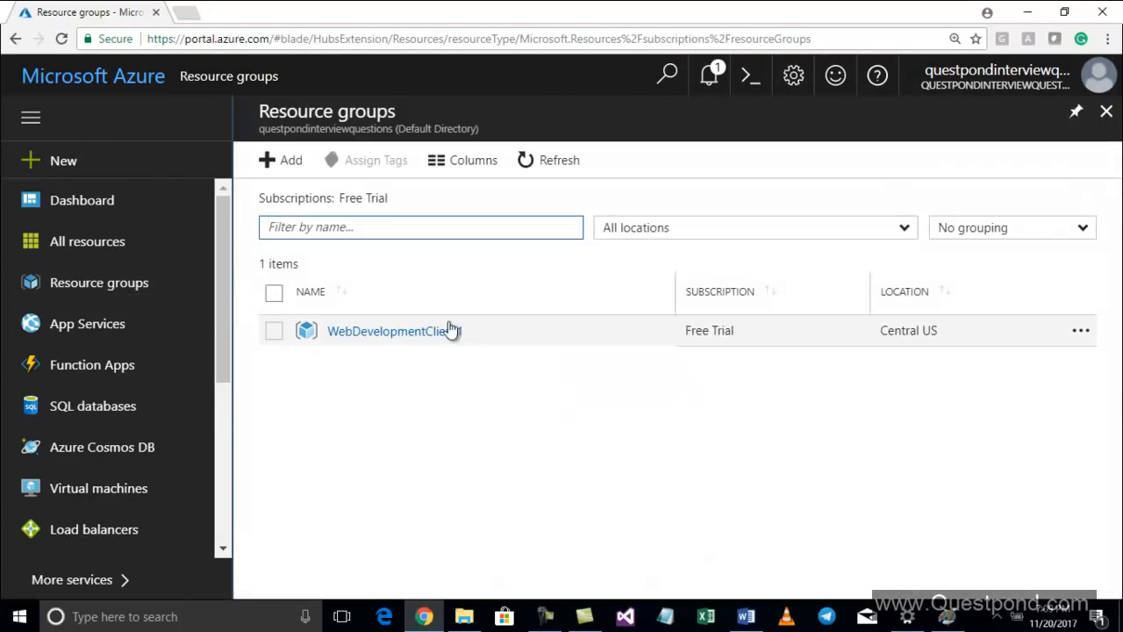
Switch to the MyWebsite folder in File Explorer and open the Home file with Notepad
click(546, 617)
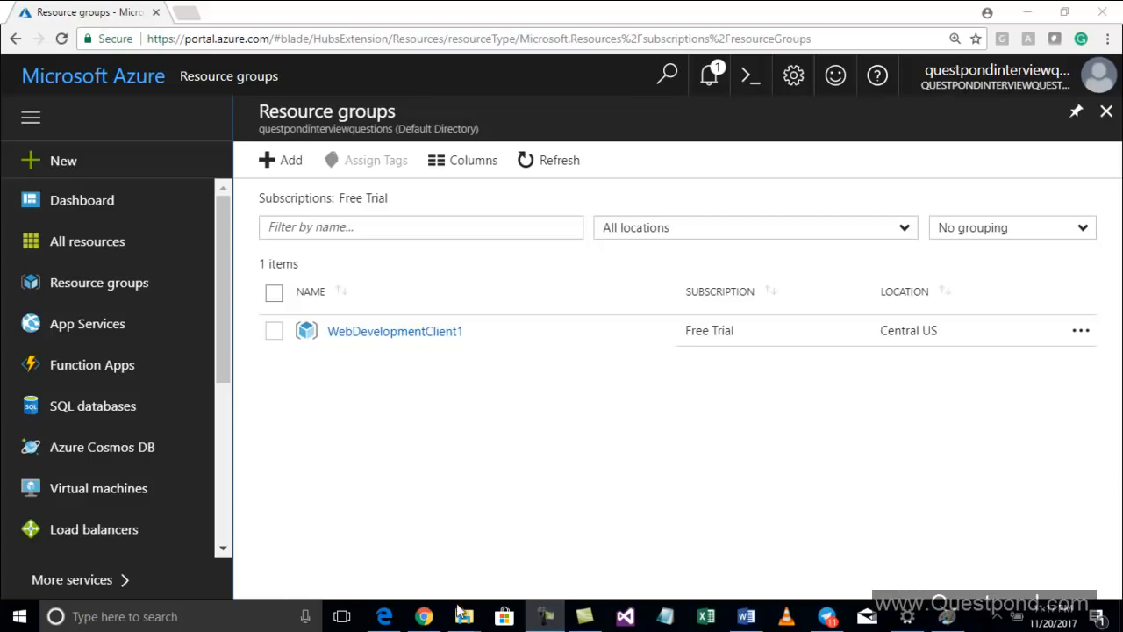
mouse_move(468, 605)
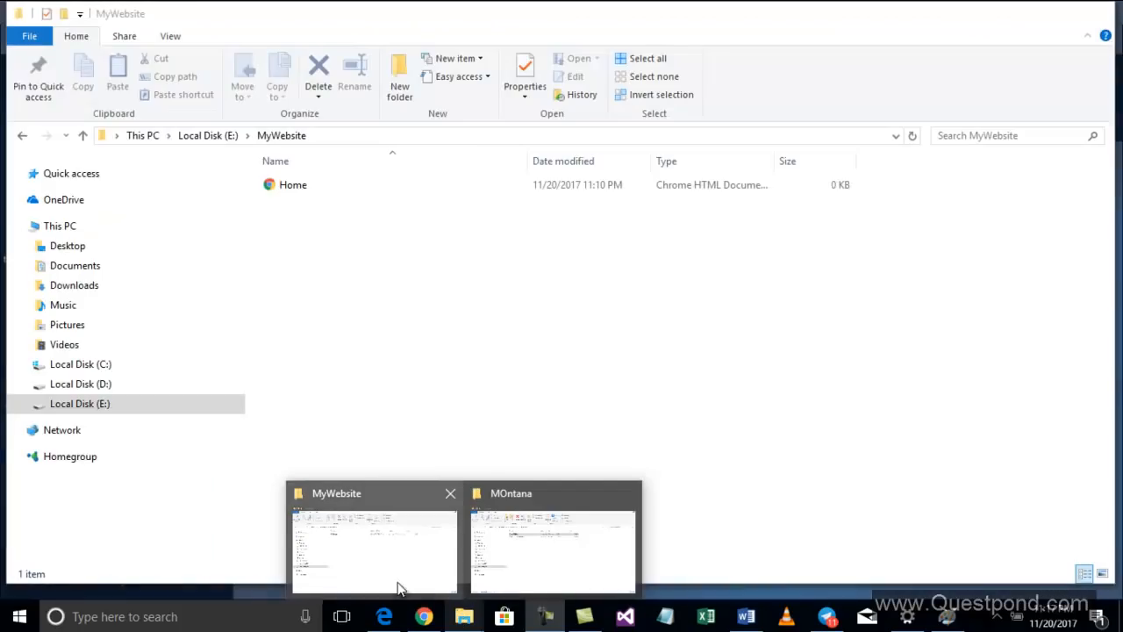
click(419, 586)
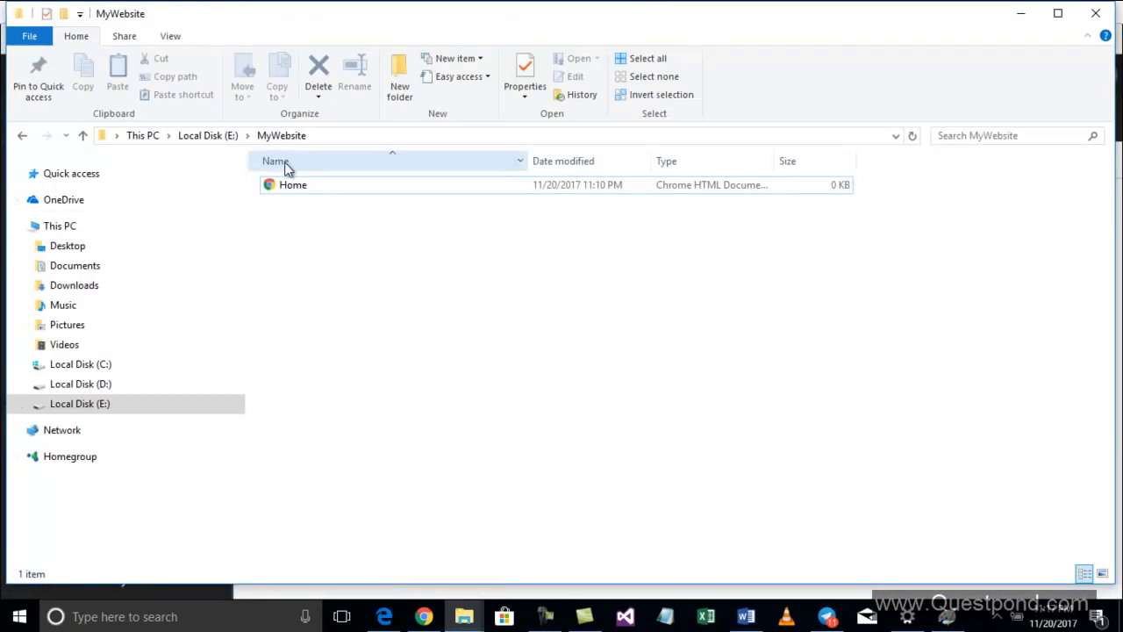
click(300, 191)
right_click(300, 190)
mouse_move(379, 241)
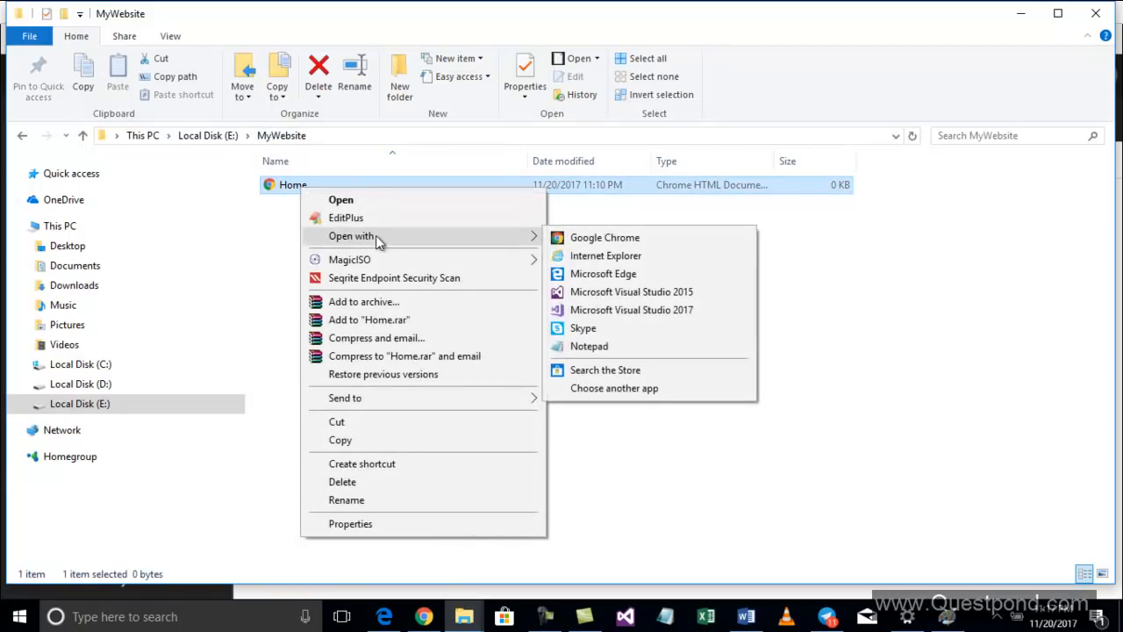
click(588, 345)
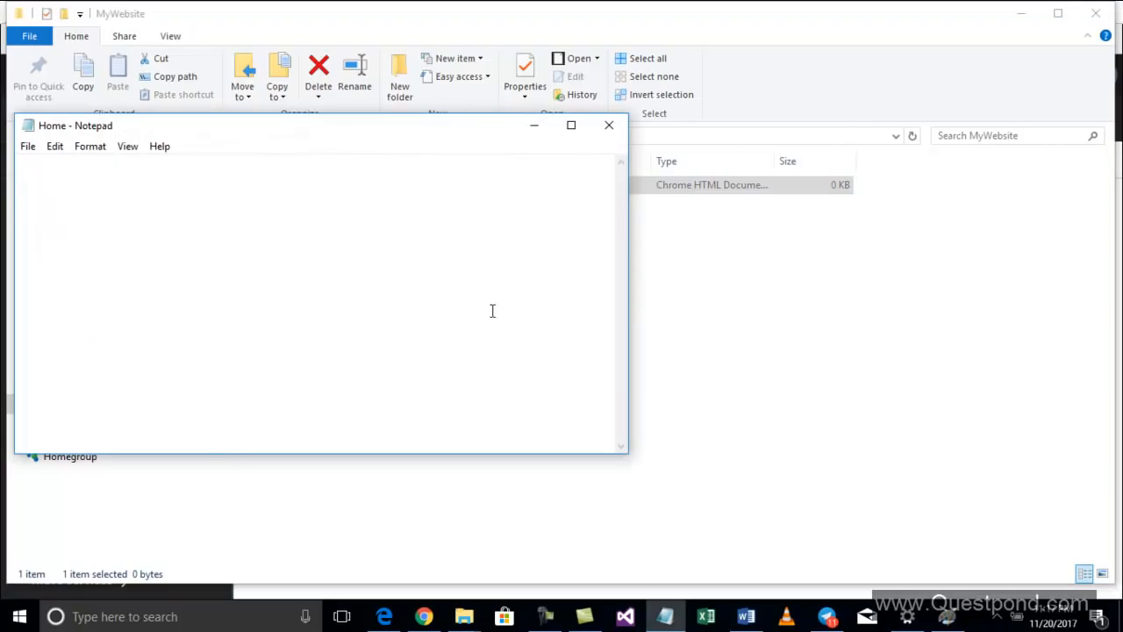
Write "This is my first Azure website" into the Home file, save it, and close Notepad
drag(407, 137, 620, 194)
text(T)
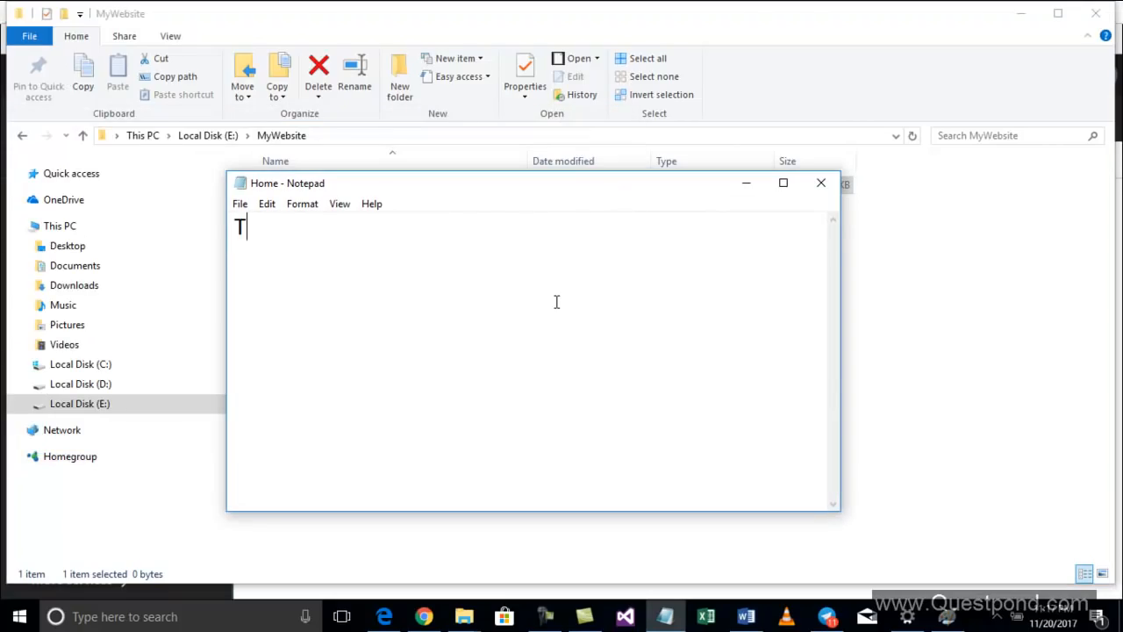
text(his is my fir)
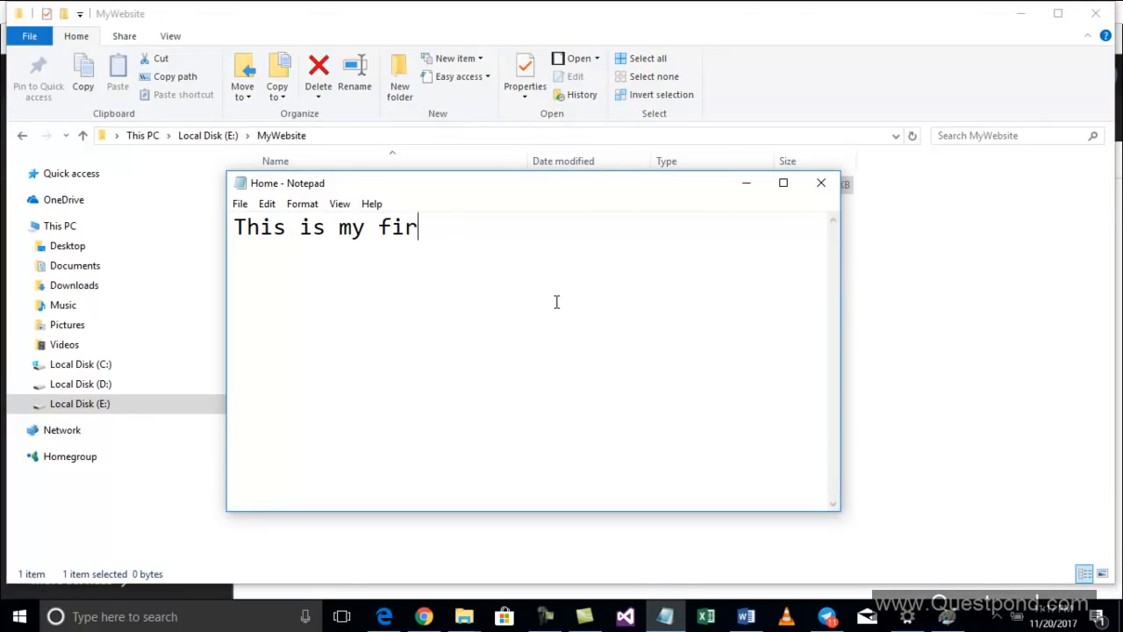
text(st Azure website)
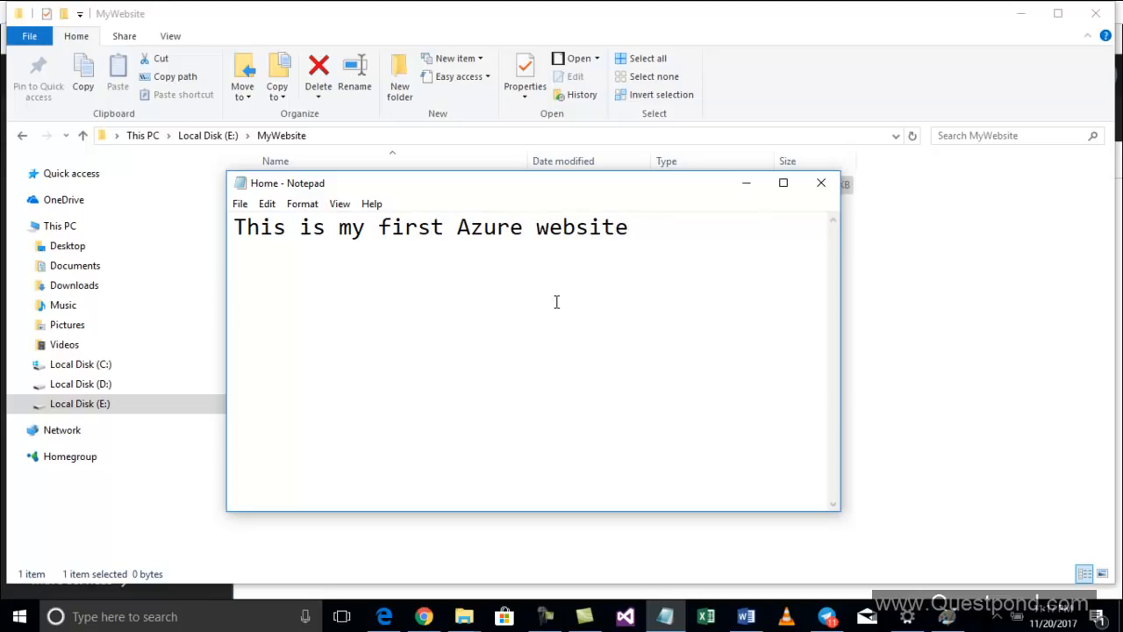
key(alt+f)
key(s)
click(821, 182)
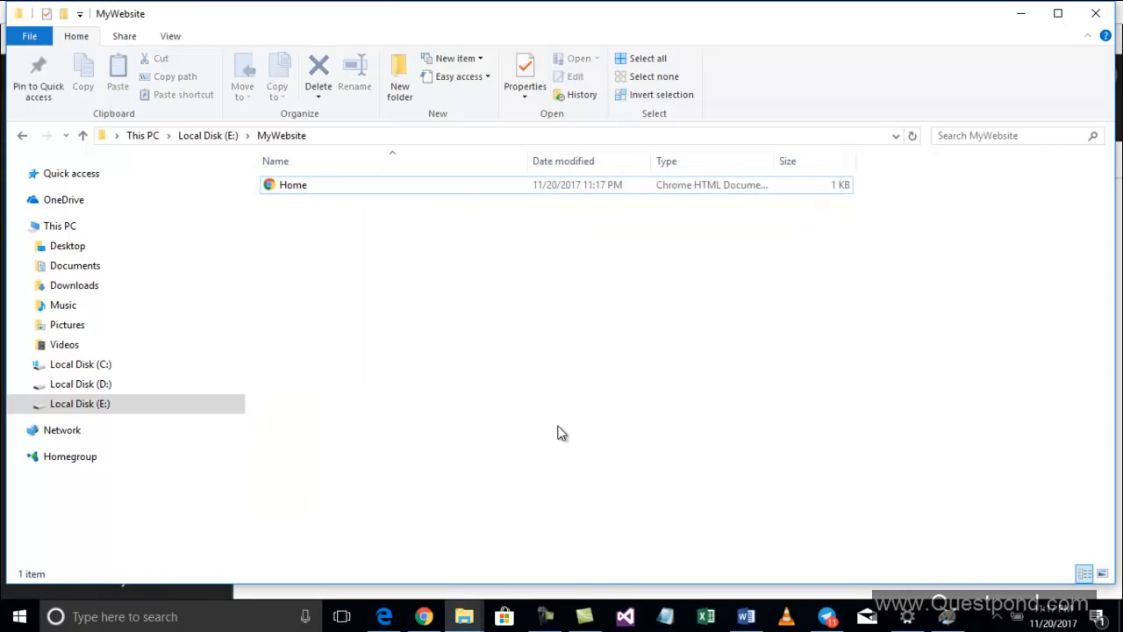
Return to the browser, open App Services, and start adding a new app service
click(424, 616)
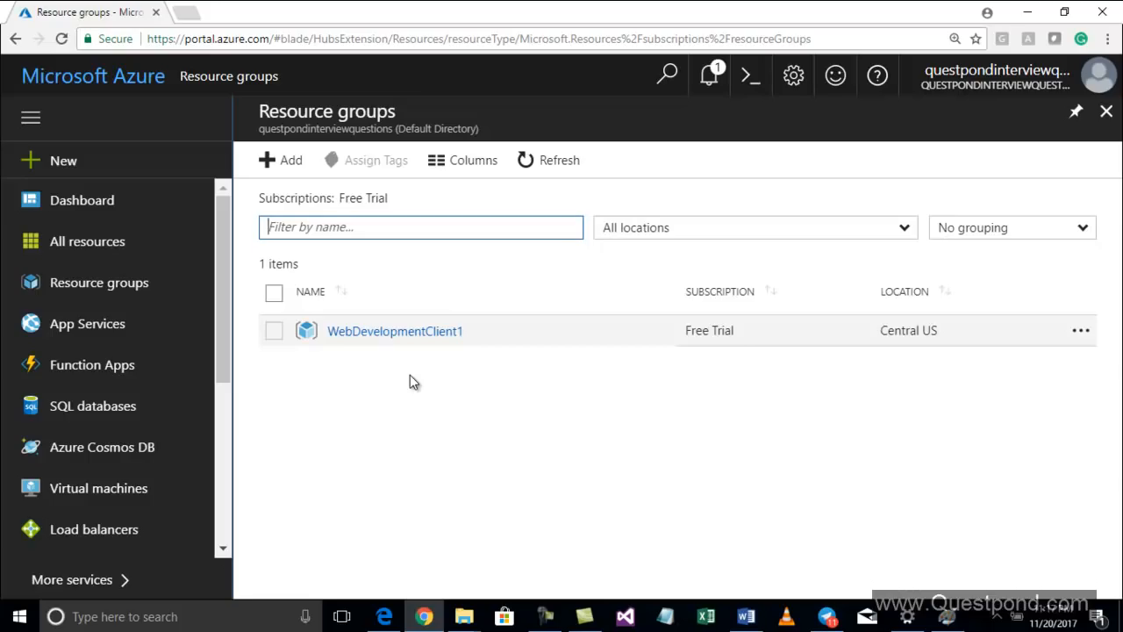
click(134, 332)
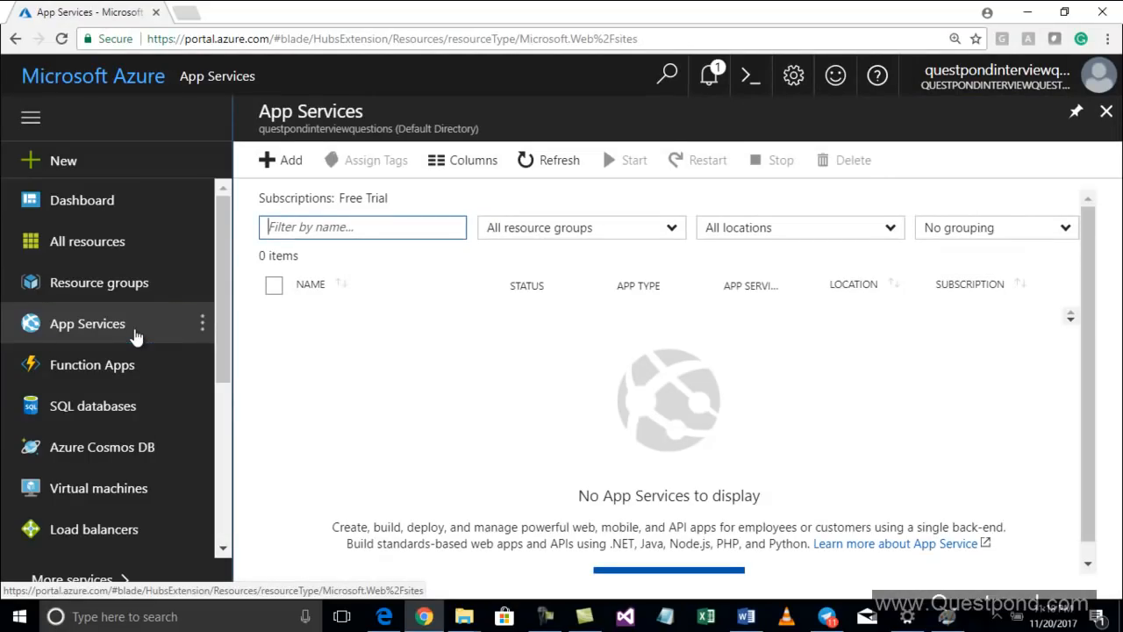
click(271, 167)
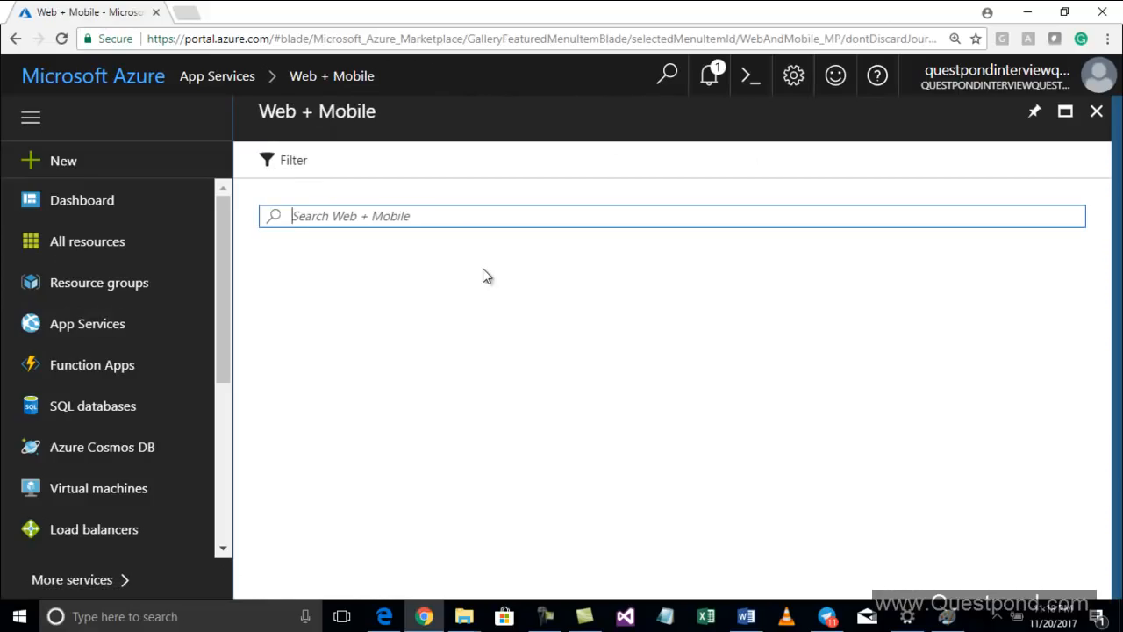
Browse the Web + Mobile marketplace, choose Web App, and start creating it
scroll(482, 268, down, 3)
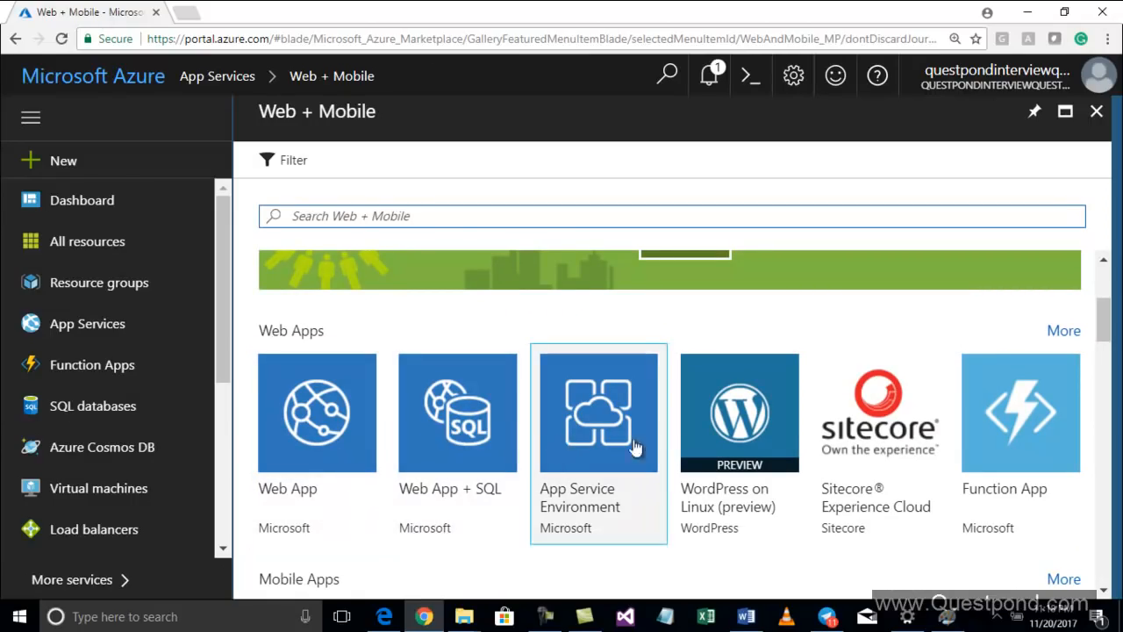
scroll(962, 426, down, 3)
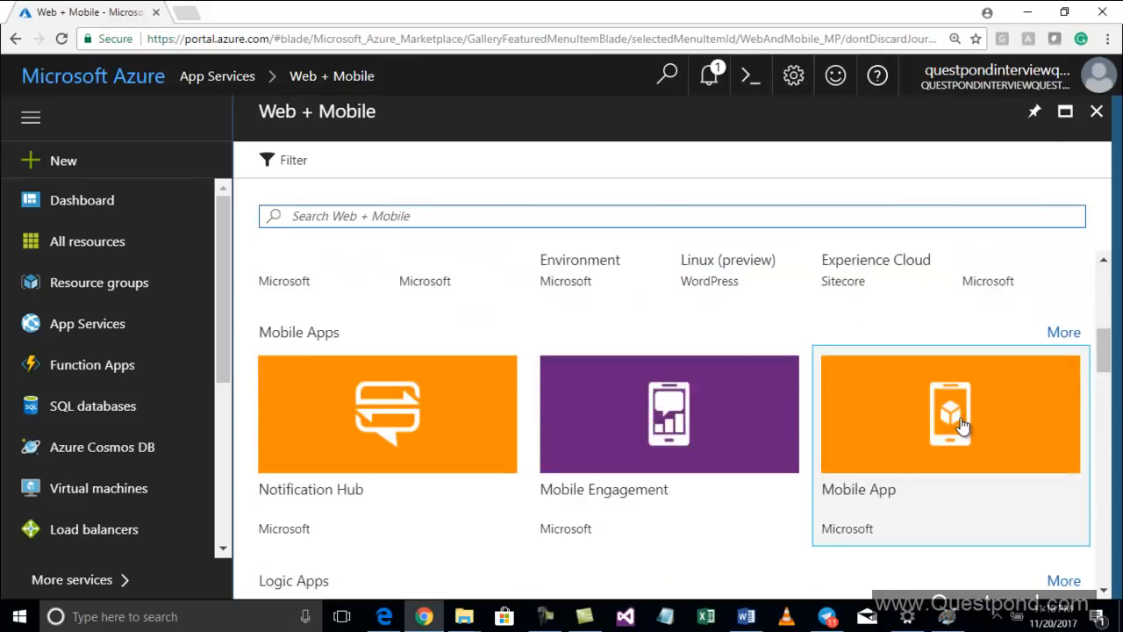
scroll(962, 425, down, 9)
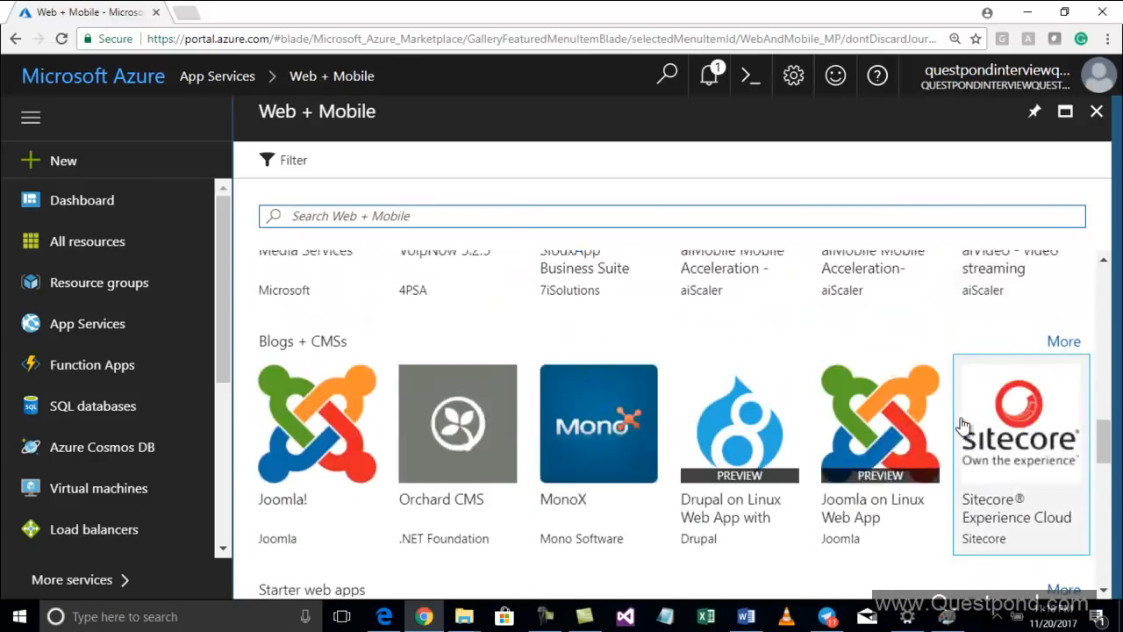
scroll(962, 425, up, 12)
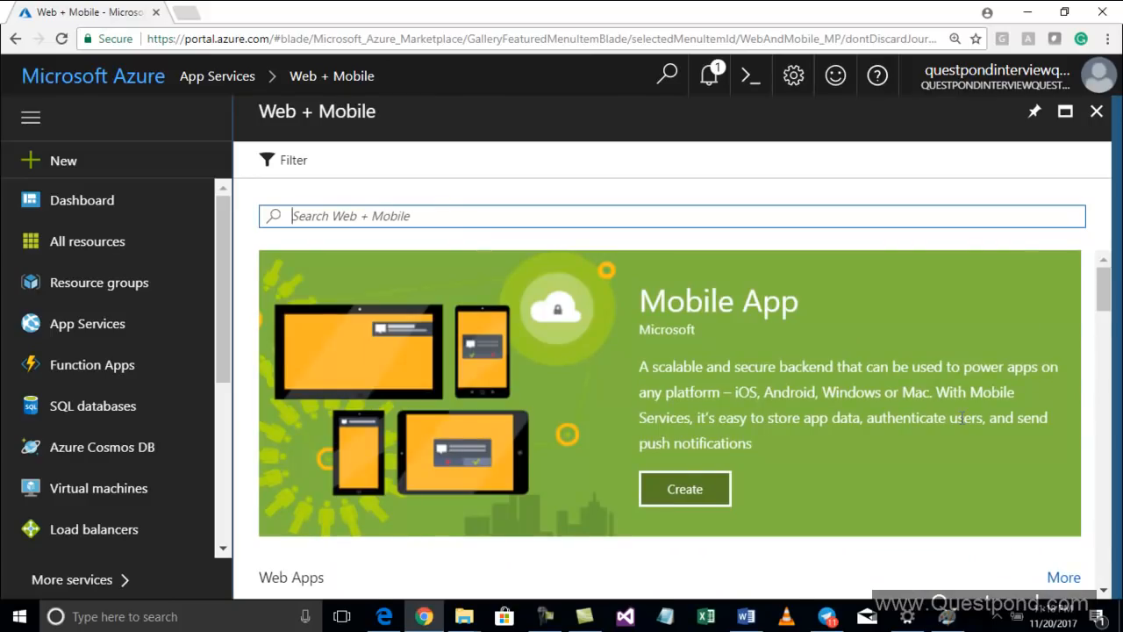
scroll(963, 421, down, 3)
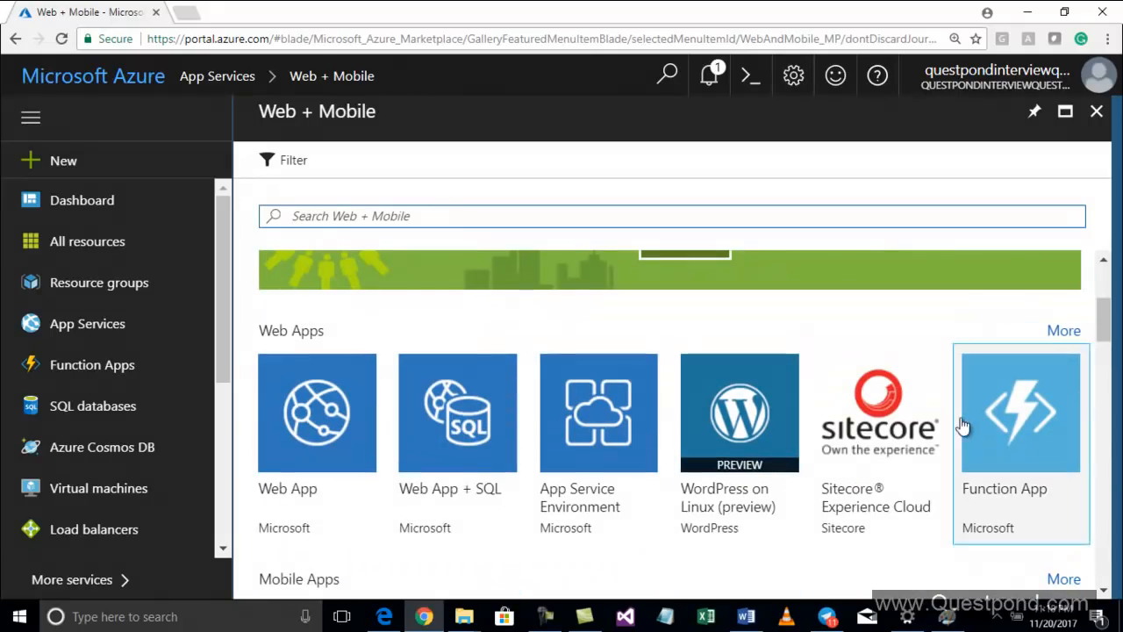
click(324, 459)
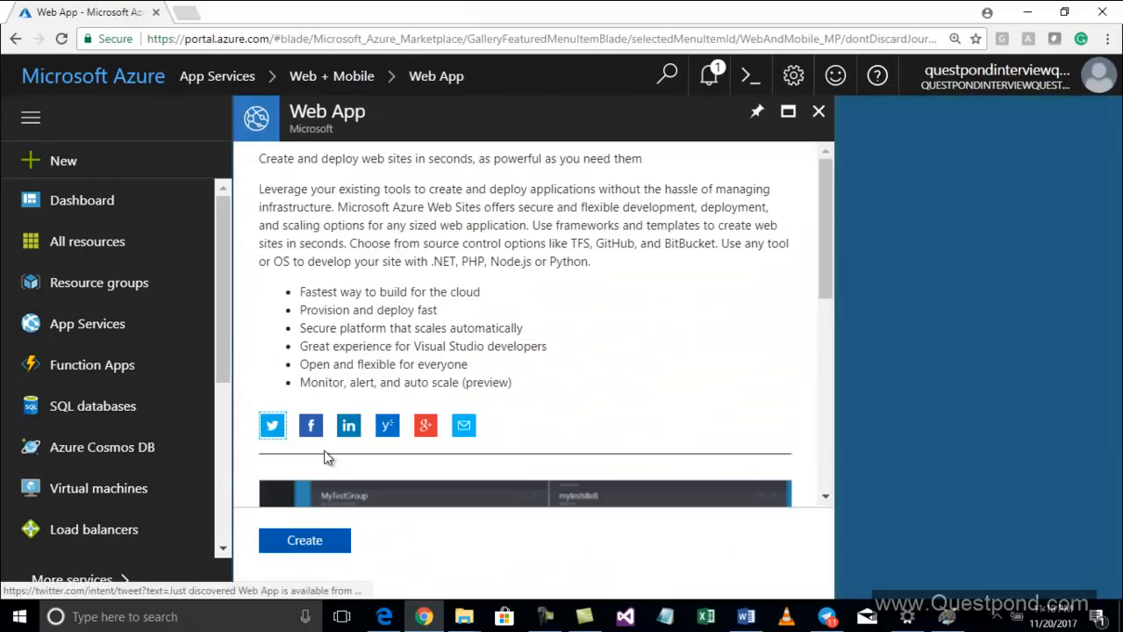
scroll(407, 413, down, 4)
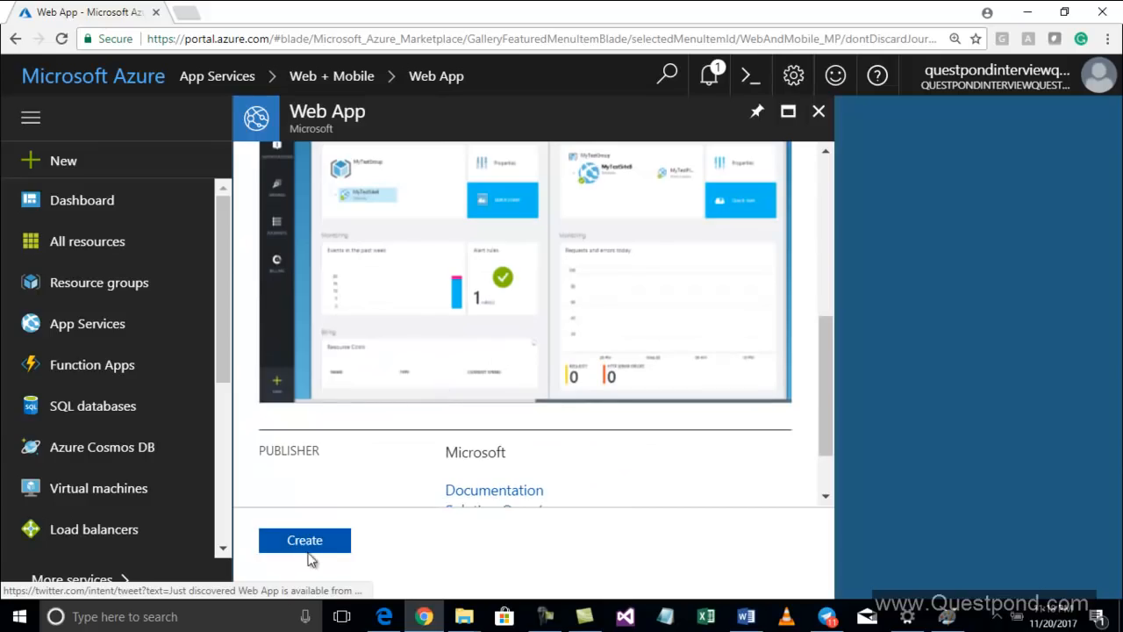
click(305, 540)
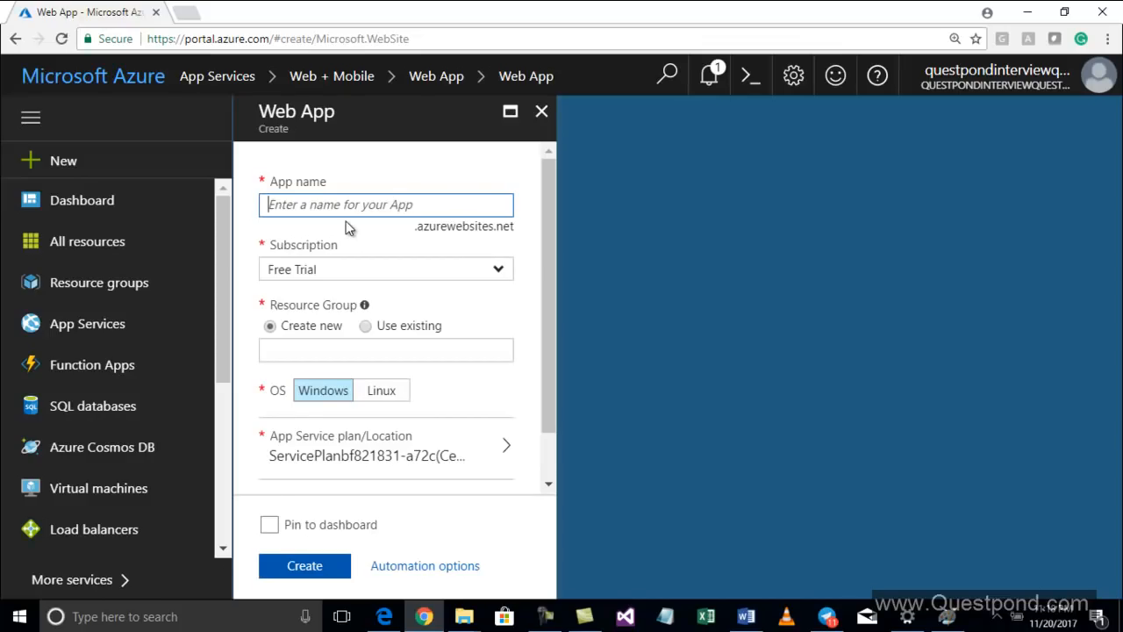
Name the web app testmyappinindia
text(testmyapp)
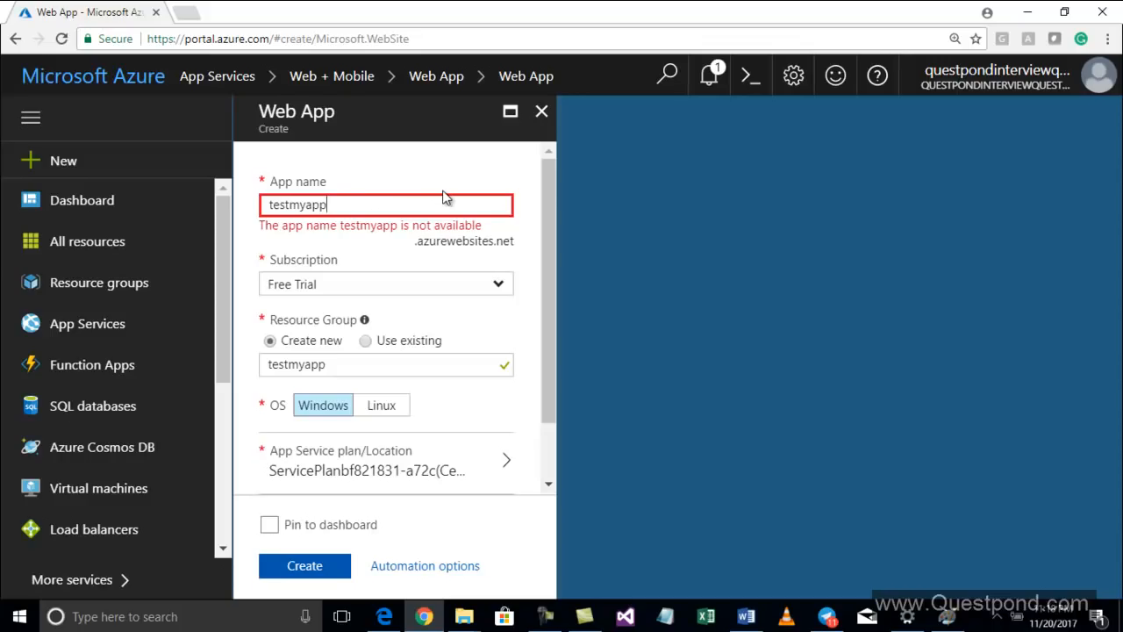
text(inmumbai)
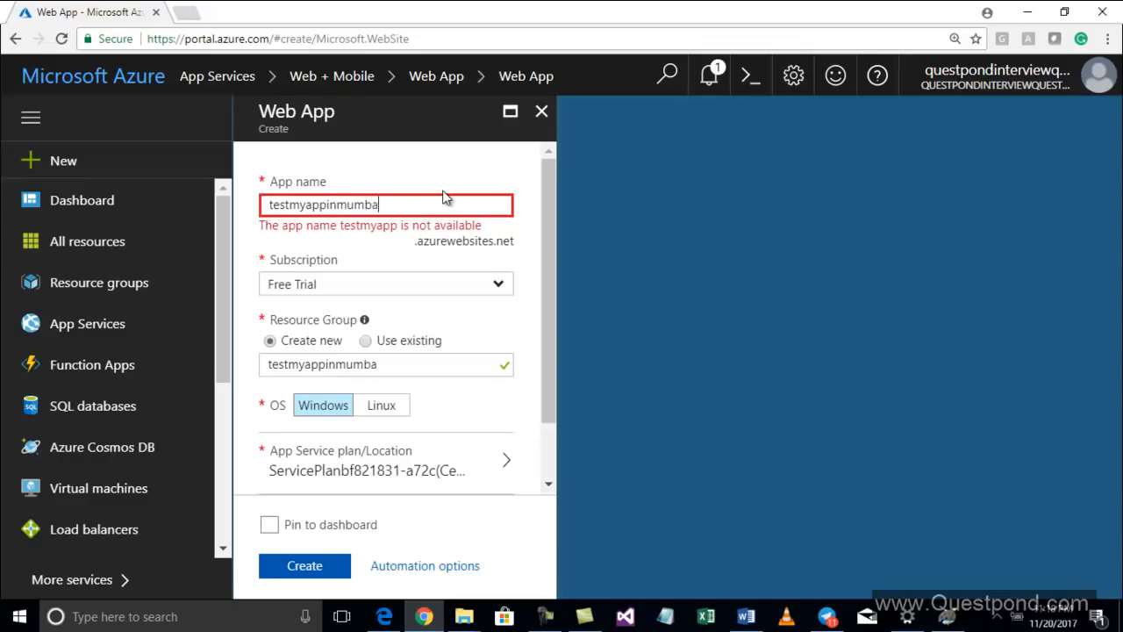
key(BackSpace)
key(BackSpace)
key(BackSpace)
key(BackSpace)
key(BackSpace)
key(BackSpace)
text(india)
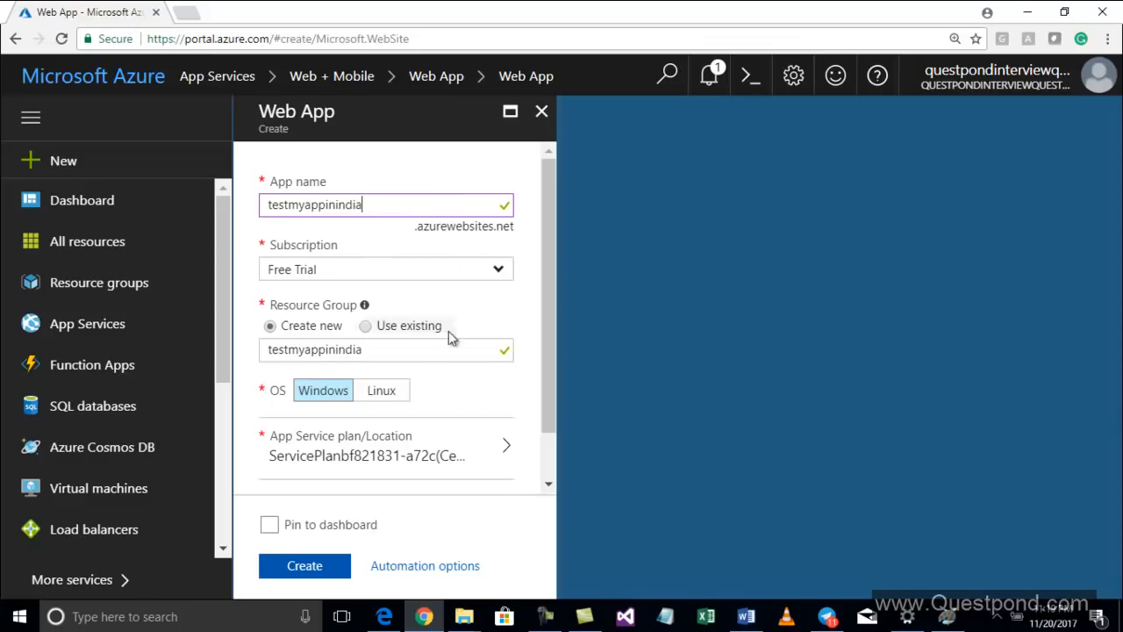
Keep the Free Trial subscription and use the existing resource group WebDevelopmentClient1
click(502, 283)
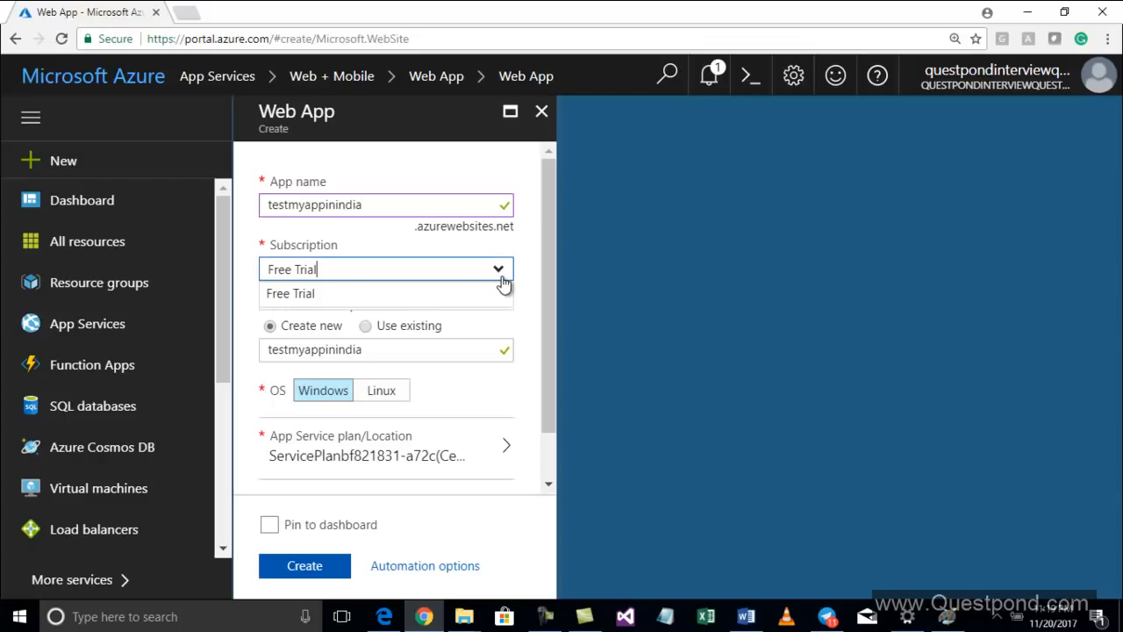
click(415, 295)
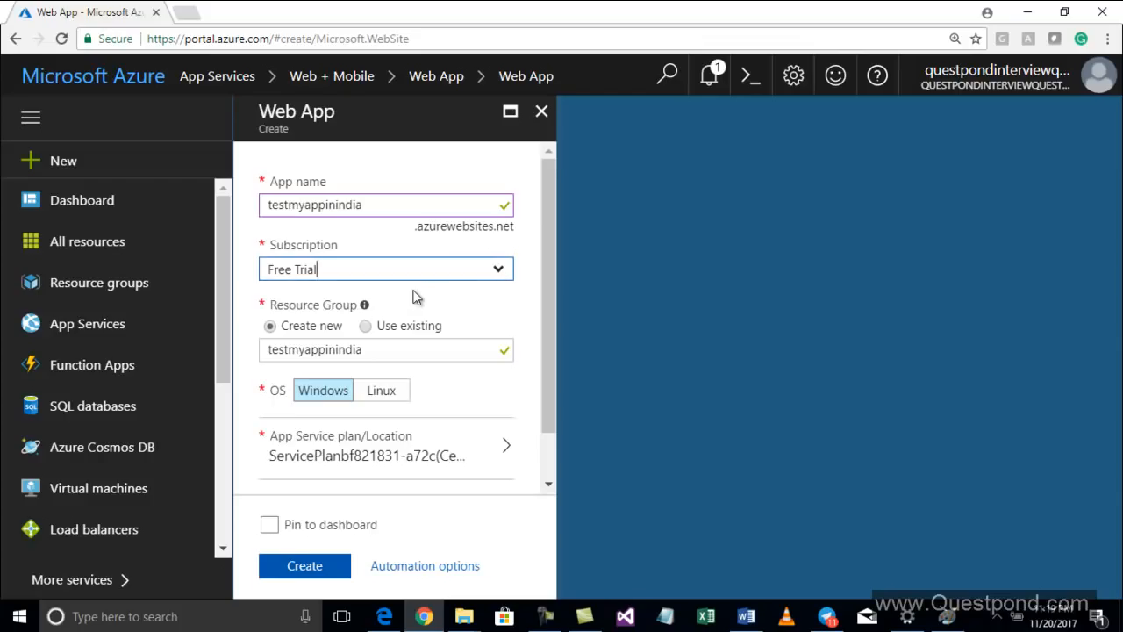
click(365, 327)
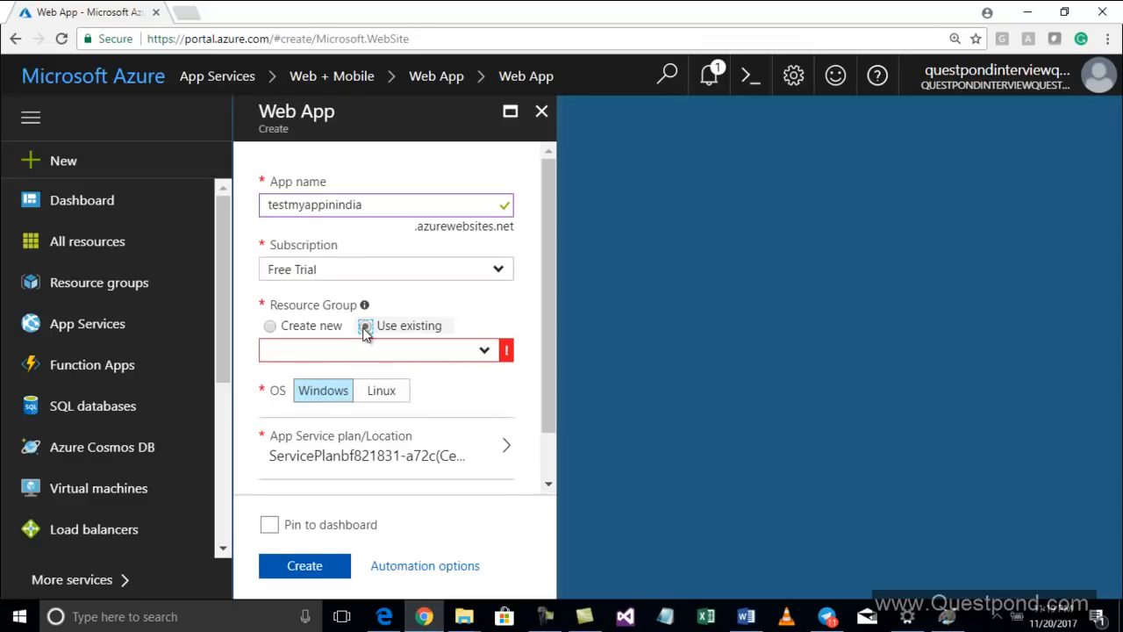
click(483, 356)
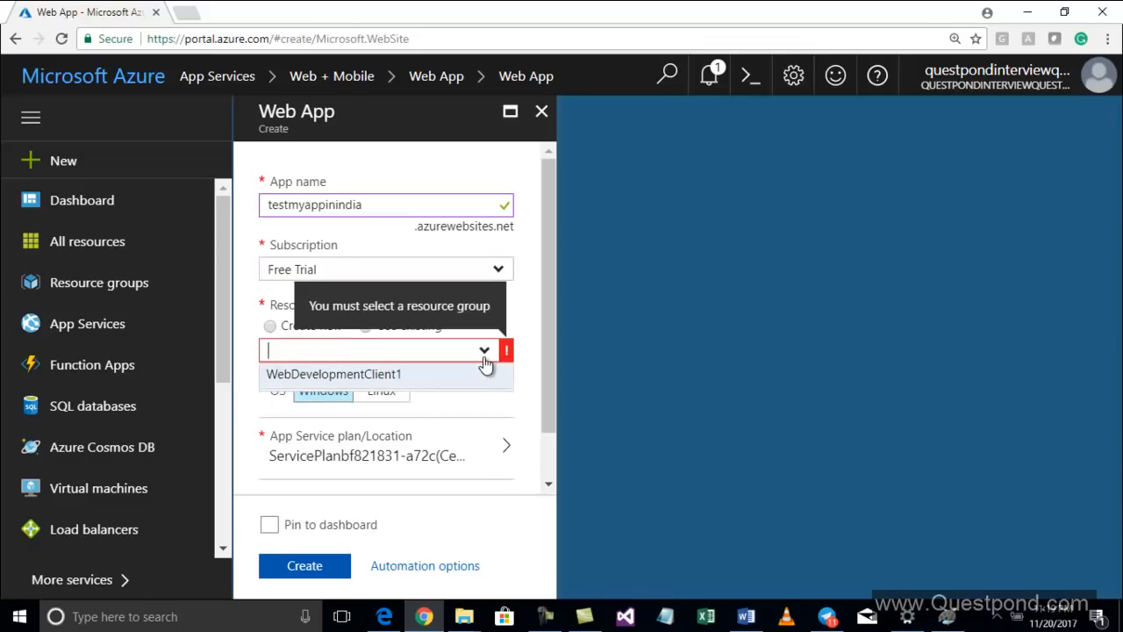
click(413, 377)
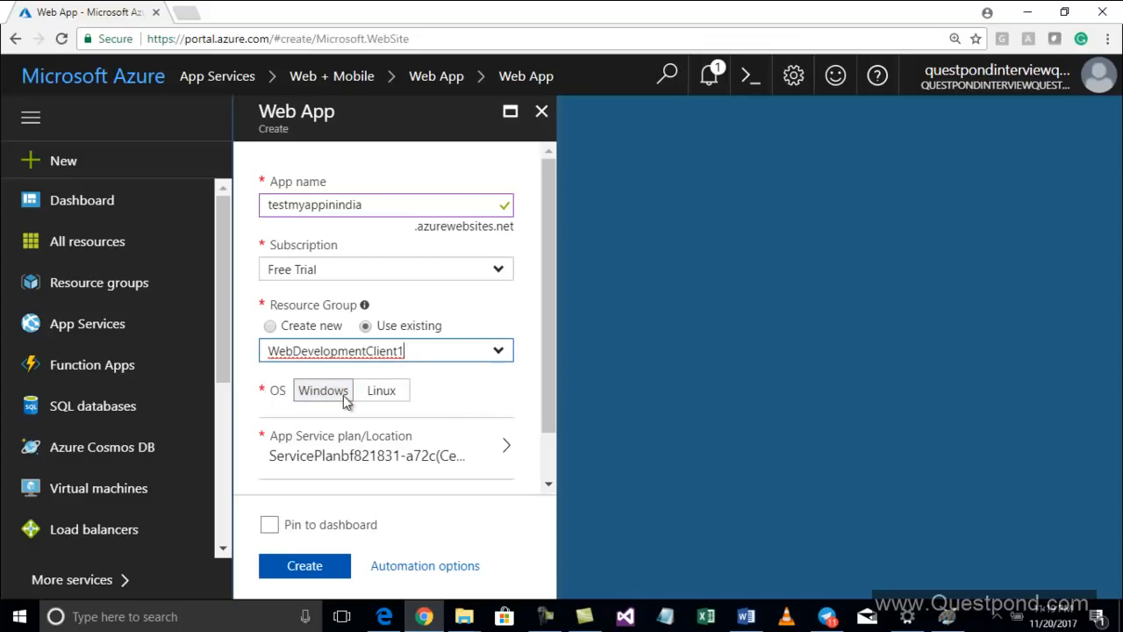
Keep Windows as the OS and start a new App Service plan named MyPlan123
click(401, 400)
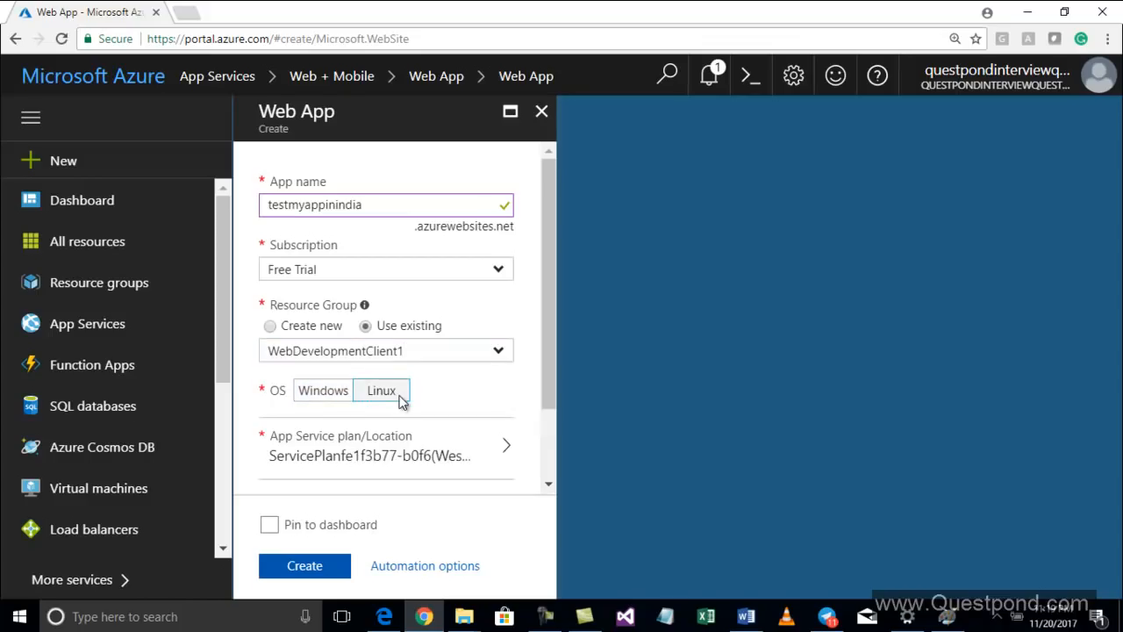
click(325, 394)
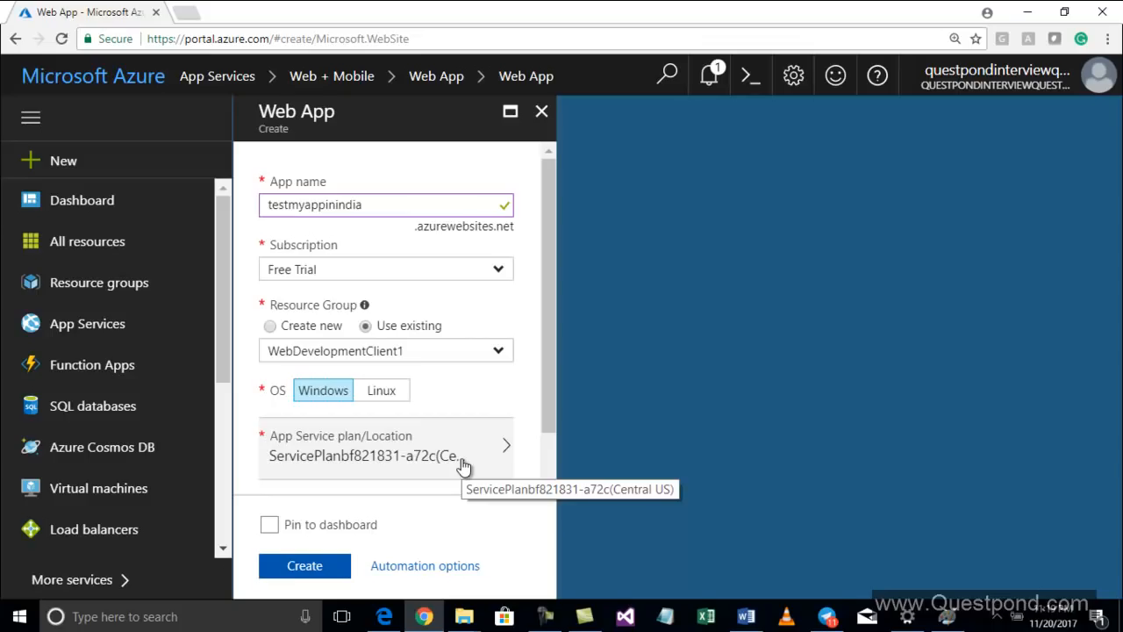
click(374, 457)
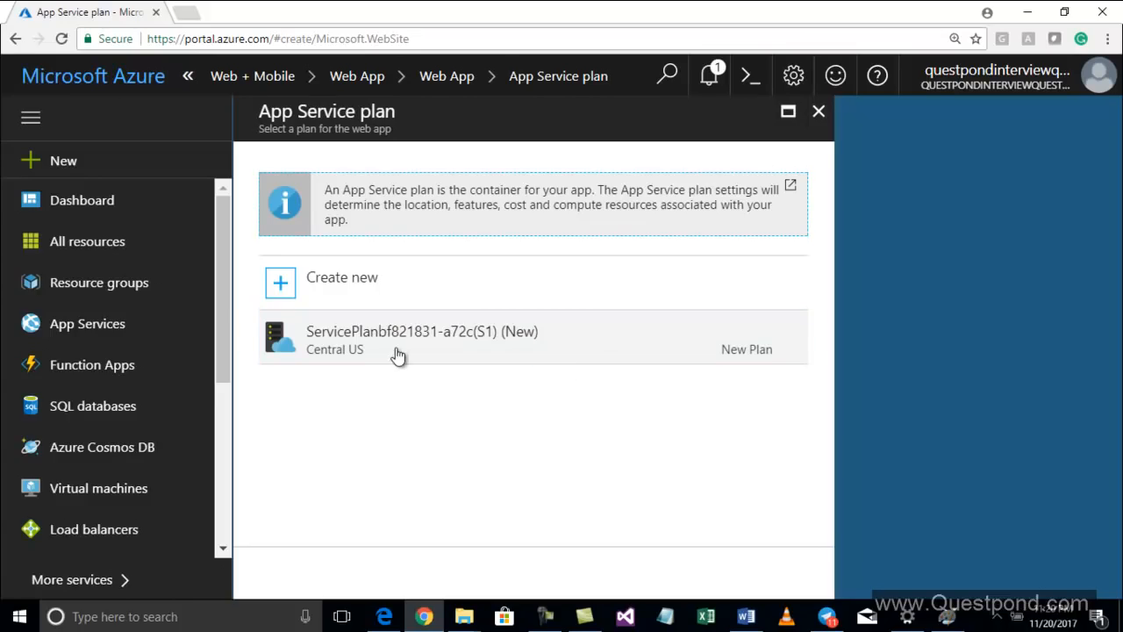
click(818, 113)
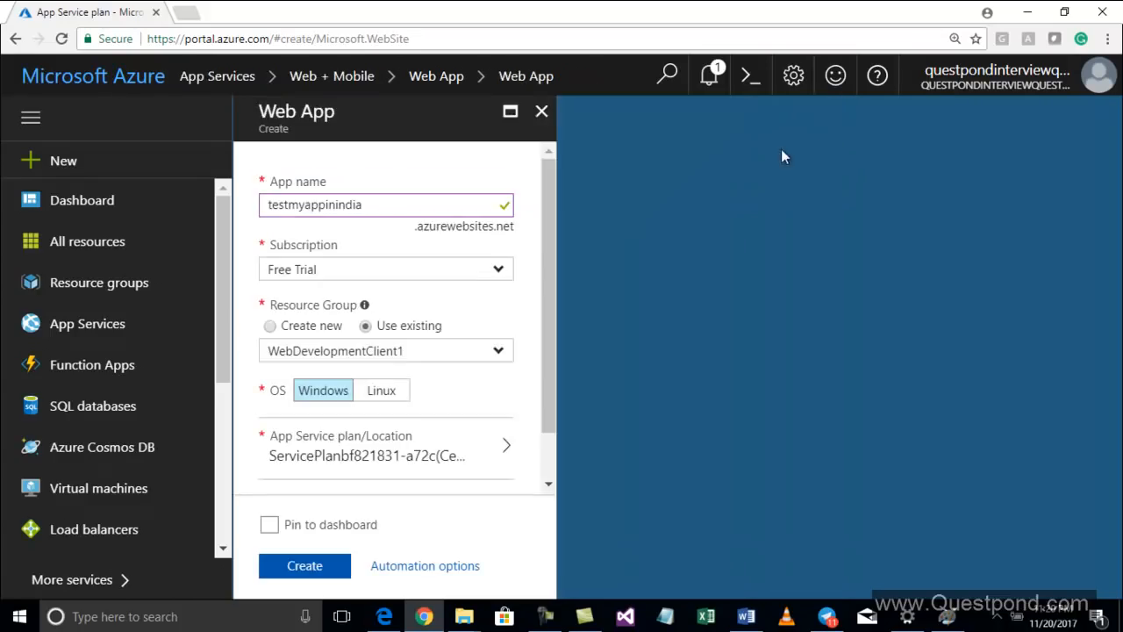
click(455, 449)
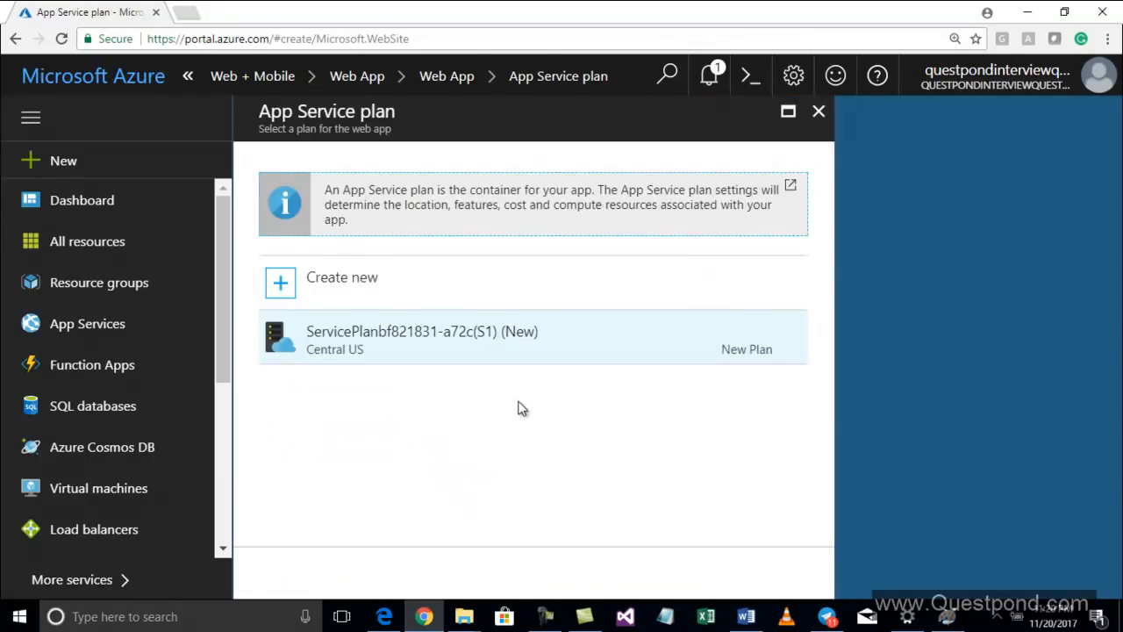
click(339, 279)
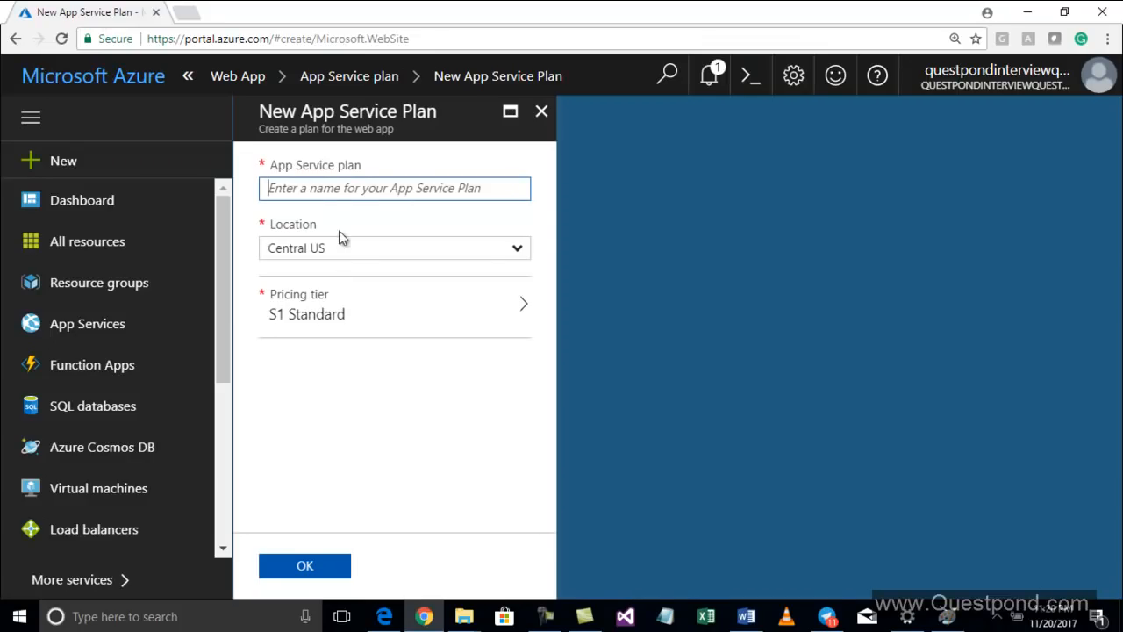
text(MyPlan123)
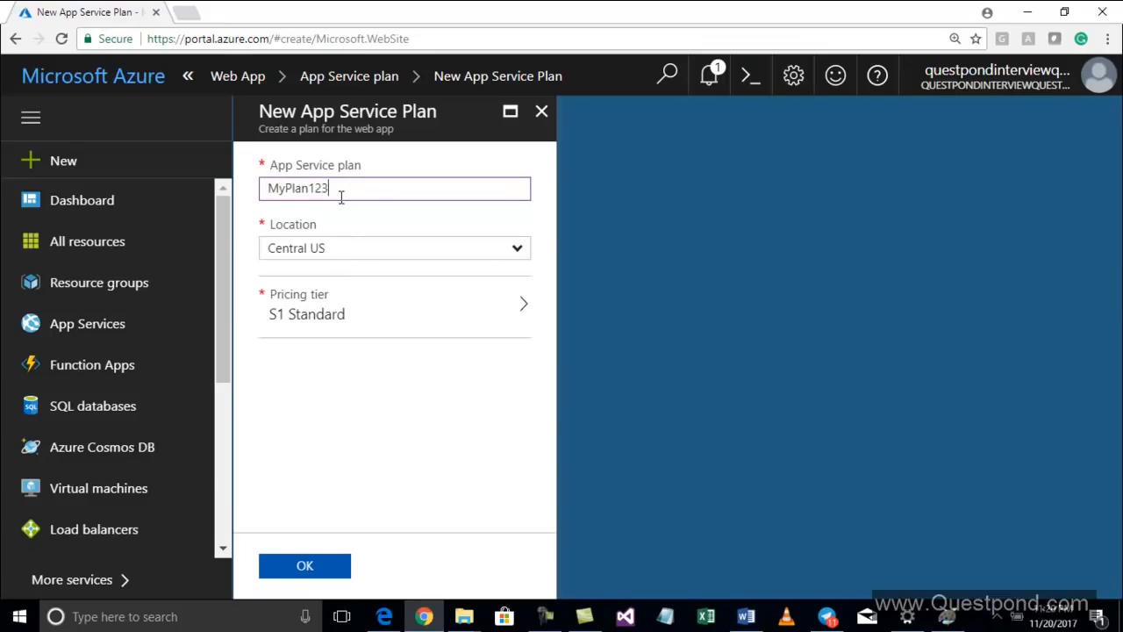
Review the available locations for the new plan
click(516, 253)
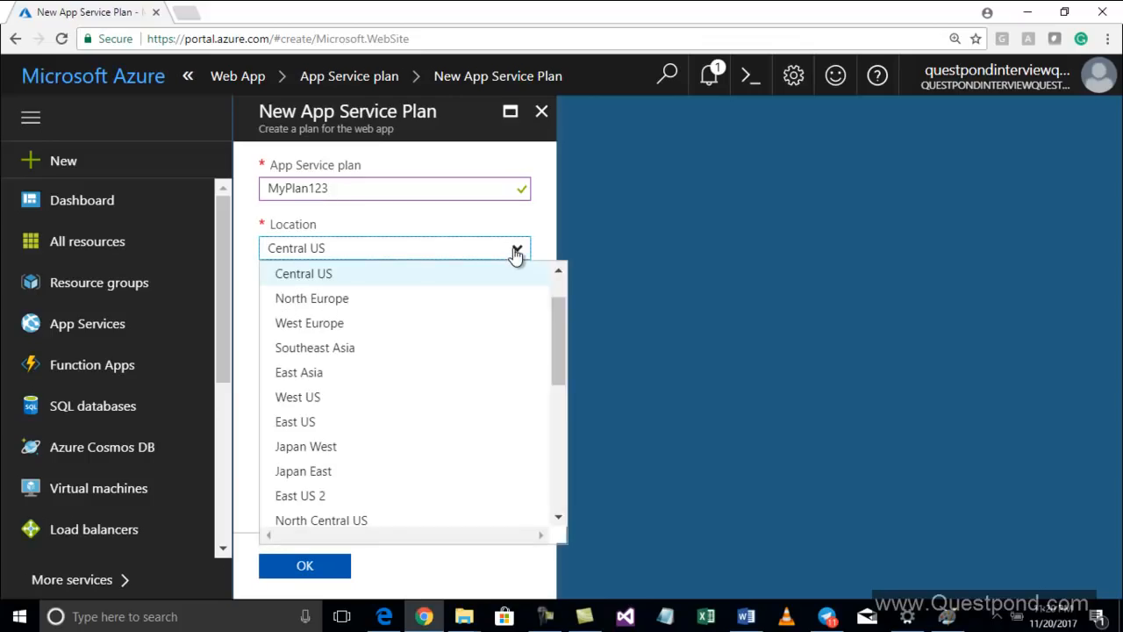
click(419, 281)
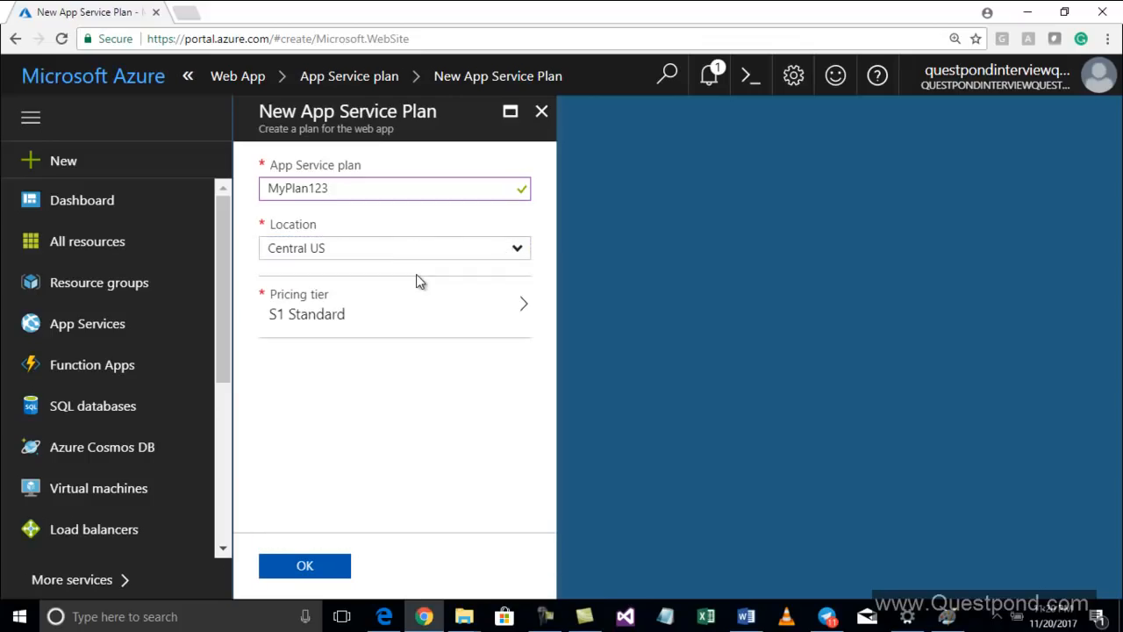
click(512, 253)
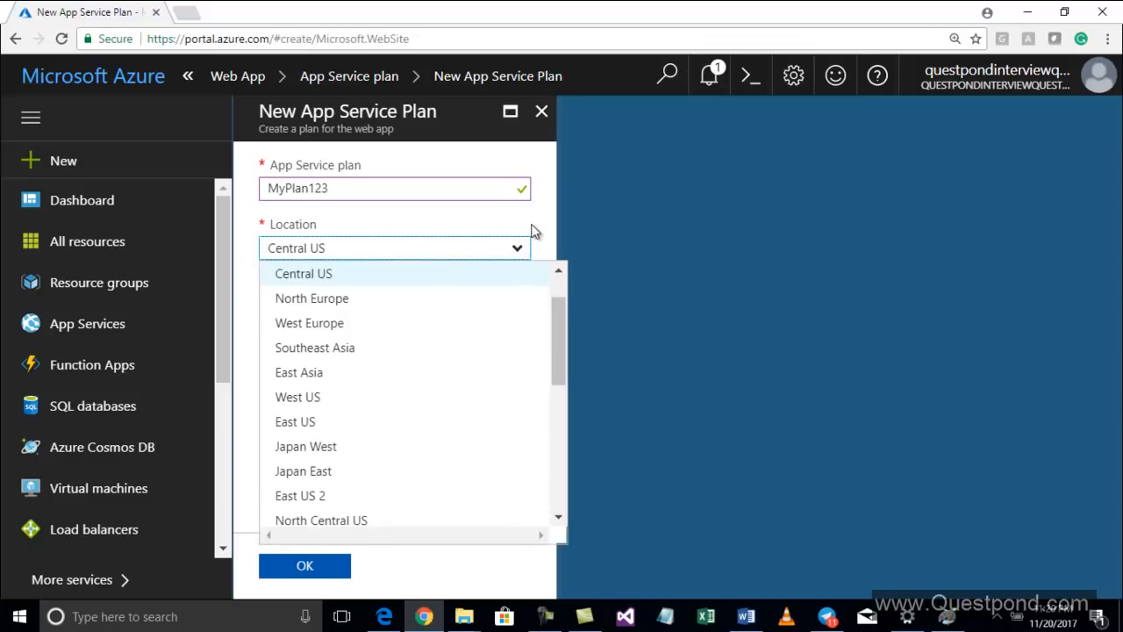
click(532, 231)
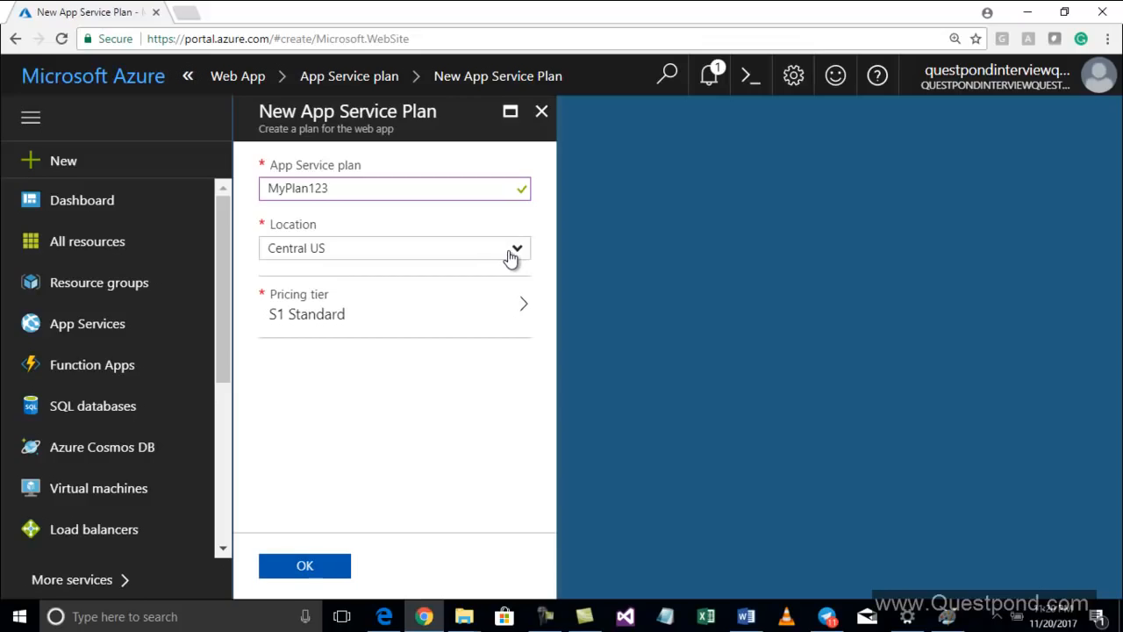
click(512, 253)
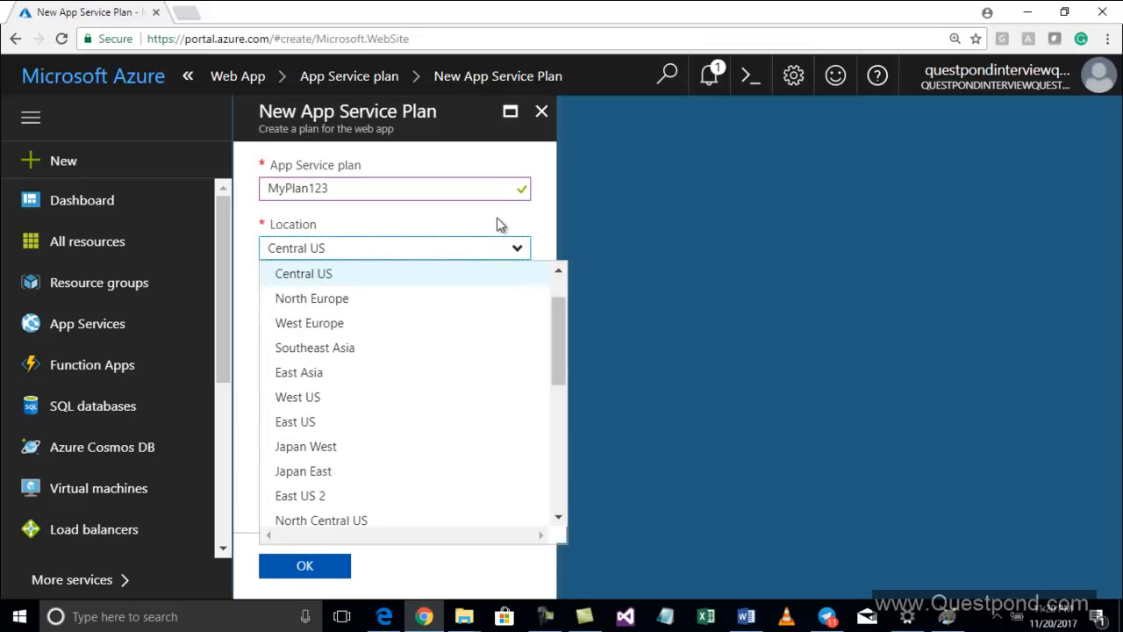
click(497, 225)
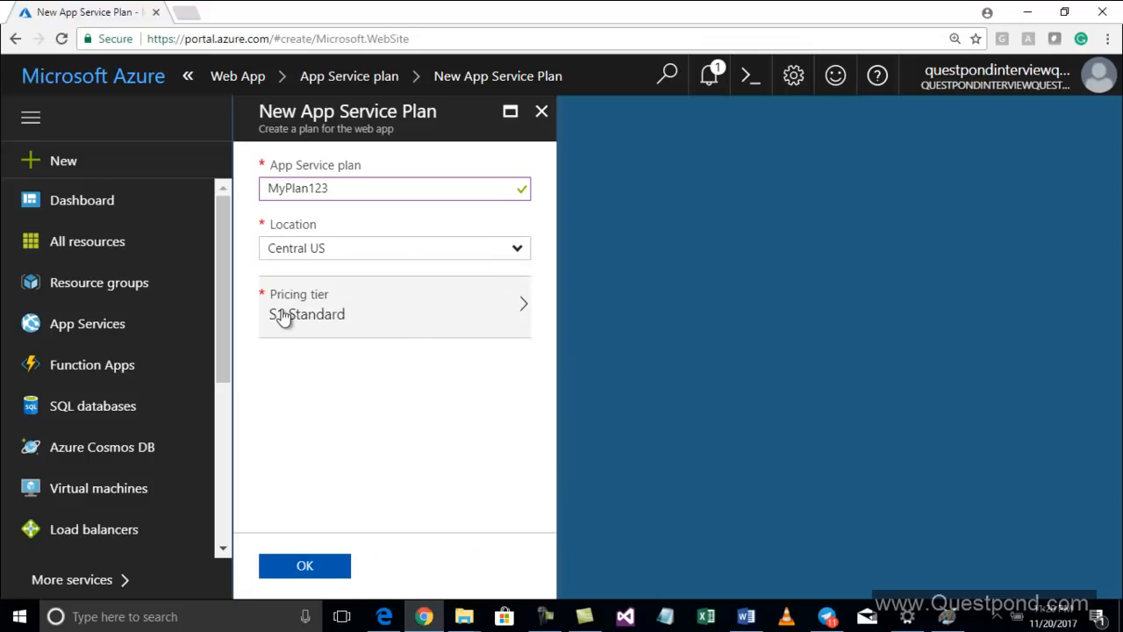
Open the pricing tier choices and compare the available tiers
click(358, 321)
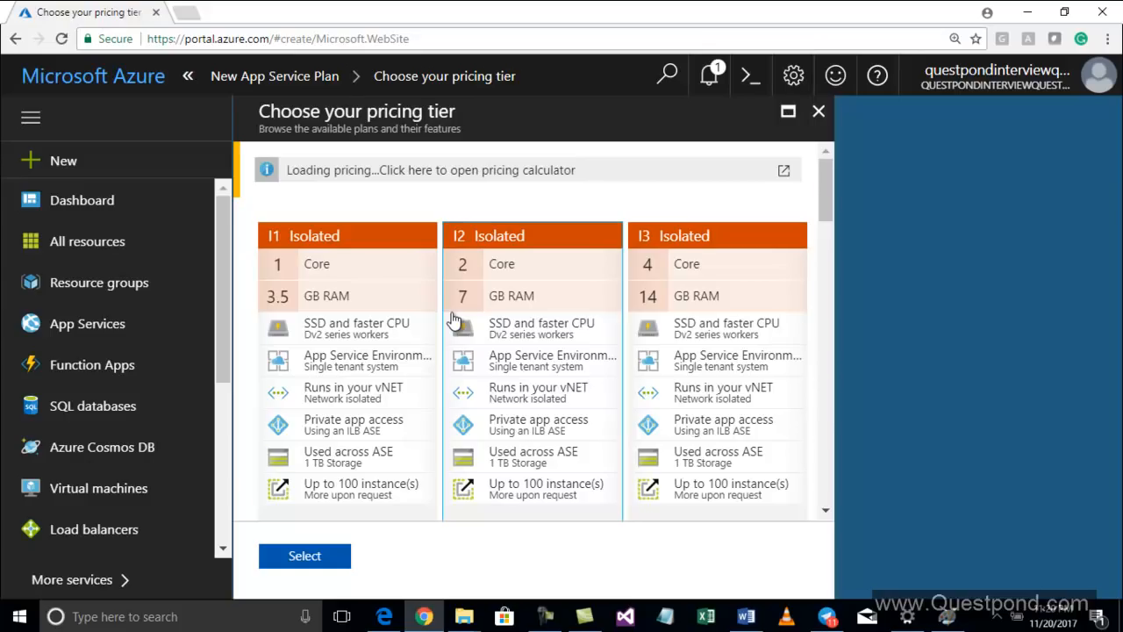
scroll(454, 320, down, 15)
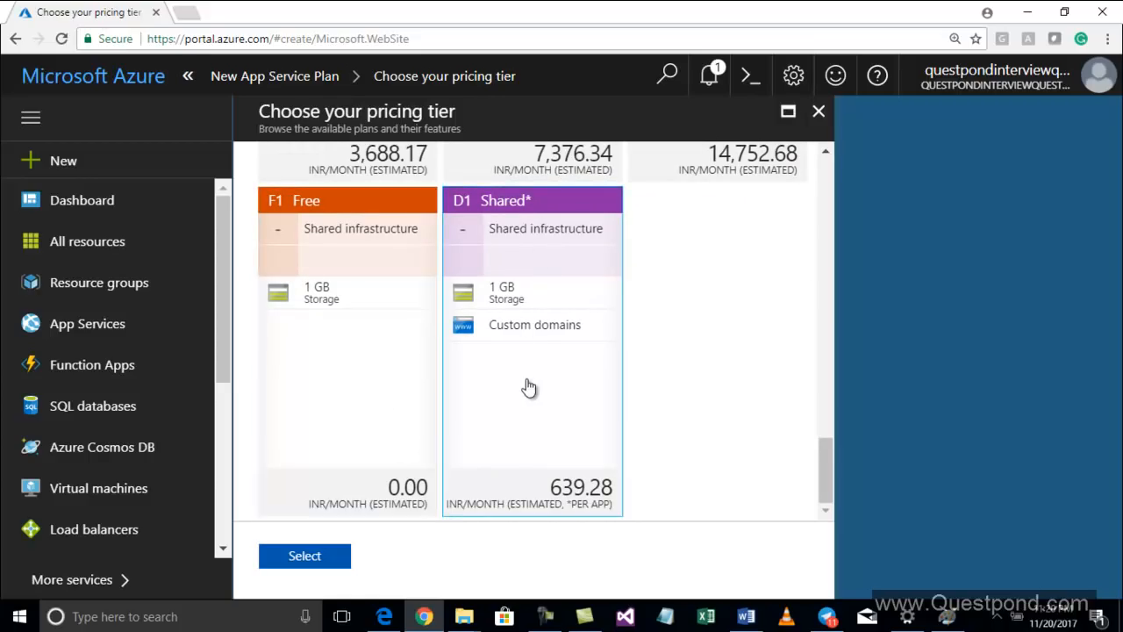
scroll(529, 388, up, 2)
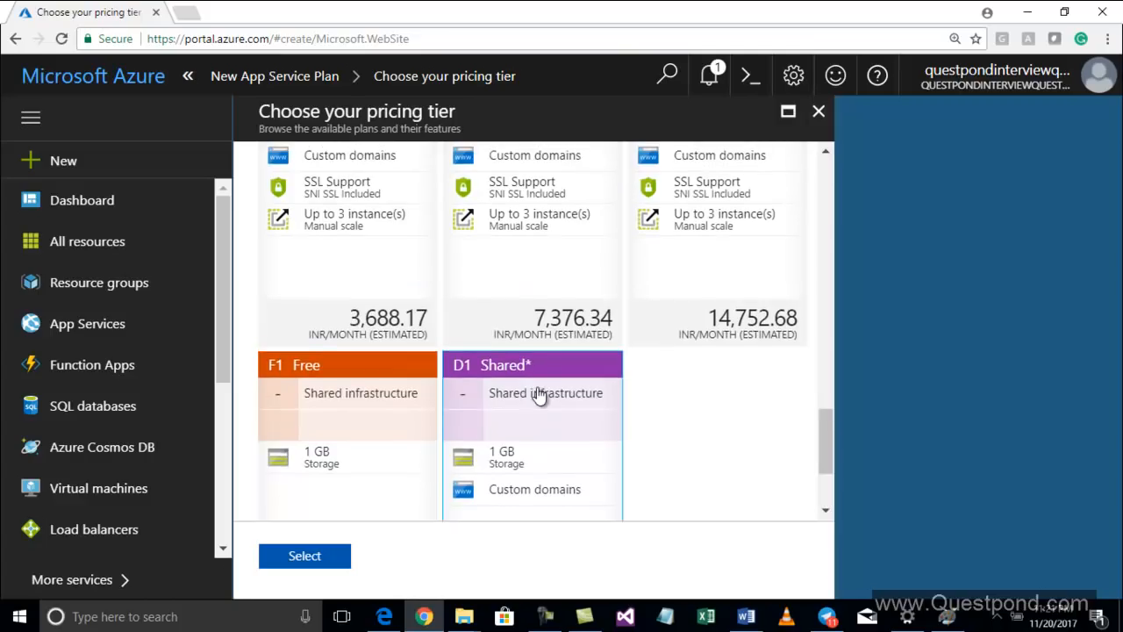
scroll(537, 393, up, 2)
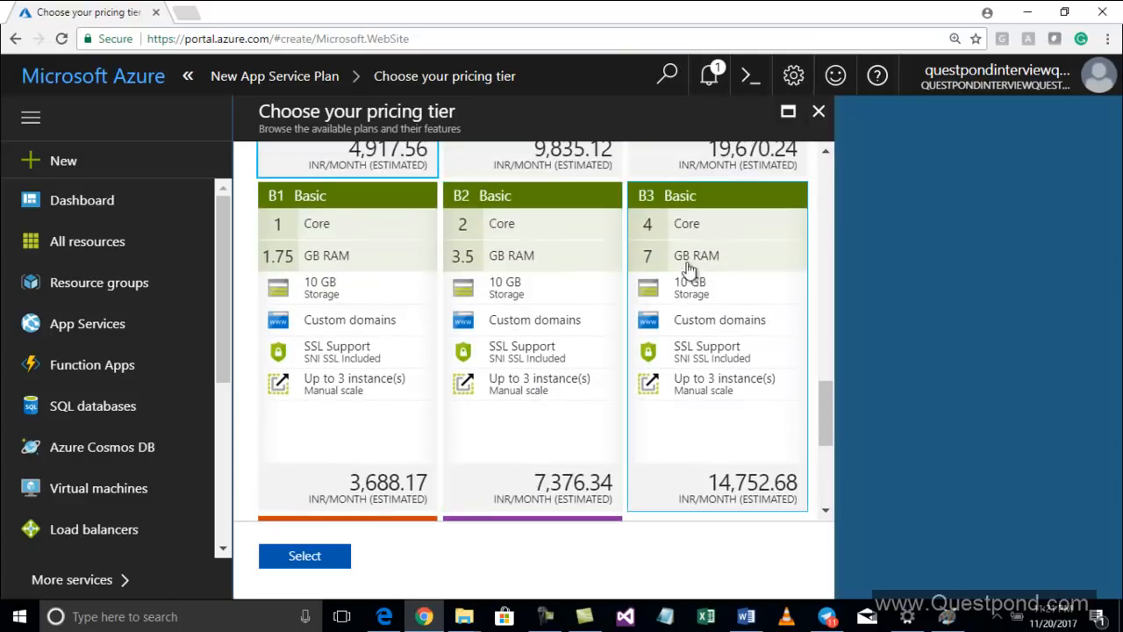
scroll(659, 283, up, 4)
scroll(663, 287, up, 5)
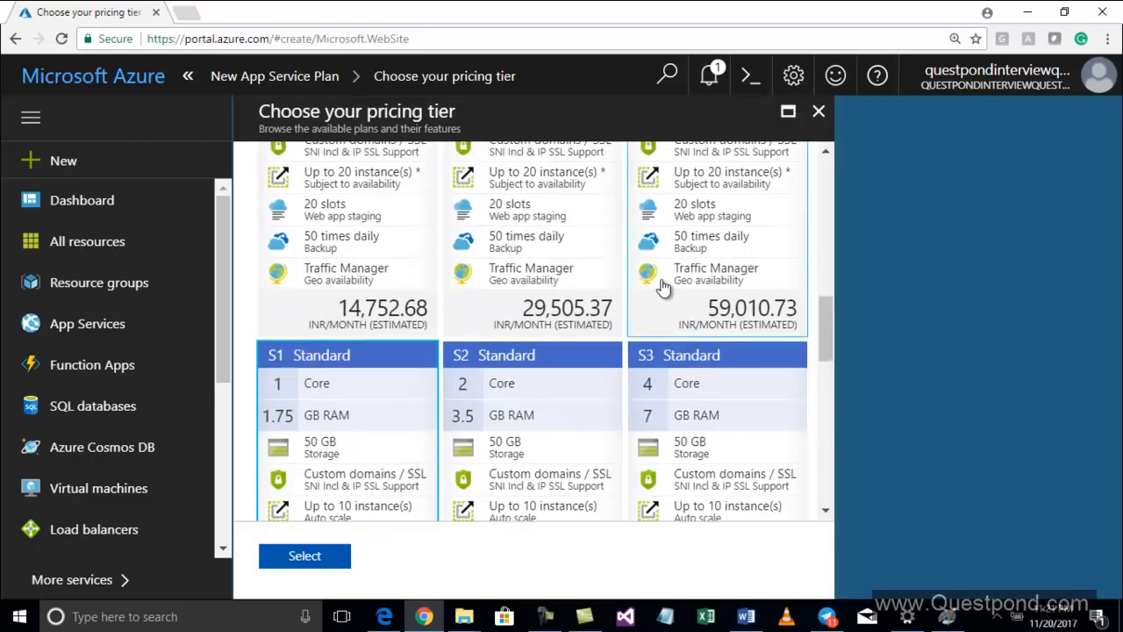
scroll(663, 286, up, 6)
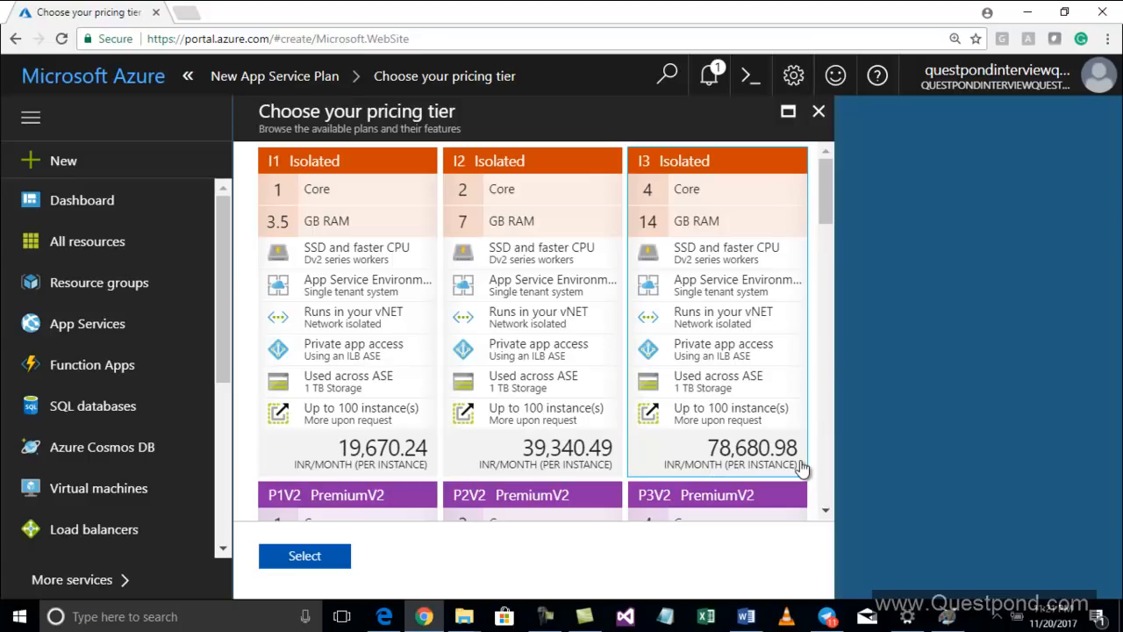
click(745, 617)
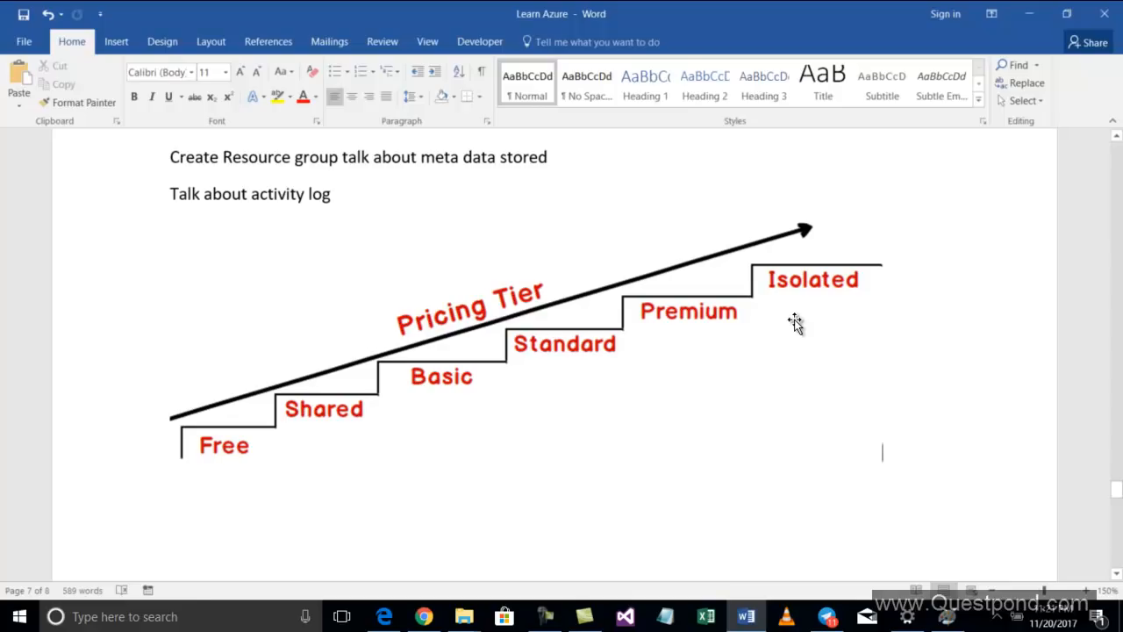
key(alt+Tab)
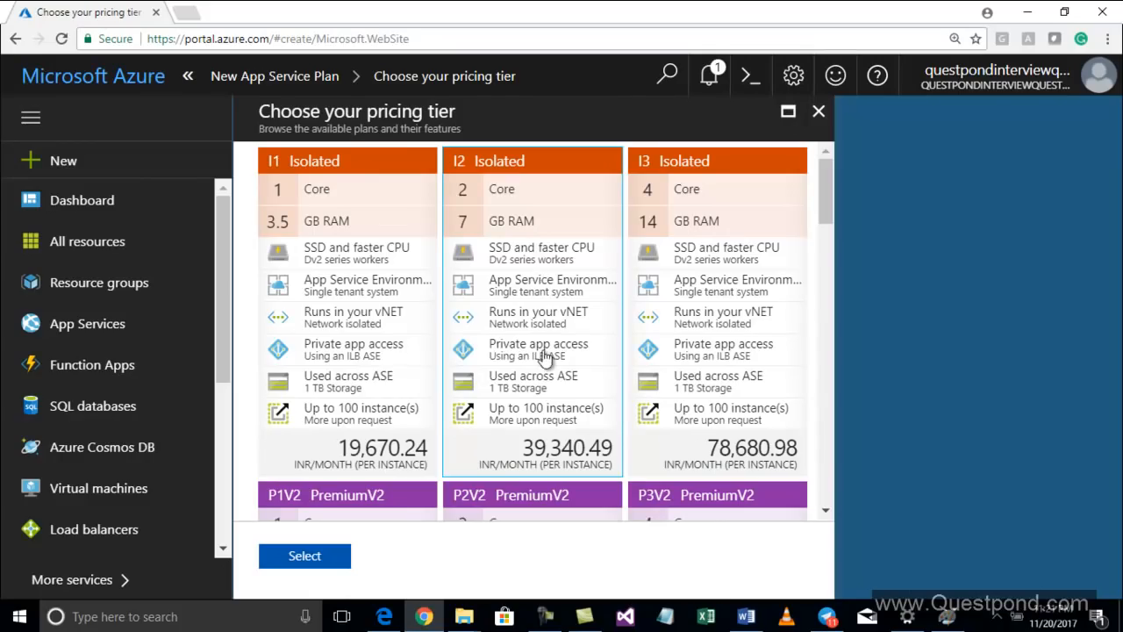
scroll(549, 315, down, 3)
scroll(547, 317, down, 15)
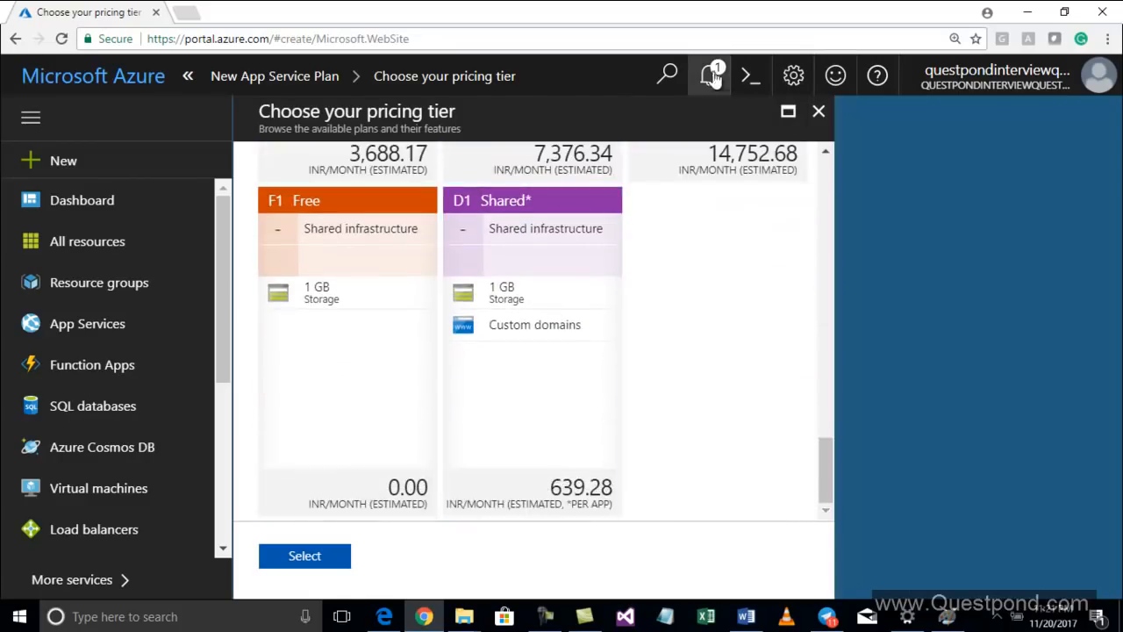
Select the F1 Free pricing tier for the plan
click(710, 77)
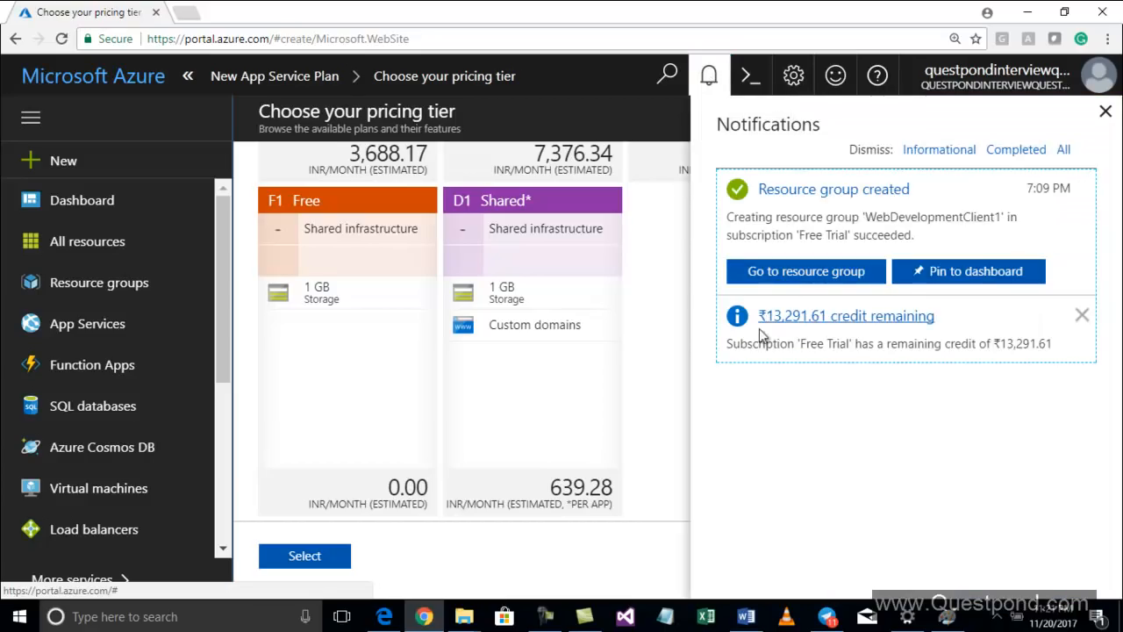
click(347, 296)
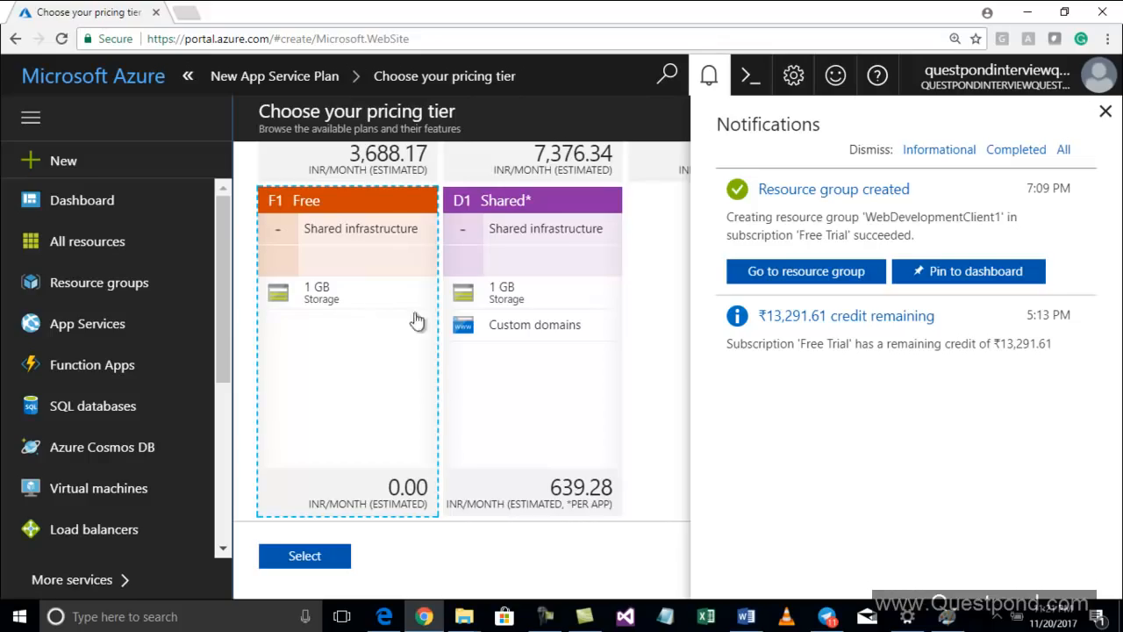
click(1104, 108)
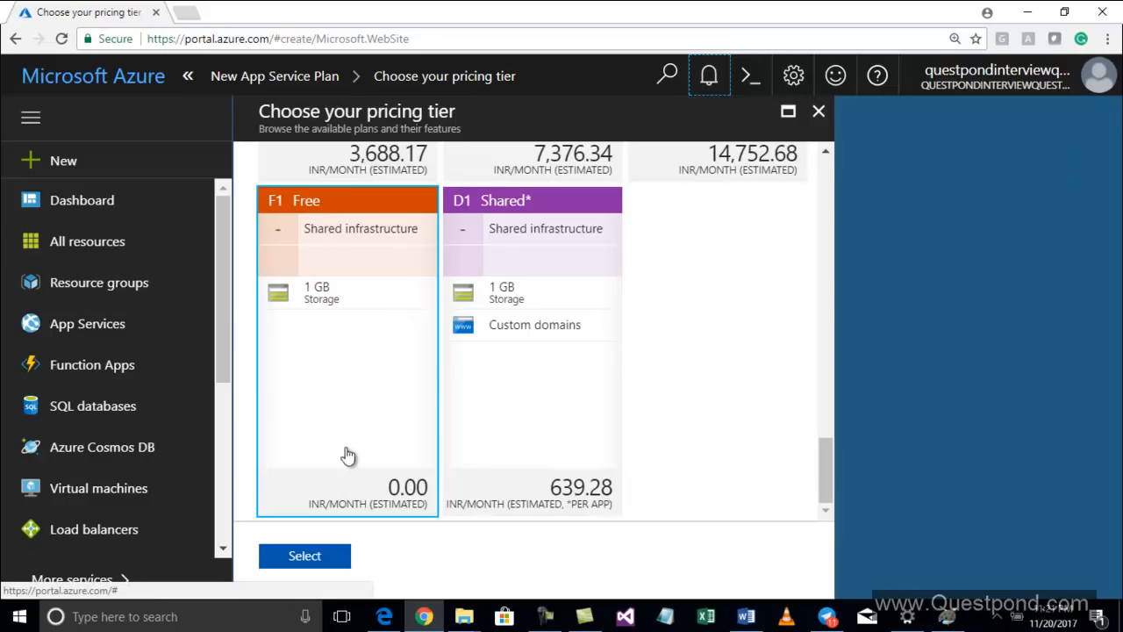
click(332, 255)
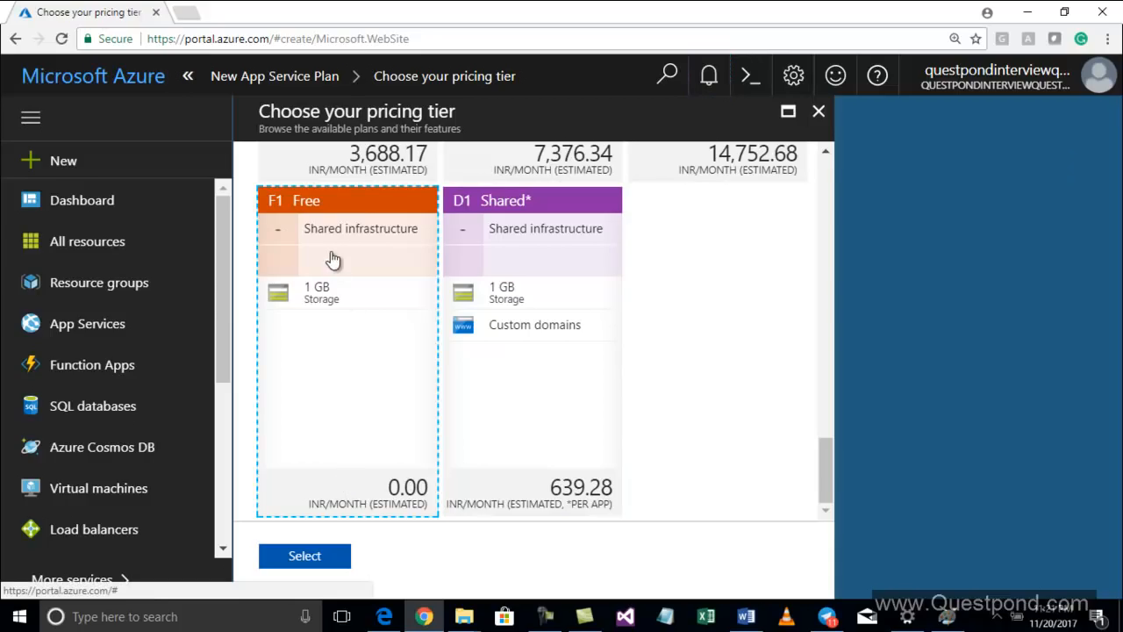
click(302, 557)
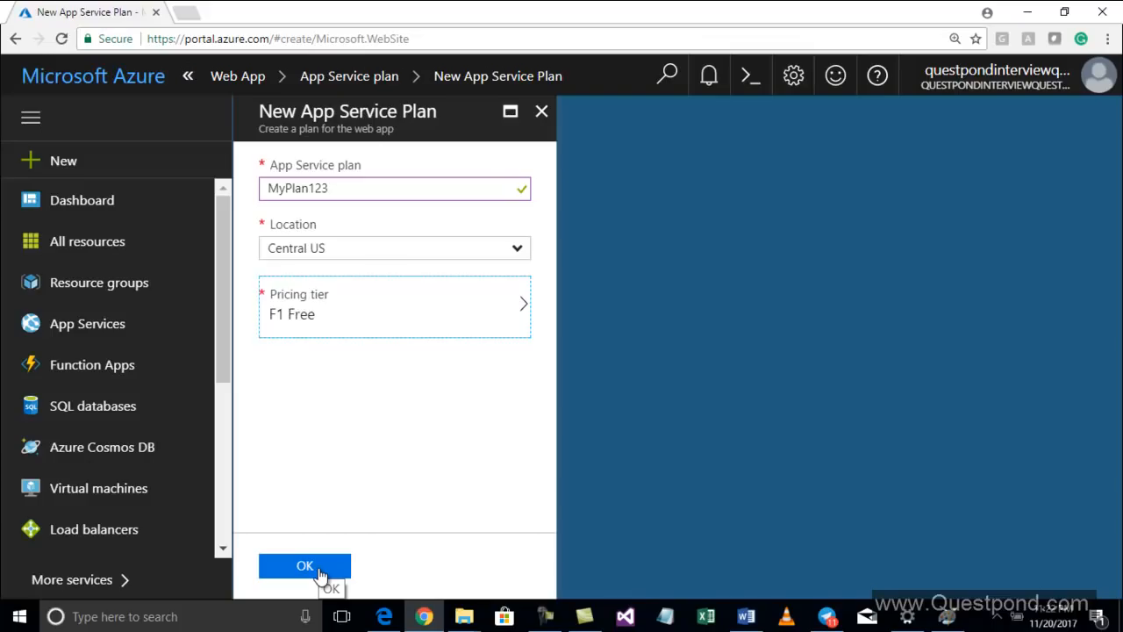
Confirm the F1 Free pricing tier and finish creating the MyPlan123 App Service plan
click(380, 331)
scroll(421, 349, down, 10)
click(420, 350)
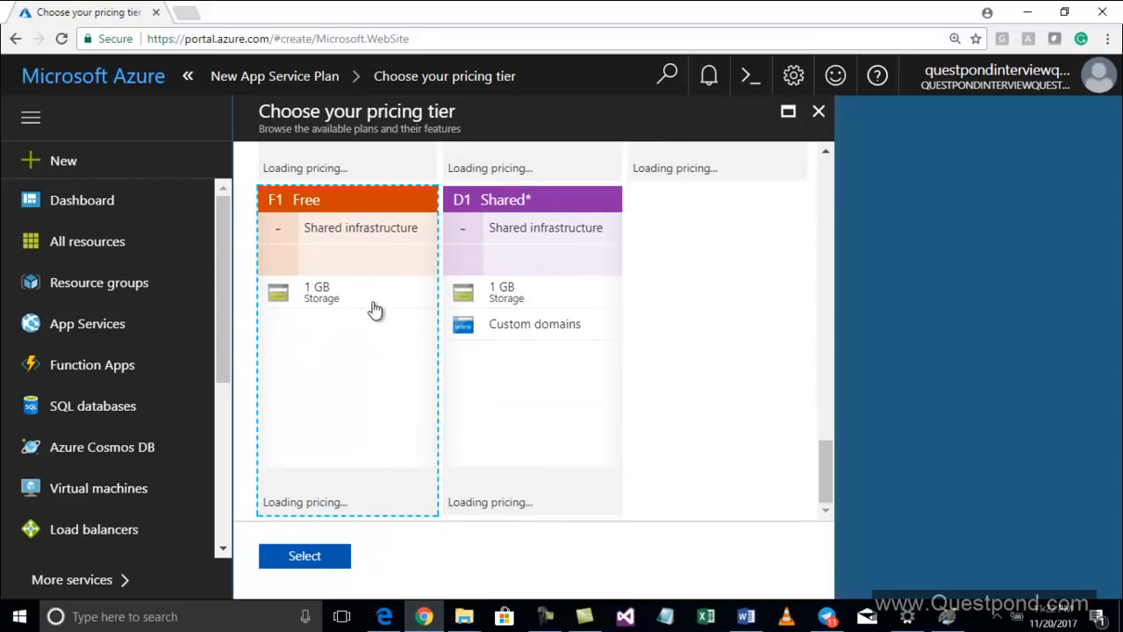
click(314, 568)
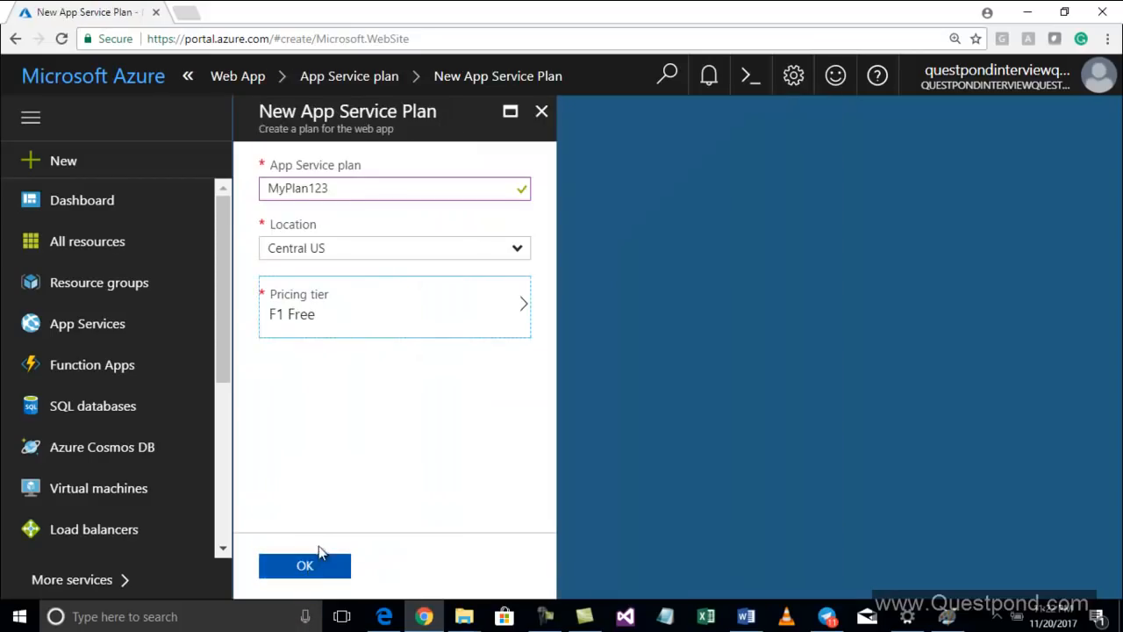
click(304, 567)
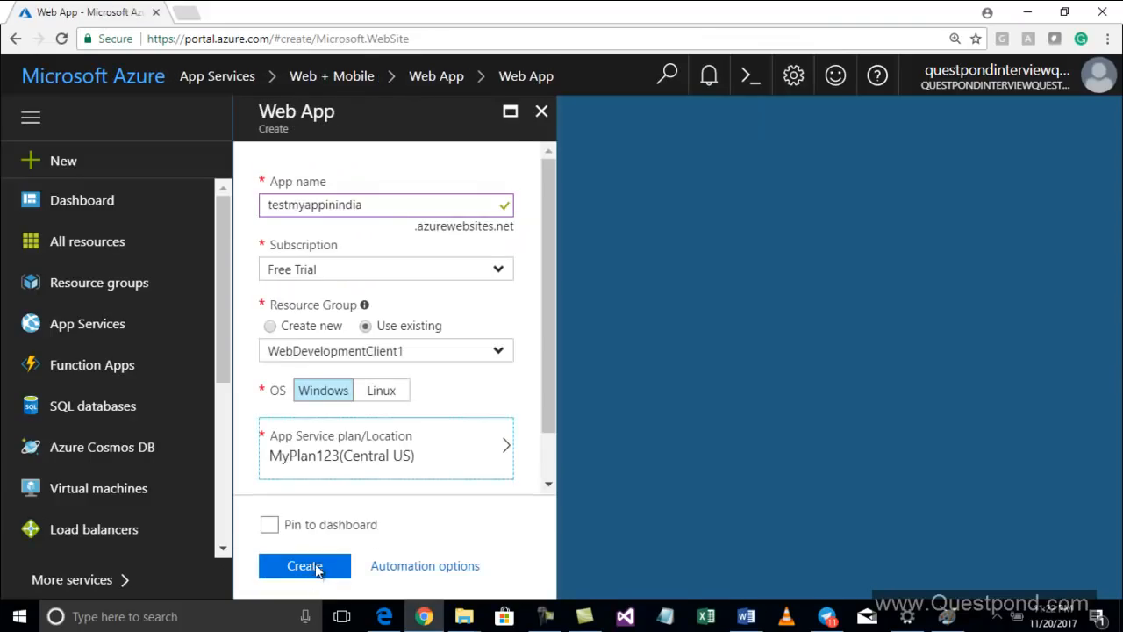
Create the testmyappinindia web app with the configured resource group, OS and plan
scroll(498, 389, down, 1)
click(314, 569)
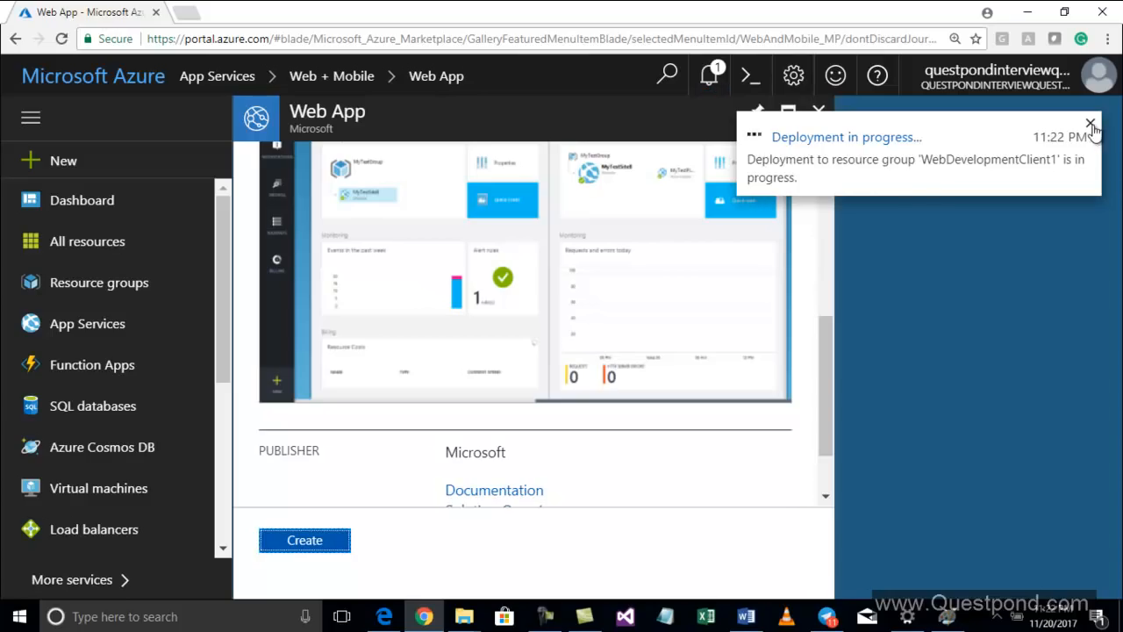
click(1091, 123)
Dismiss the informational, completed and all notifications in the notifications pane
click(714, 79)
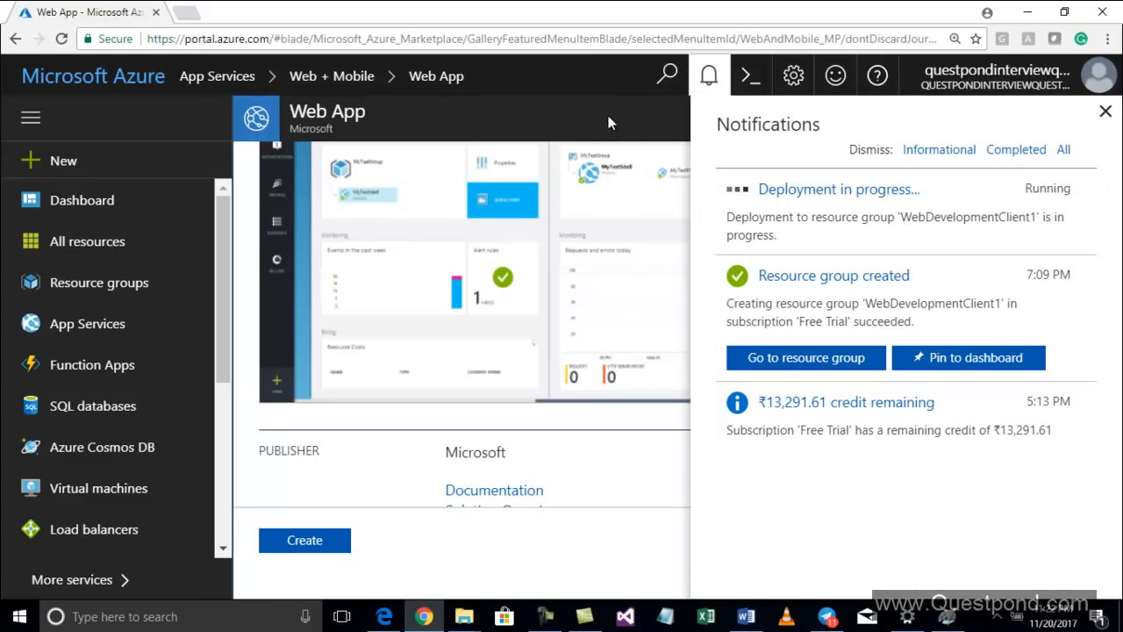
click(719, 79)
click(719, 79)
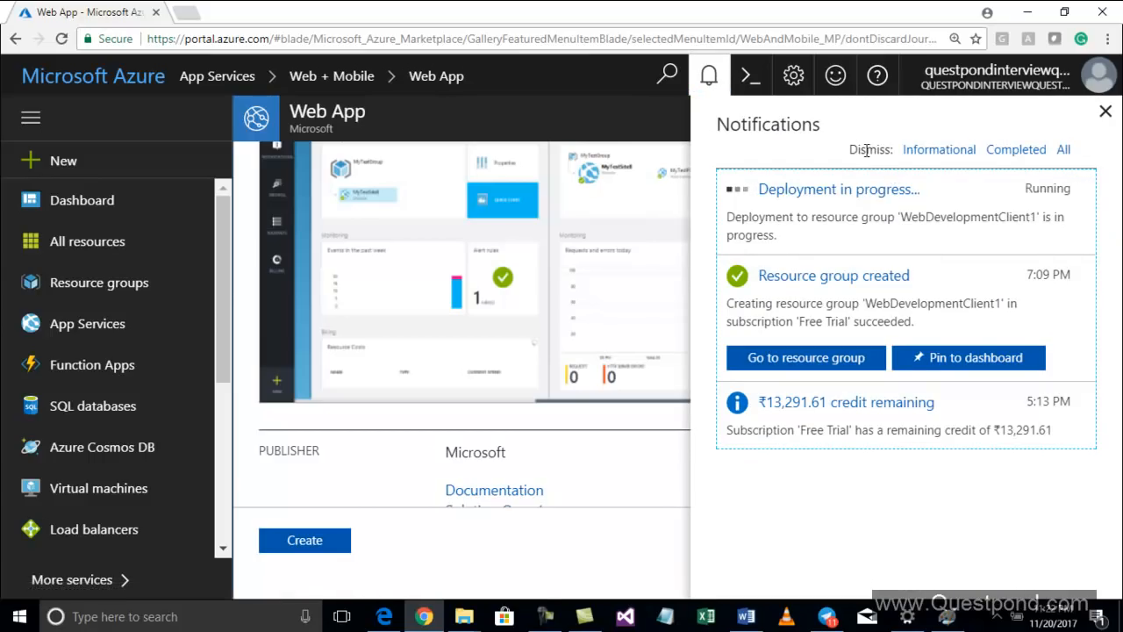
click(937, 150)
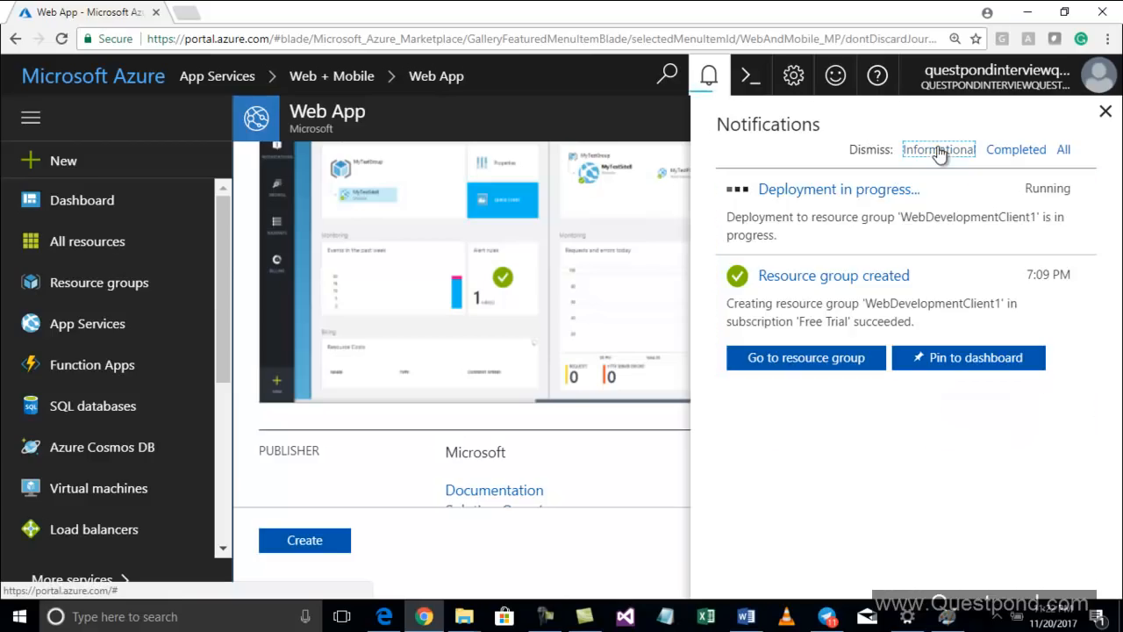
click(1023, 151)
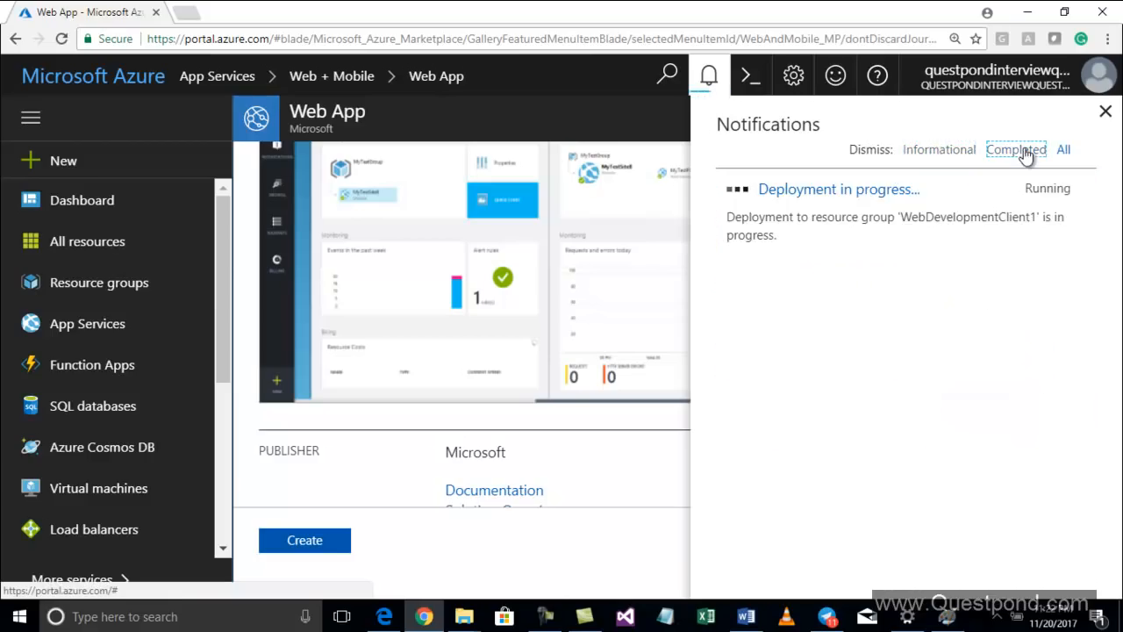
click(1066, 152)
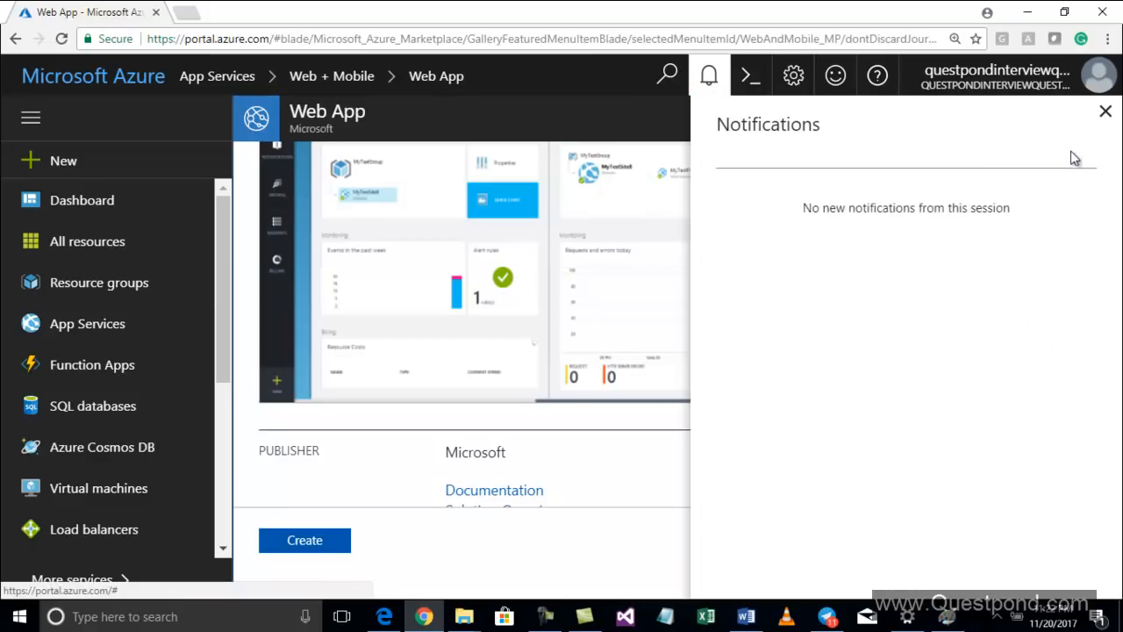
click(1105, 111)
click(711, 78)
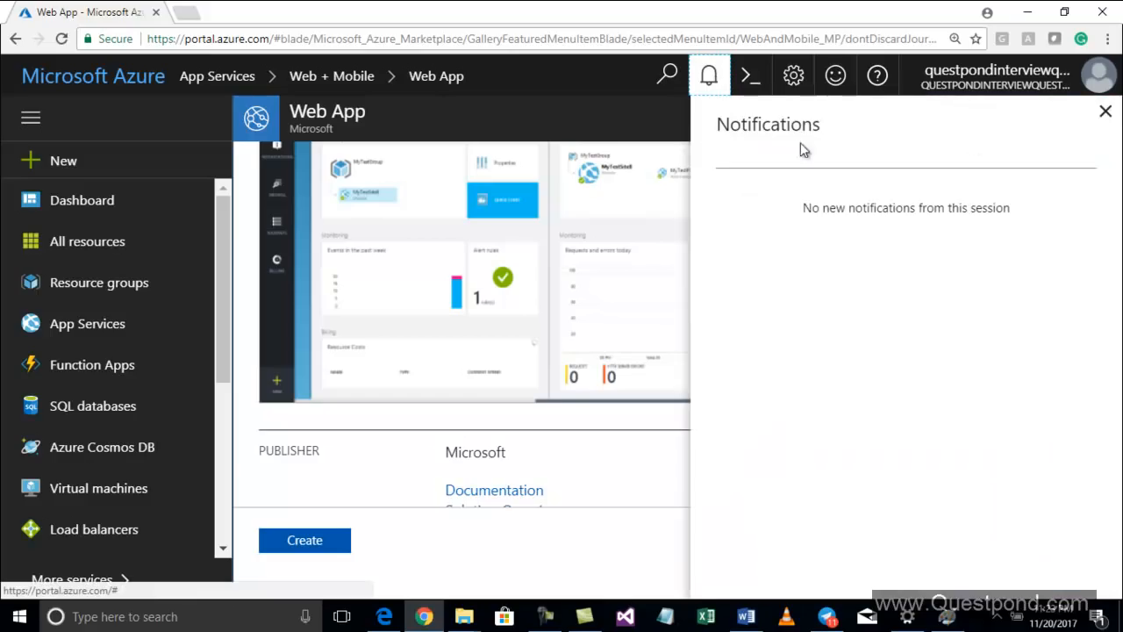
click(1104, 112)
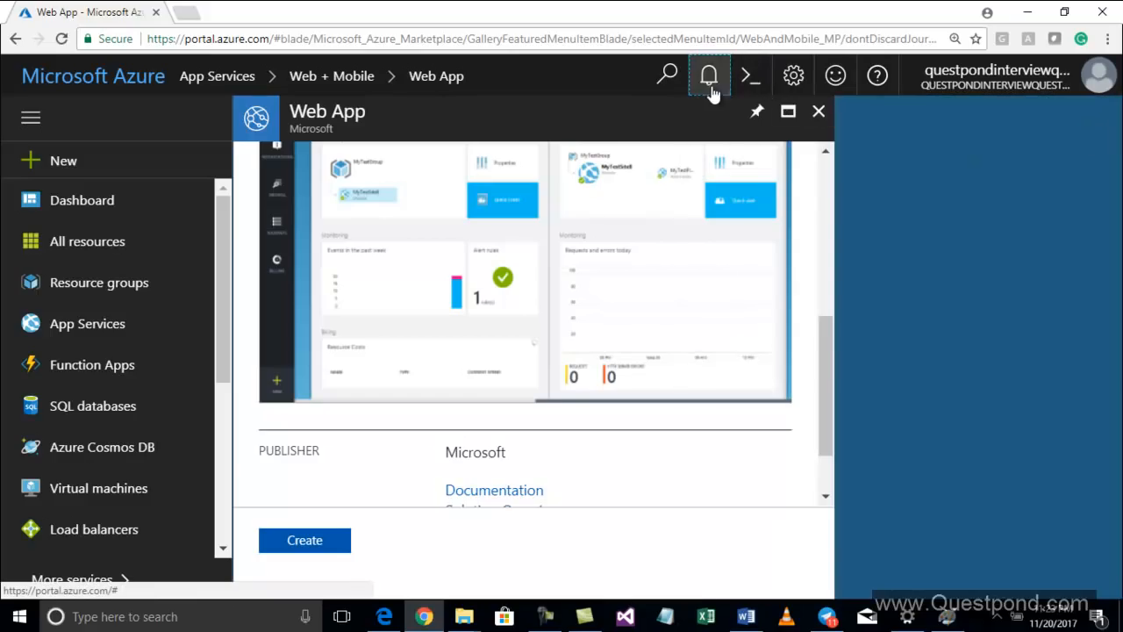
Check the notifications for the web app deployment status
click(666, 75)
click(781, 75)
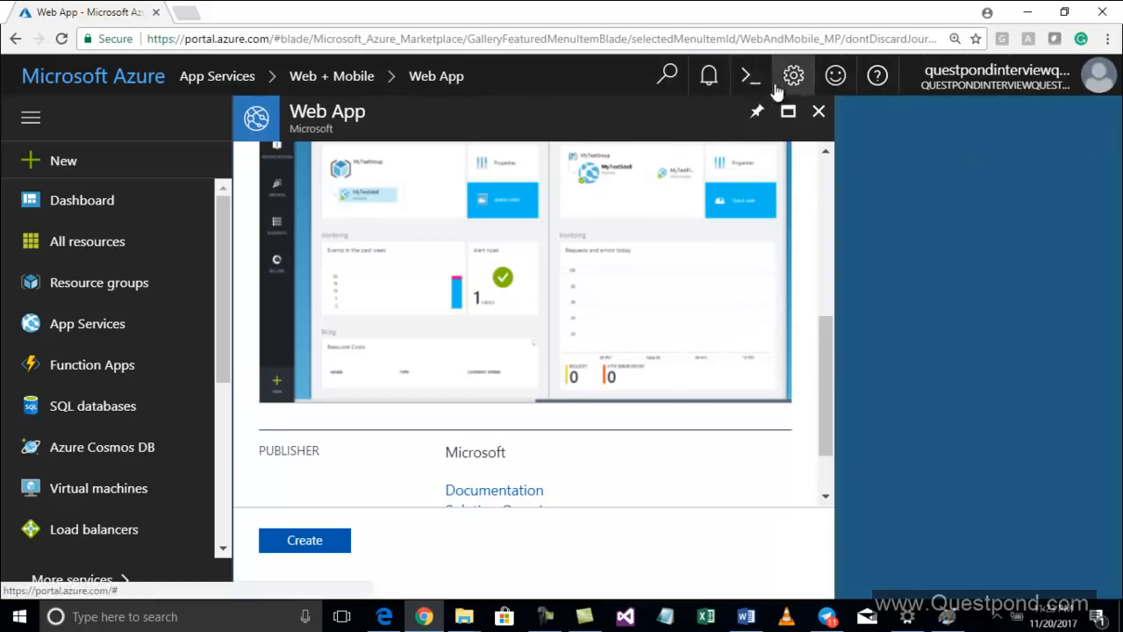
click(709, 77)
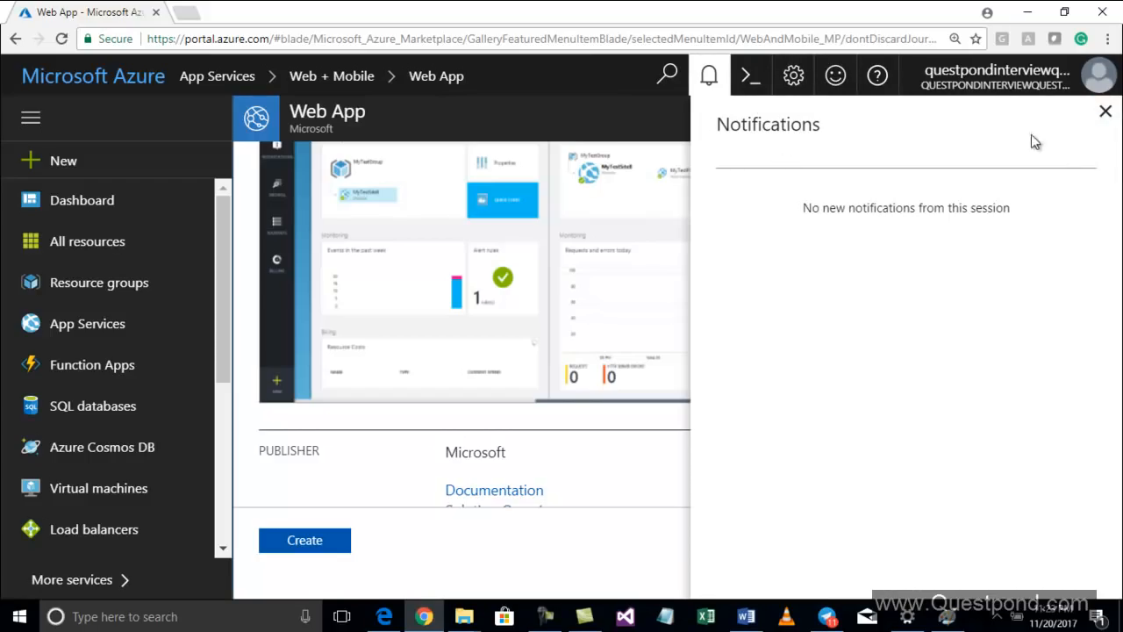
click(1105, 112)
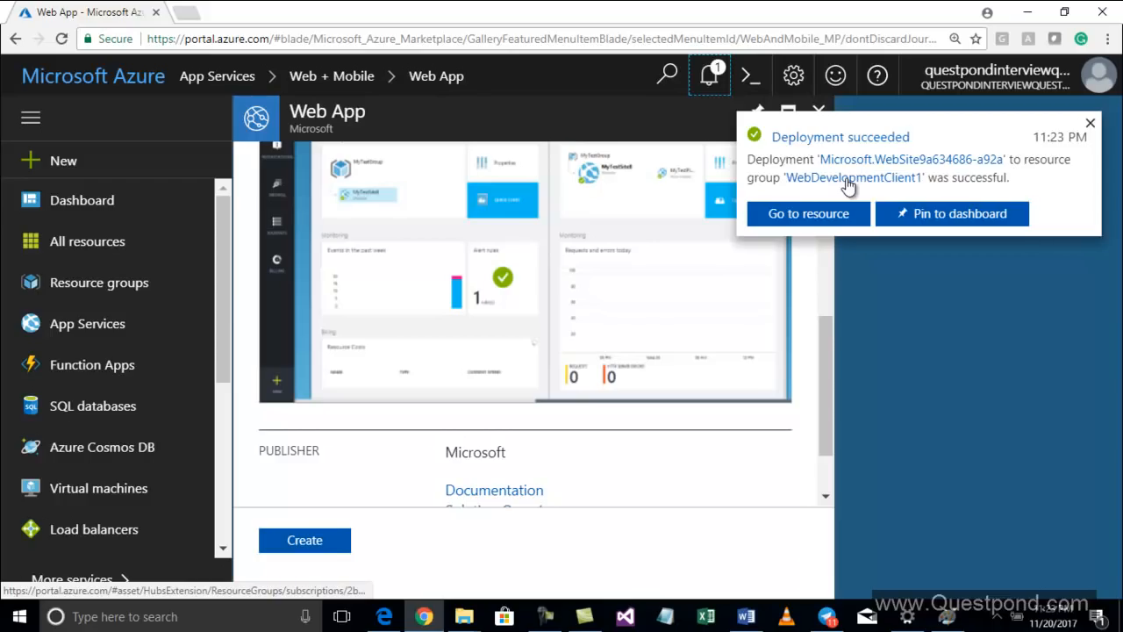
click(1090, 123)
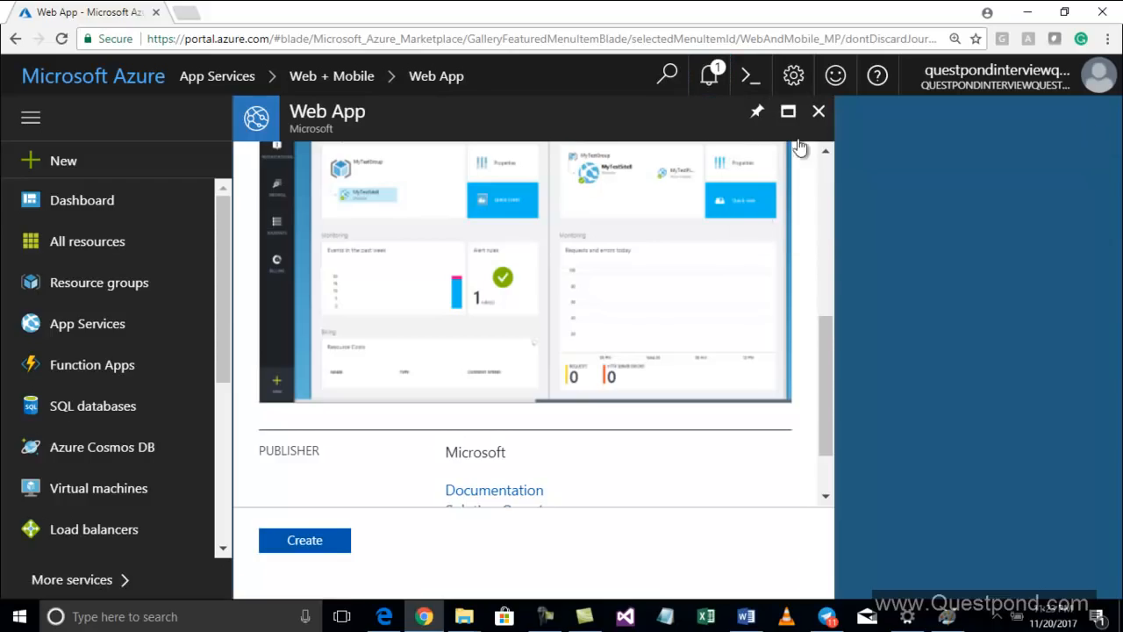
Open the testmyappinindia web app's Application settings from App Services and review the .NET Framework versions
click(819, 111)
click(52, 328)
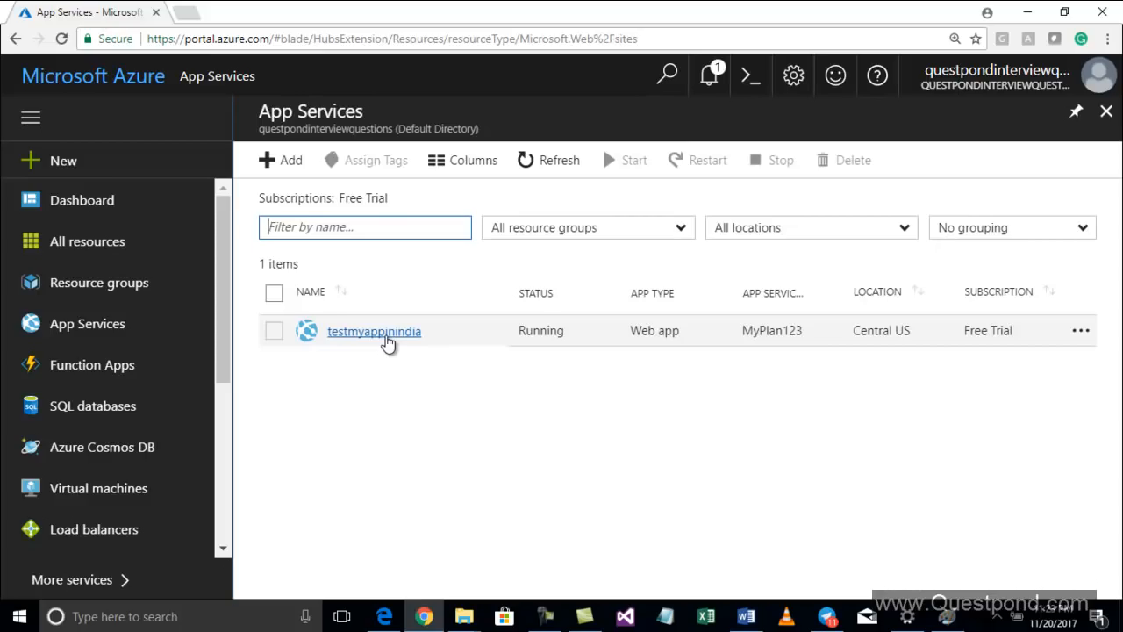
click(386, 331)
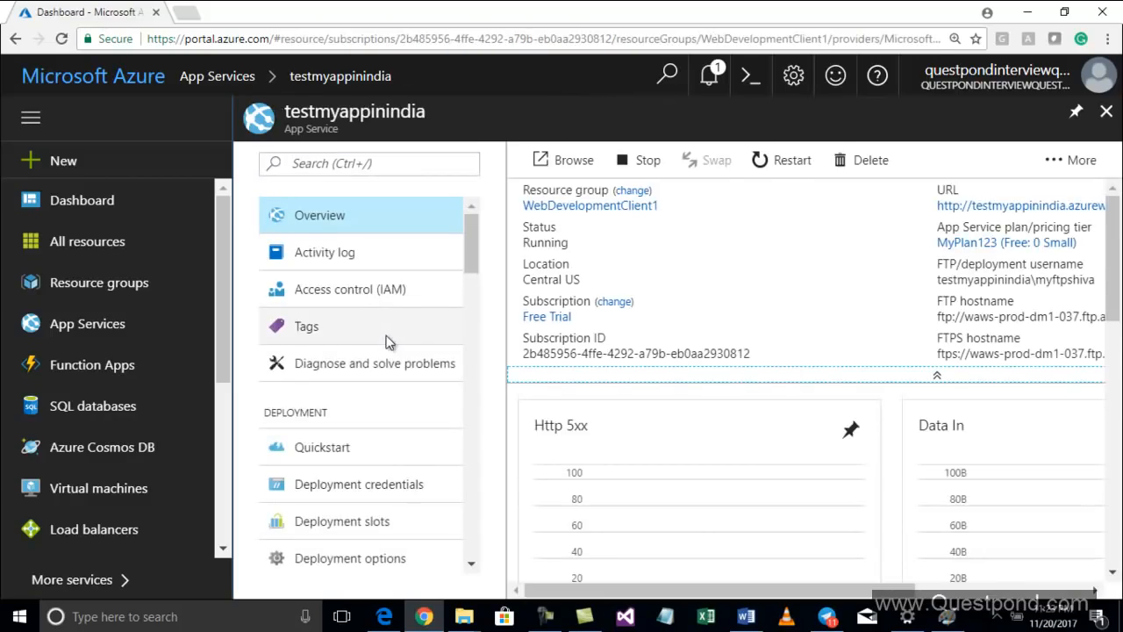
scroll(394, 324, down, 6)
scroll(399, 329, down, 5)
scroll(399, 328, up, 10)
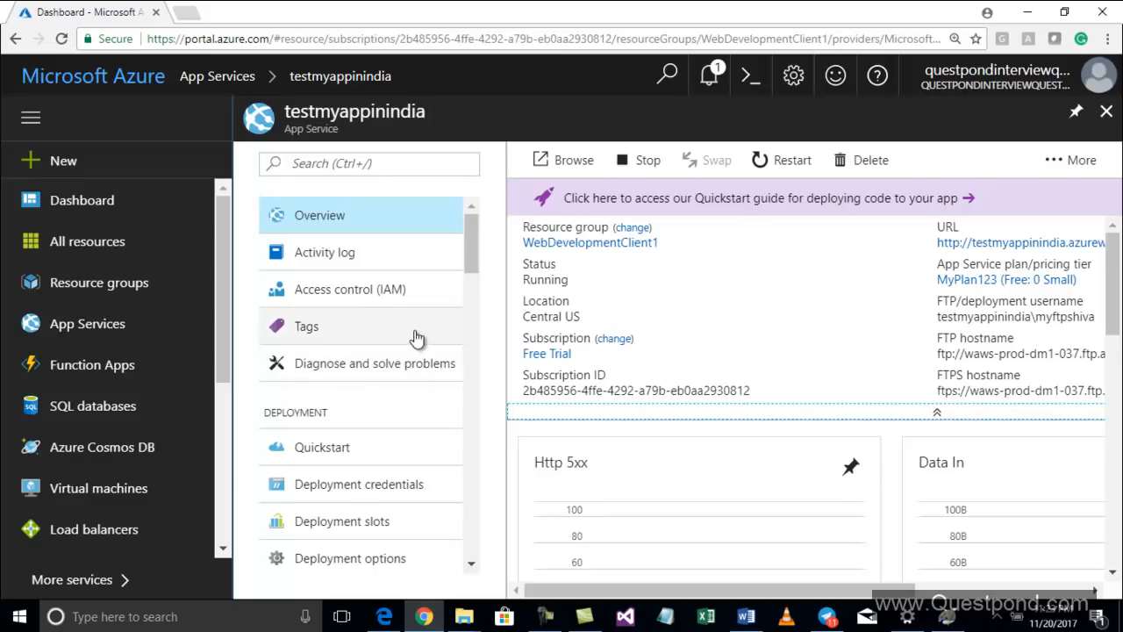
scroll(419, 338, down, 2)
scroll(419, 338, down, 4)
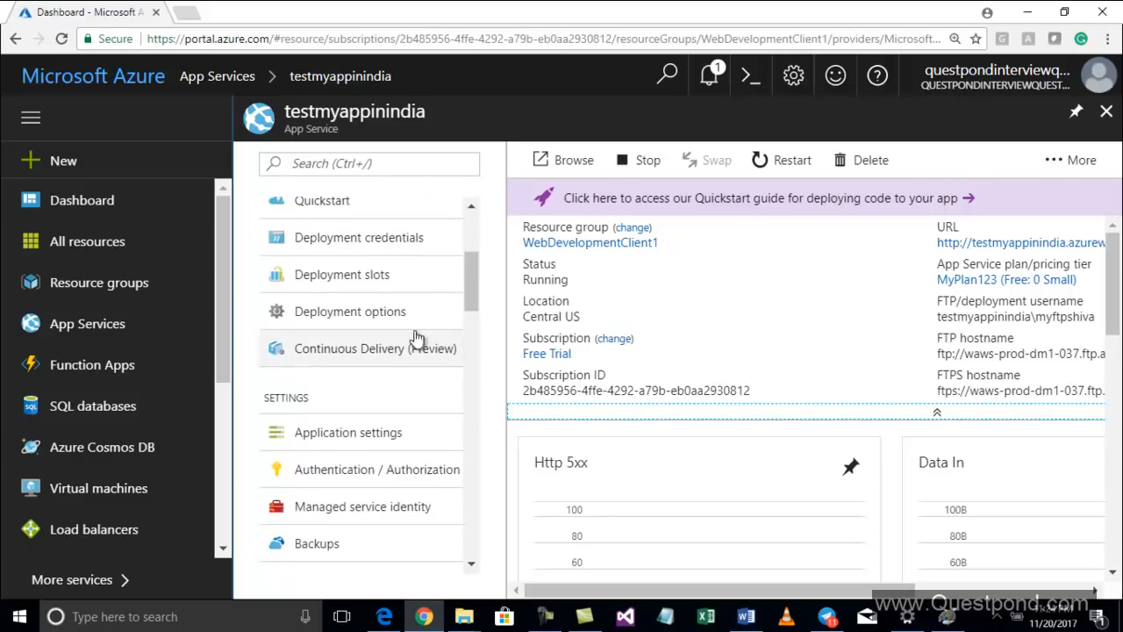
click(347, 449)
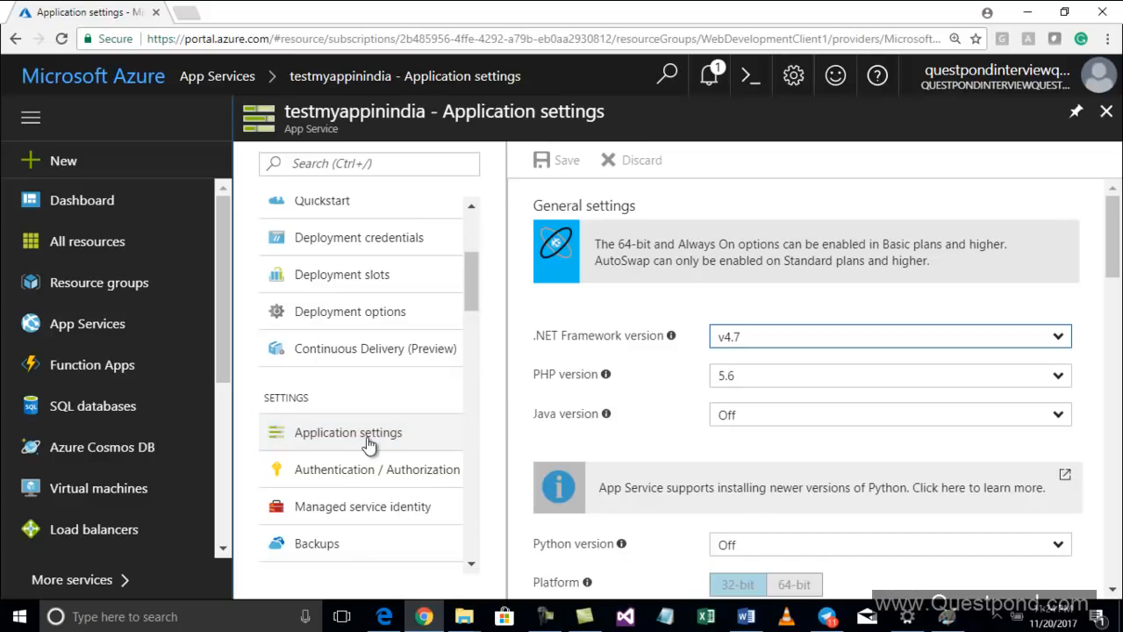
click(1058, 337)
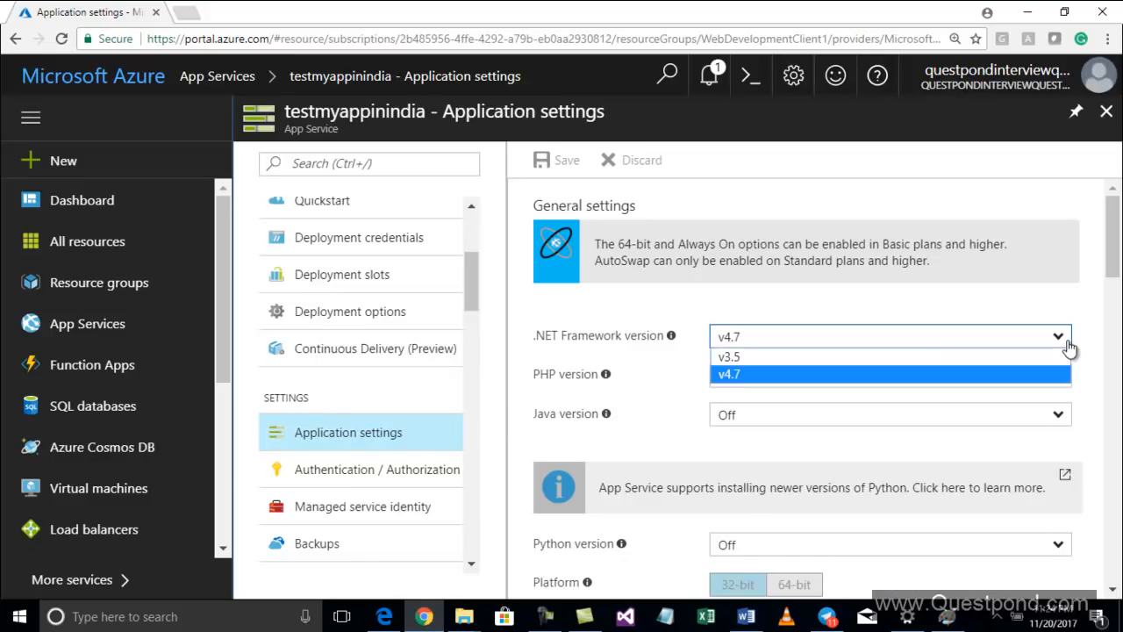
click(1068, 346)
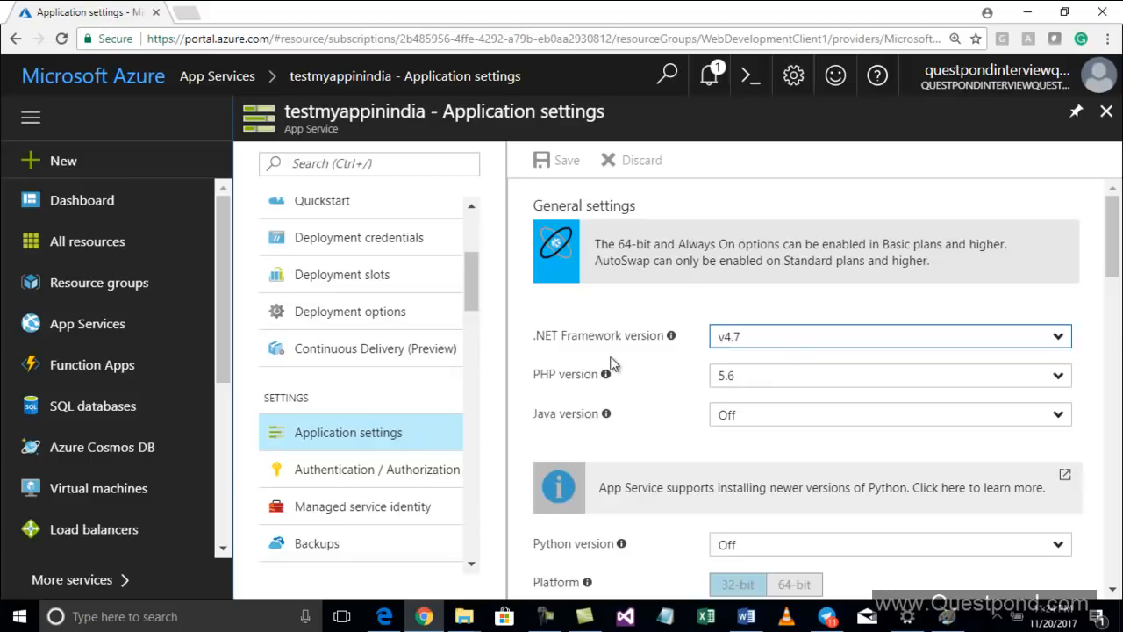
Set the web app's PHP version to Off
scroll(611, 360, down, 3)
scroll(614, 365, up, 2)
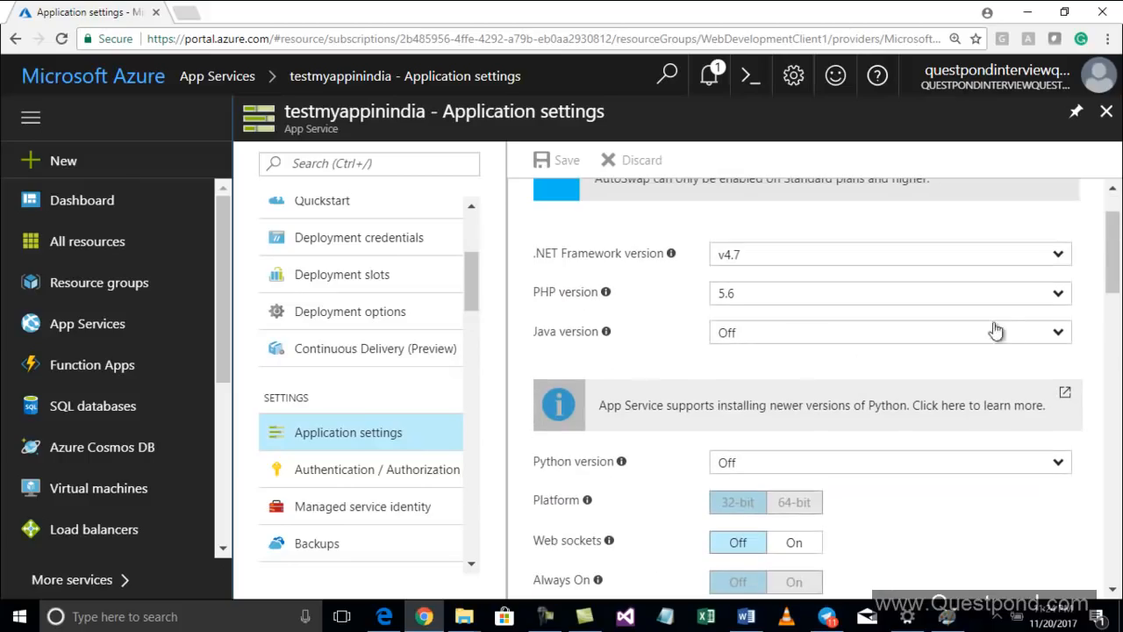
click(1065, 301)
click(727, 313)
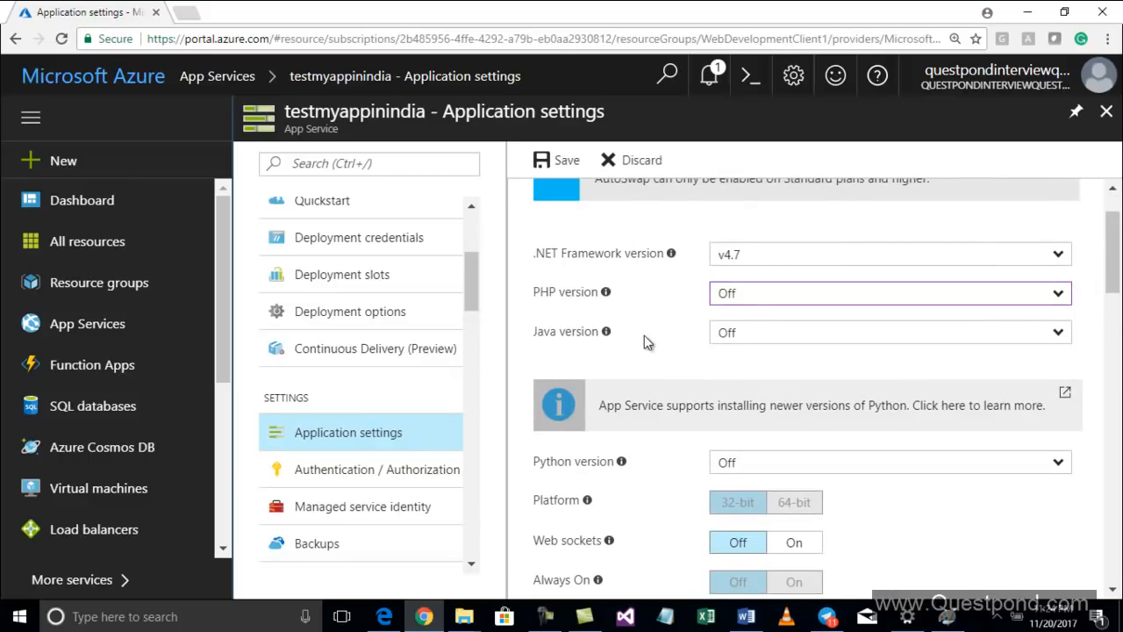
Save the updated application settings for the web app
scroll(646, 341, down, 1)
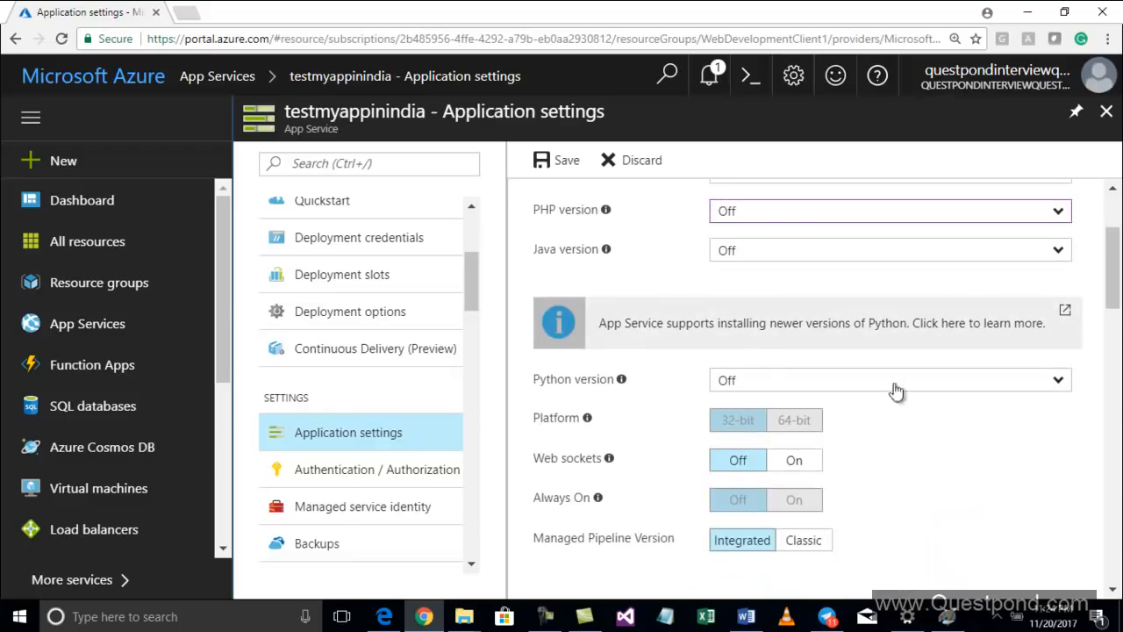
scroll(727, 349, down, 1)
scroll(727, 349, down, 2)
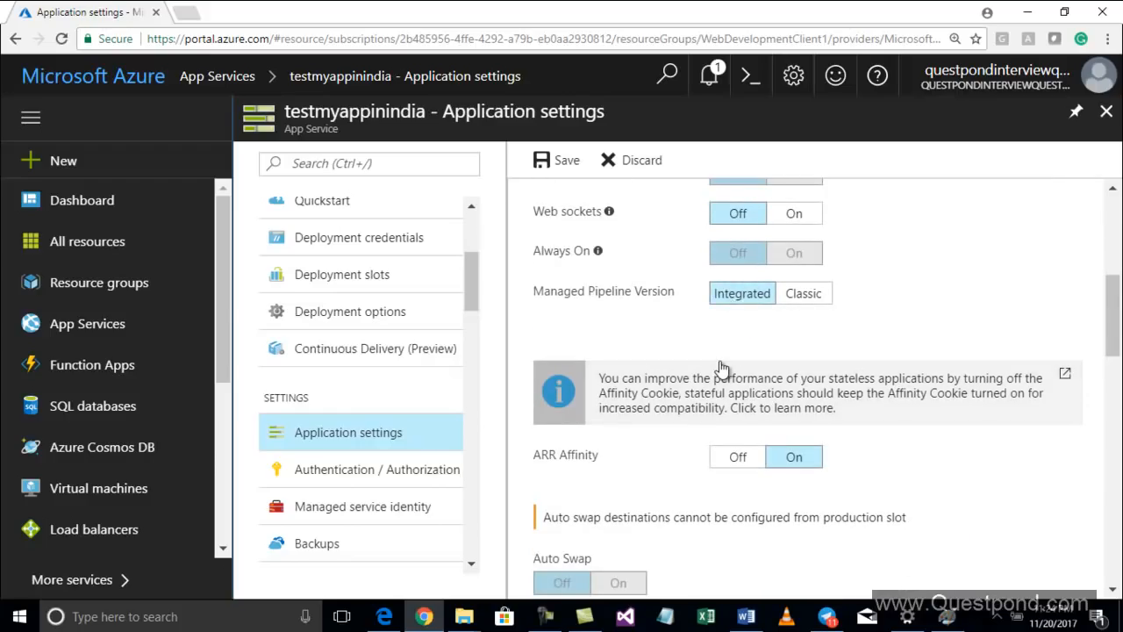
scroll(720, 366, down, 7)
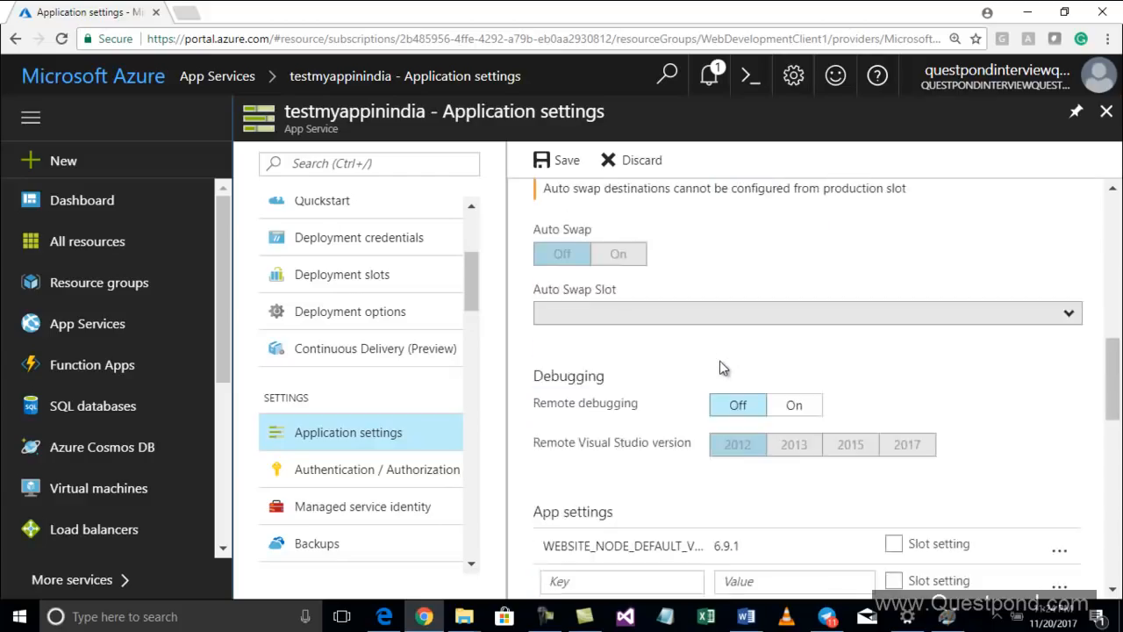
scroll(719, 366, down, 4)
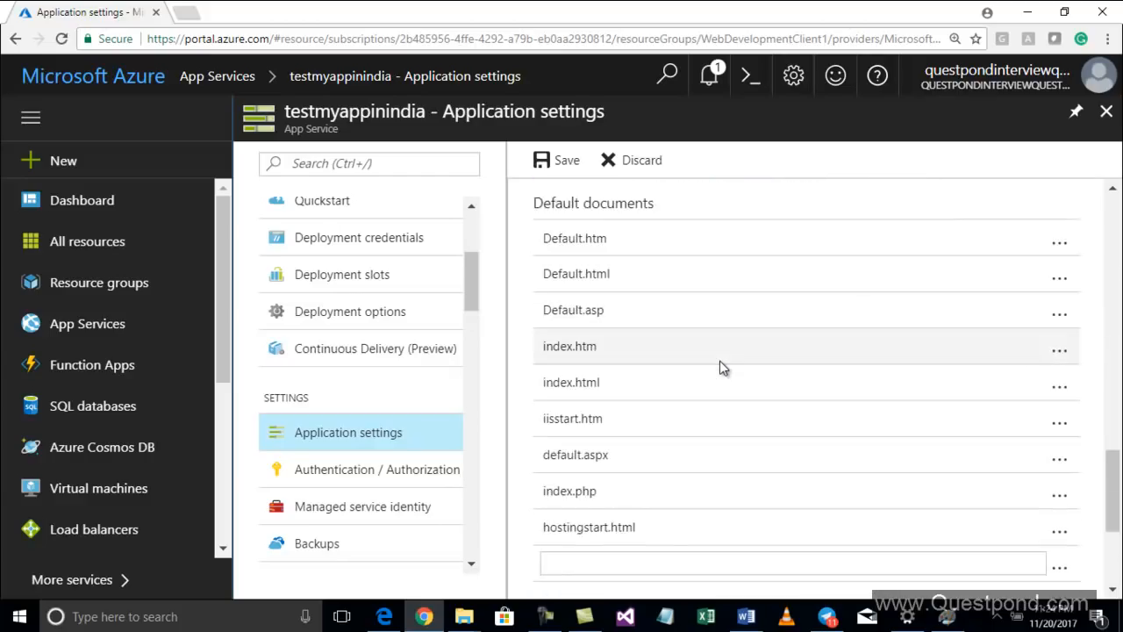
scroll(720, 367, up, 5)
scroll(720, 367, up, 10)
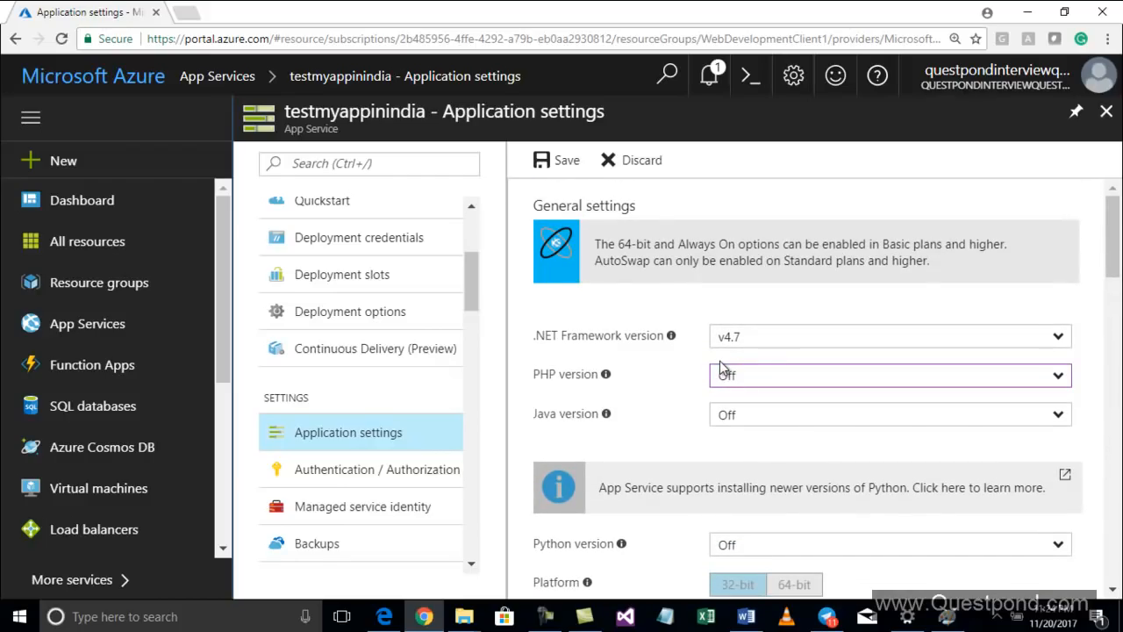
click(557, 159)
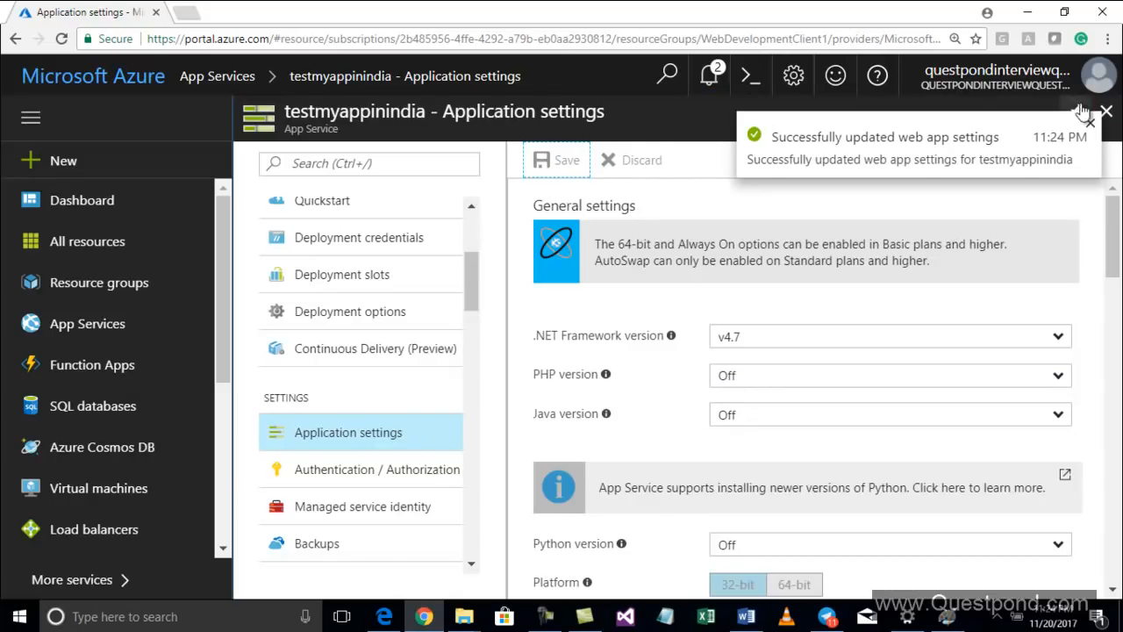
click(1092, 123)
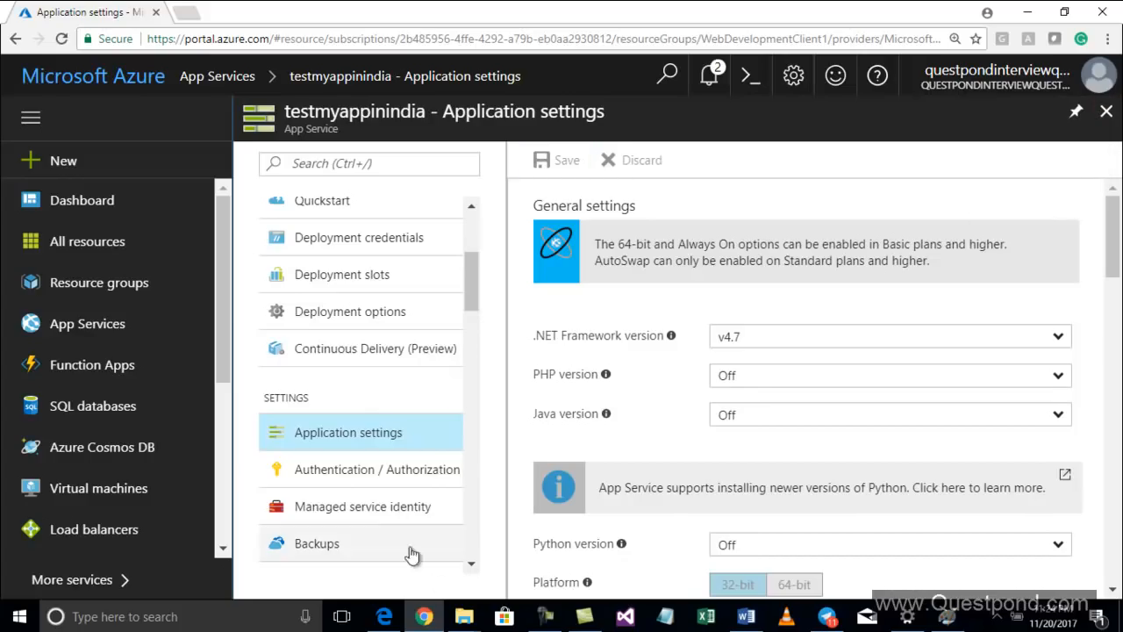
Look at the Home file in the local MyWebsite folder, then return to the web app's Overview
mouse_move(464, 615)
click(392, 586)
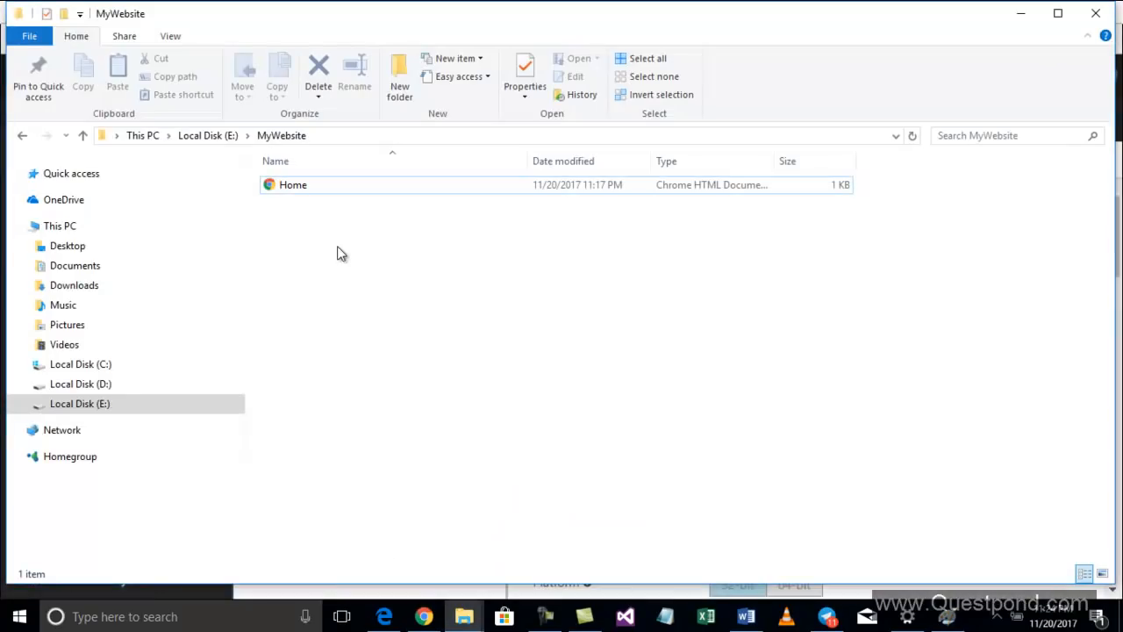
click(1019, 14)
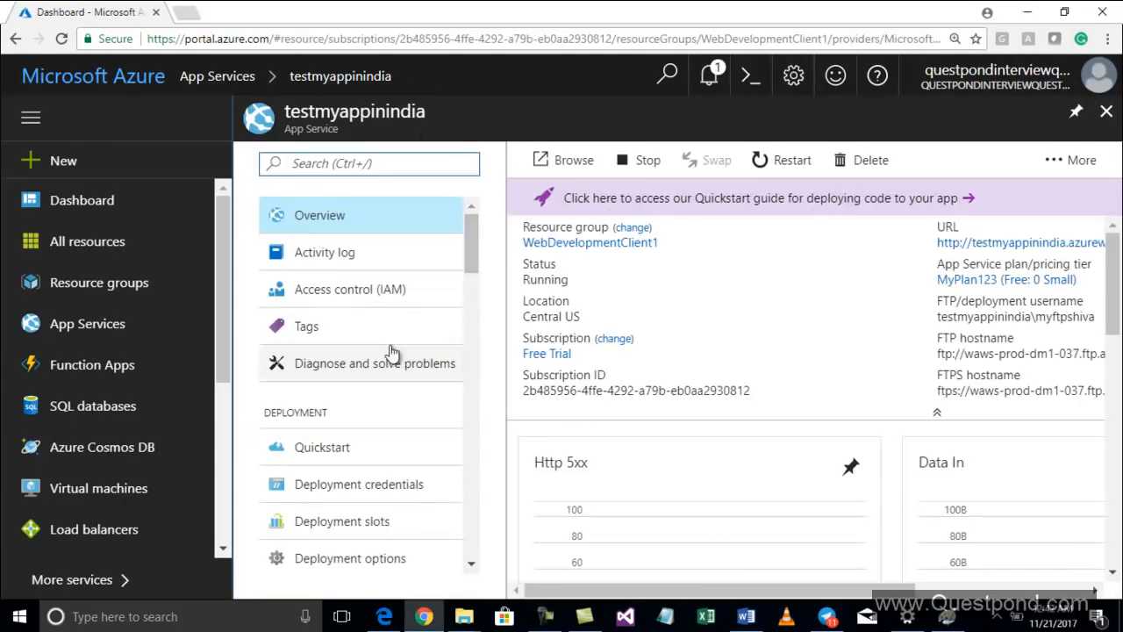
mouse_move(470, 251)
mouse_down()
mouse_move(474, 386)
mouse_move(476, 251)
mouse_up()
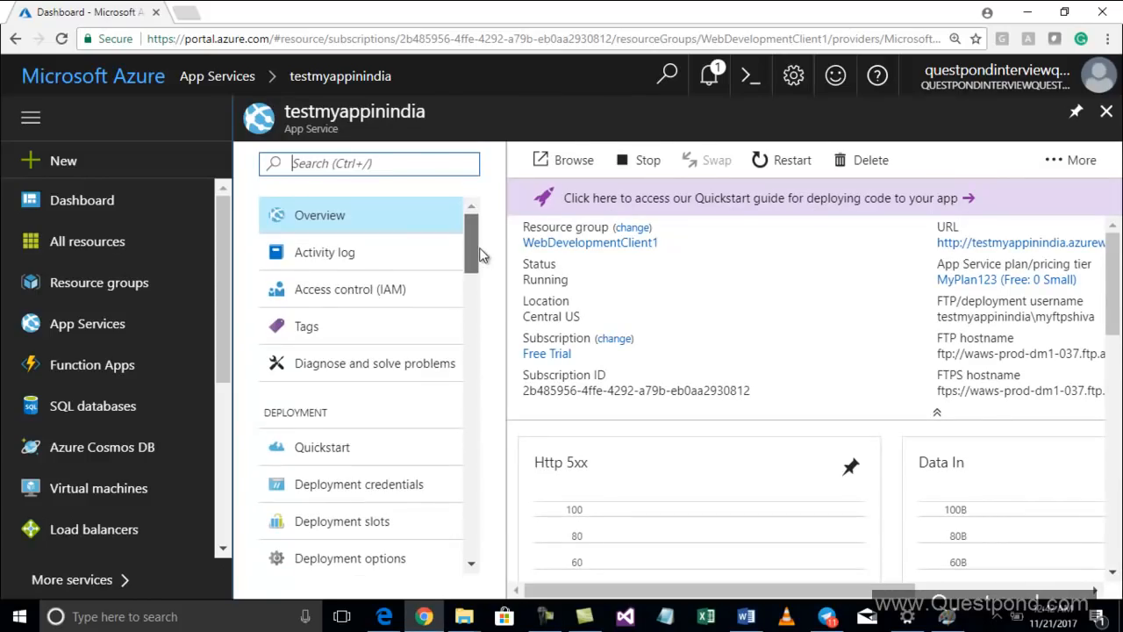
click(397, 214)
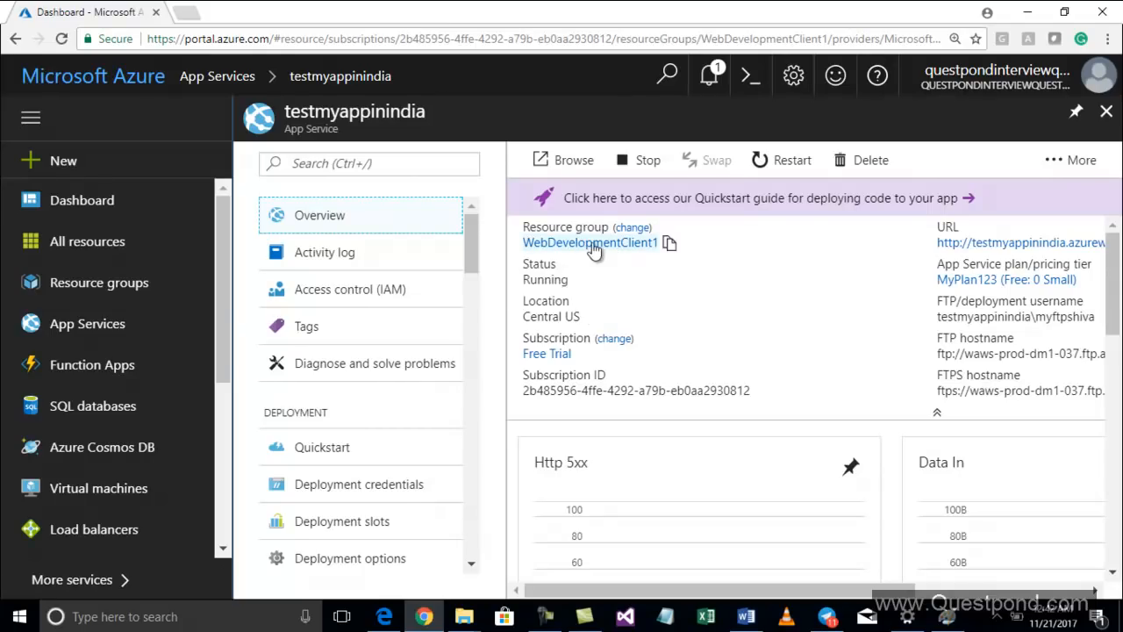
Review the web app's Overview details and its Application settings
double_click(551, 280)
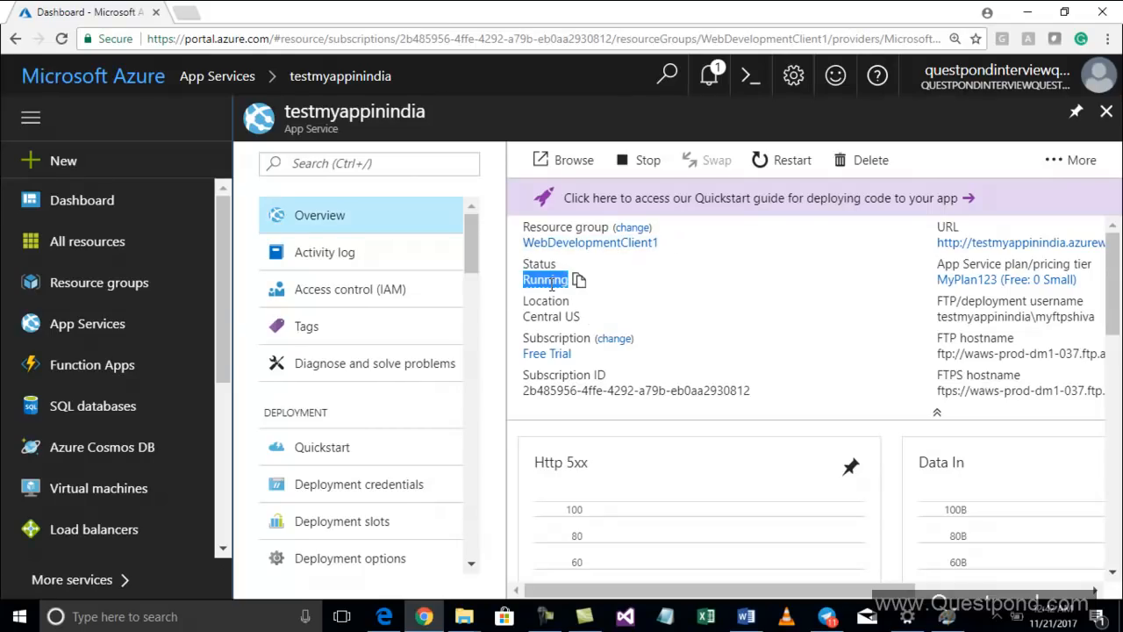
double_click(547, 315)
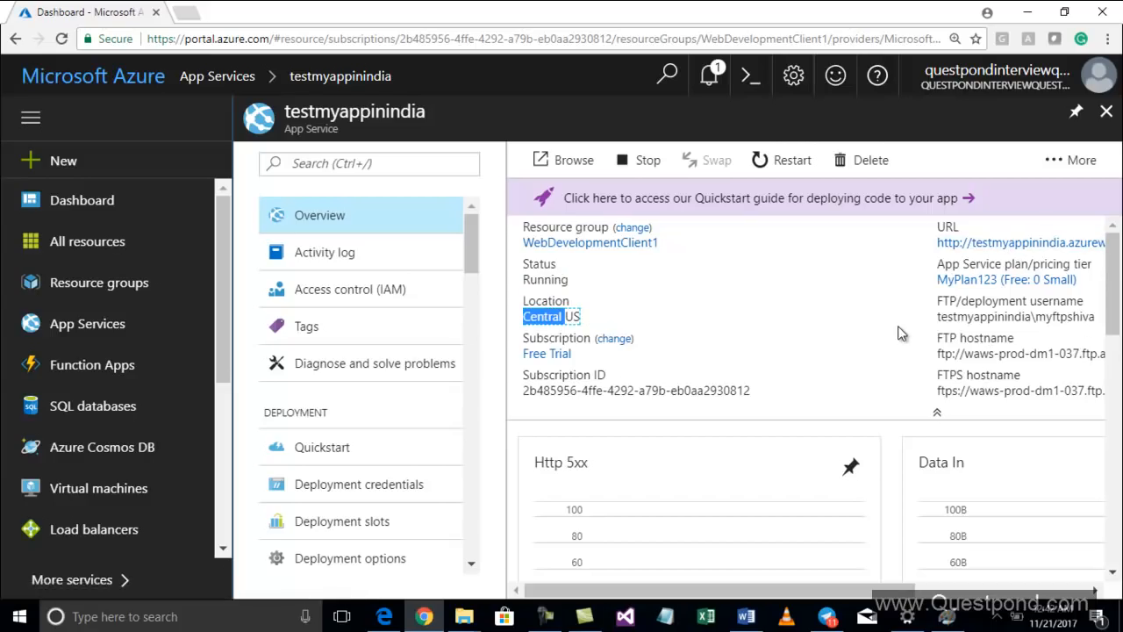
scroll(898, 328, down, 4)
scroll(901, 334, up, 3)
scroll(899, 334, up, 1)
scroll(469, 377, down, 2)
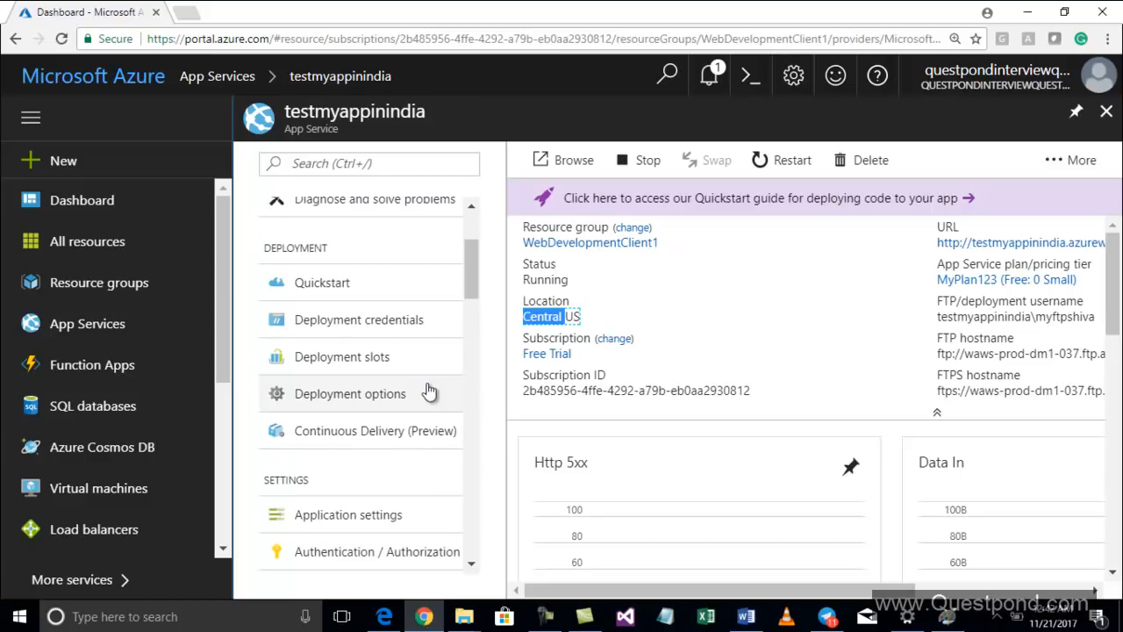
click(351, 525)
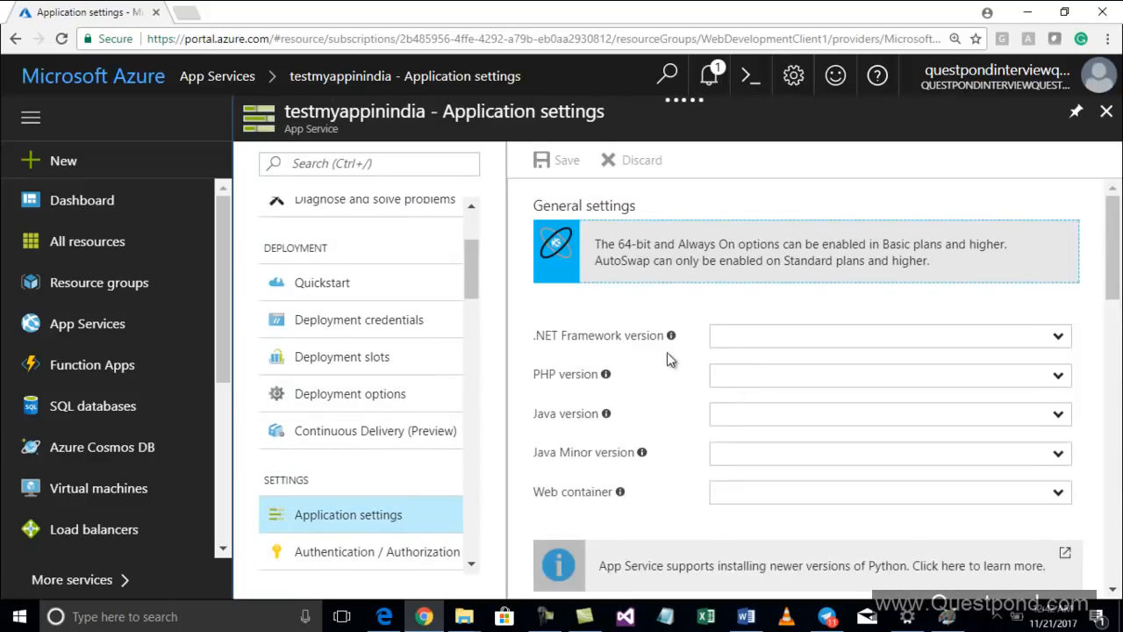
scroll(693, 363, down, 3)
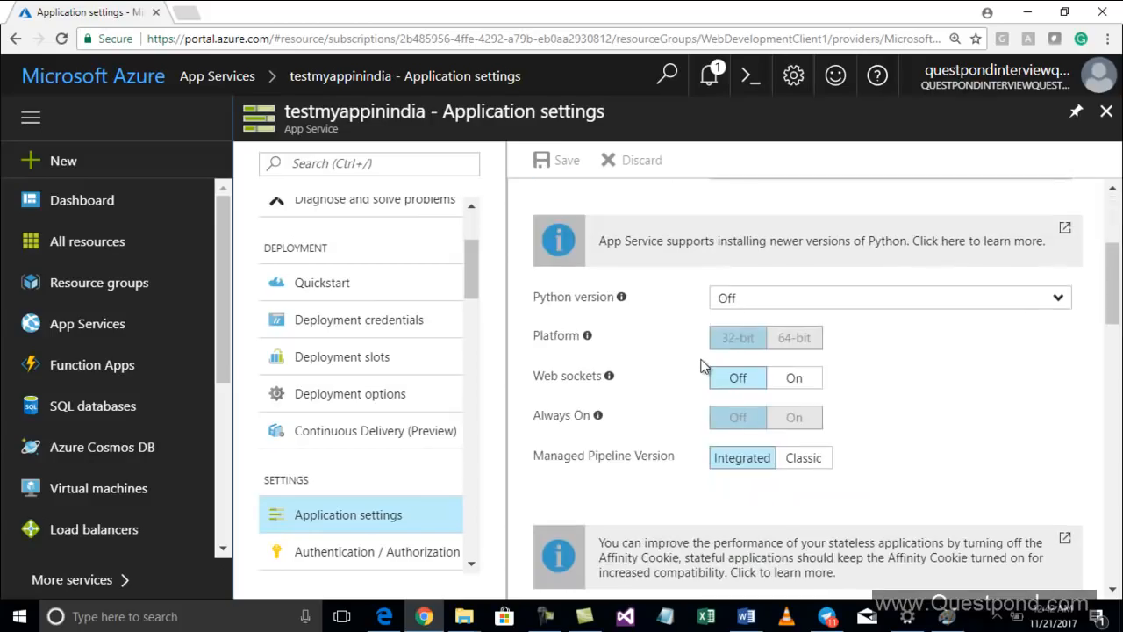
scroll(701, 366, down, 4)
scroll(702, 369, up, 2)
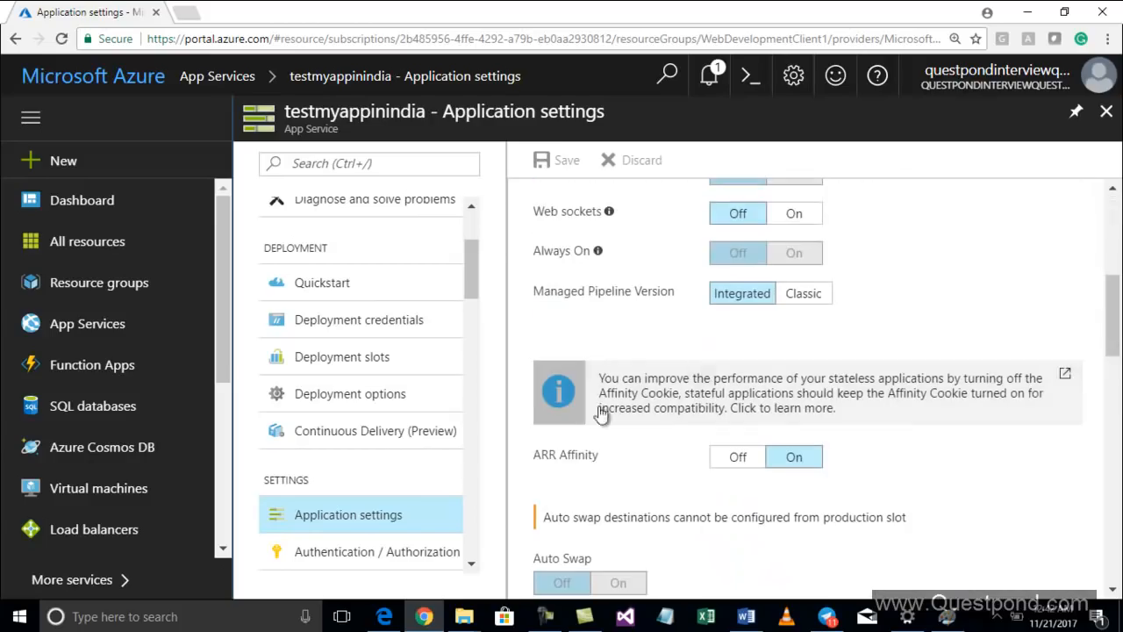
scroll(408, 451, up, 3)
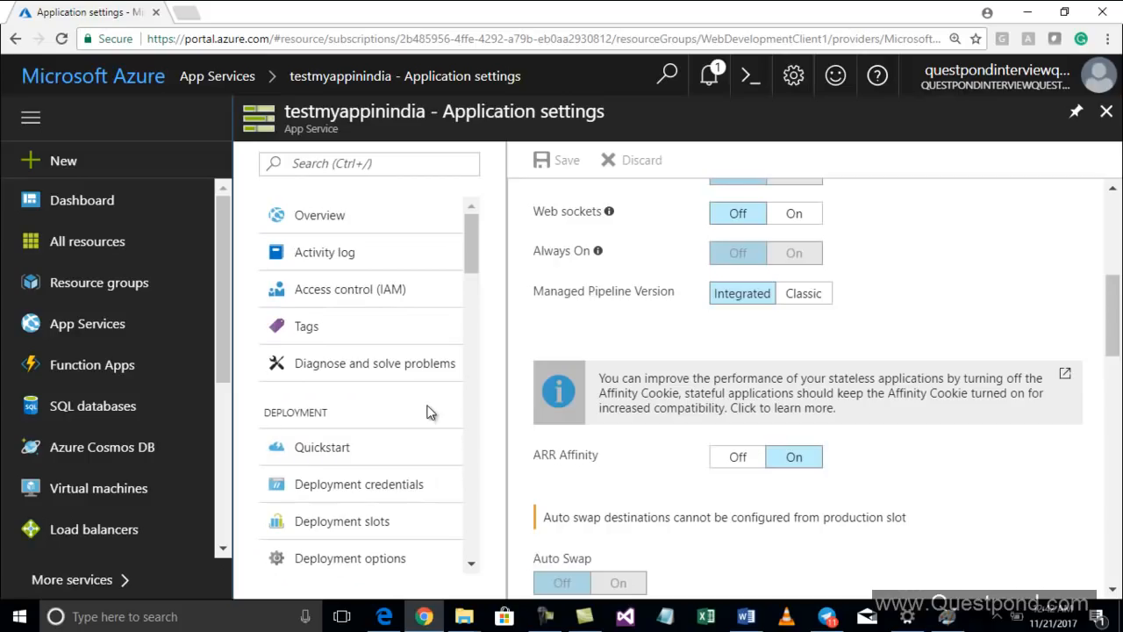
scroll(430, 413, down, 1)
Set the deployment credentials with FTP username myftpshiva and a new password, confirm it, and save
click(409, 416)
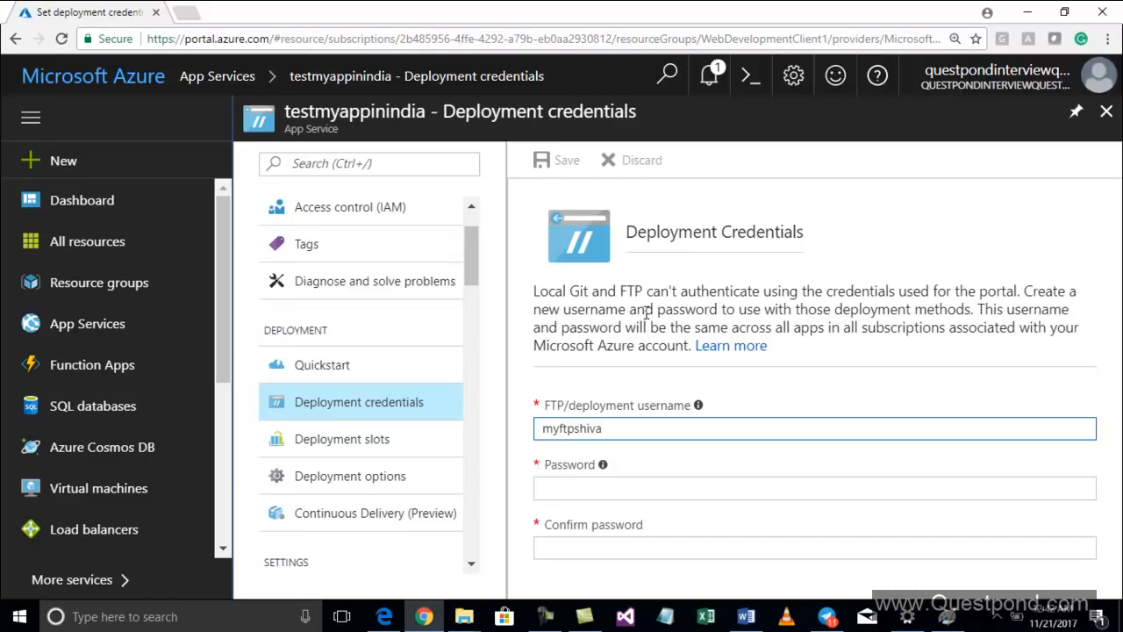
double_click(575, 430)
click(588, 488)
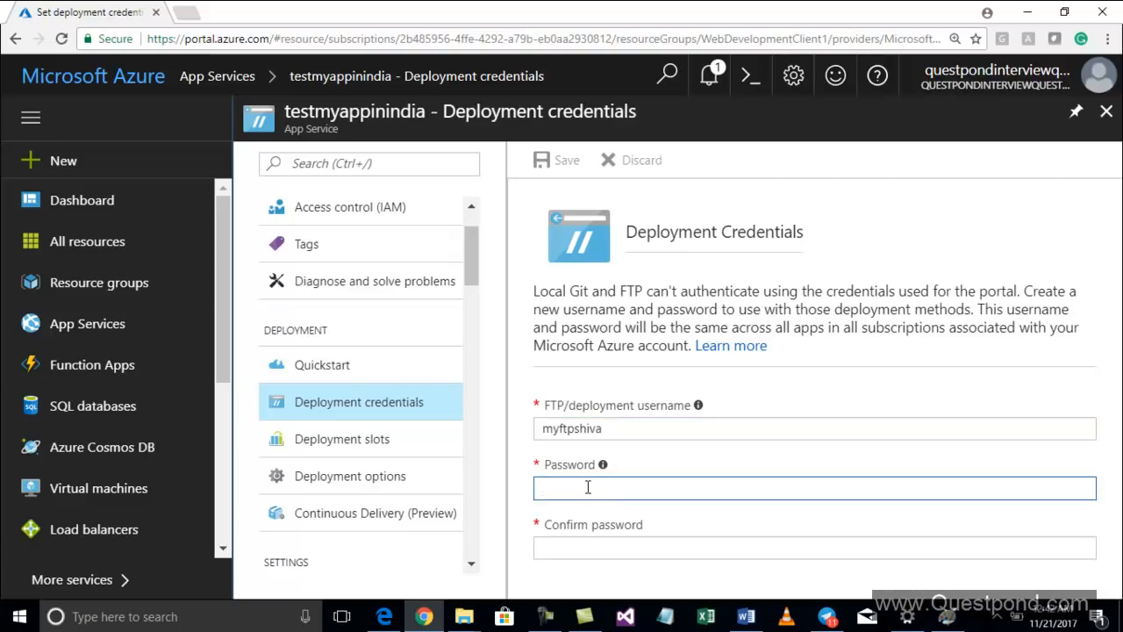
text(******)
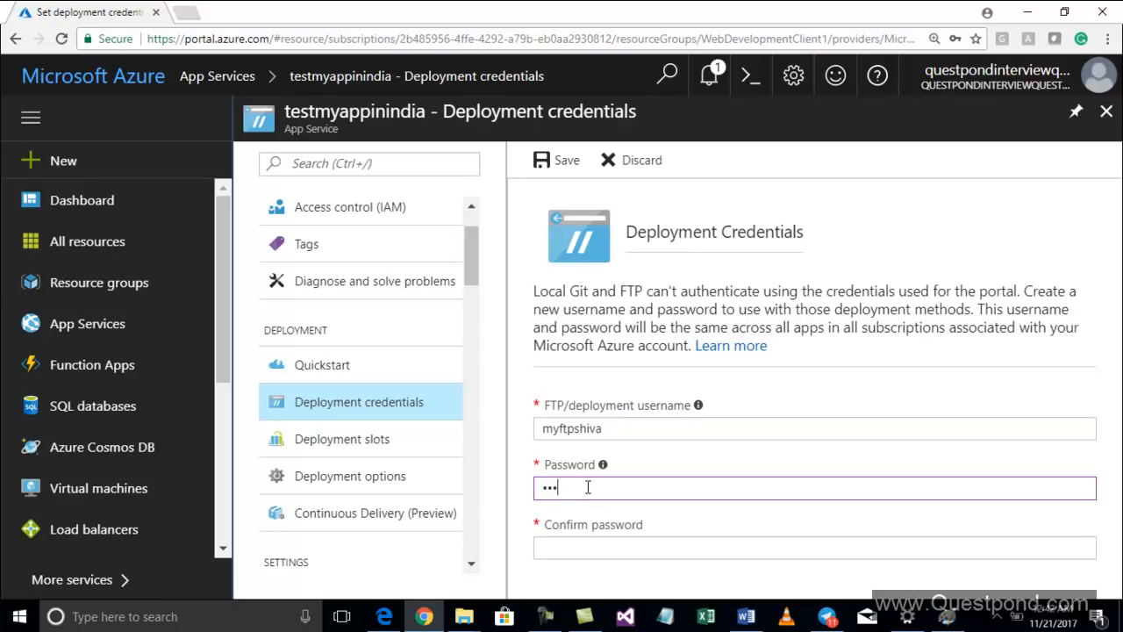
text(***)
key(Tab)
text(**********)
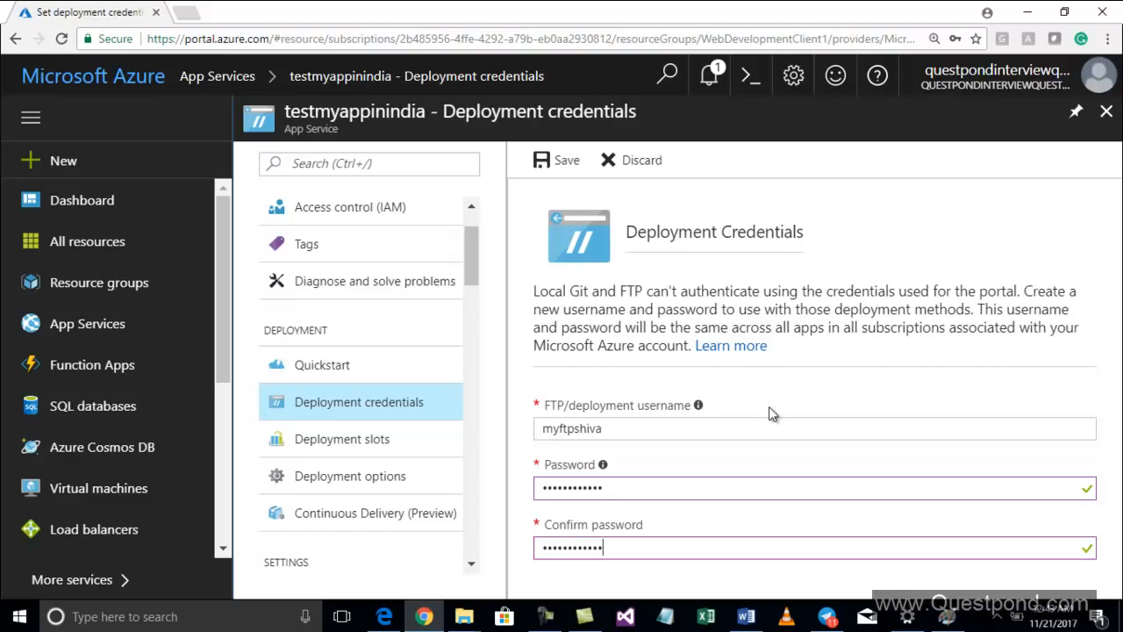
click(562, 160)
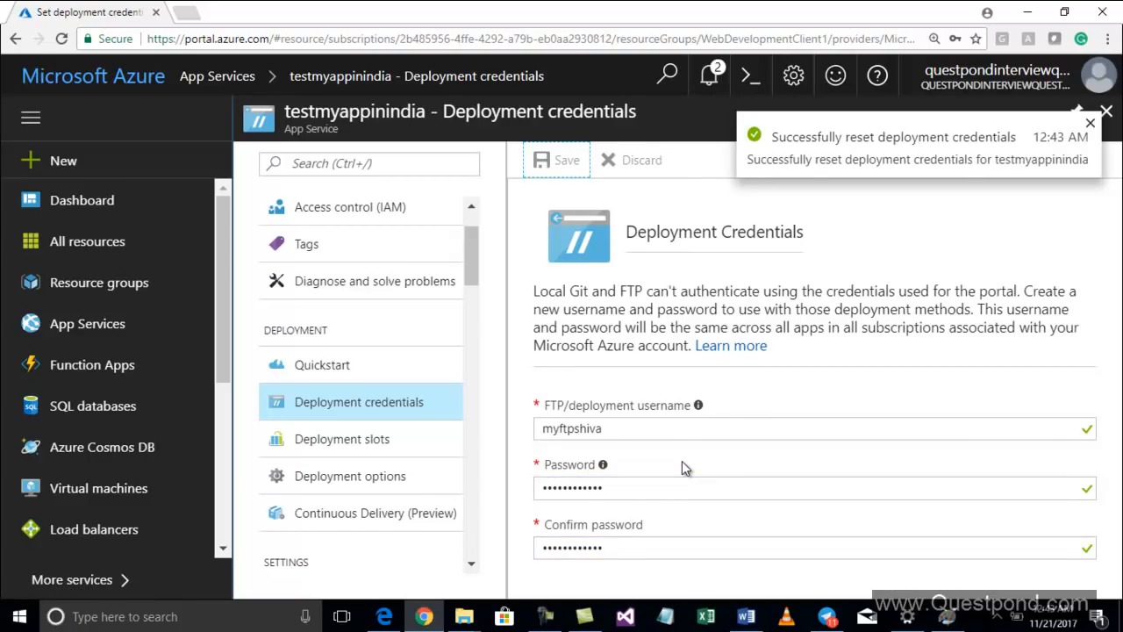
click(1091, 124)
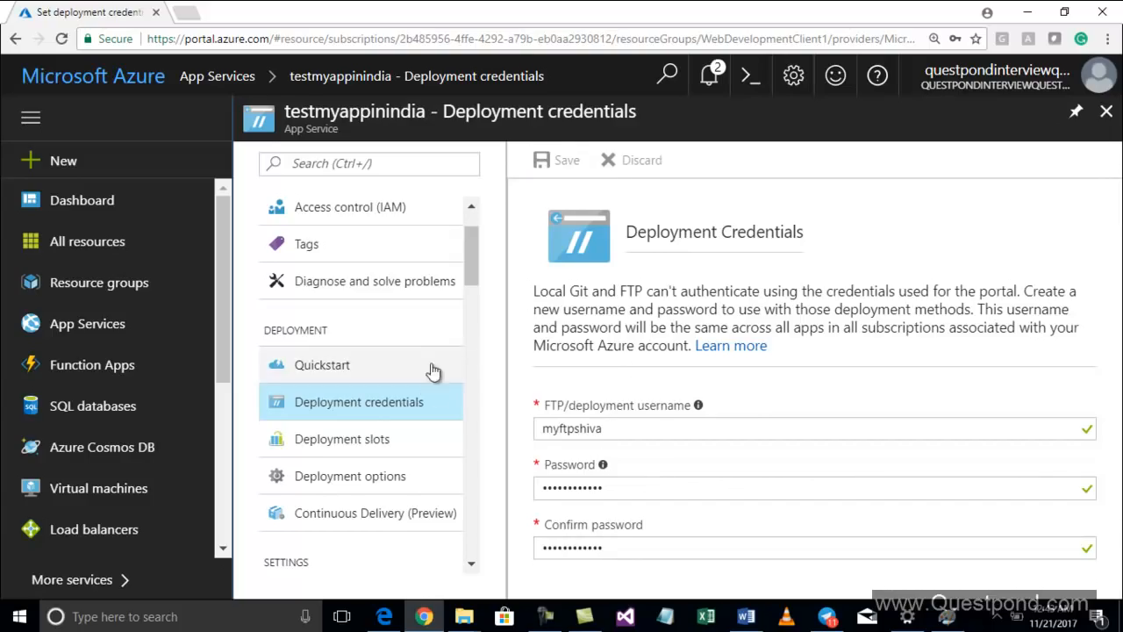
Copy the web app's FTP hostname from the Overview and open it in a new browser tab
scroll(408, 347, up, 2)
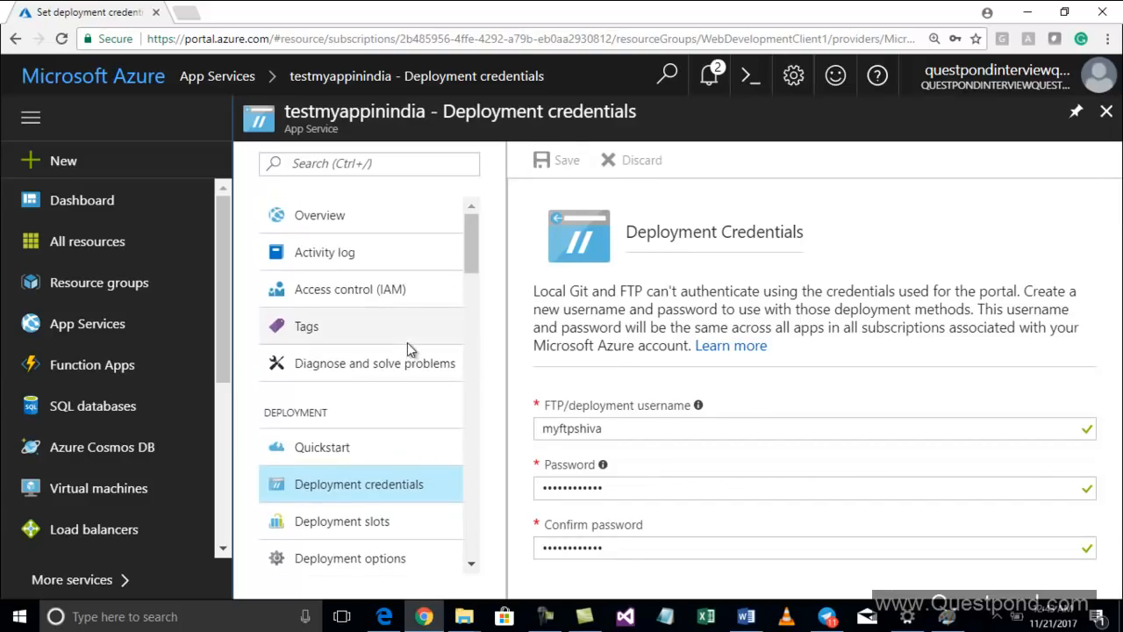
click(347, 228)
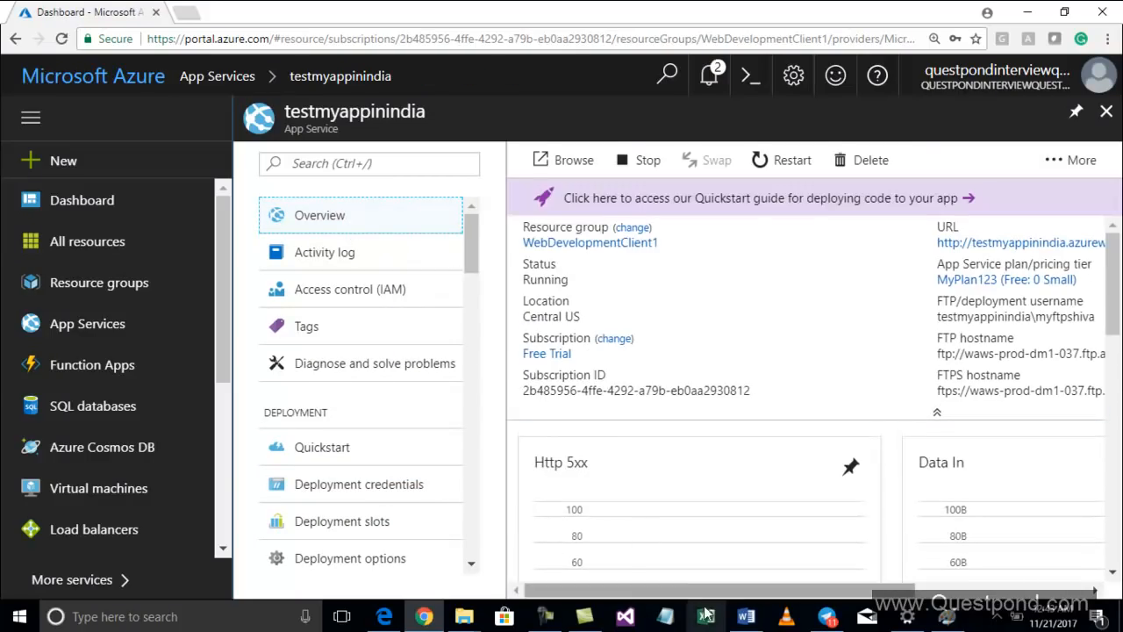
drag(699, 595, 795, 595)
mouse_move(816, 316)
mouse_move(807, 359)
triple_click(878, 355)
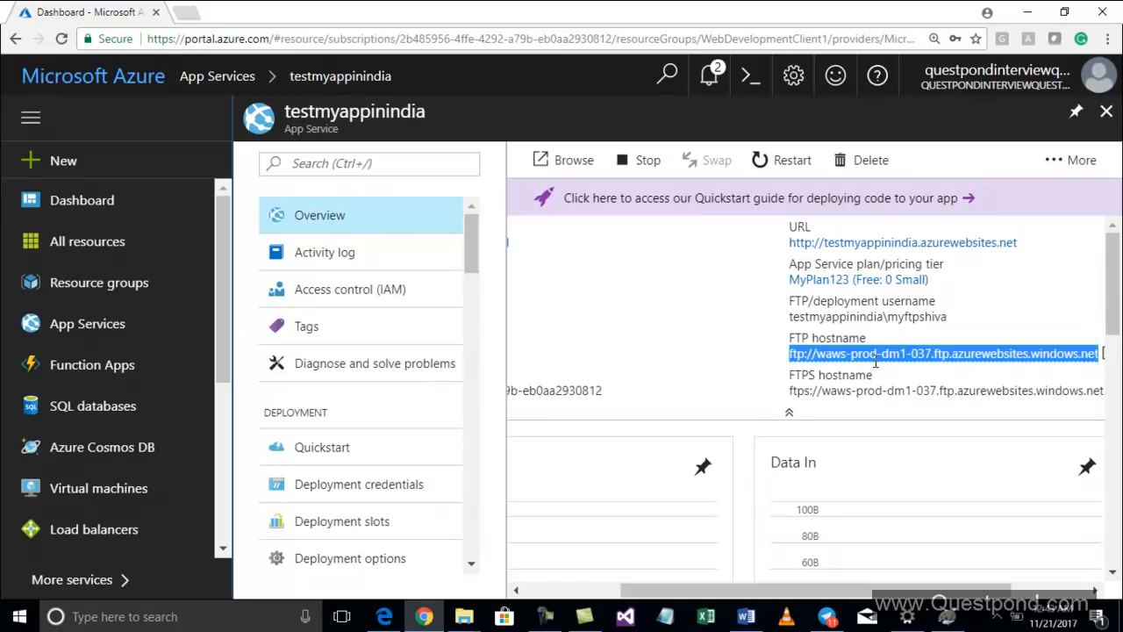
right_click(875, 362)
click(758, 370)
click(186, 13)
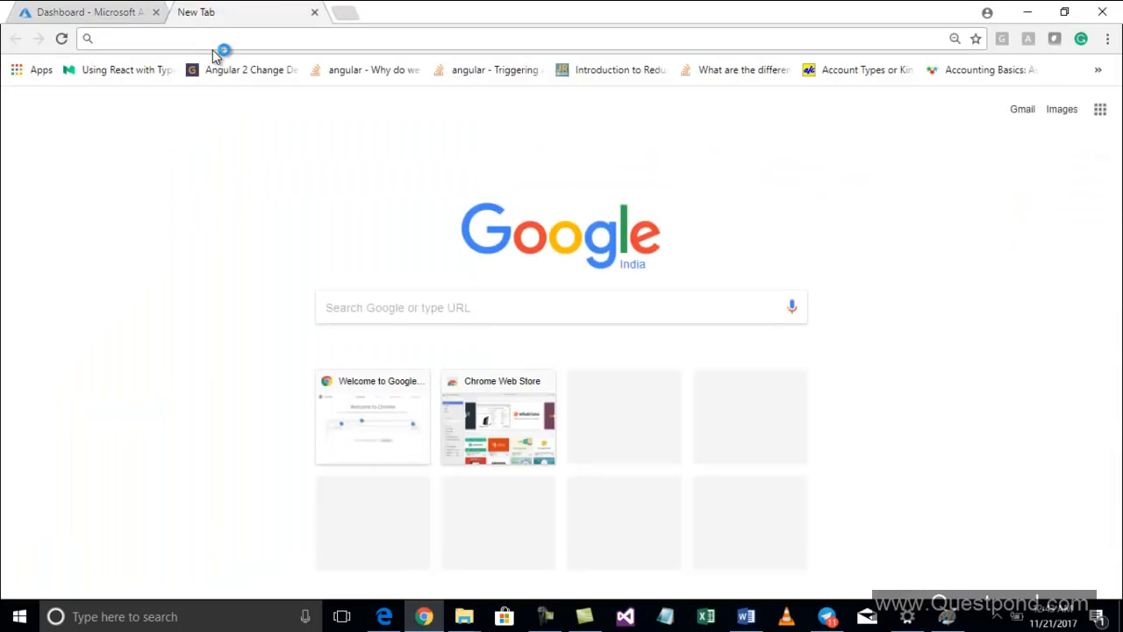
key(ctrl+v)
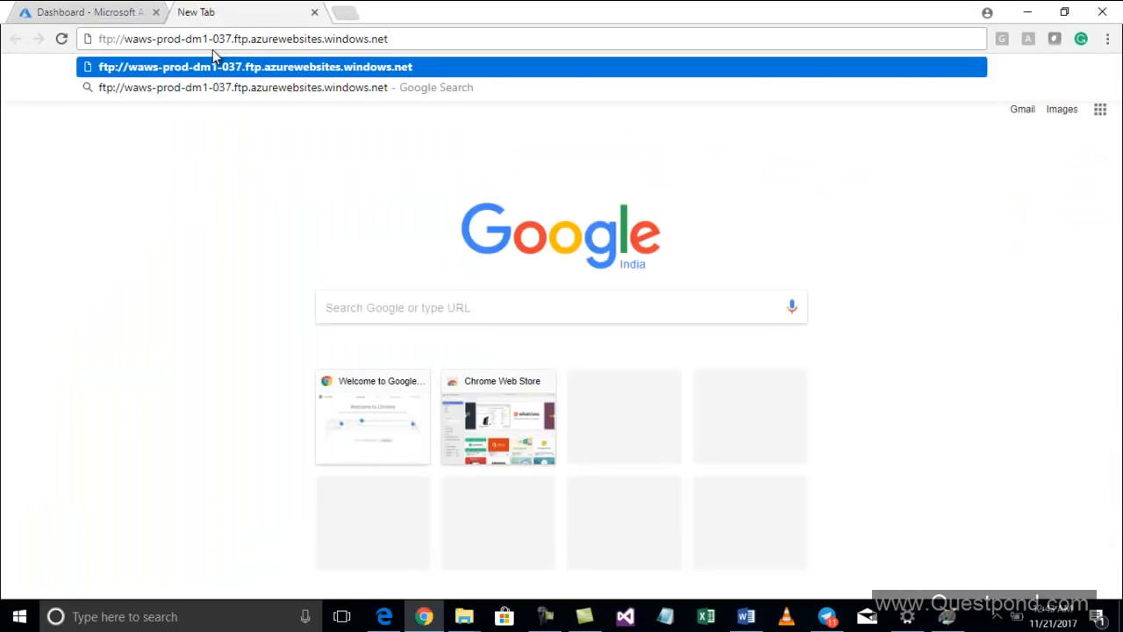
key(Return)
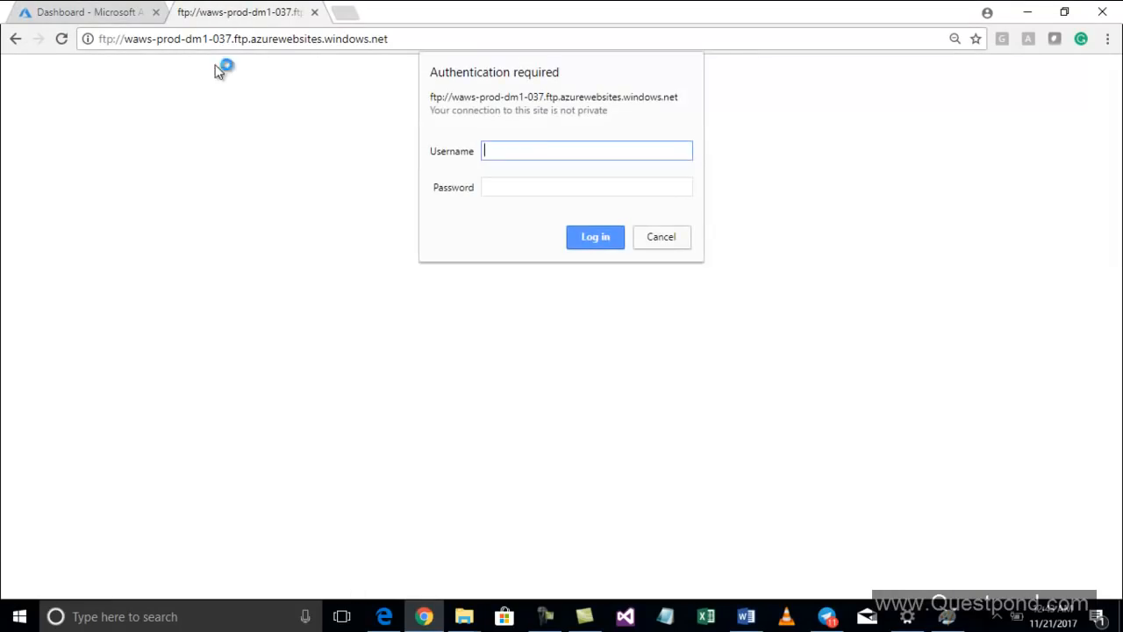
Log in to the FTP site with the copied FTP/deployment username and the deployment password
click(111, 15)
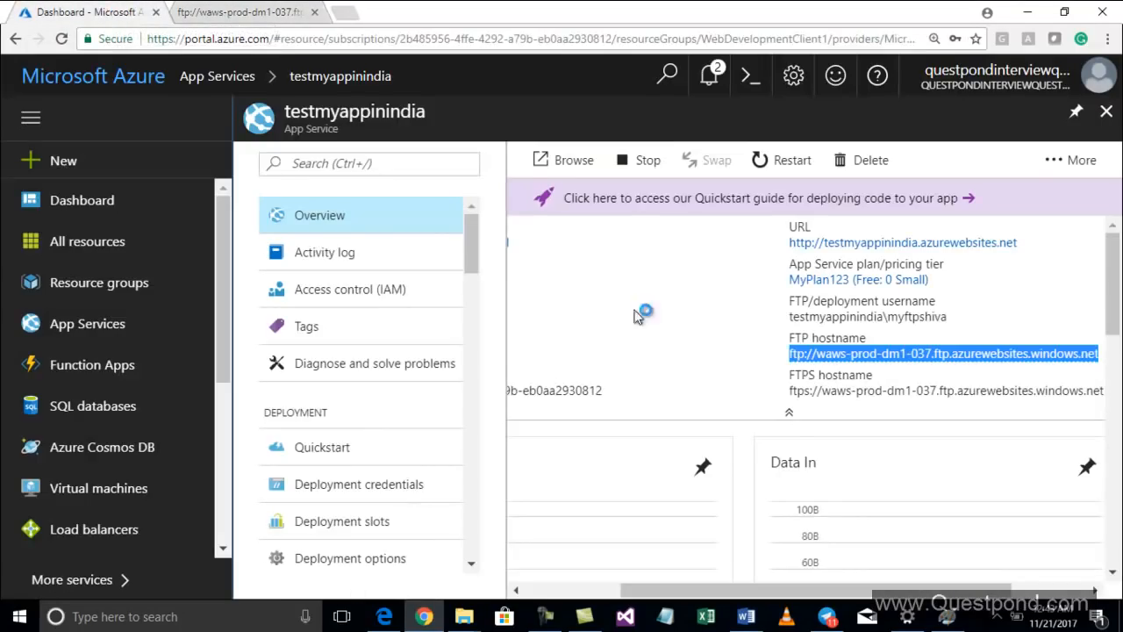
triple_click(879, 318)
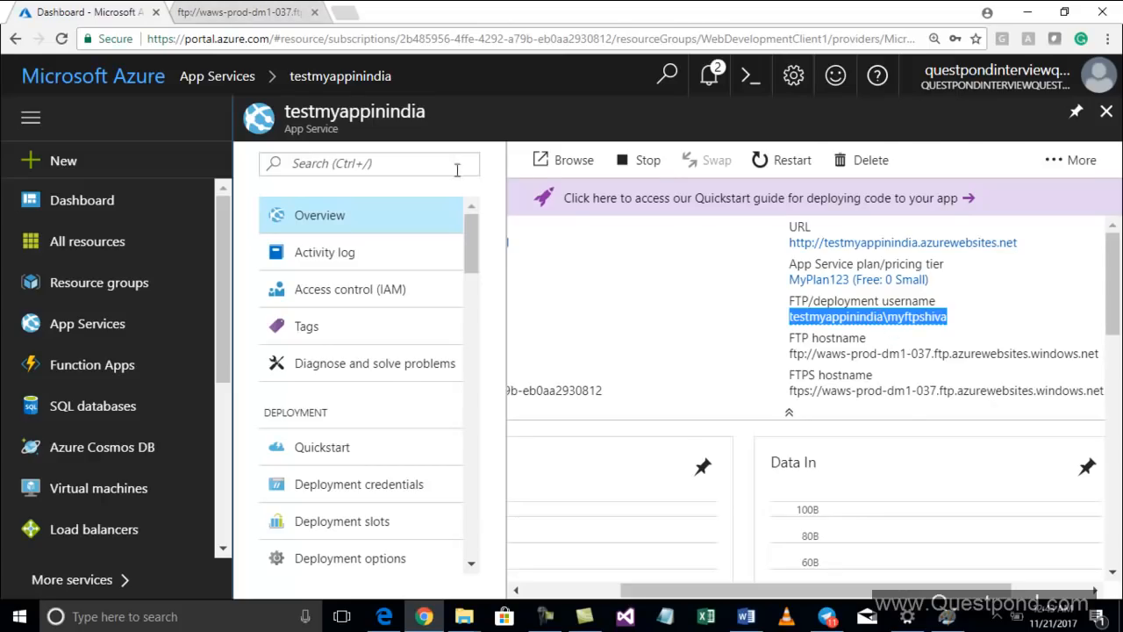
click(279, 12)
key(ctrl+v)
click(520, 187)
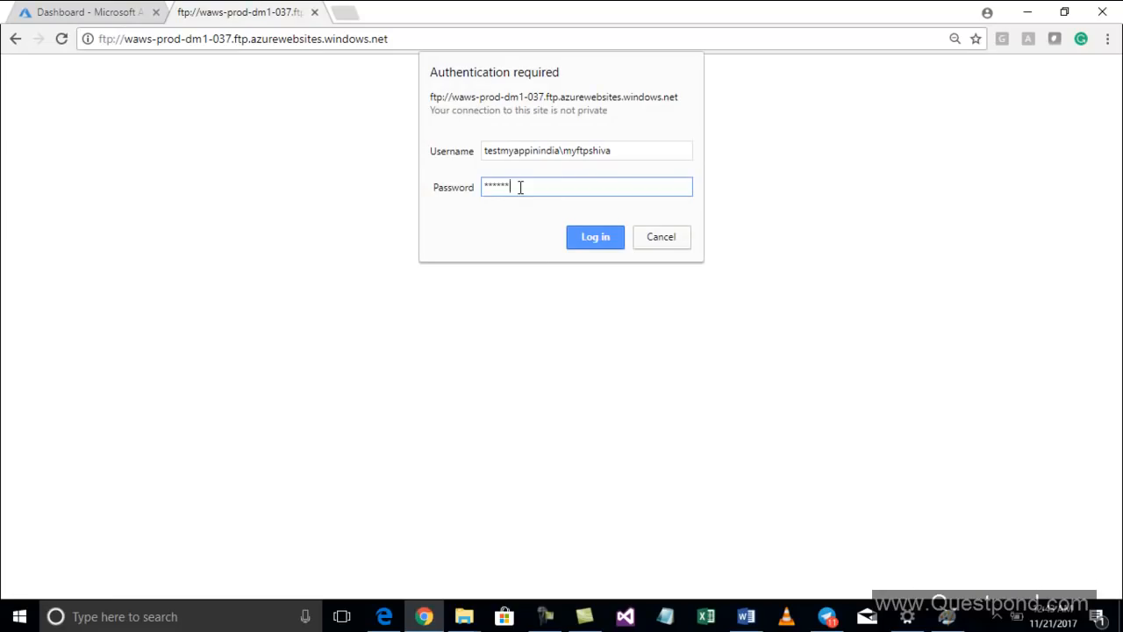
key(Return)
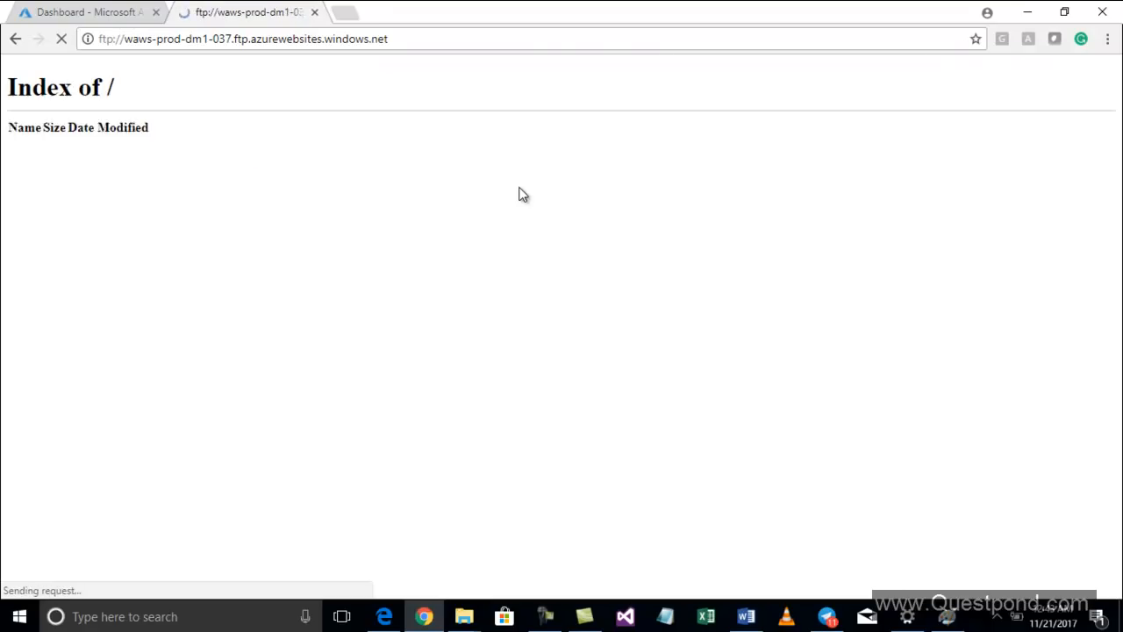
Browse the FTP site's site and wwwroot folders
click(885, 145)
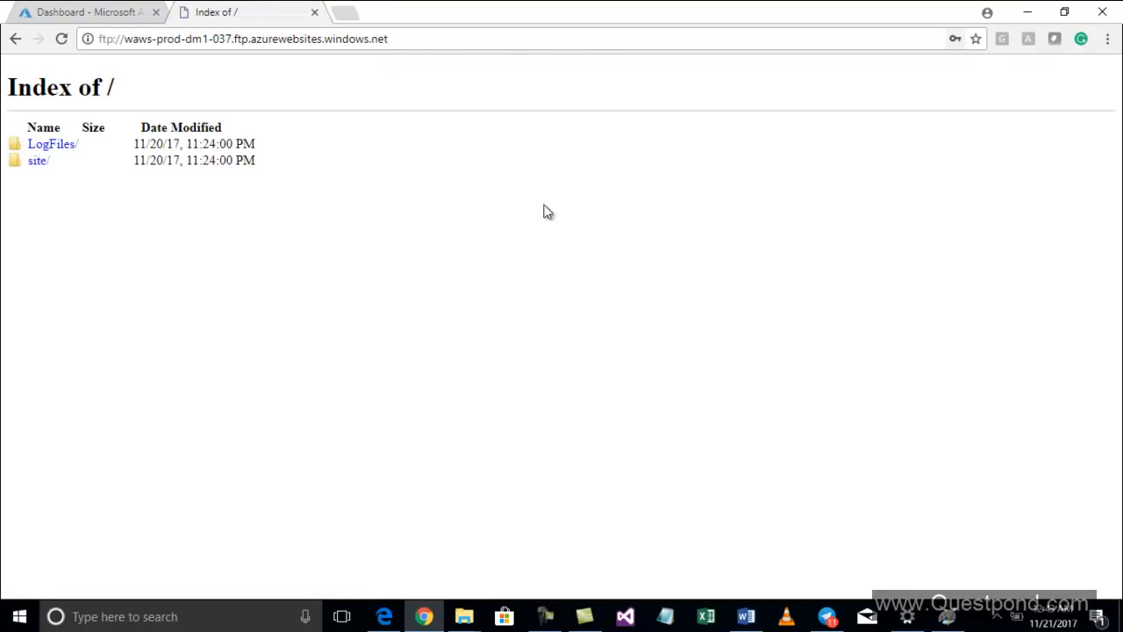
click(39, 162)
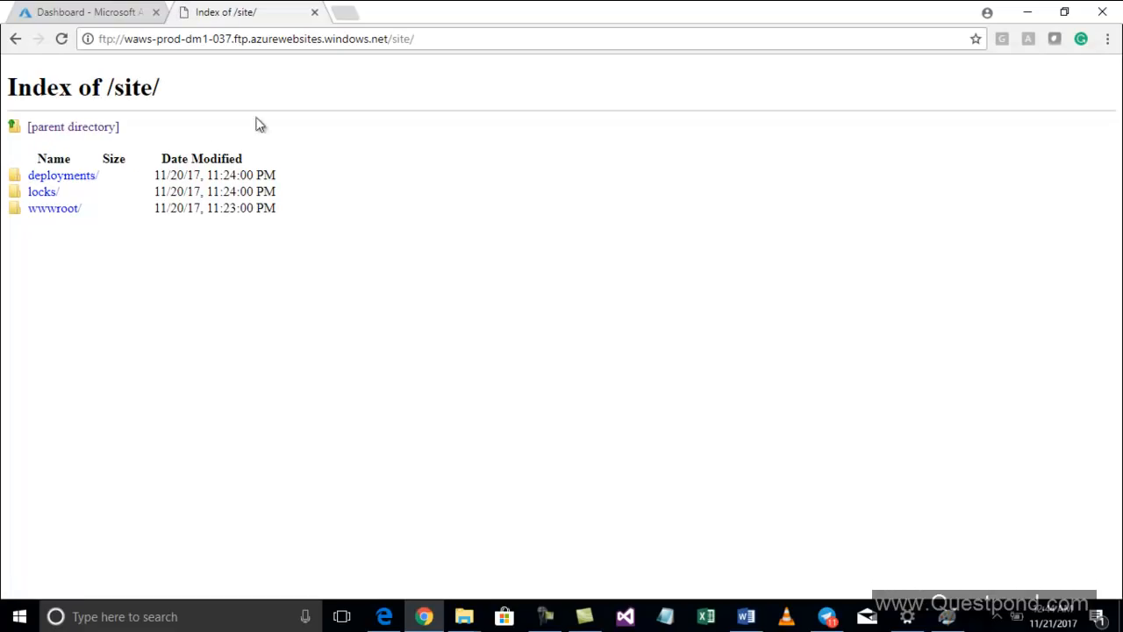
click(51, 212)
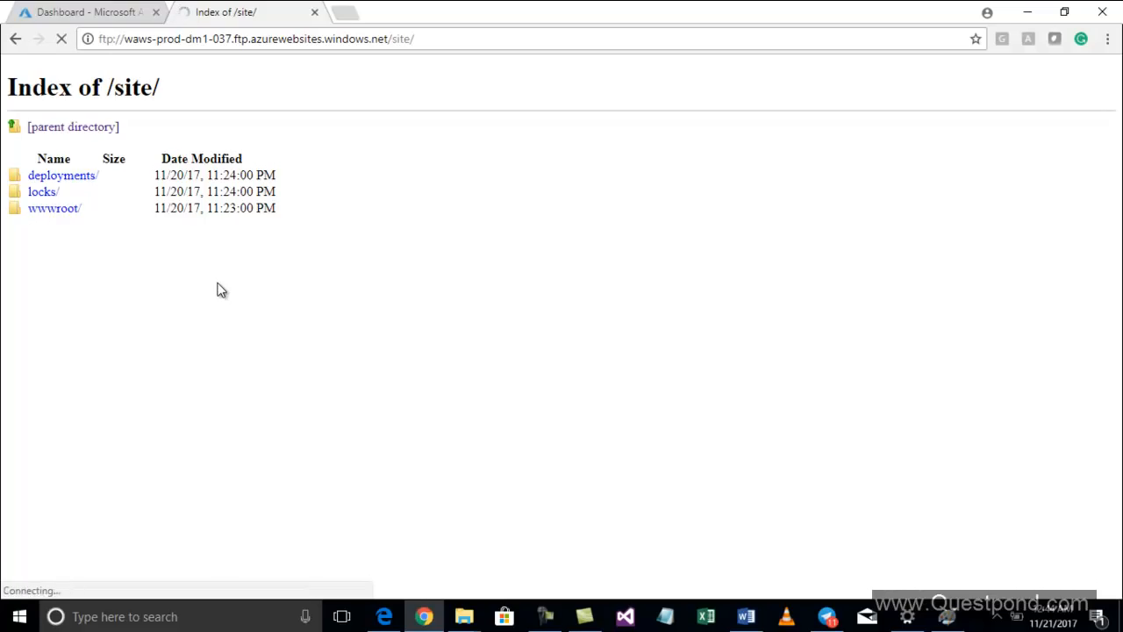
click(74, 211)
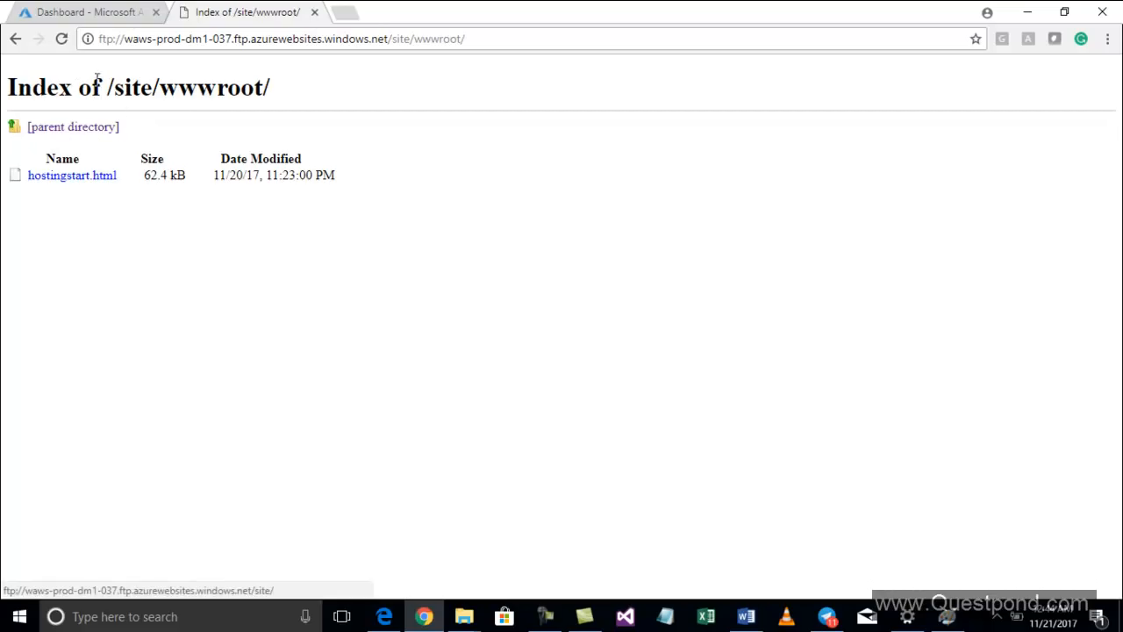
click(15, 39)
click(16, 41)
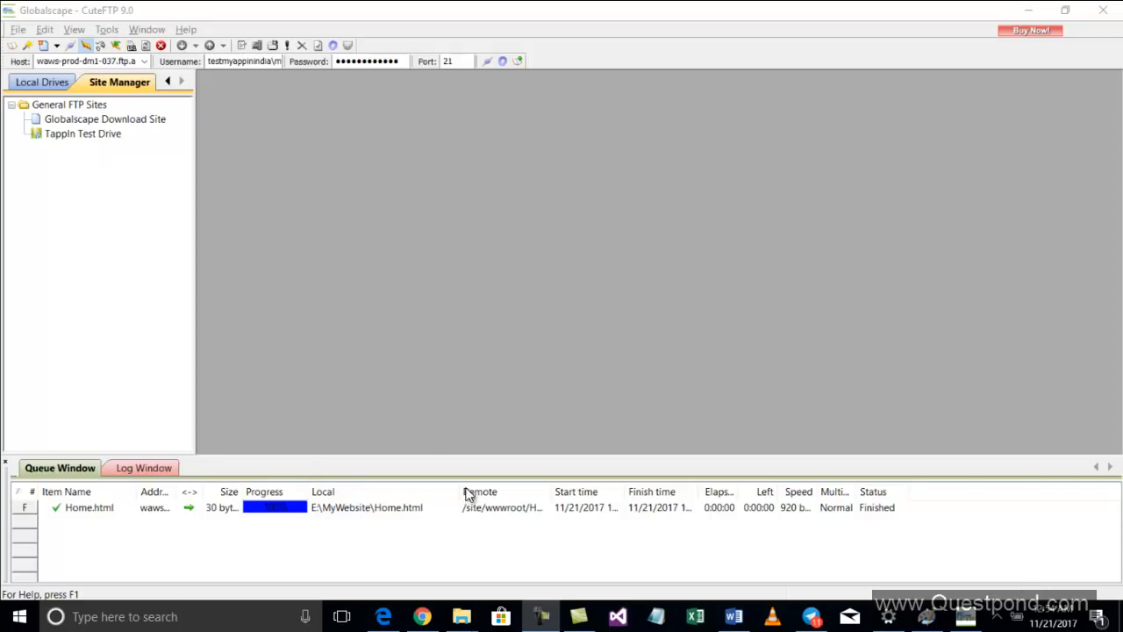
Switch to CuteFTP and rename the local Home.html file in E:\MyWebsite to Index.html
click(41, 84)
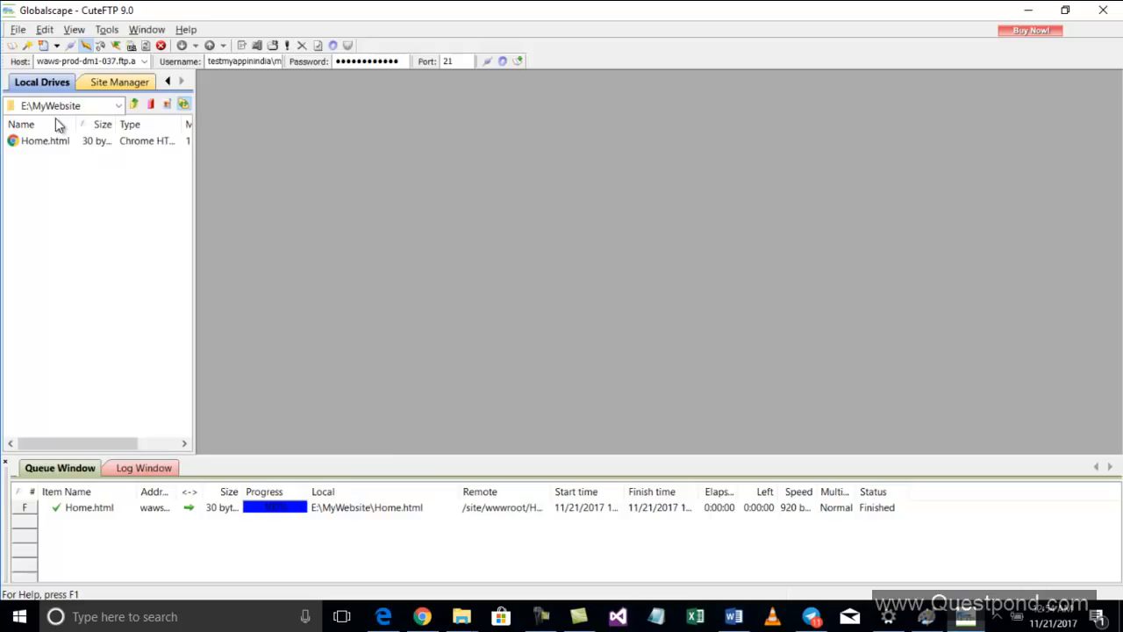
right_click(48, 143)
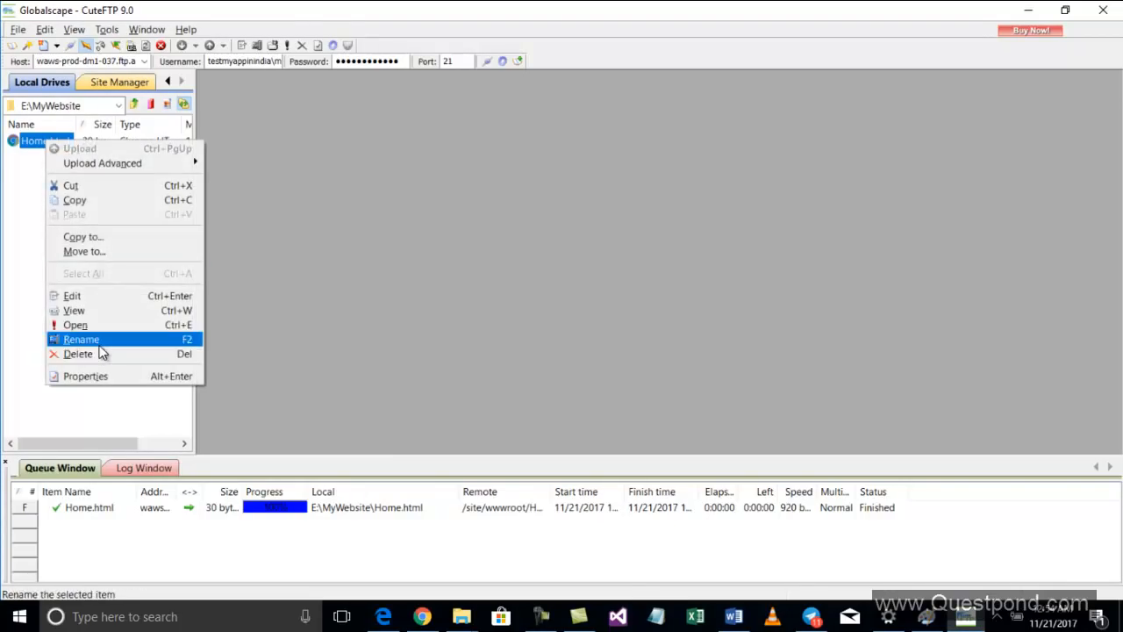
click(99, 344)
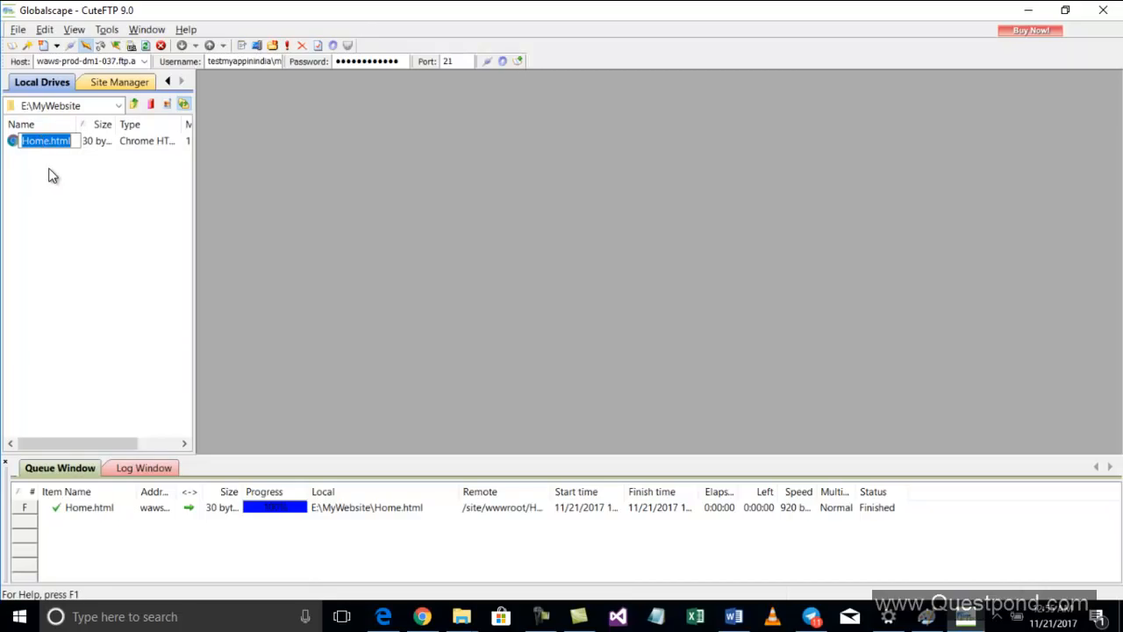
text(Index.html)
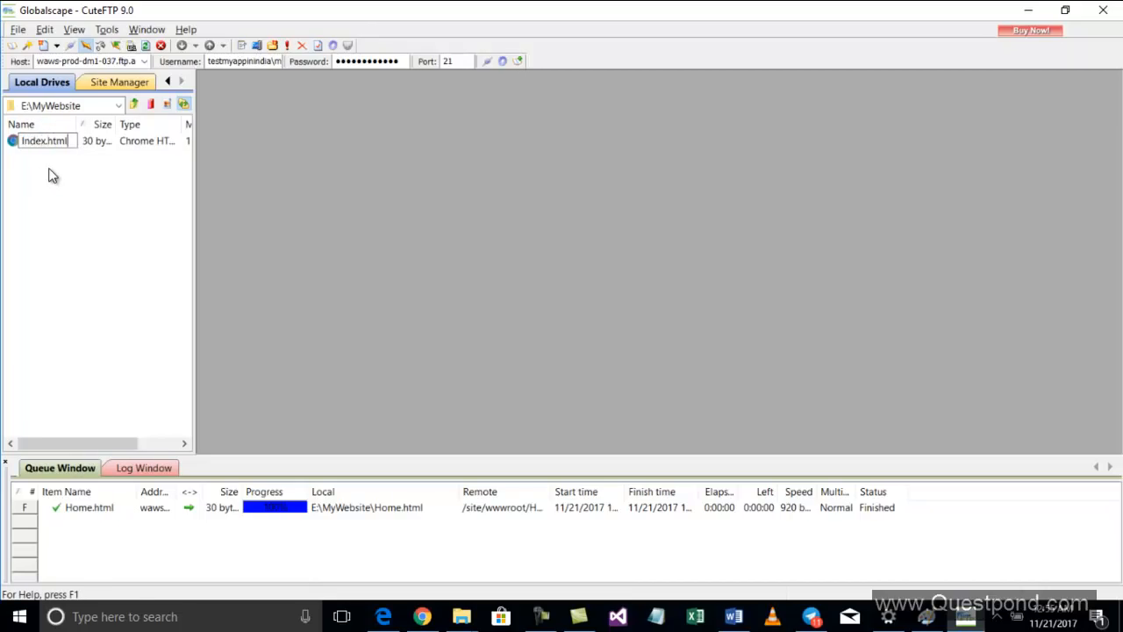
key(Return)
Create a new FTP site in the Site Manager and paste the web app's FTP hostname from the portal as its host address
click(108, 81)
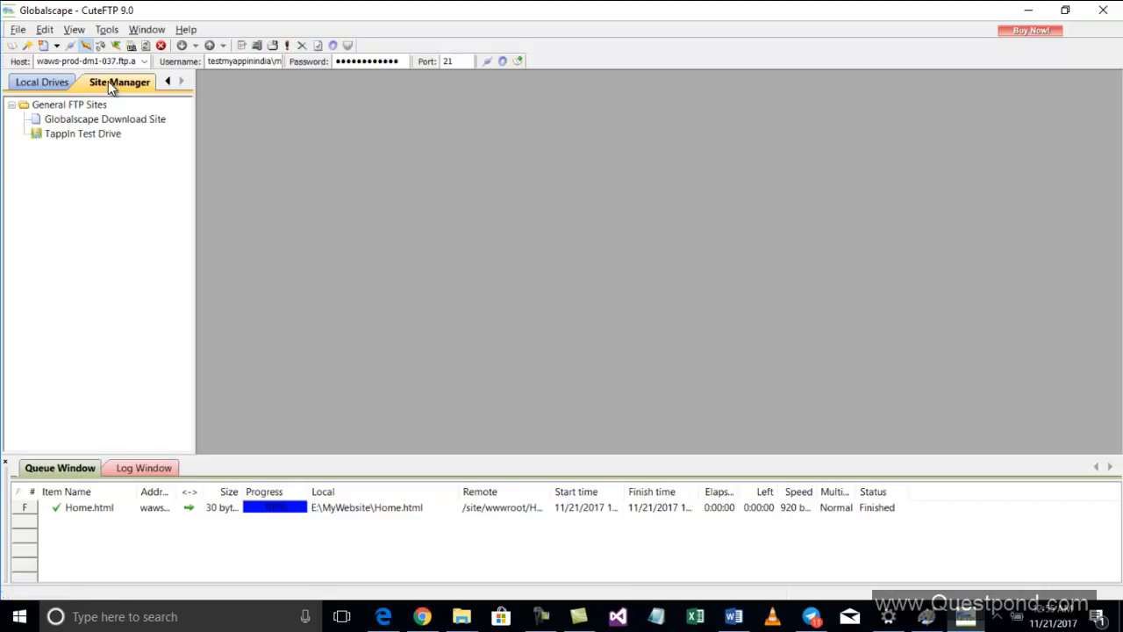
click(18, 30)
mouse_move(31, 48)
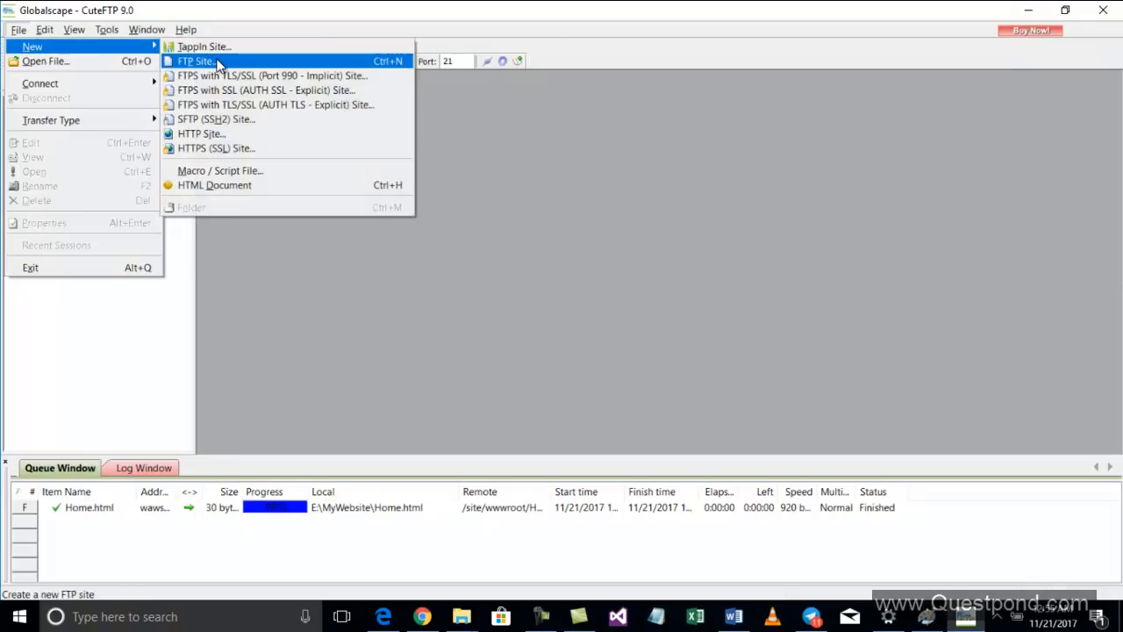
click(218, 62)
key(alt+Tab)
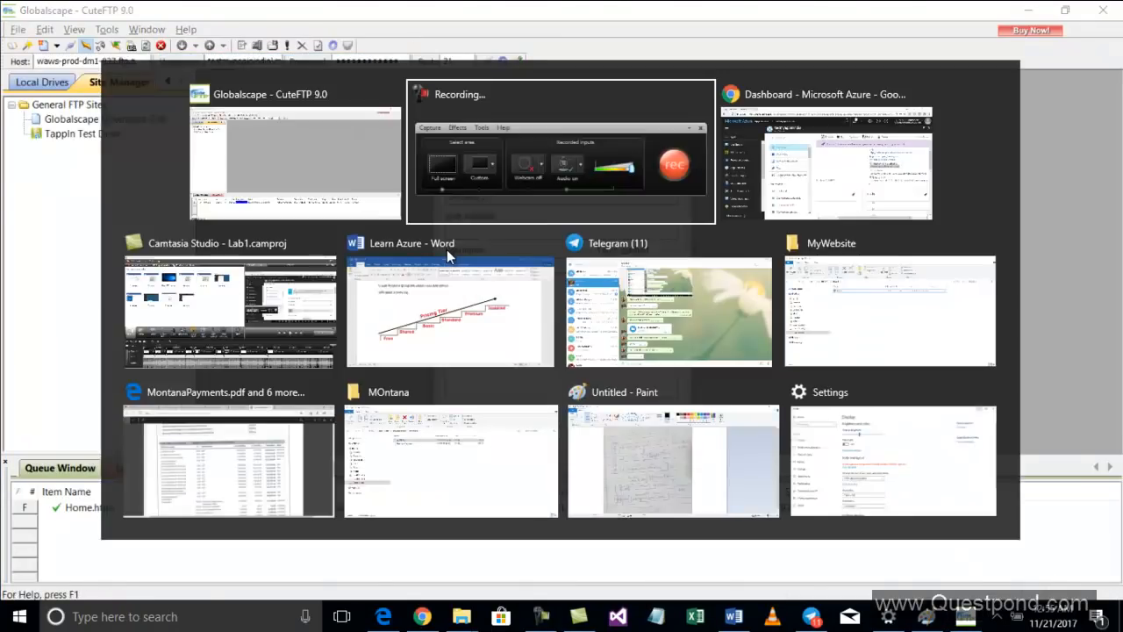
key(alt+Tab)
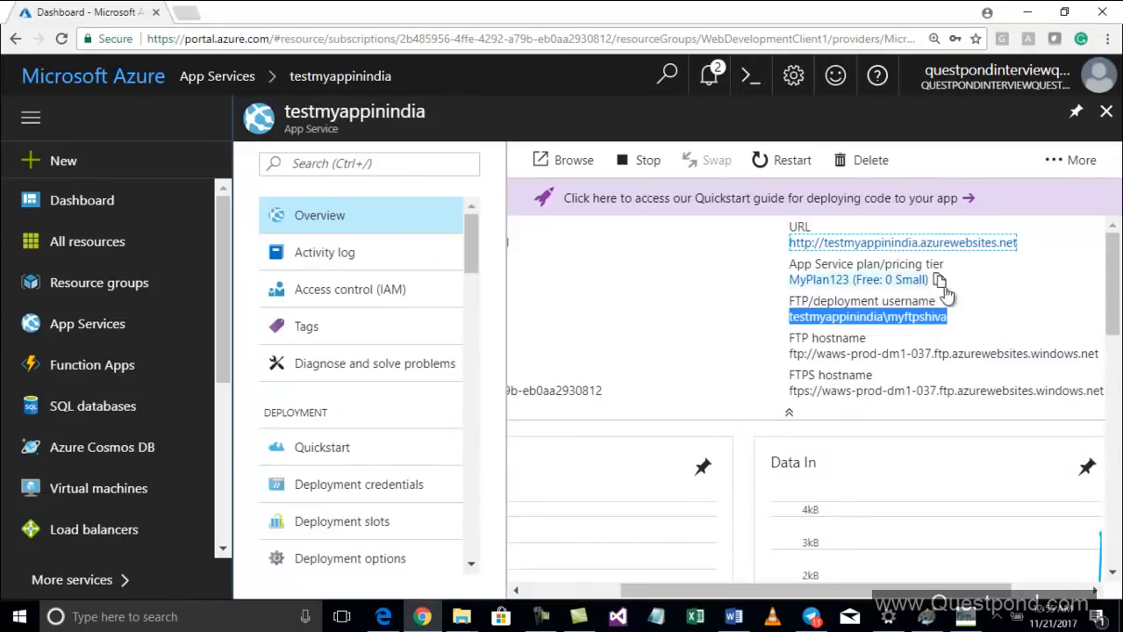
triple_click(921, 353)
key(ctrl+c)
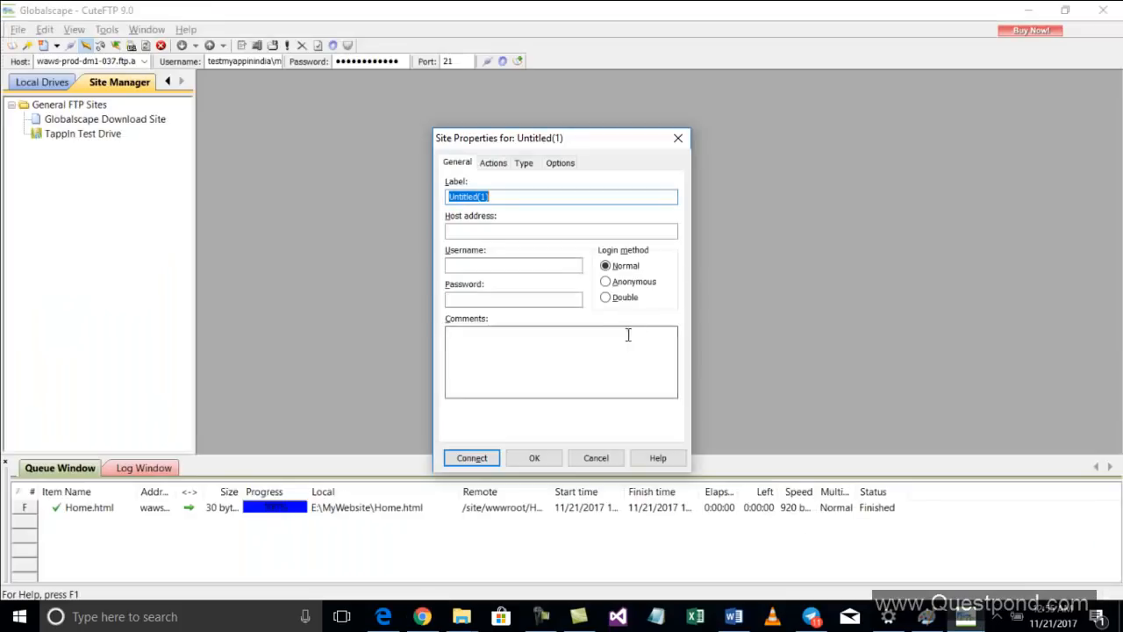
key(alt+Tab)
click(518, 231)
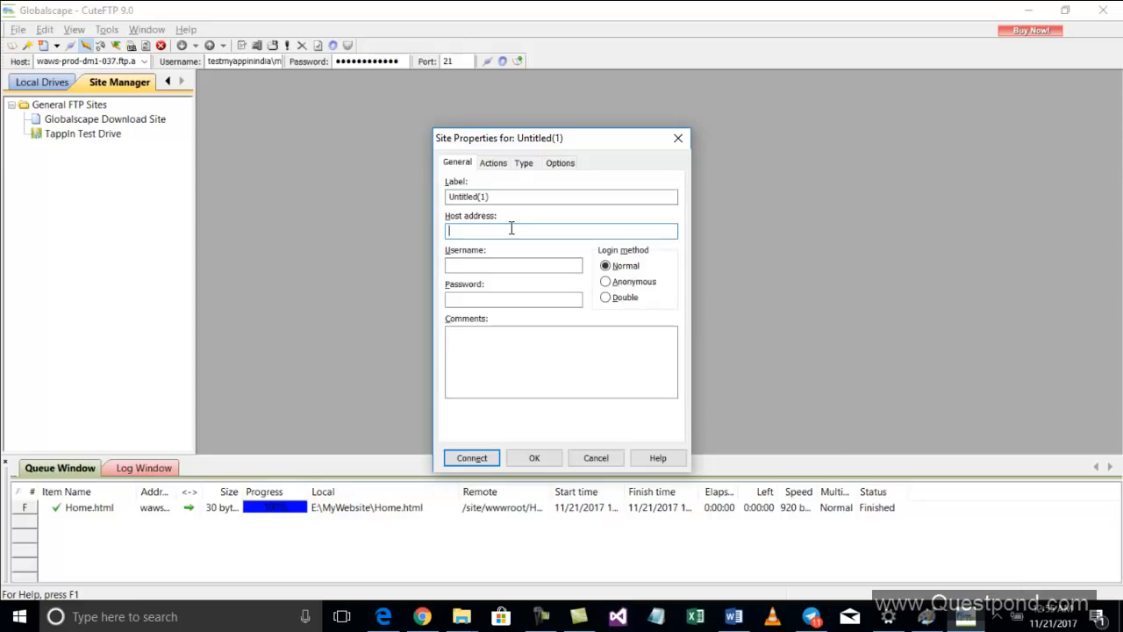
key(ctrl+v)
Copy the FTP/deployment username from the portal Overview and paste it into the site's username field
click(501, 265)
key(alt+Tab)
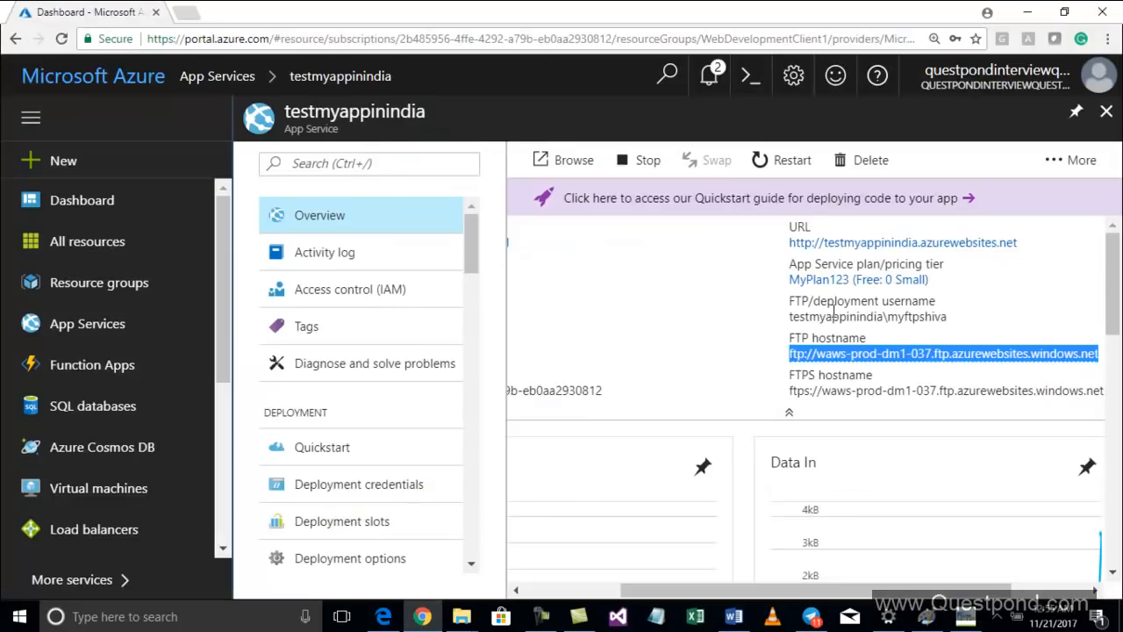
double_click(846, 317)
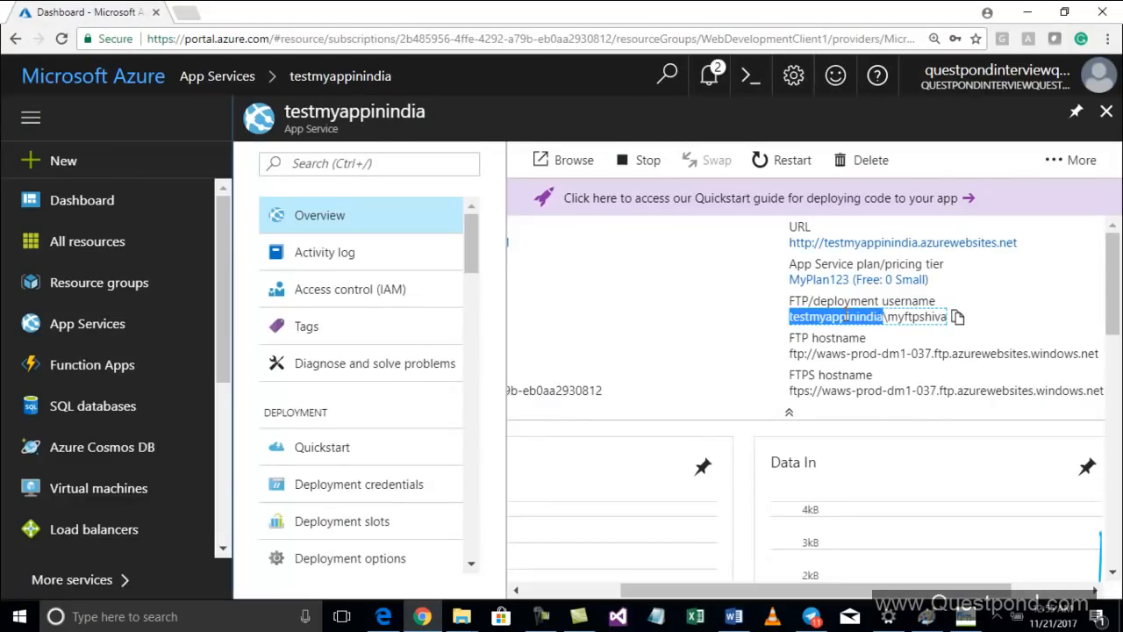
click(957, 318)
key(alt+Tab)
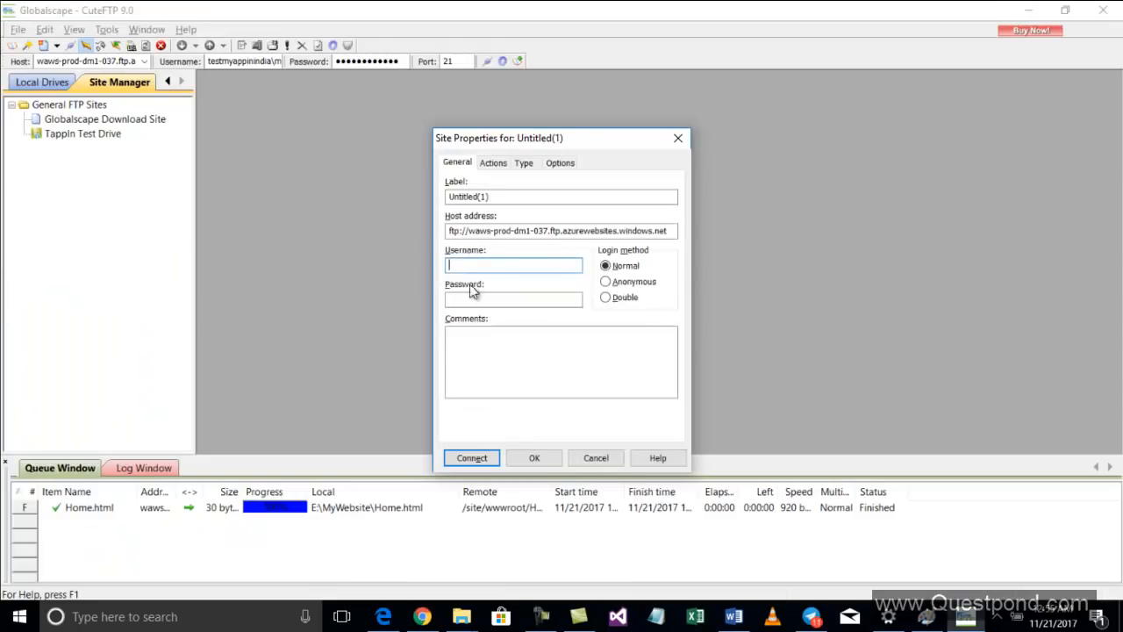
key(ctrl+v)
Enter the deployment password for the FTP site and connect
click(510, 300)
text(•••••••••••)
key(Return)
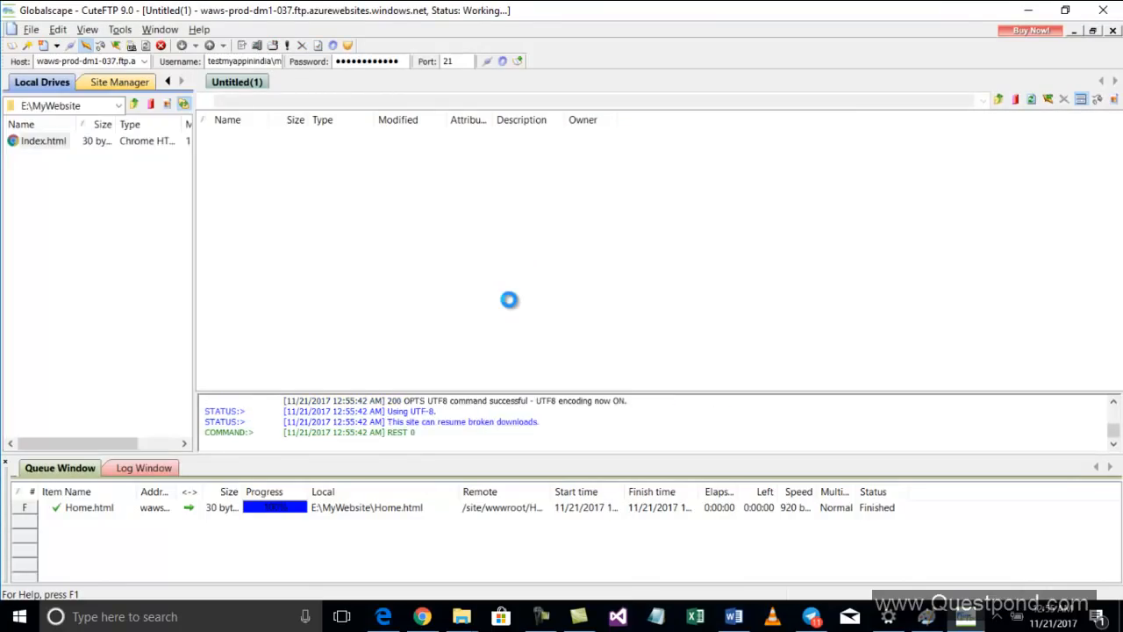
Open the remote site/wwwroot folder and upload the local Index.html into it
click(221, 153)
double_click(221, 153)
click(235, 168)
double_click(235, 167)
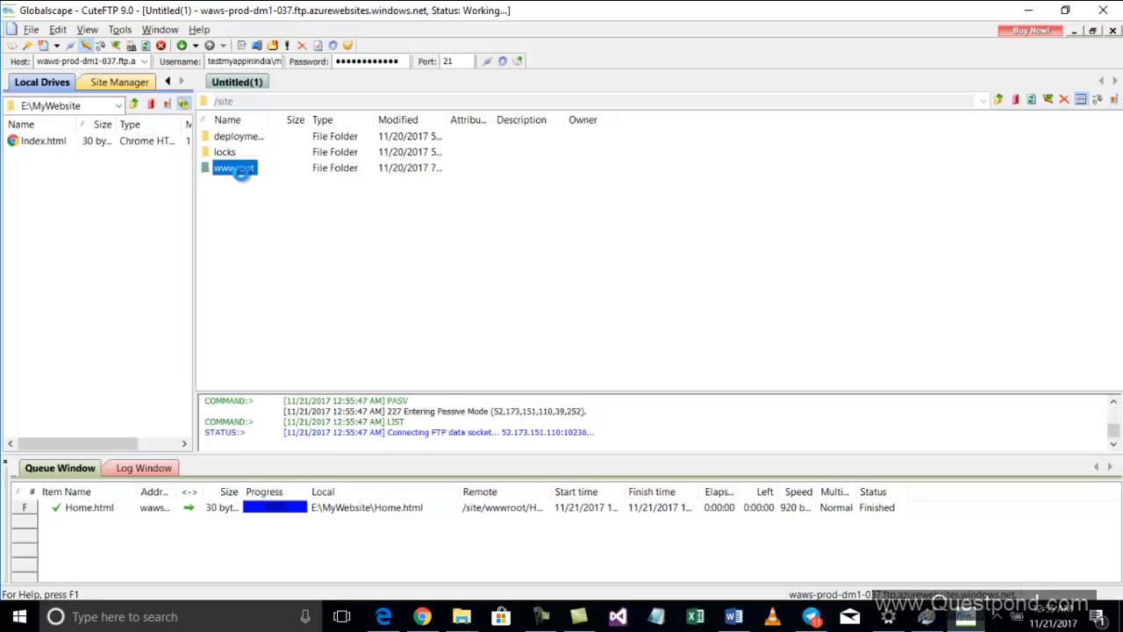
drag(40, 145, 251, 216)
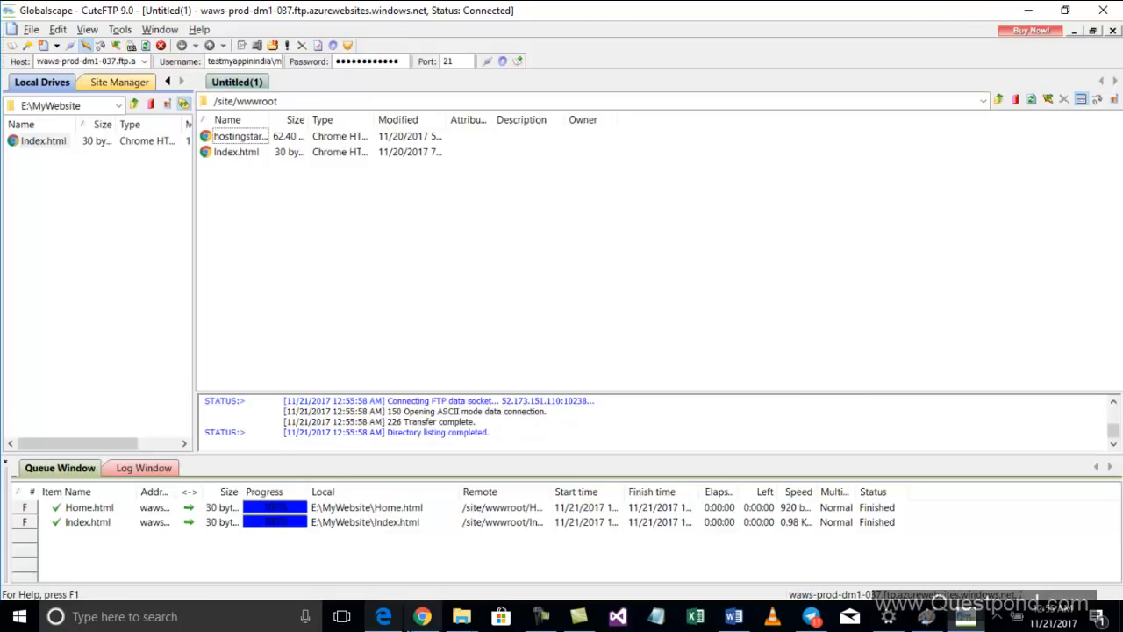
Open the web app URL in a new browser tab and browse to testmyappinindia.azurewebsites.net/Index.html
click(422, 616)
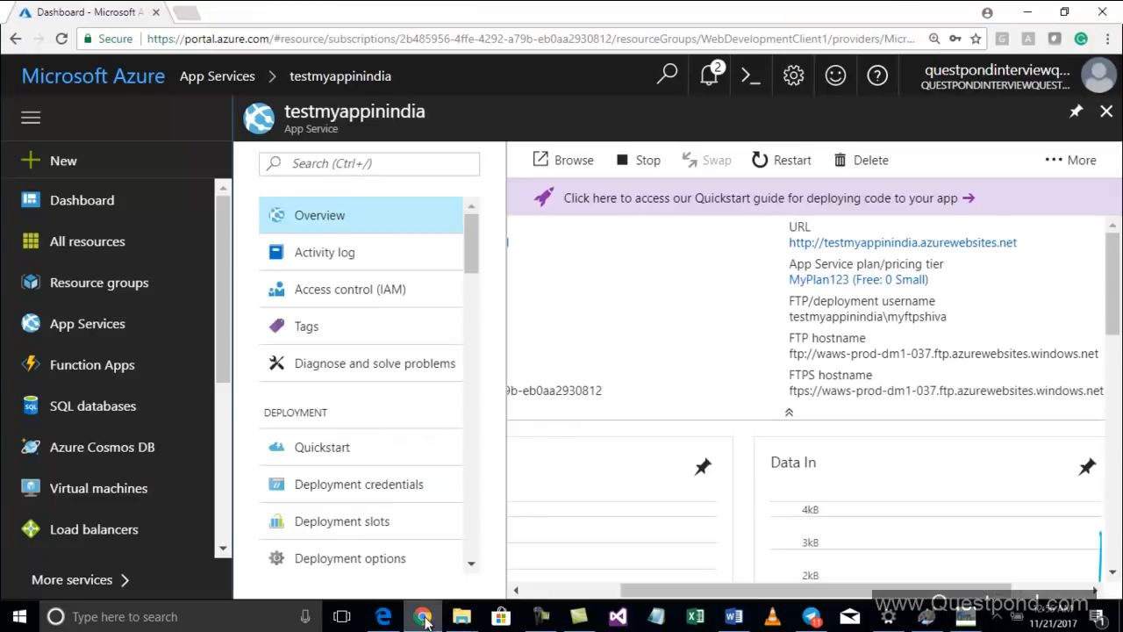
click(873, 246)
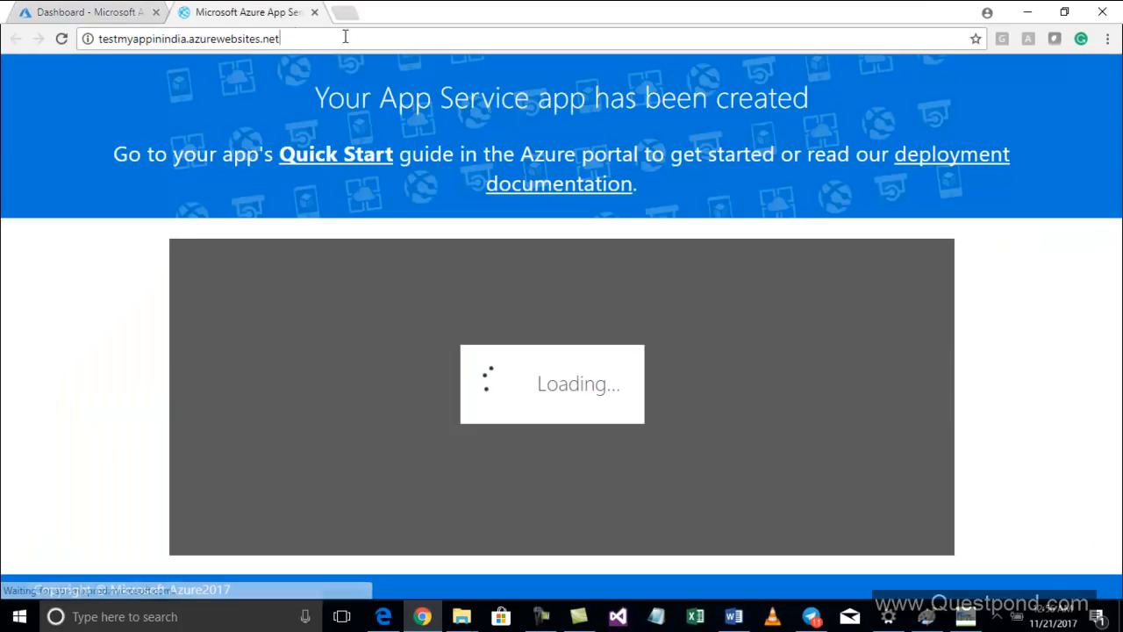
click(349, 38)
text(/In)
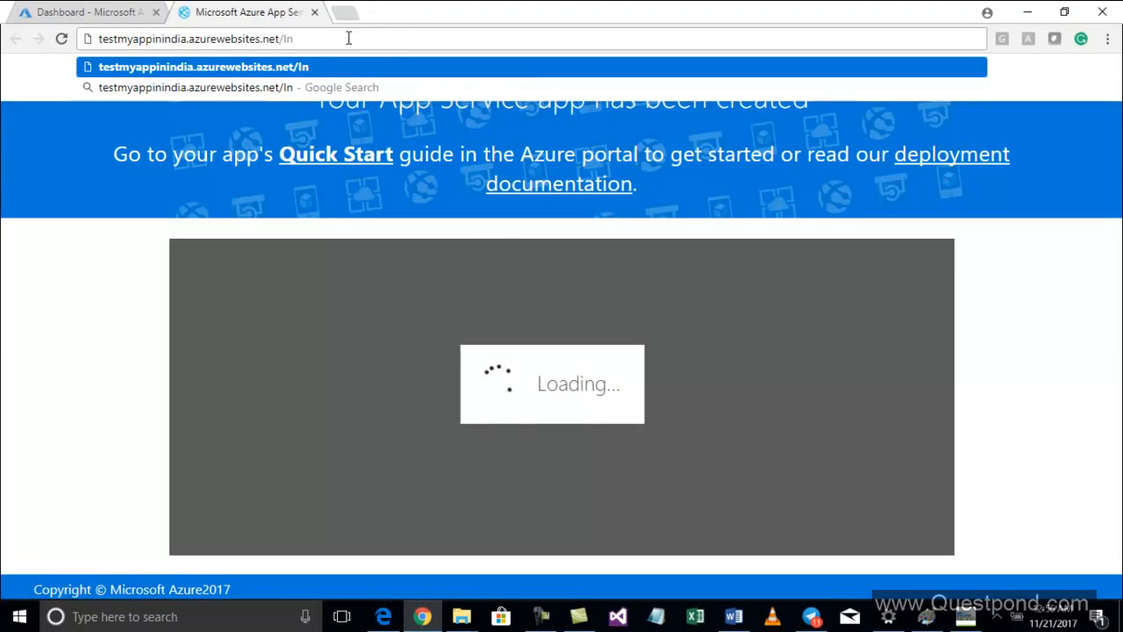
text(dex.html)
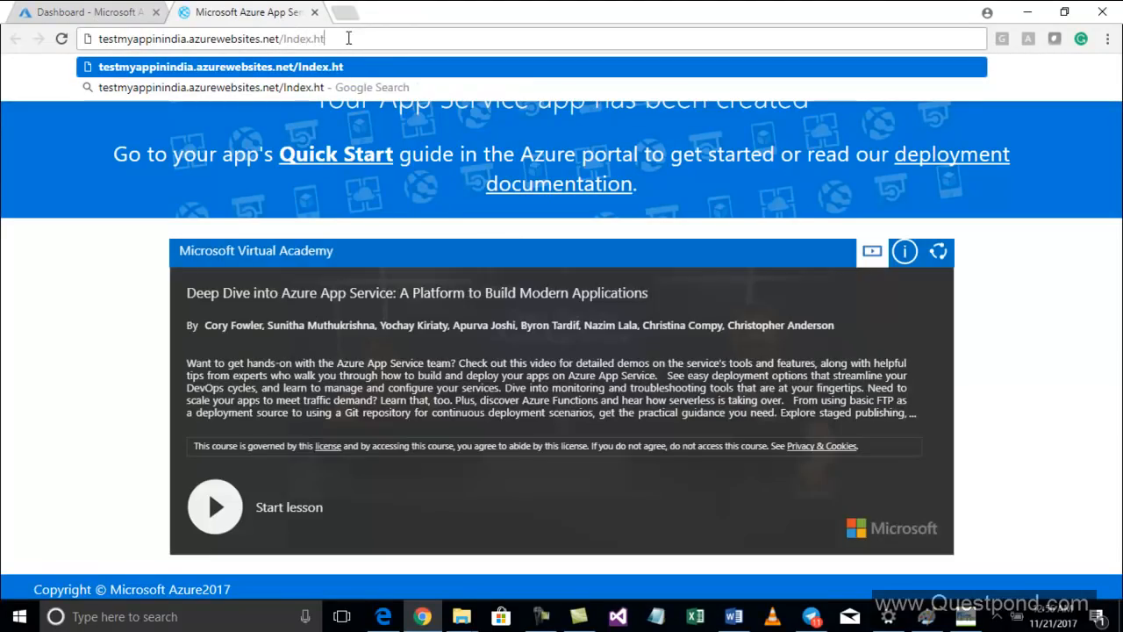
key(Return)
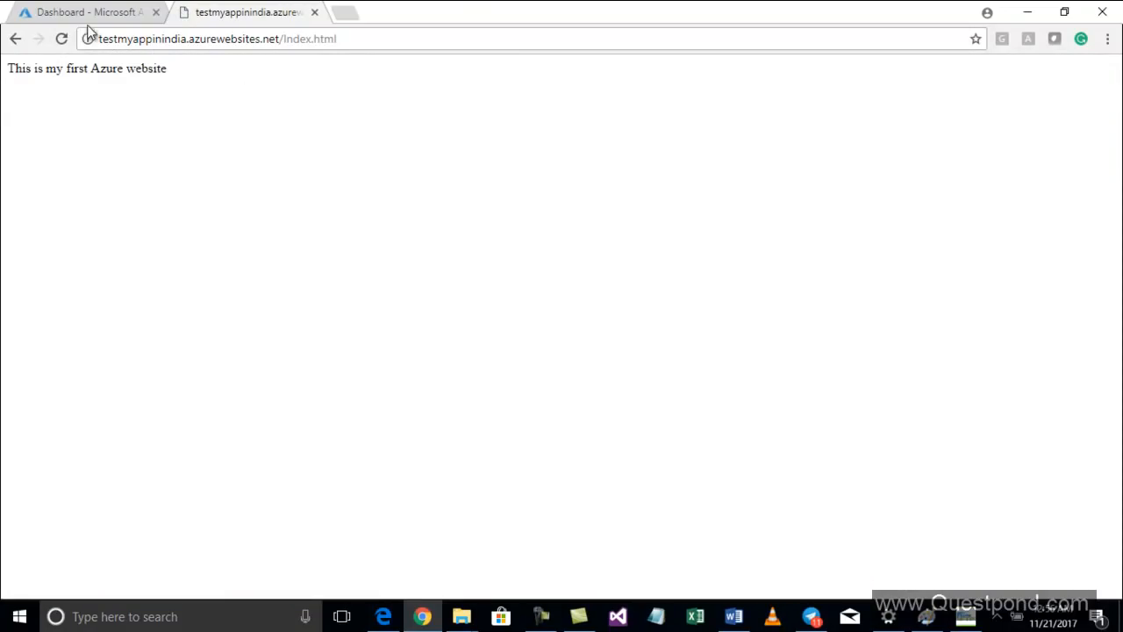
Rename the remote Index.html in wwwroot to Index.htm
key(alt+Tab)
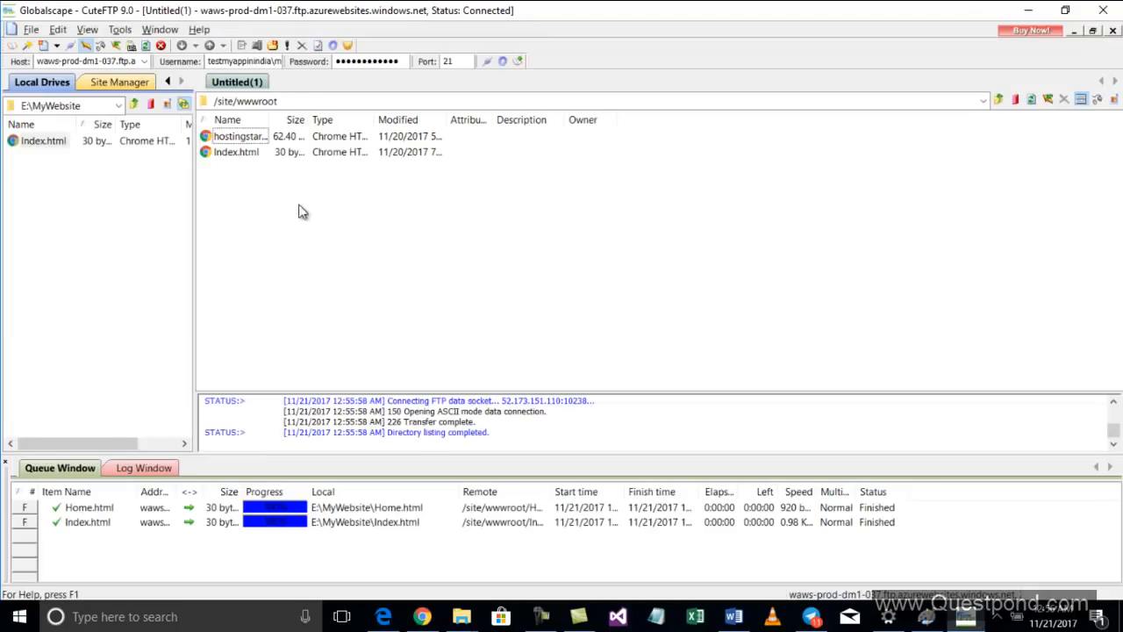
right_click(246, 151)
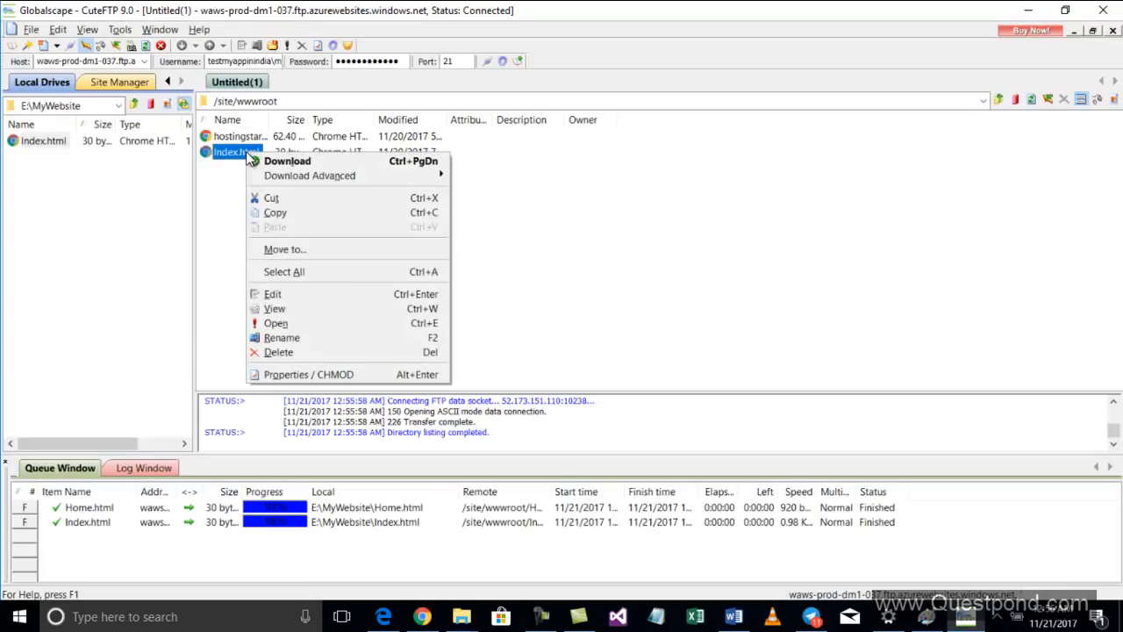
click(291, 337)
key(End)
key(BackSpace)
key(Return)
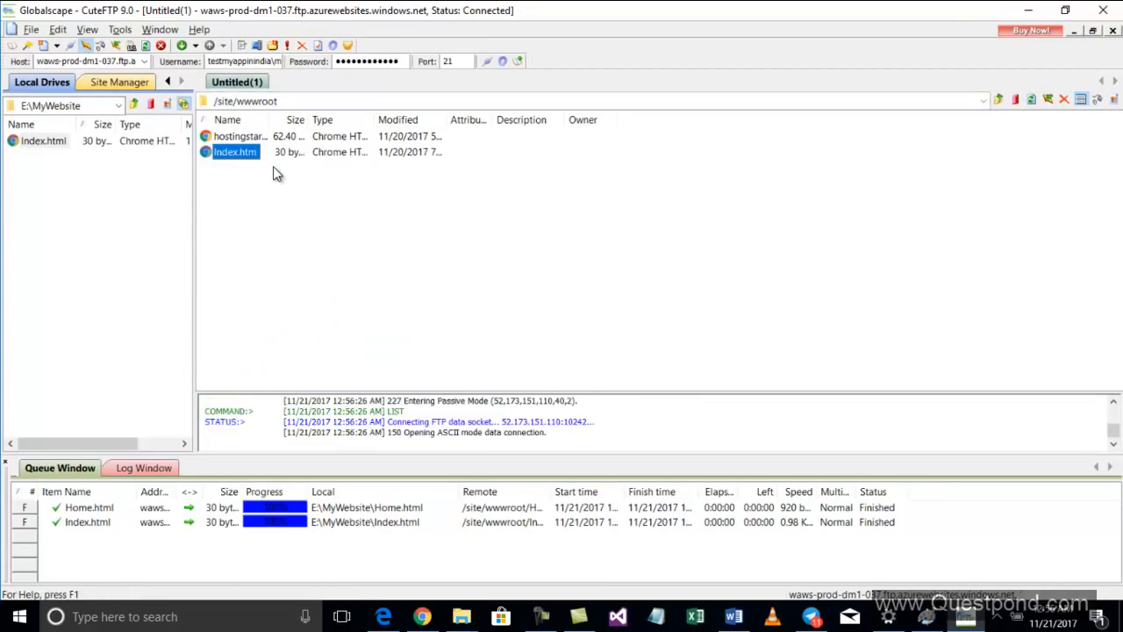
Remove the page path from the address and load the web app's root URL
key(alt+Tab)
drag(288, 39, 447, 41)
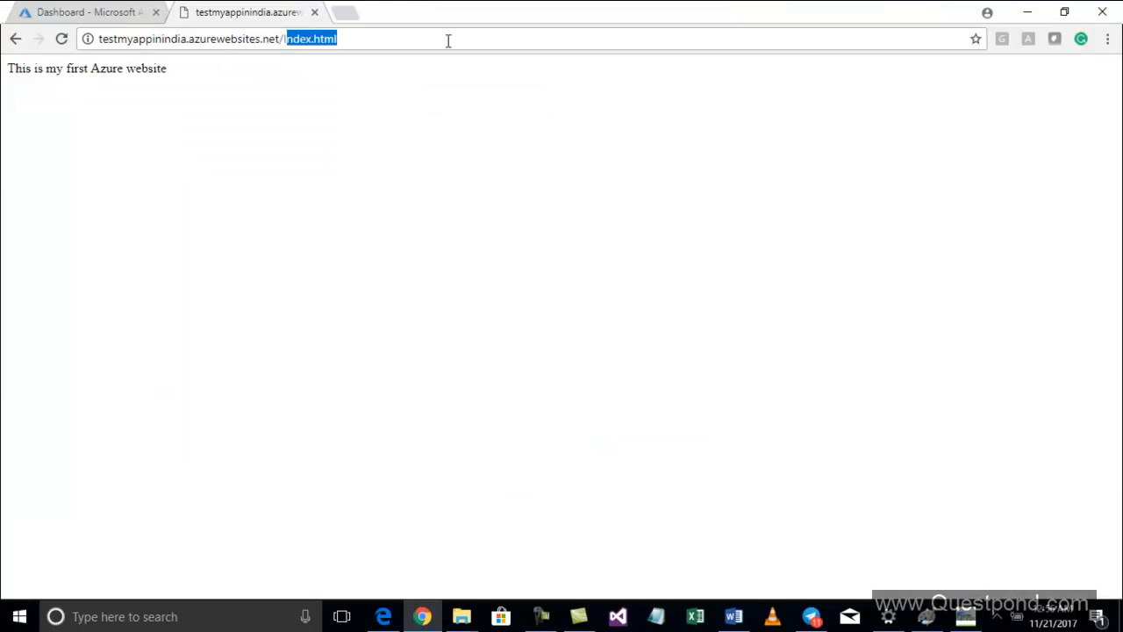
key(BackSpace)
key(BackSpace)
key(Return)
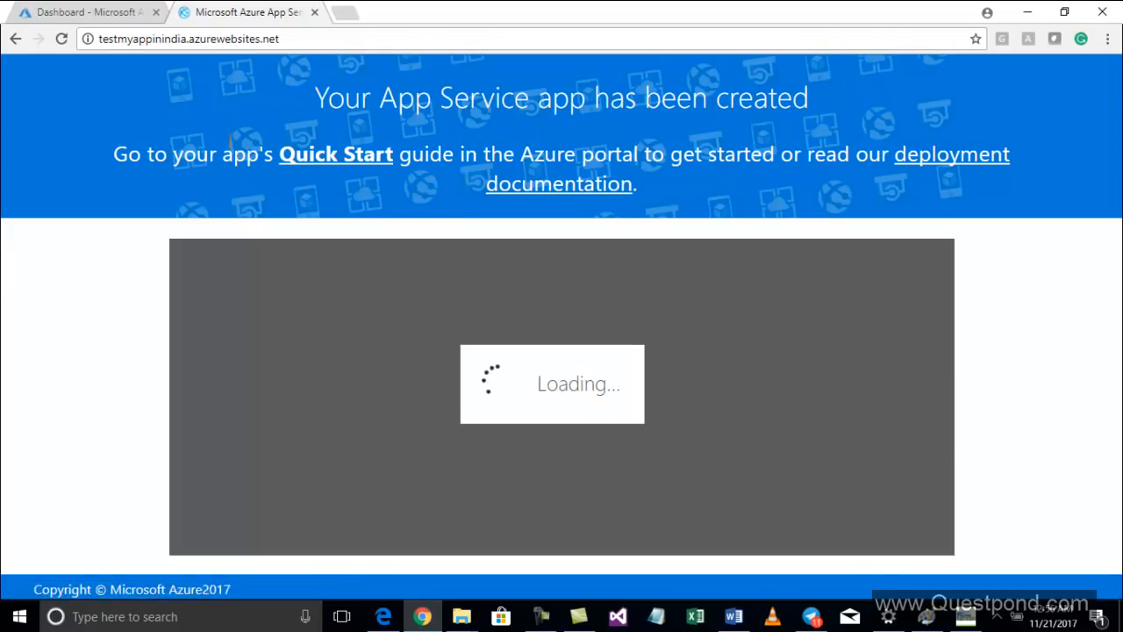
click(92, 12)
click(211, 21)
click(88, 20)
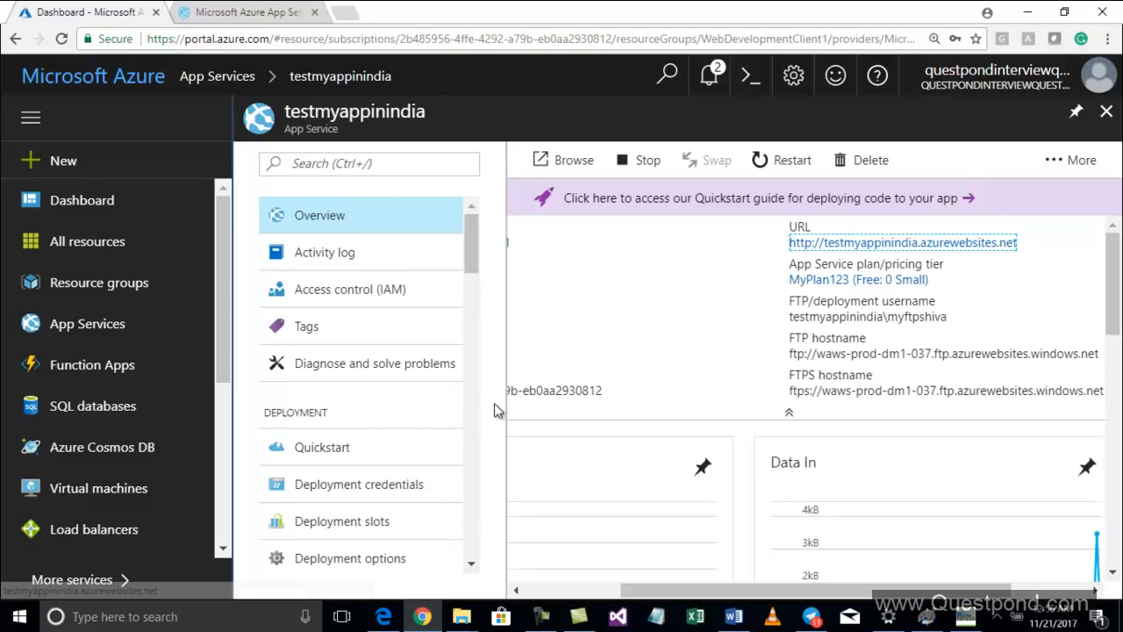
Browse to testmyappinindia.azurewebsites.net/Index.htm in the web app tab
click(211, 12)
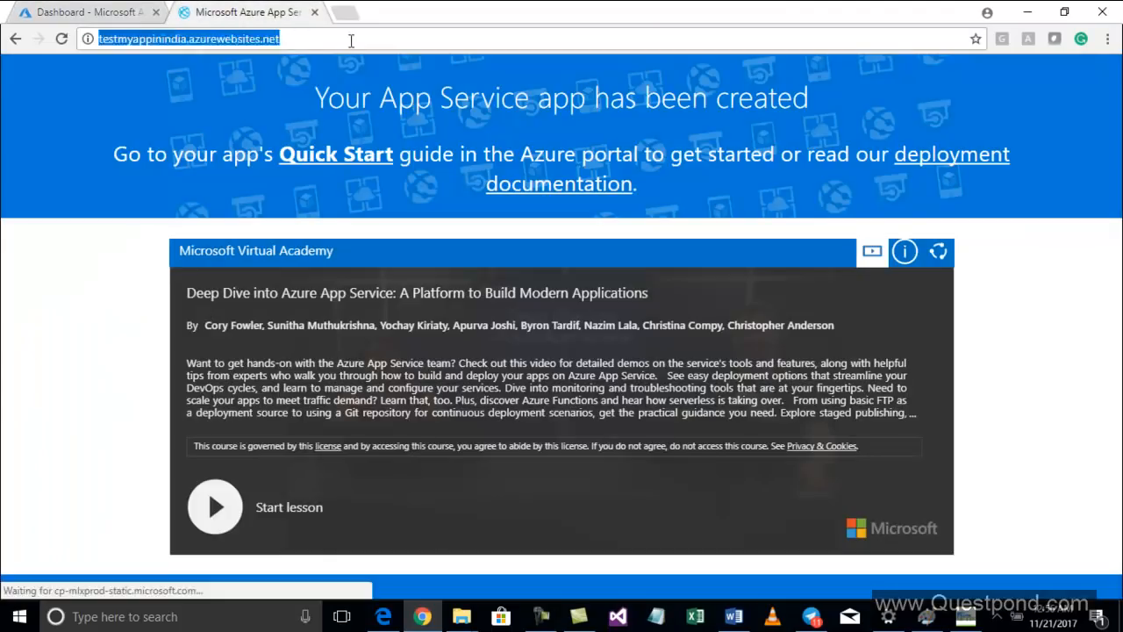
text(l)
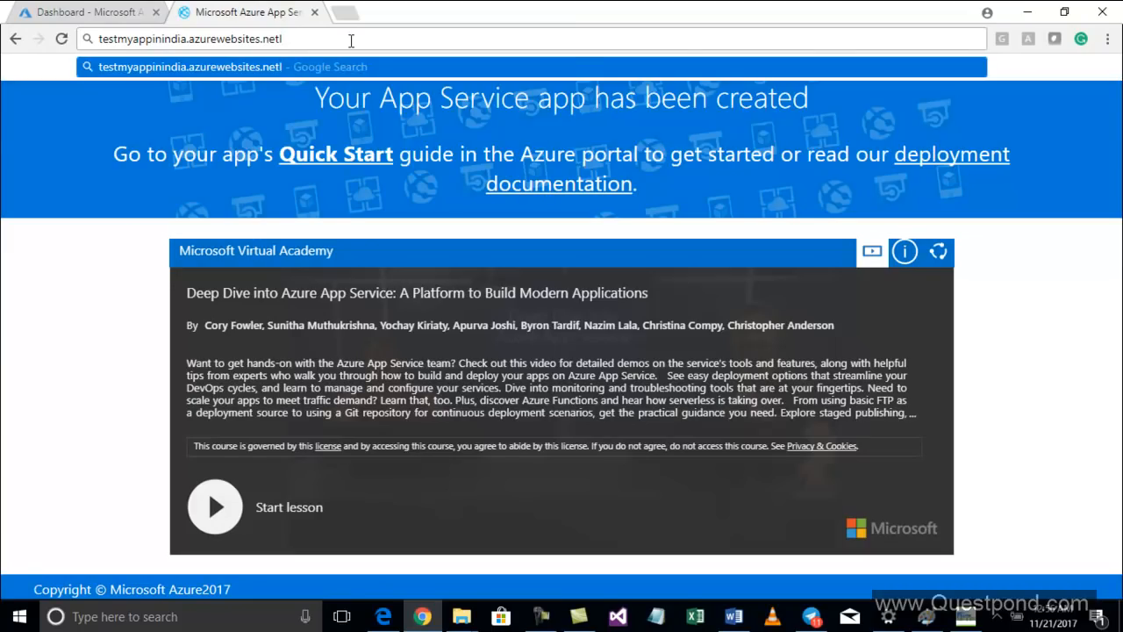
key(BackSpace)
text(/Index)
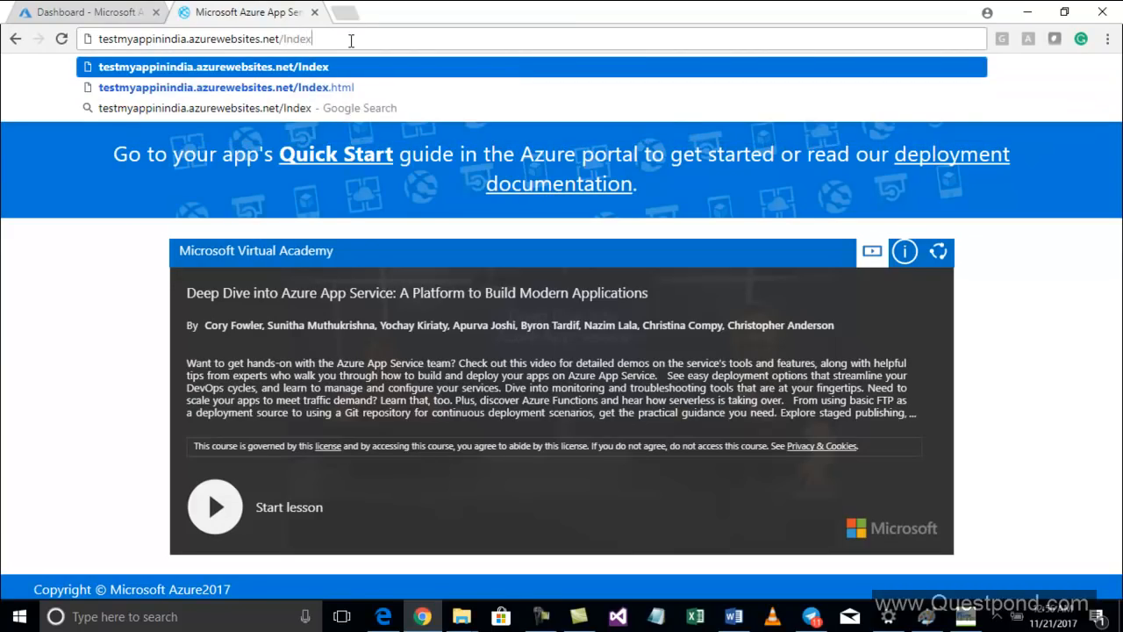
text(.html)
key(BackSpace)
key(Return)
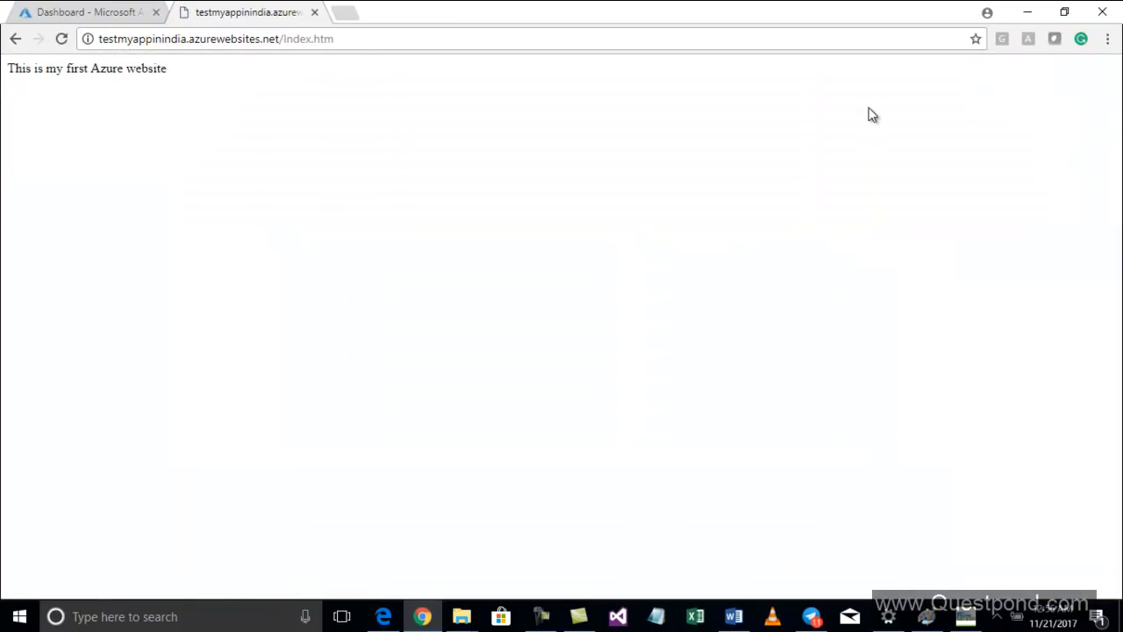
Open Visual Studio 2017 with MyWebMVCApplication and run it locally in IIS Express
click(59, 17)
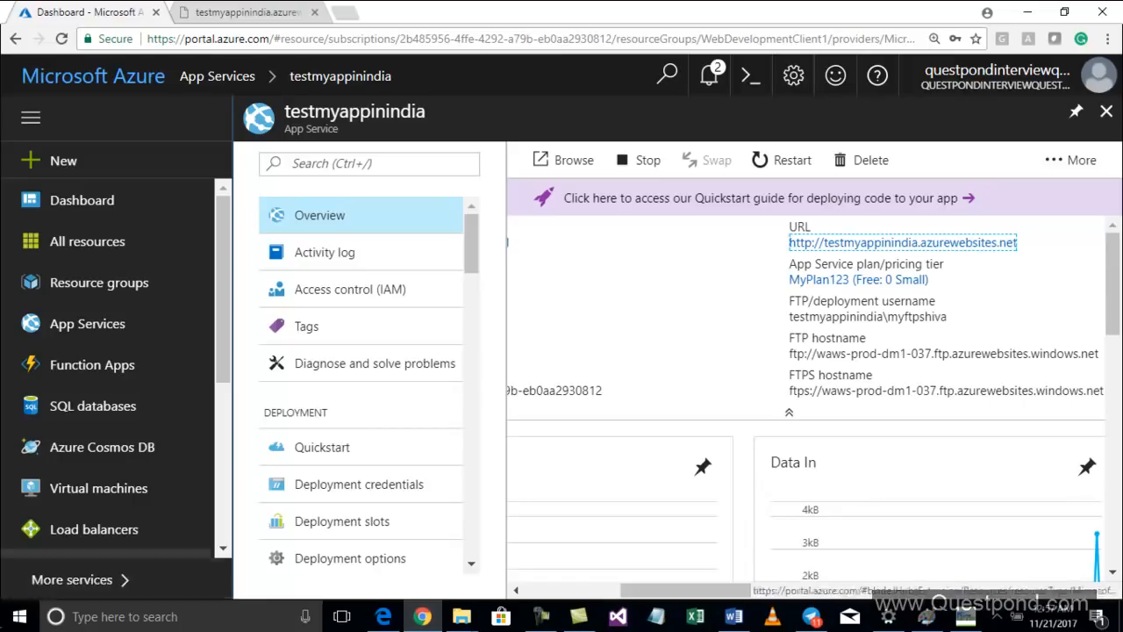
click(16, 618)
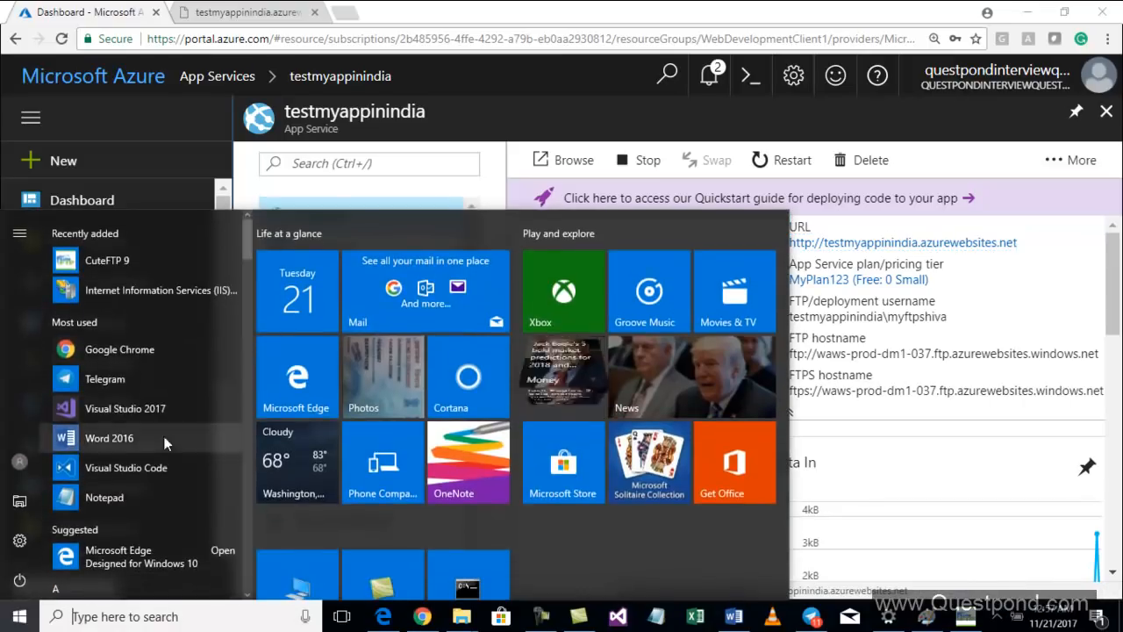
click(158, 408)
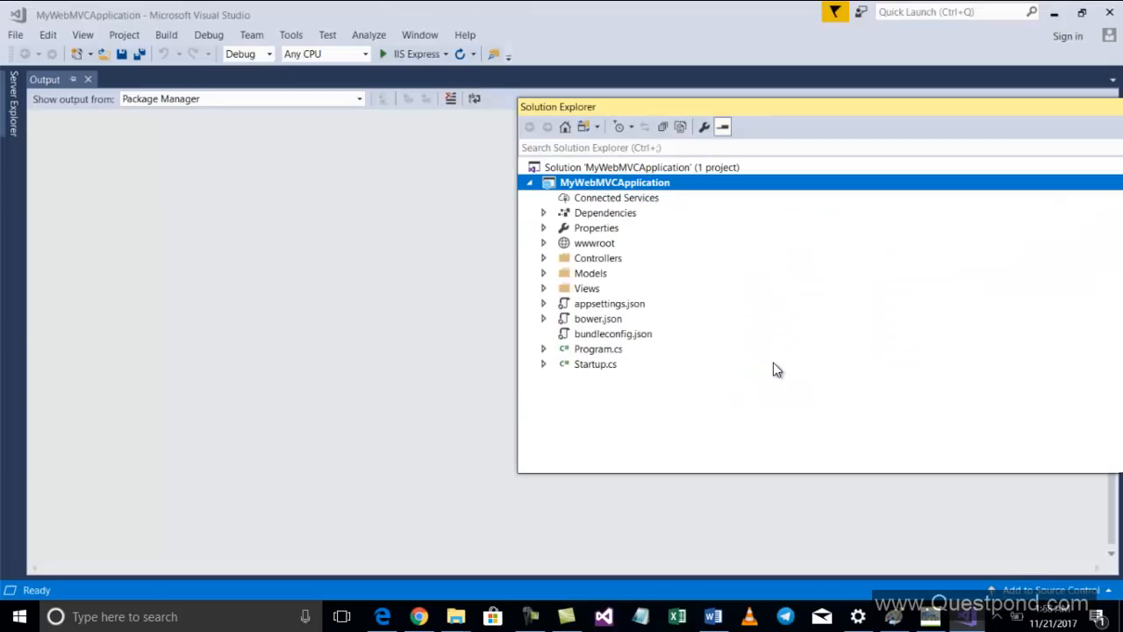
click(400, 229)
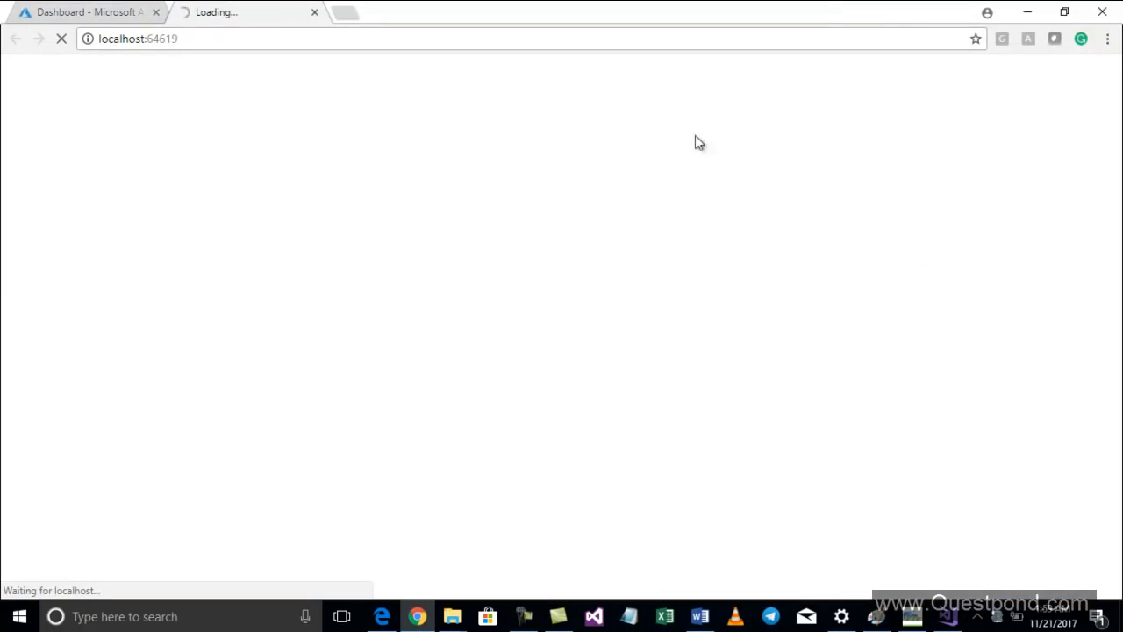
click(1064, 13)
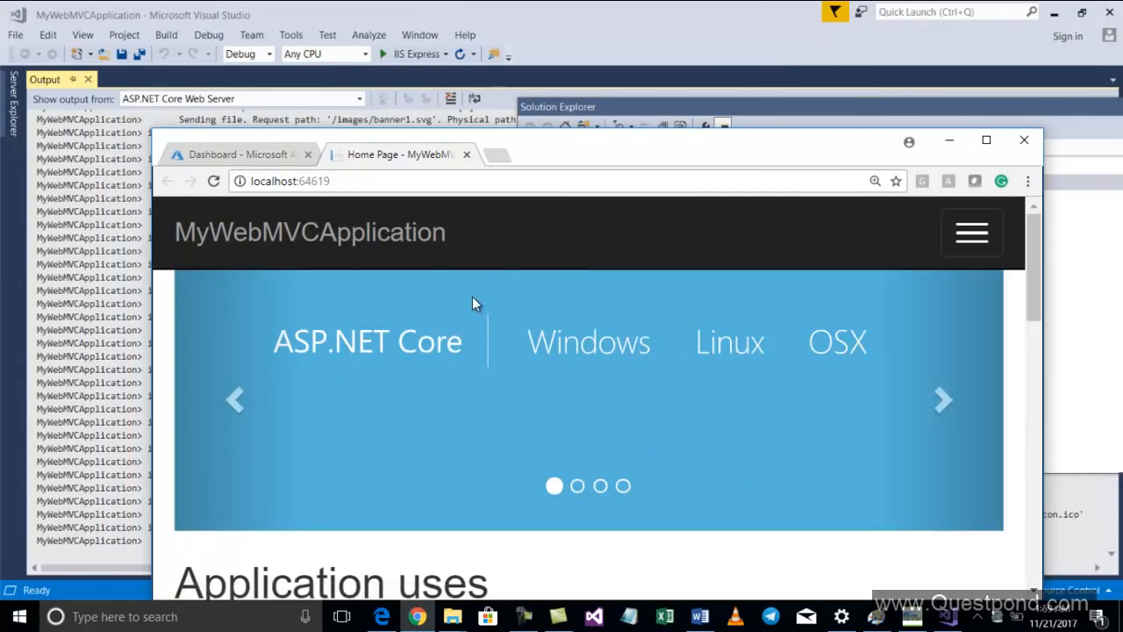
click(289, 180)
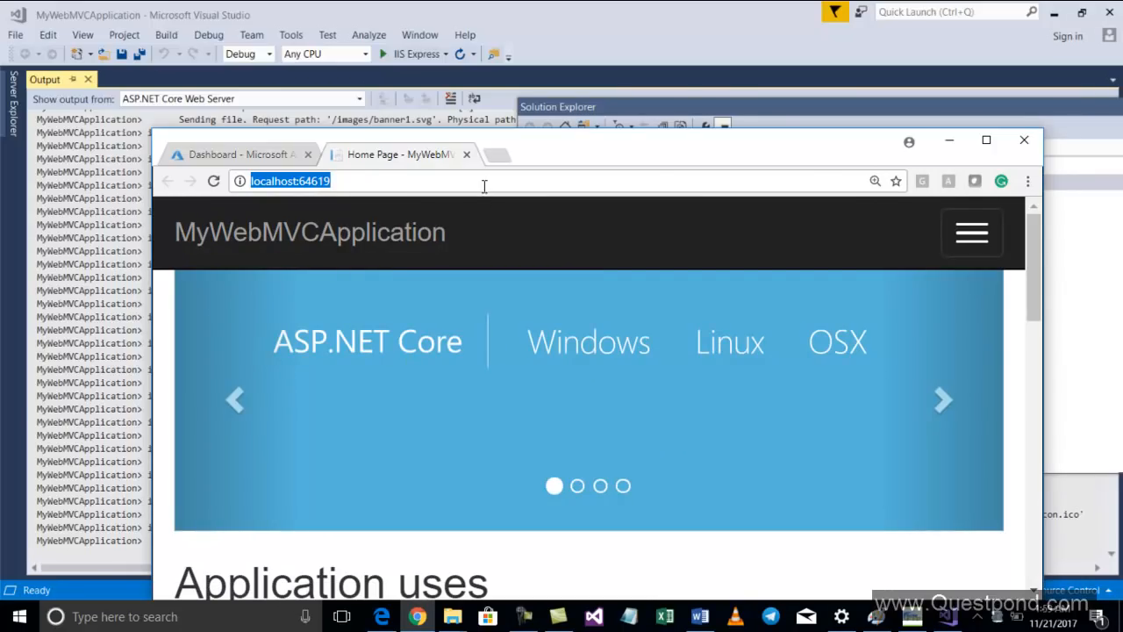
click(471, 160)
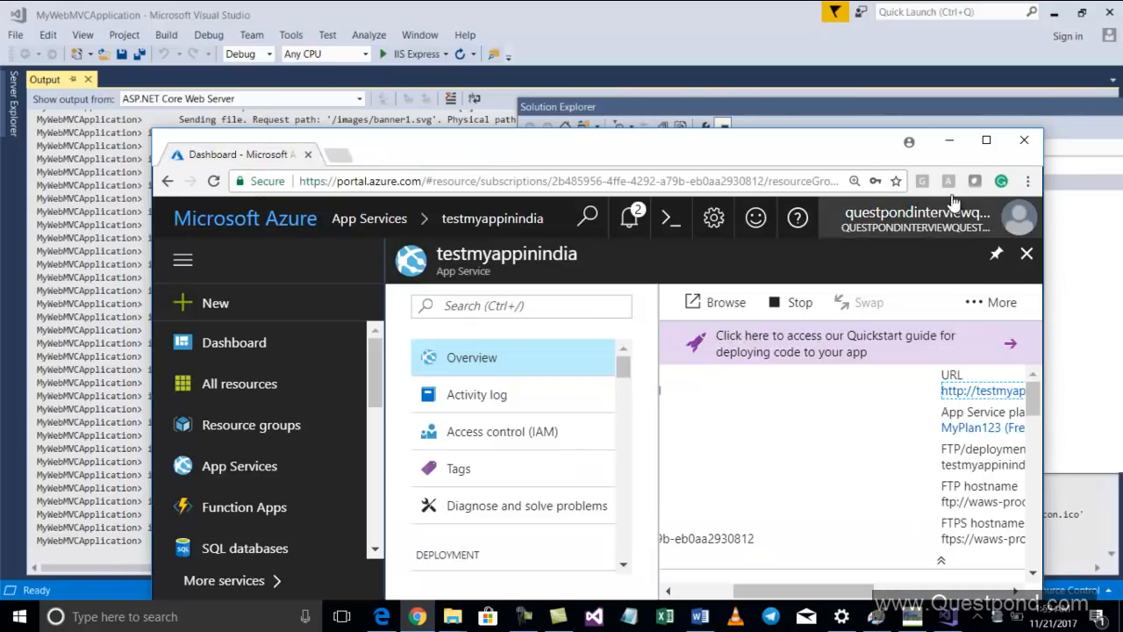
click(949, 140)
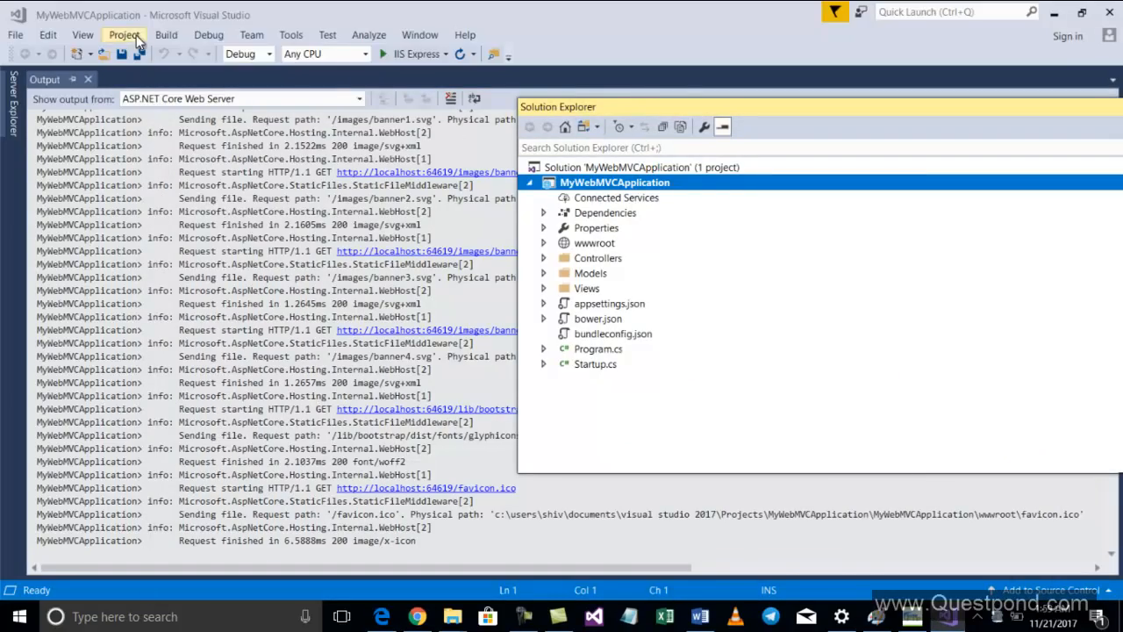
Open the Publish page for MyWebMVCApplication
click(162, 35)
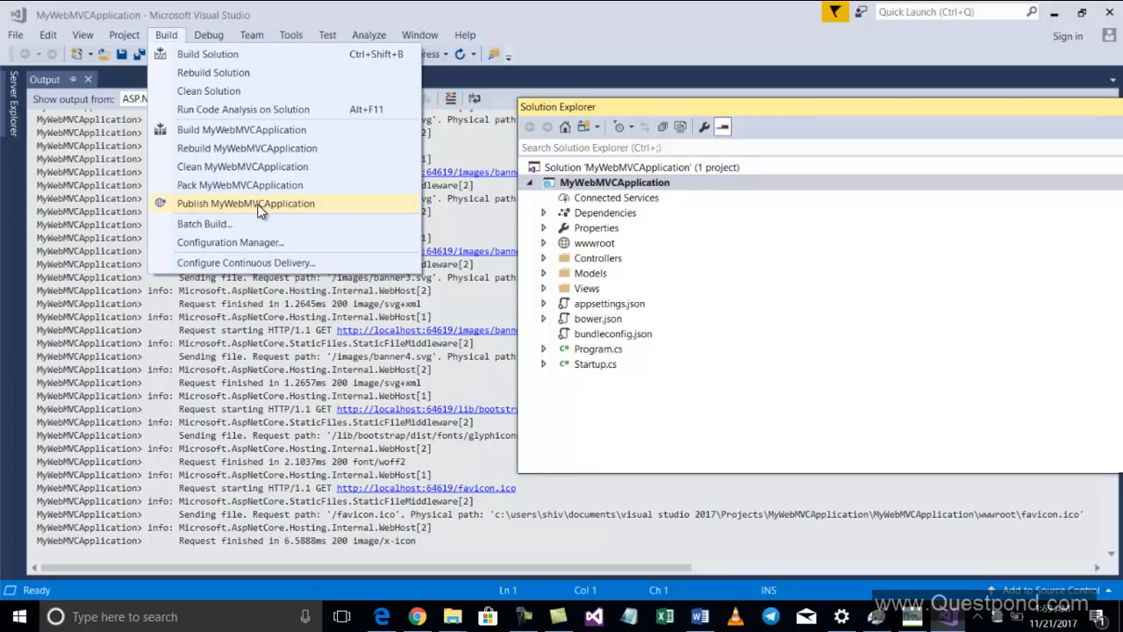
click(259, 207)
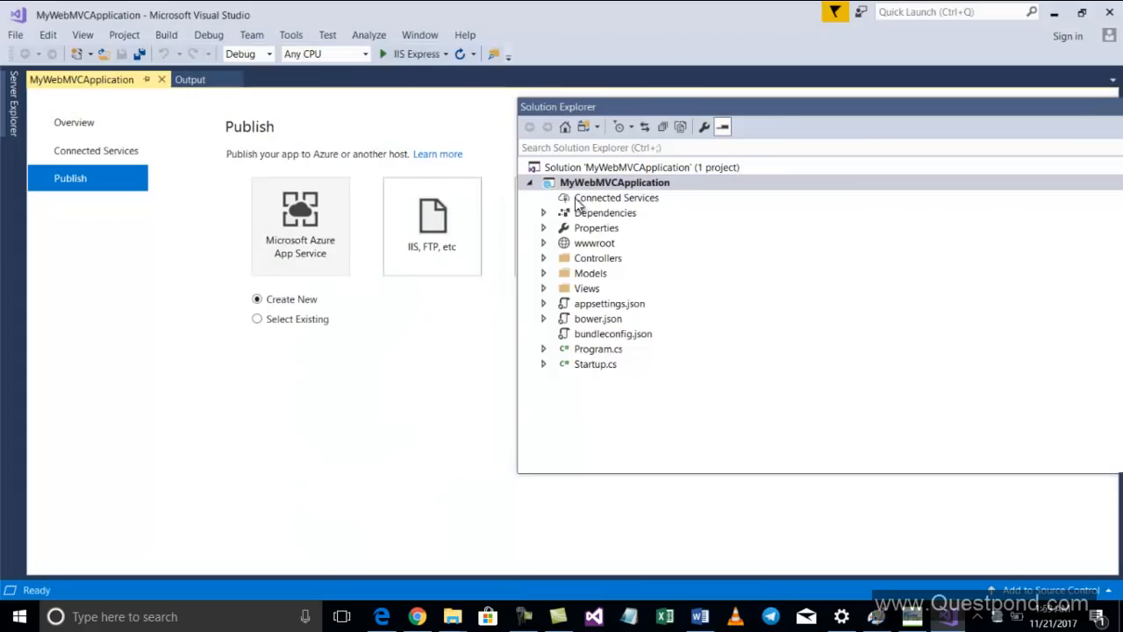
drag(618, 109, 729, 349)
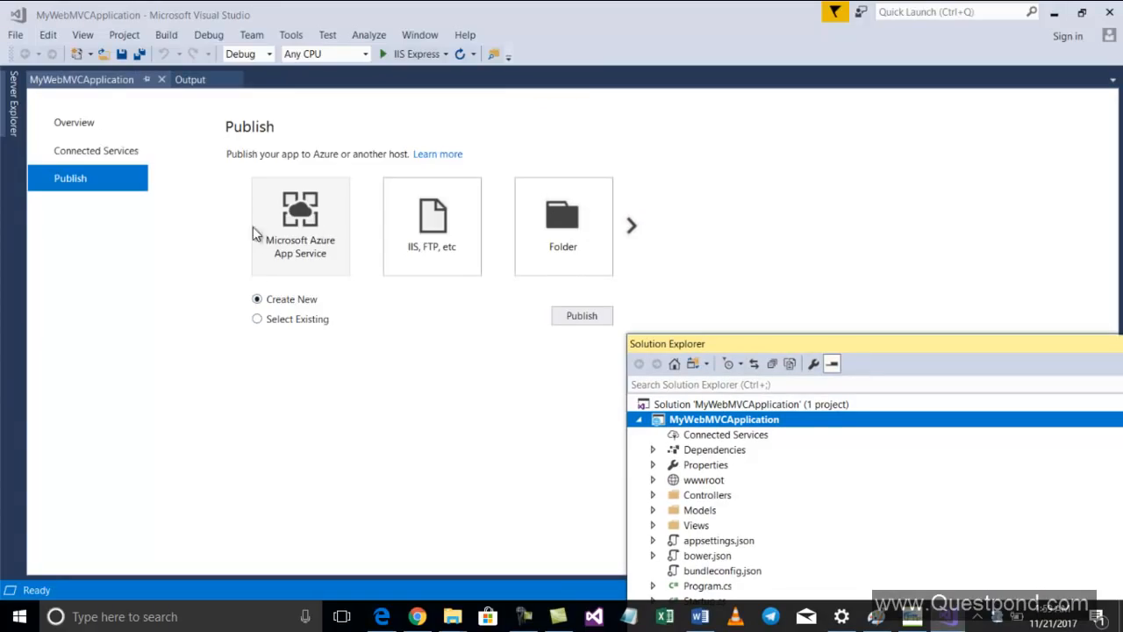
Choose Microsoft Azure App Service as the publish target with Select Existing and start publishing
click(446, 244)
click(298, 244)
click(407, 245)
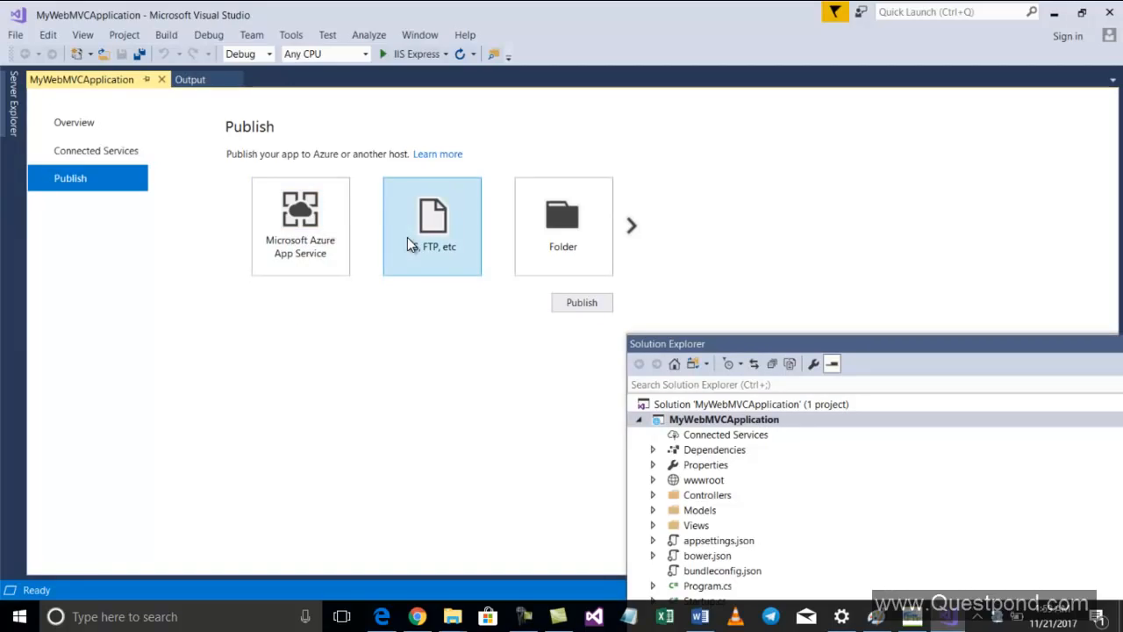
click(297, 251)
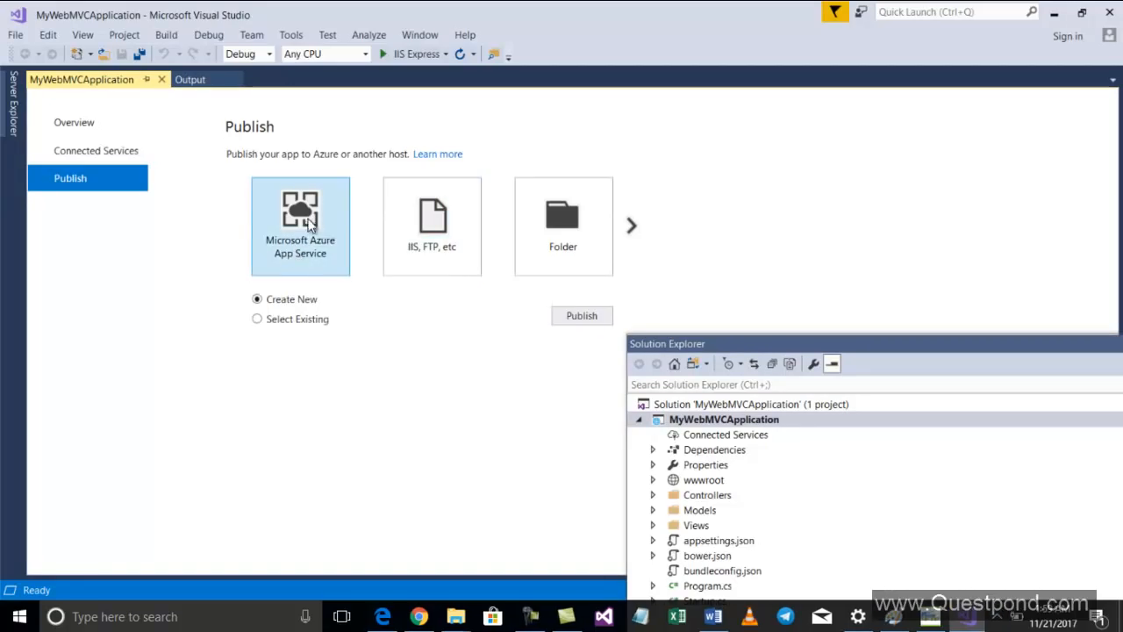
click(291, 321)
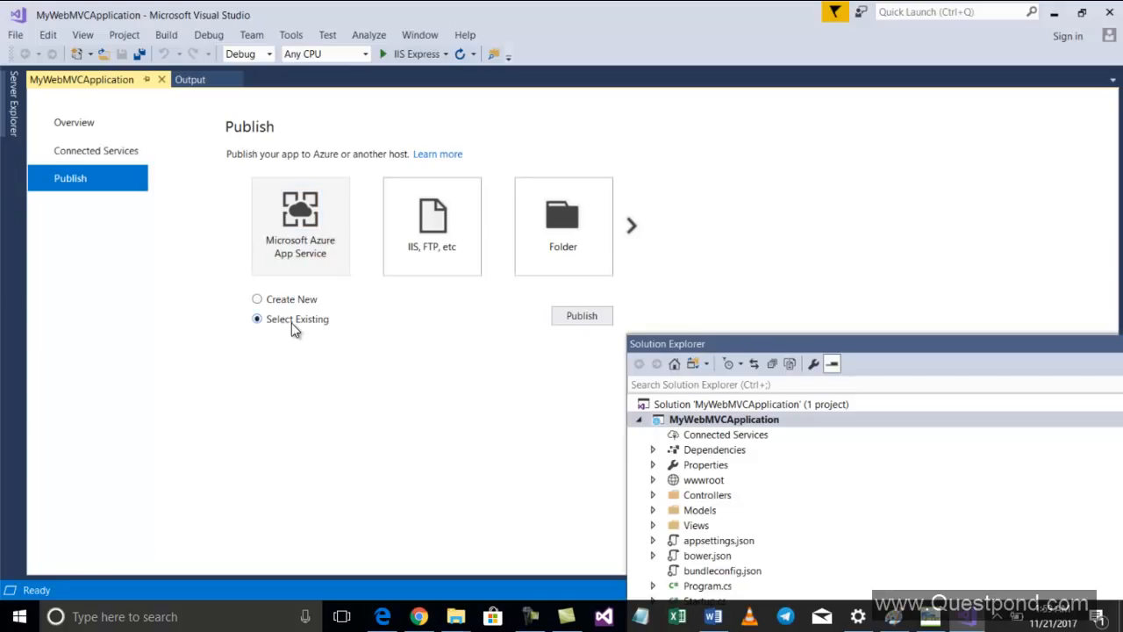
click(583, 317)
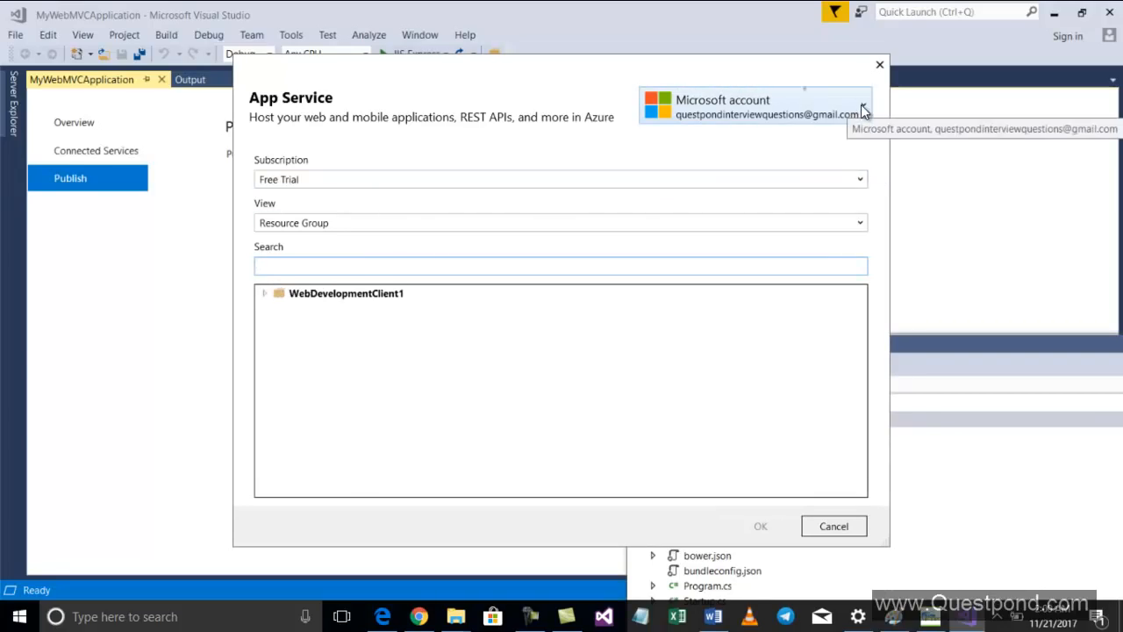
click(863, 111)
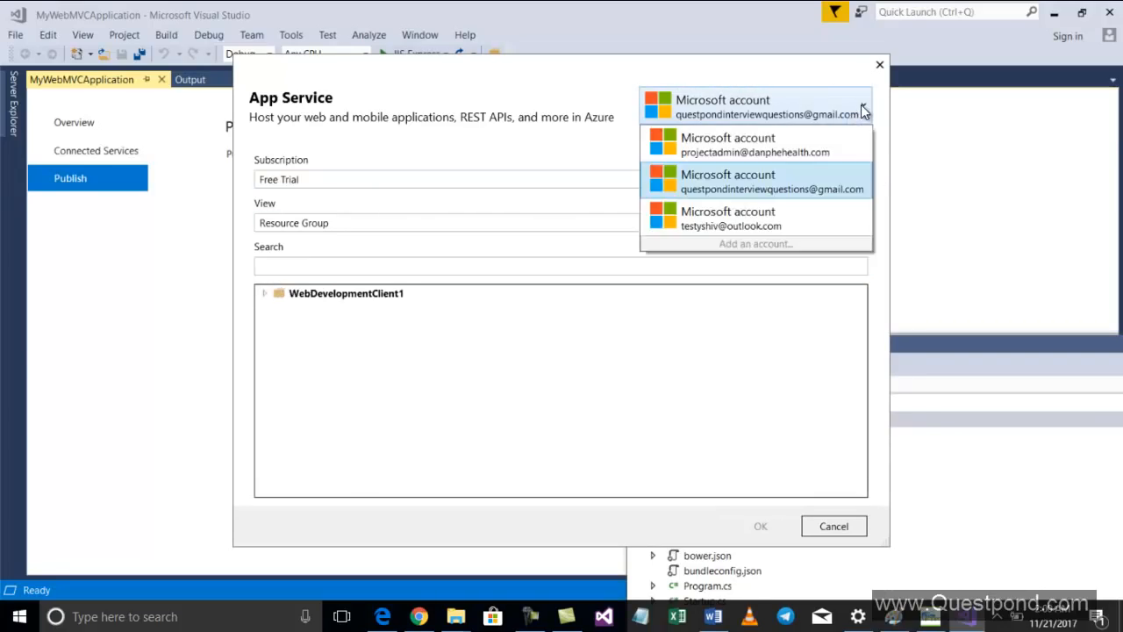
click(824, 77)
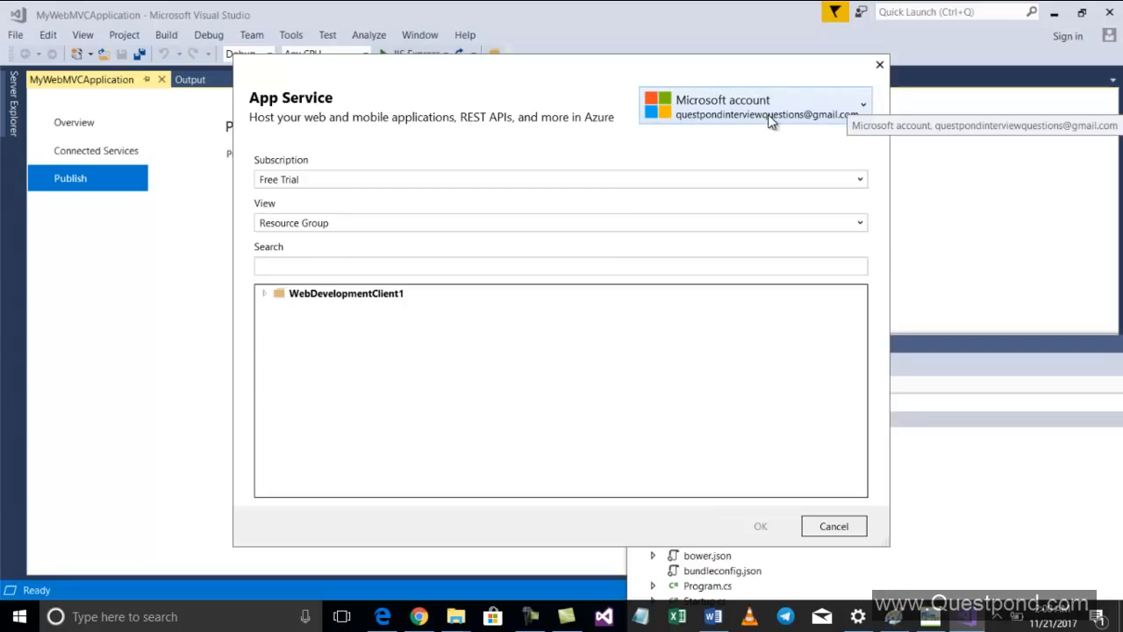
click(856, 114)
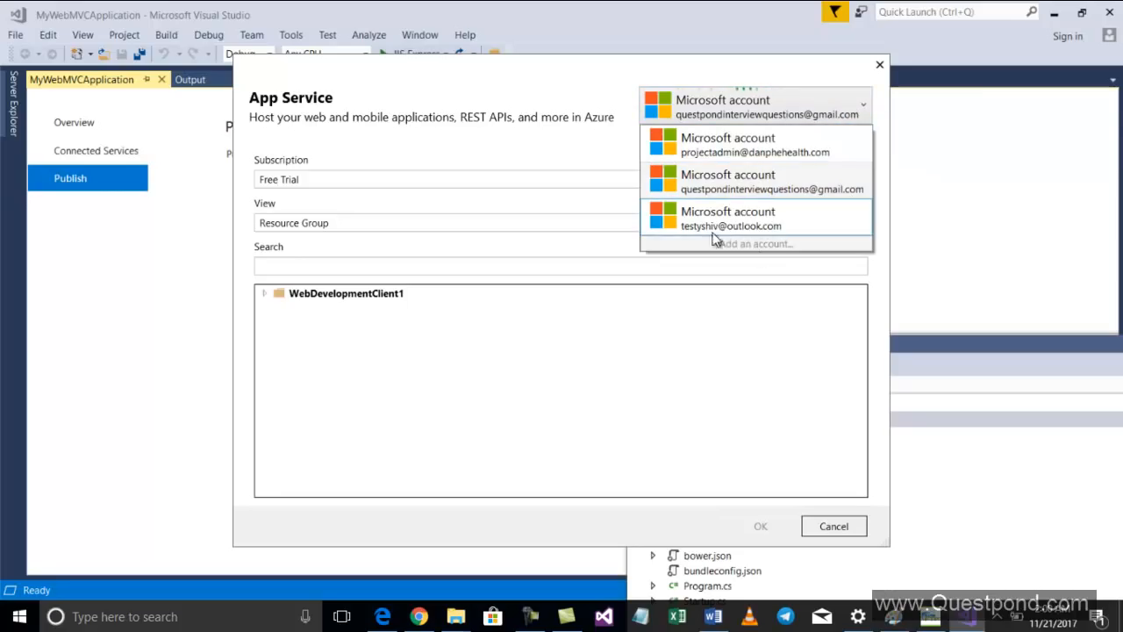
click(521, 86)
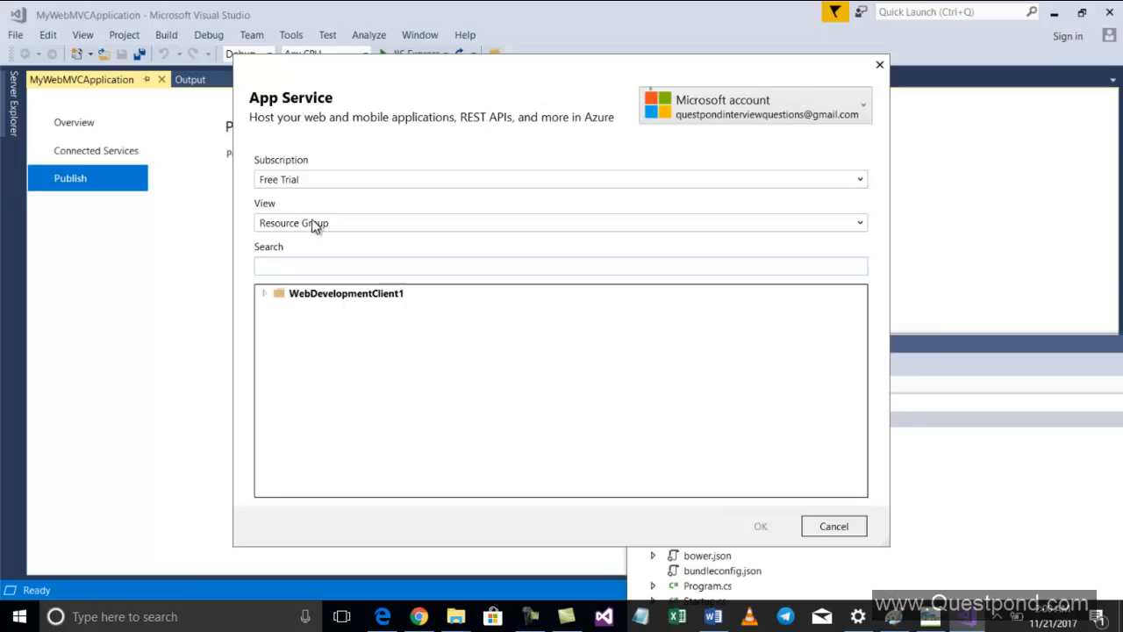
click(855, 225)
click(375, 244)
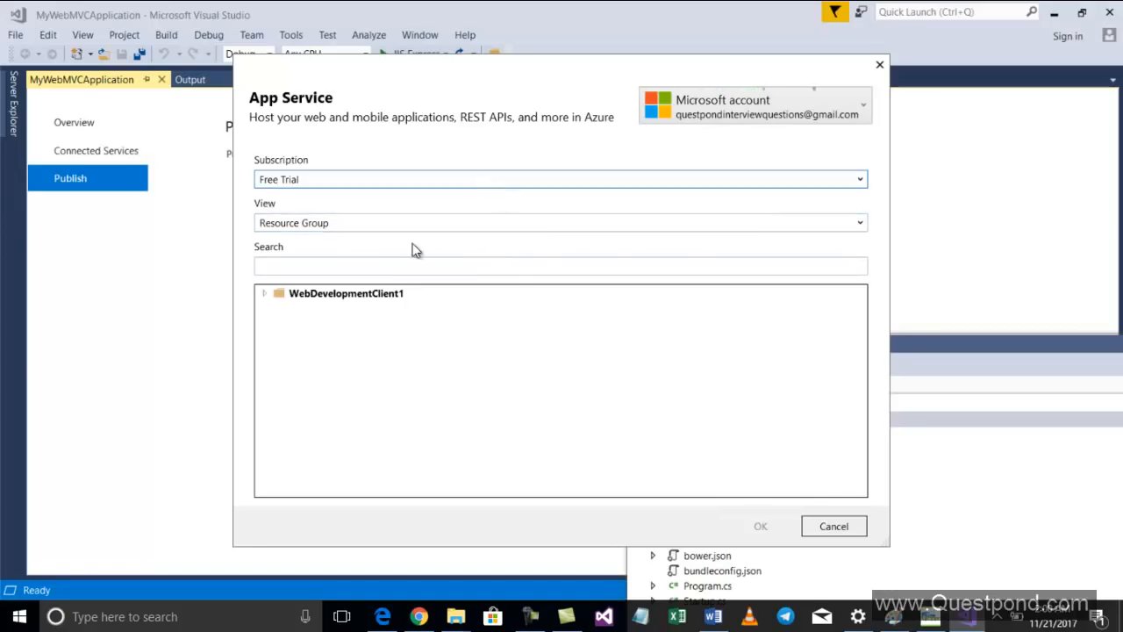
Select the existing testmyappinindia web app under WebDevelopmentClient1 and confirm it as the target
click(265, 295)
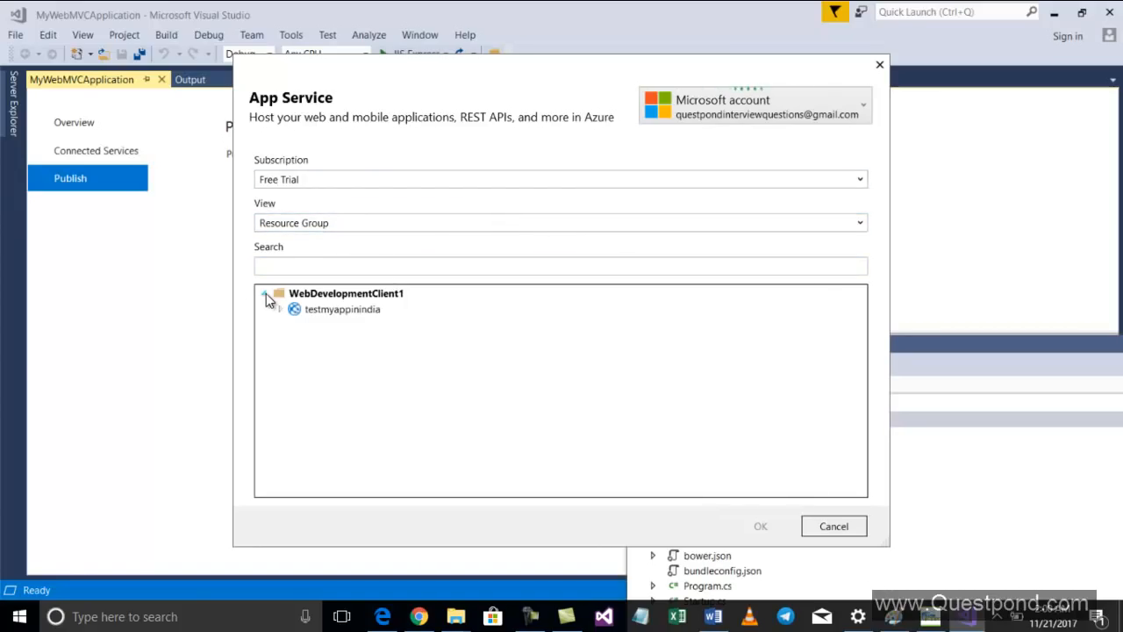
click(279, 308)
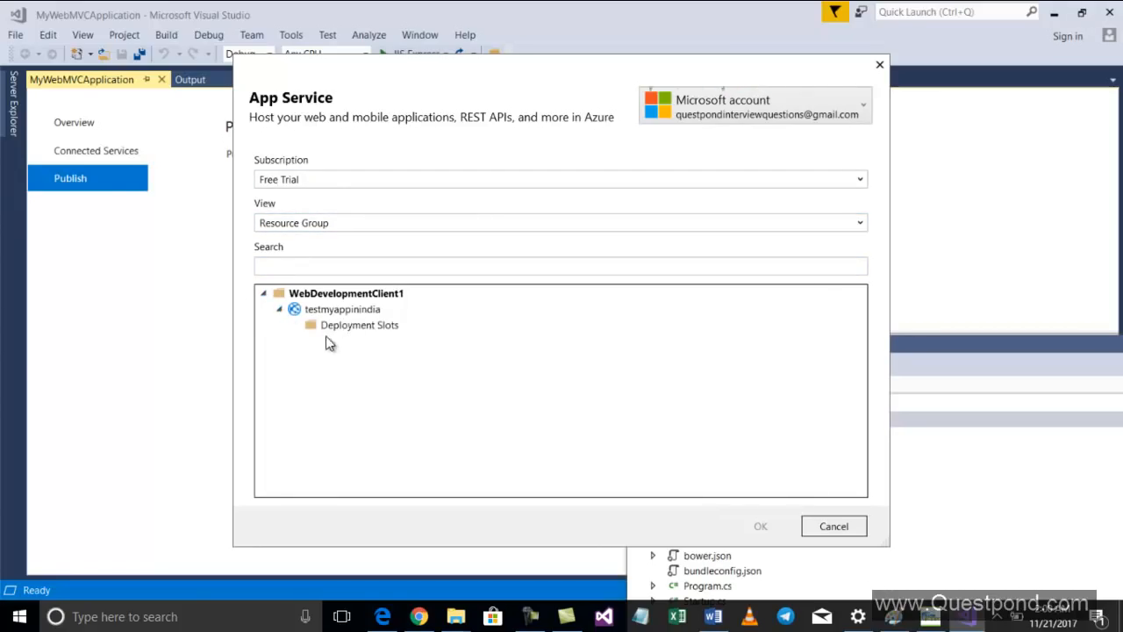
click(329, 317)
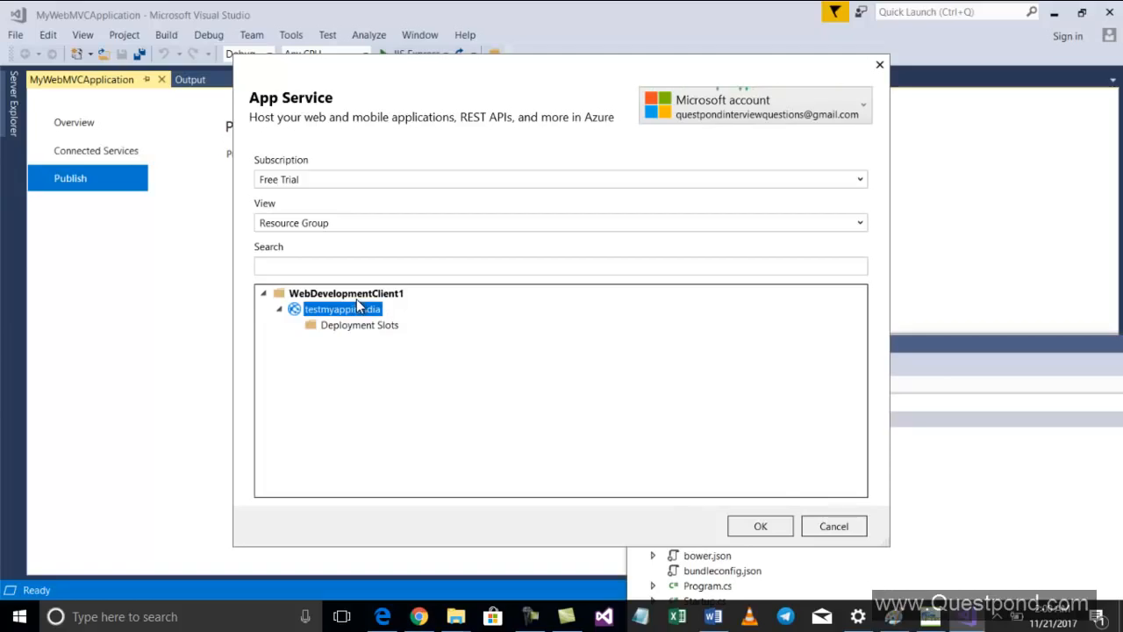
click(756, 526)
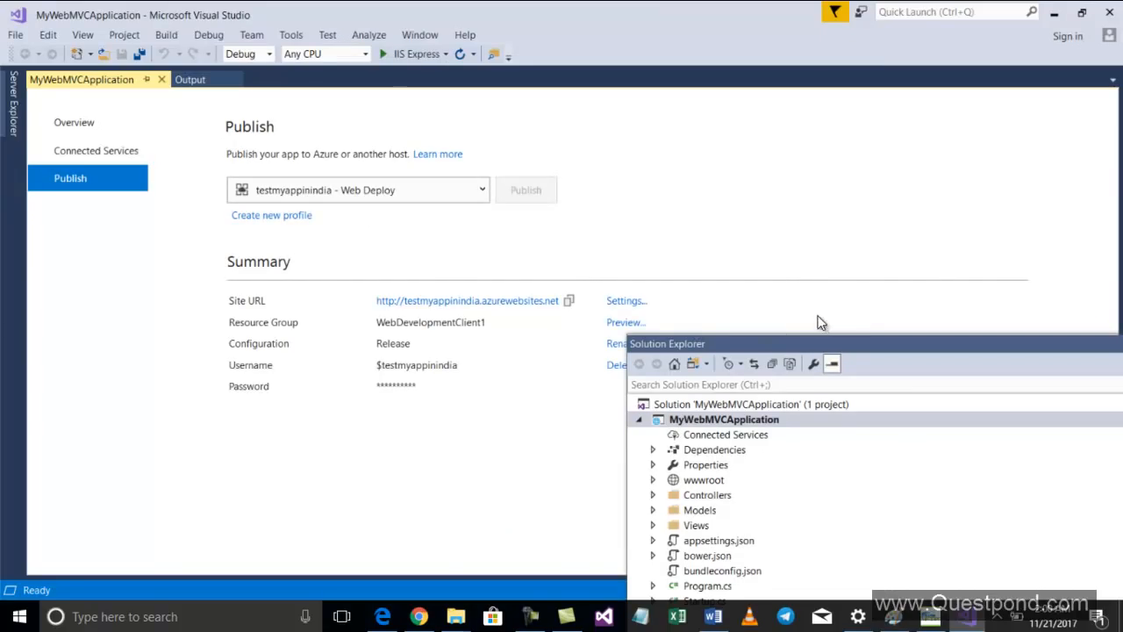
Publish the application to testmyappinindia using the Web Deploy profile
drag(737, 344, 812, 281)
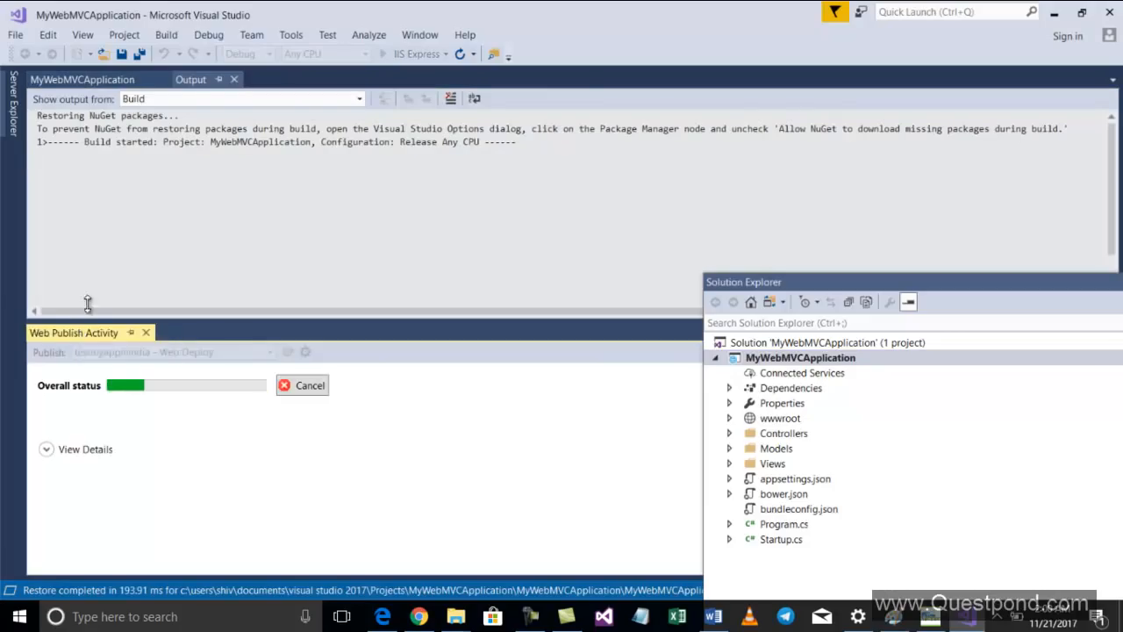
drag(78, 328, 104, 222)
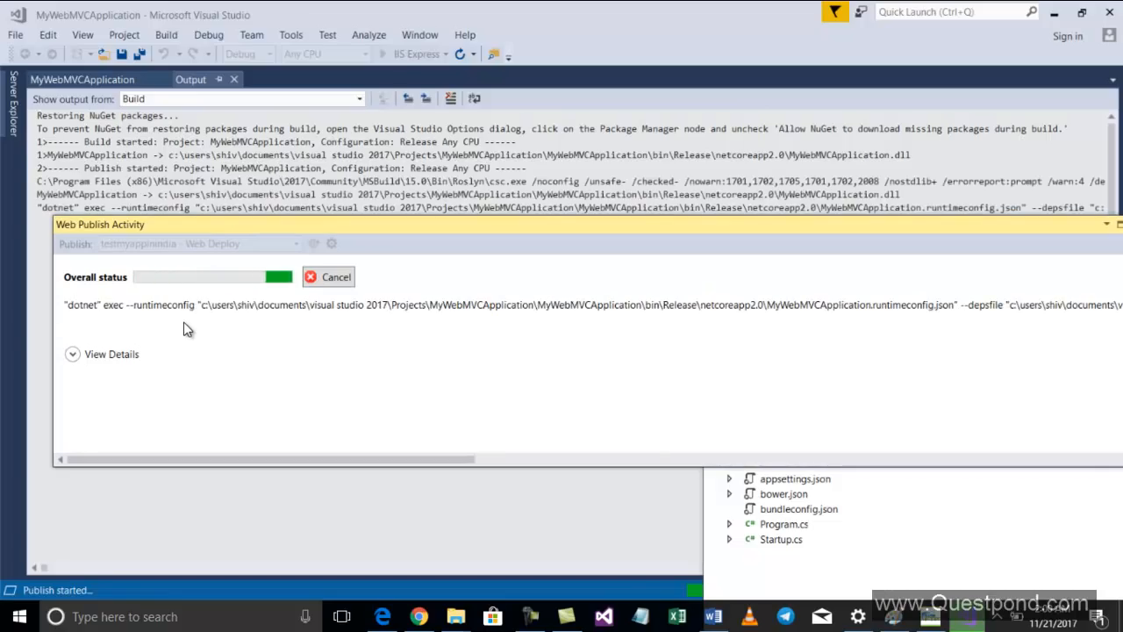
drag(311, 228, 339, 264)
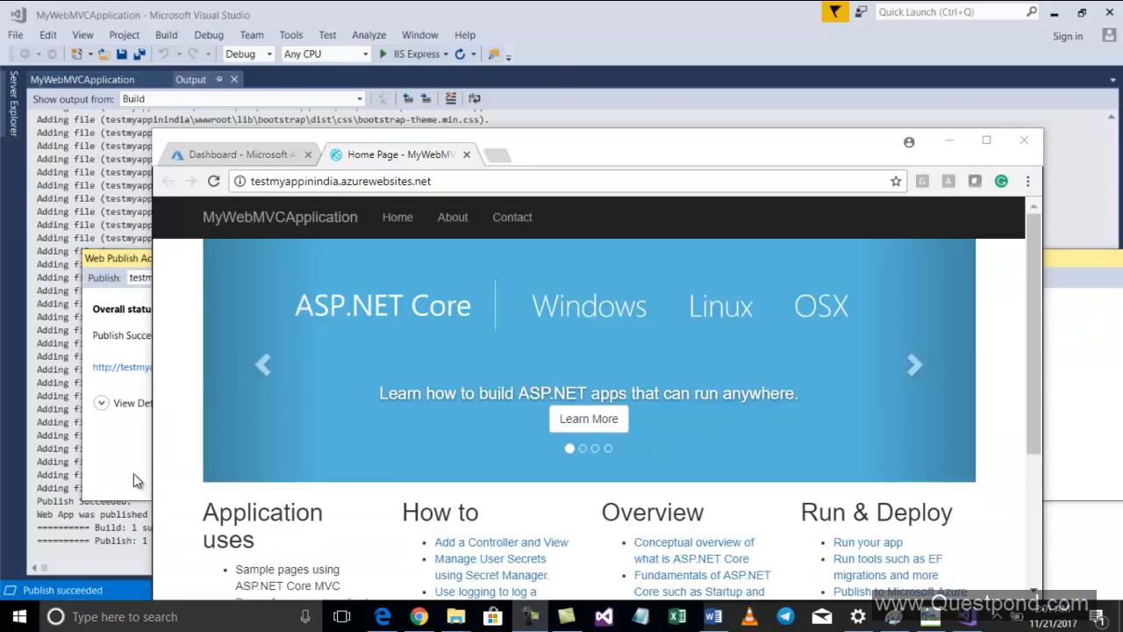
click(133, 472)
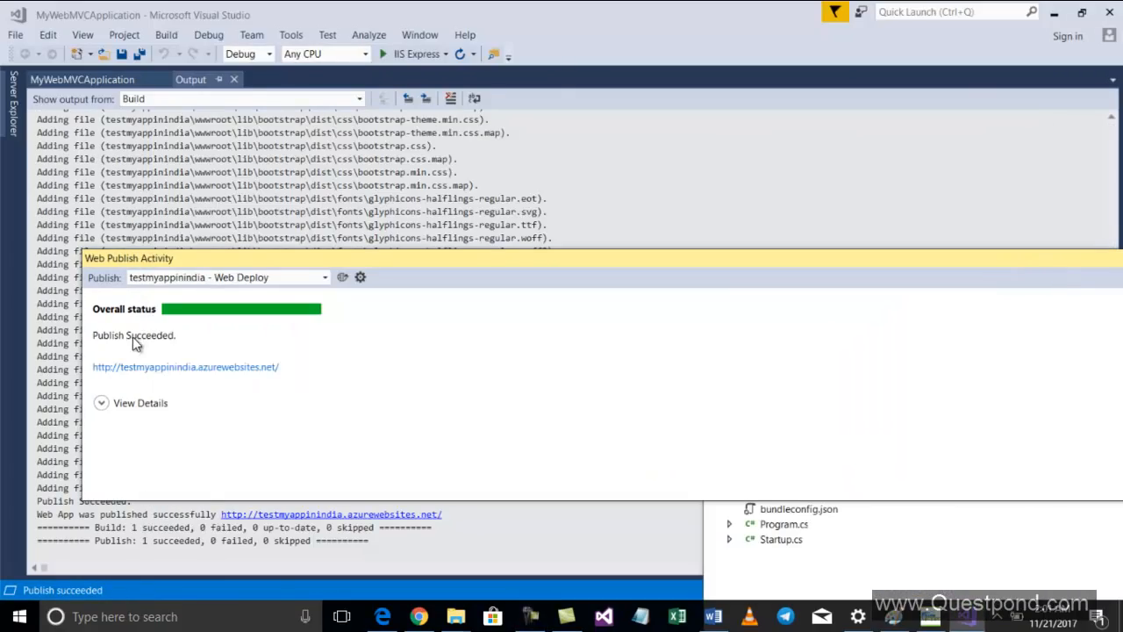
Open the published site testmyappinindia.azurewebsites.net in the browser and maximize the window
click(222, 368)
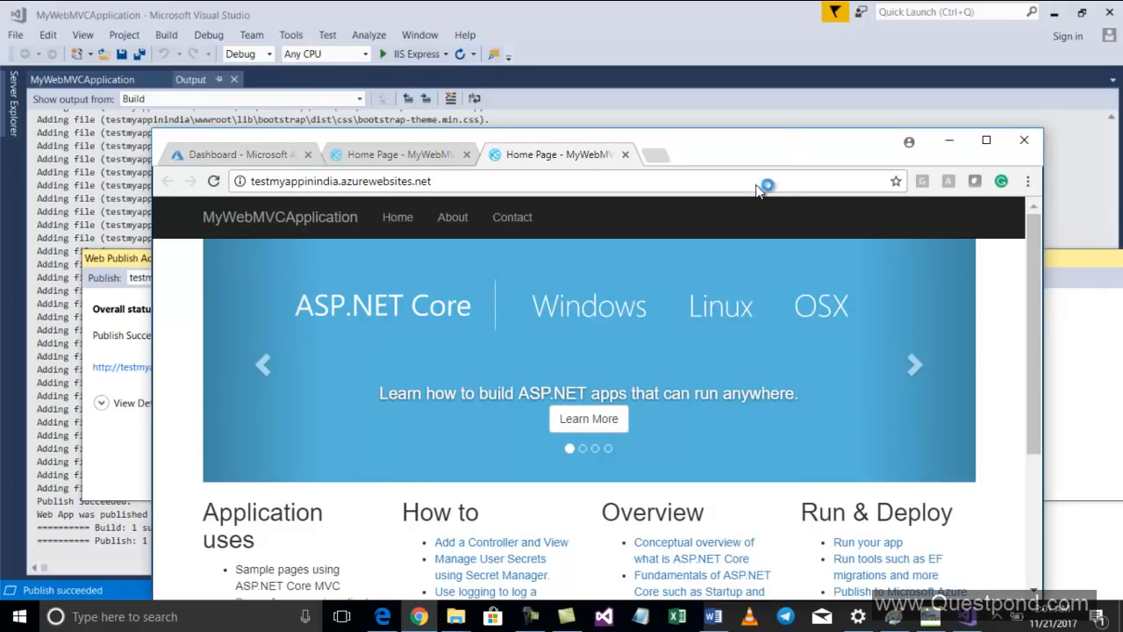
click(985, 142)
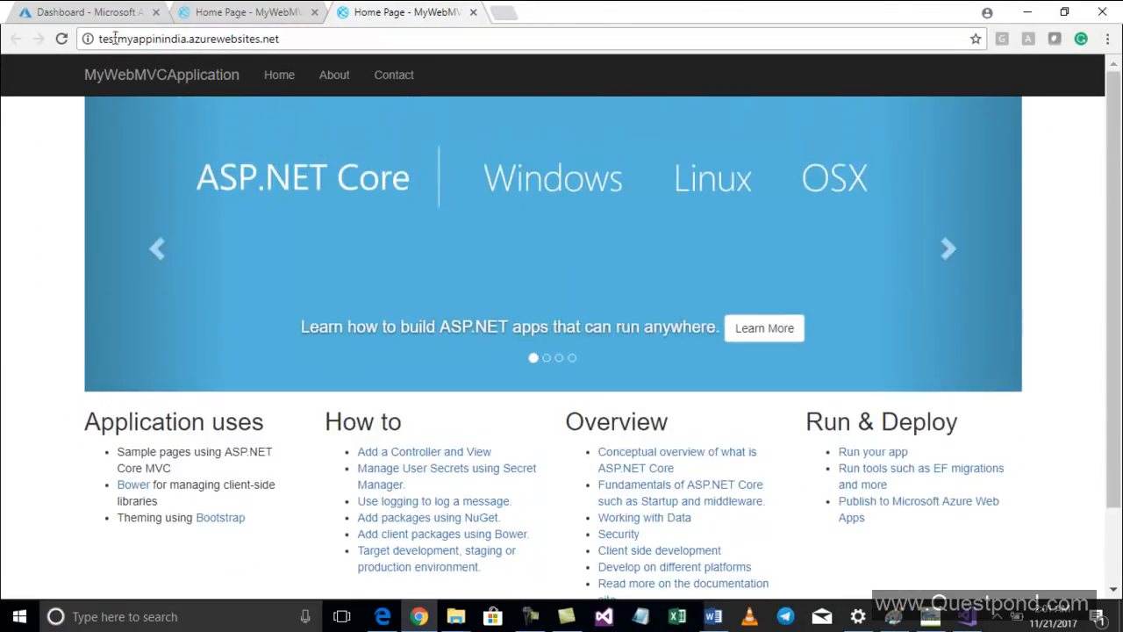
click(177, 38)
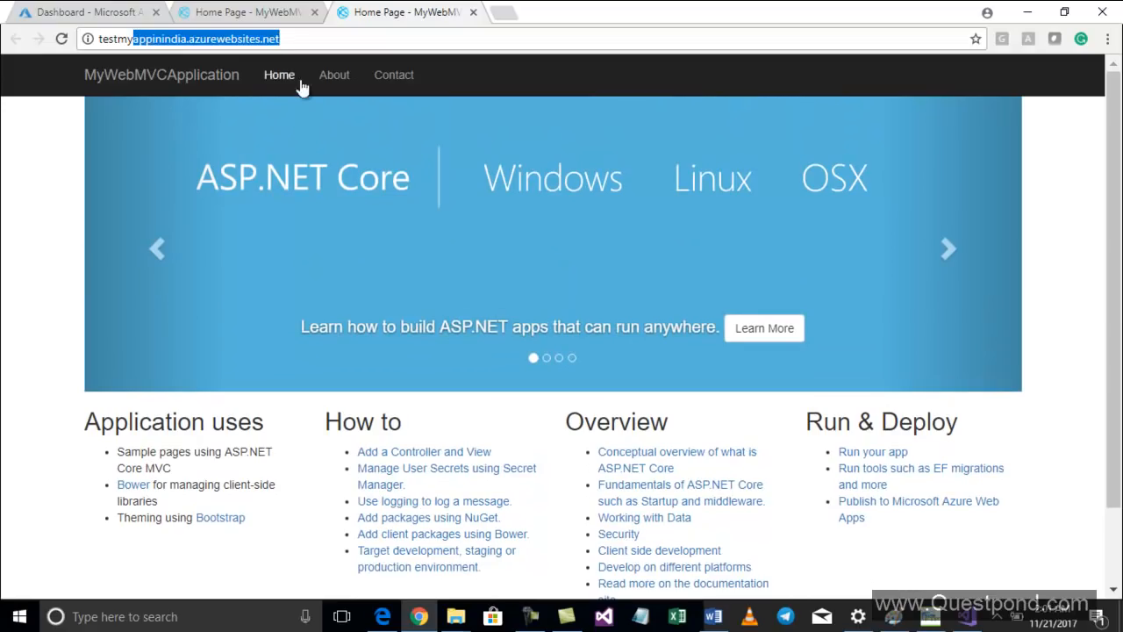
Switch to the Azure portal tab and open the notifications panel
click(74, 9)
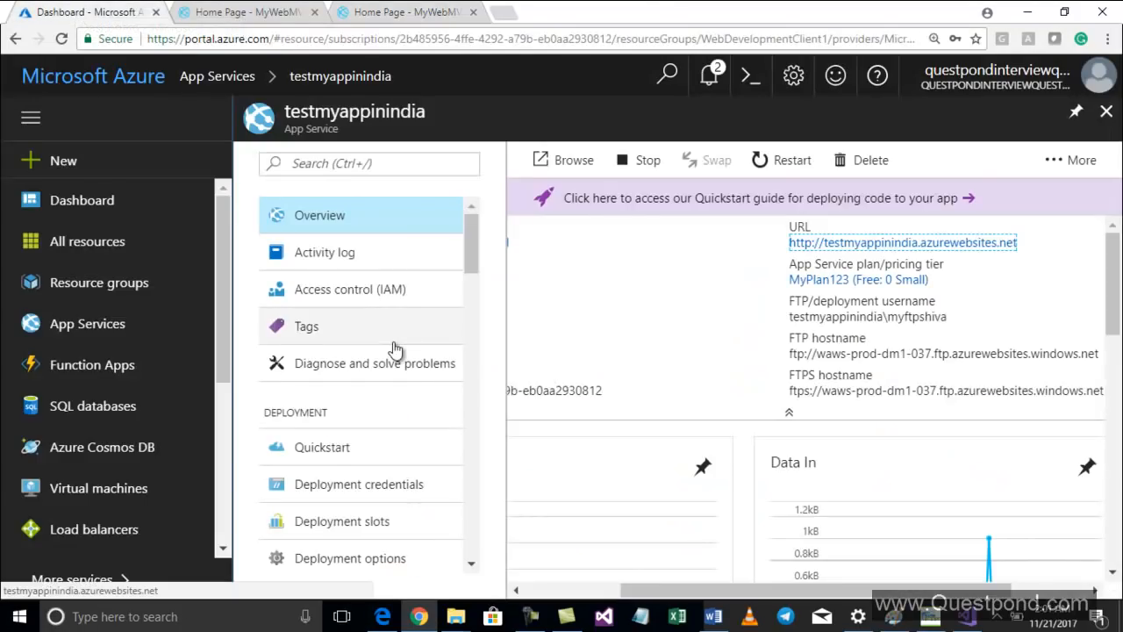
click(709, 77)
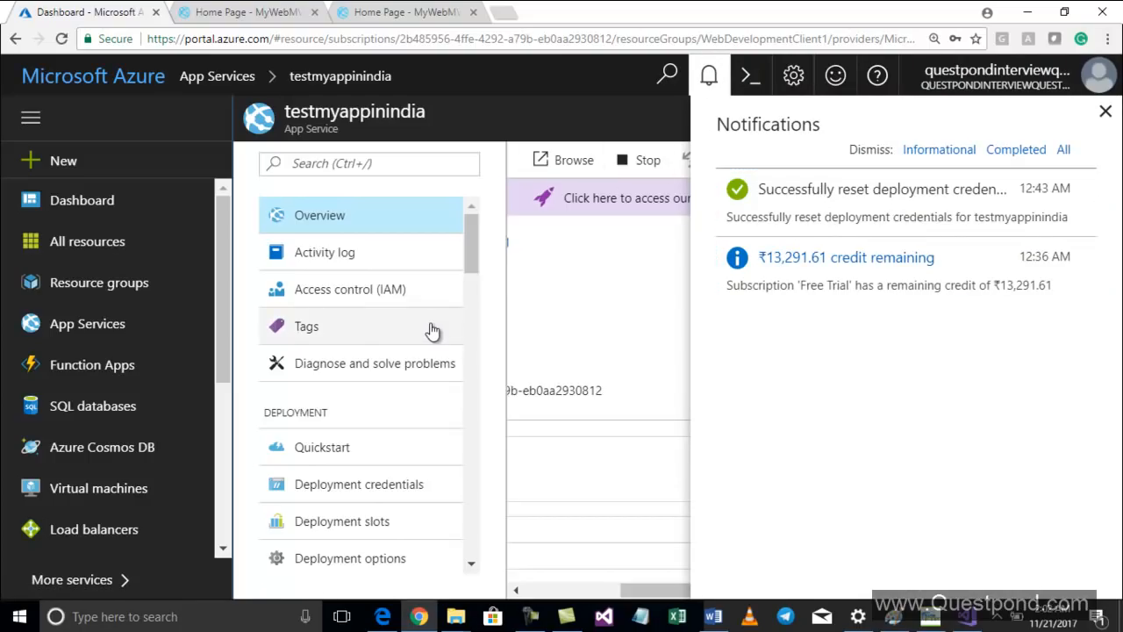
Open the testmyappinindia web app's Console and close the notifications panel
scroll(427, 328, down, 2)
scroll(430, 328, down, 3)
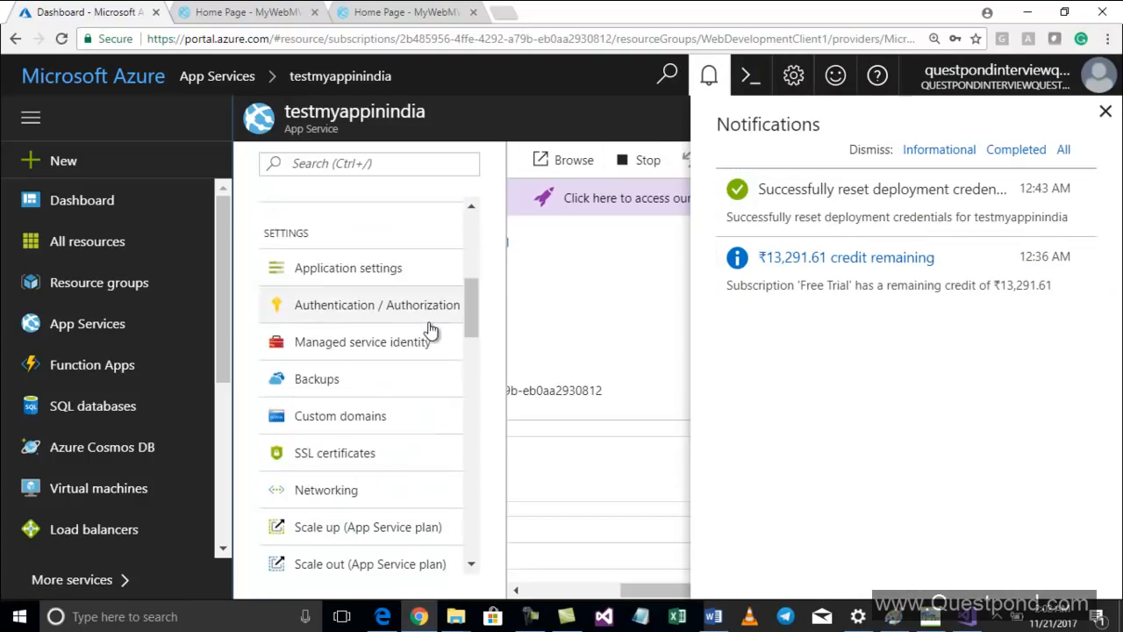
scroll(431, 332, down, 1)
scroll(431, 336, down, 3)
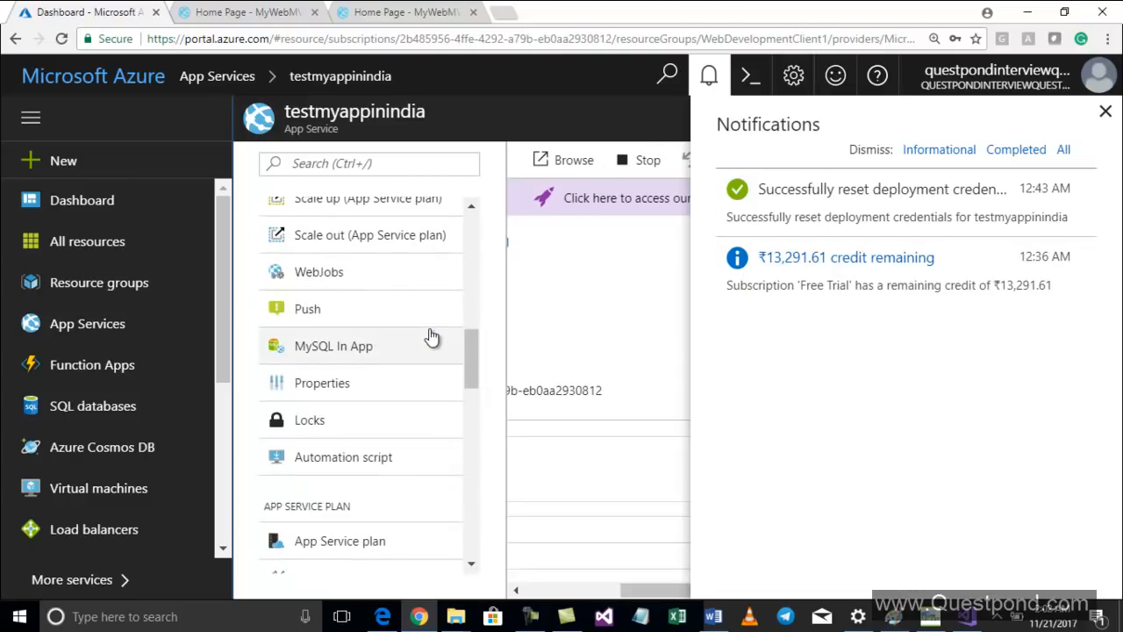
scroll(431, 336, down, 3)
scroll(430, 336, up, 4)
scroll(430, 336, up, 6)
scroll(431, 336, up, 2)
scroll(431, 336, down, 4)
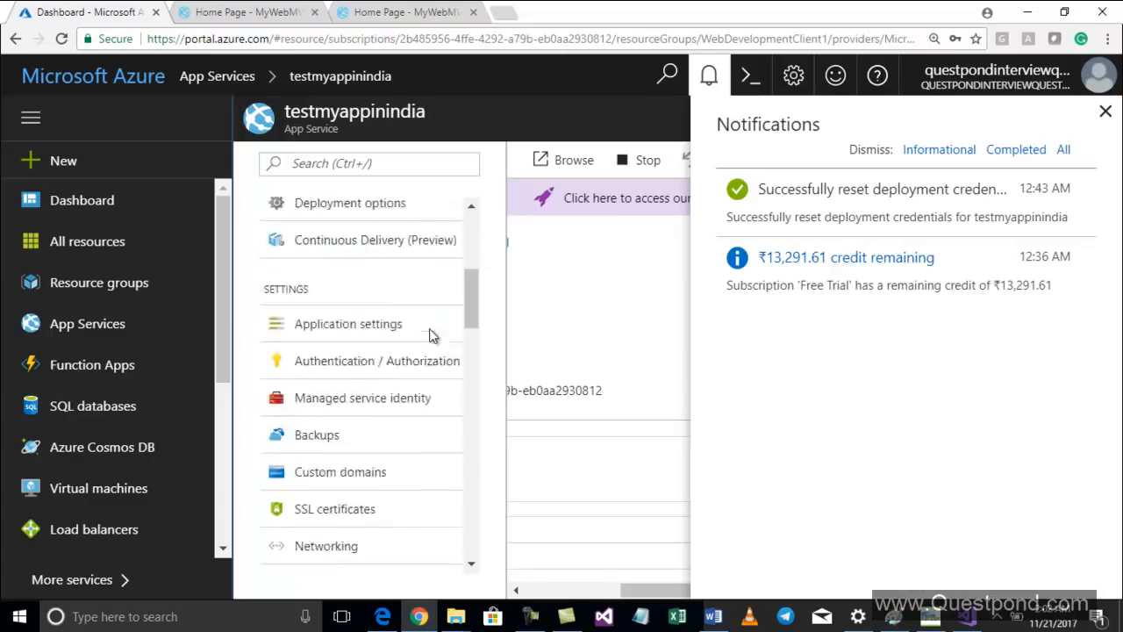
scroll(430, 336, down, 2)
scroll(431, 336, down, 3)
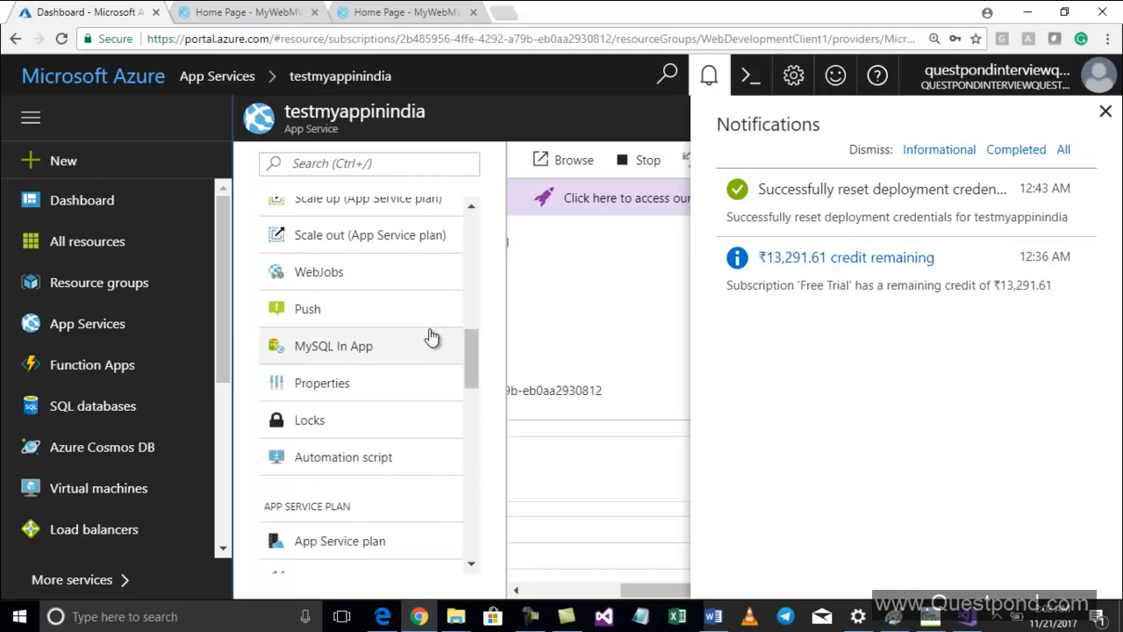
scroll(431, 336, down, 3)
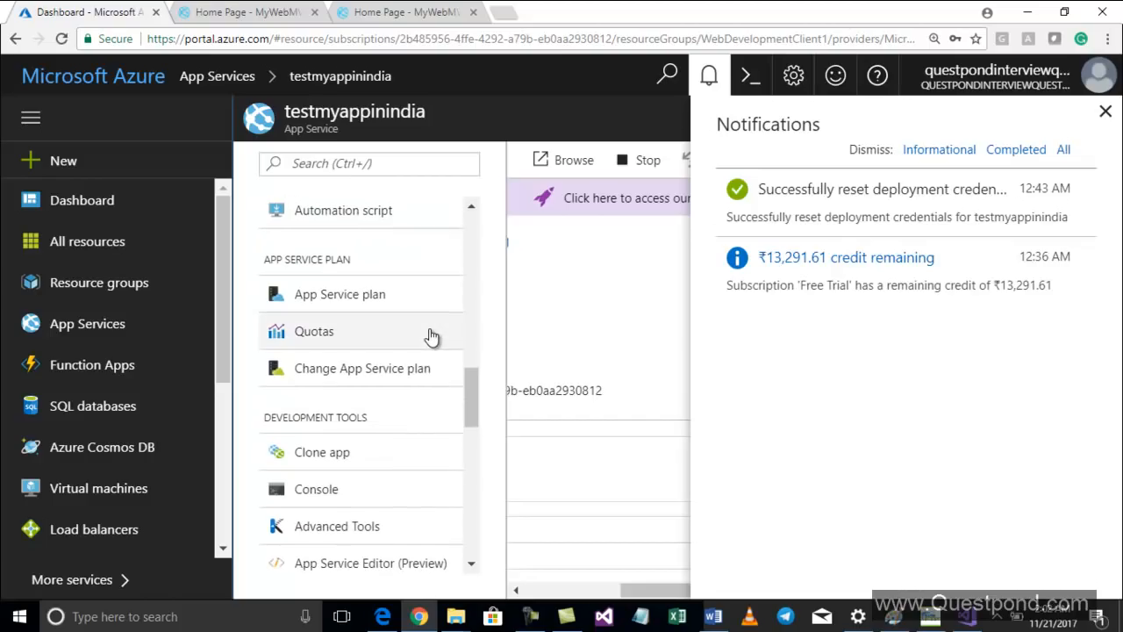
click(357, 494)
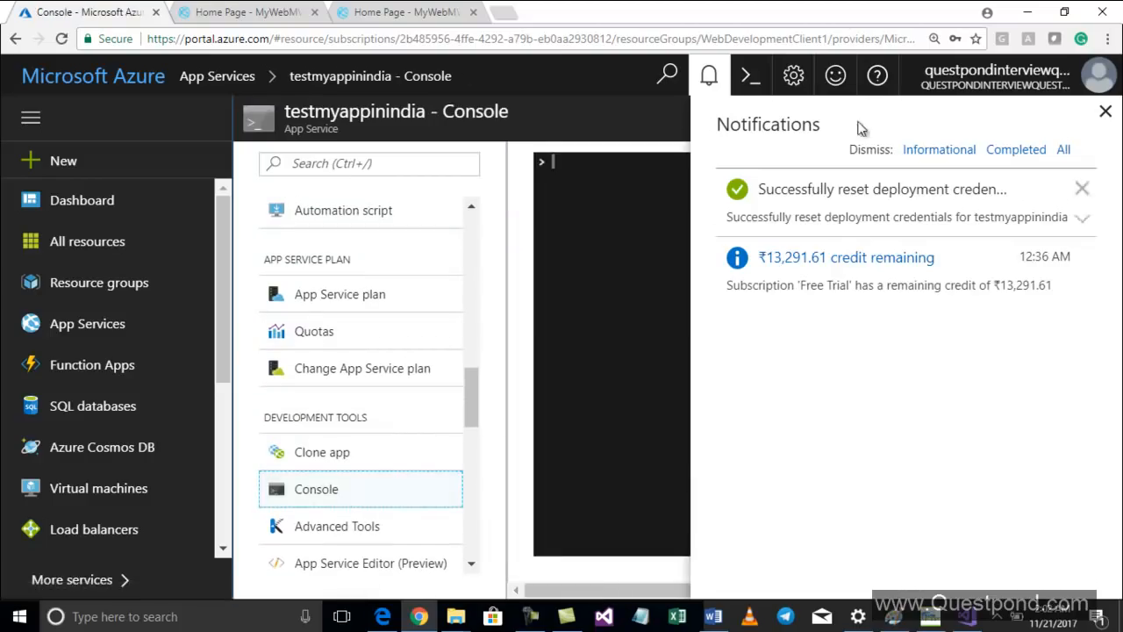
click(1105, 111)
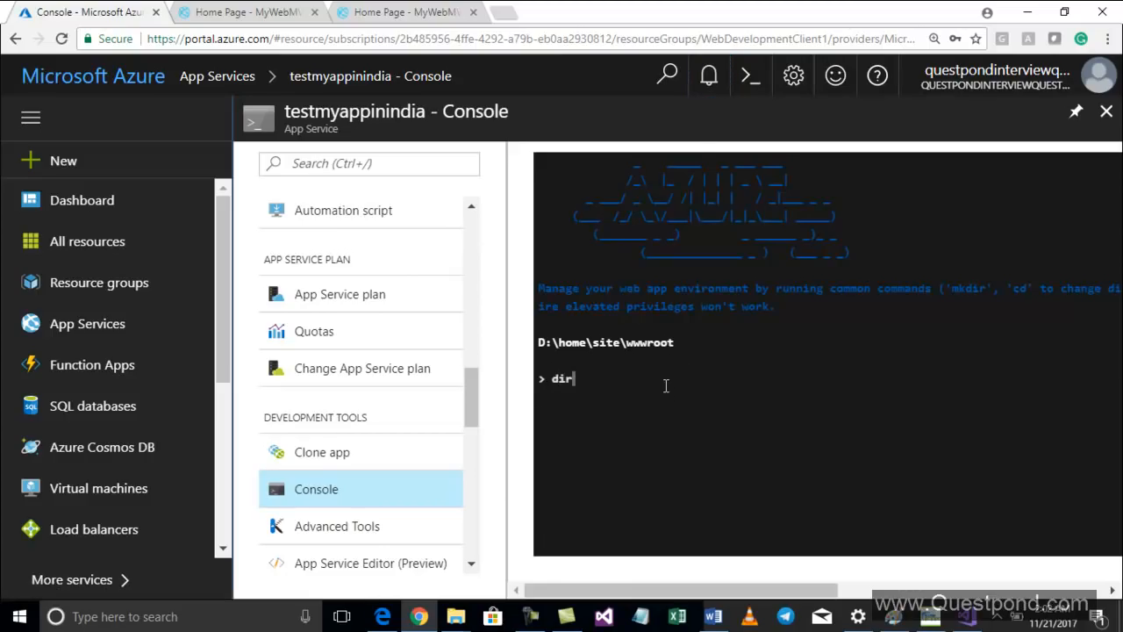
Run dir in the console and examine the listed wwwroot files
key(Return)
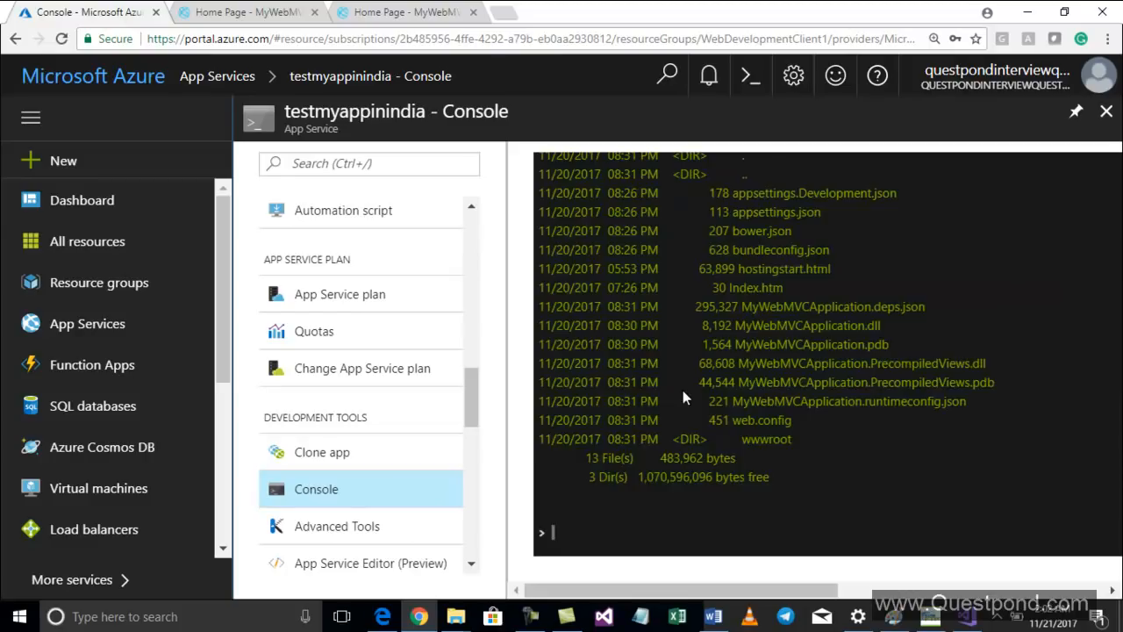
scroll(682, 391, up, 3)
scroll(682, 391, down, 1)
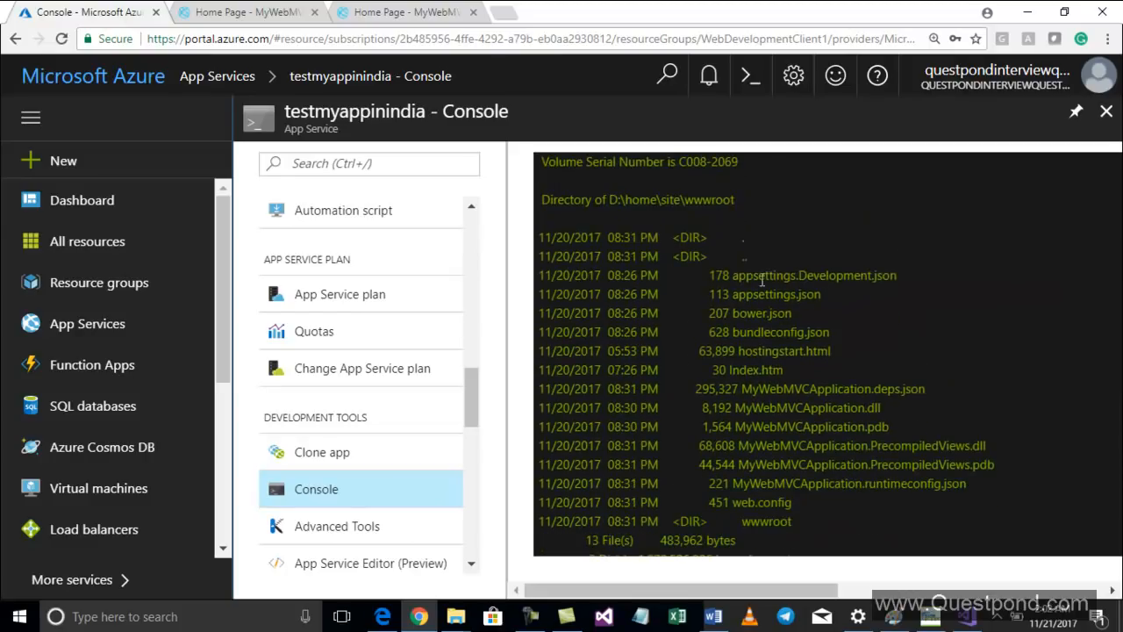
drag(760, 277, 915, 267)
drag(739, 314, 827, 323)
drag(762, 352, 830, 353)
drag(753, 371, 820, 372)
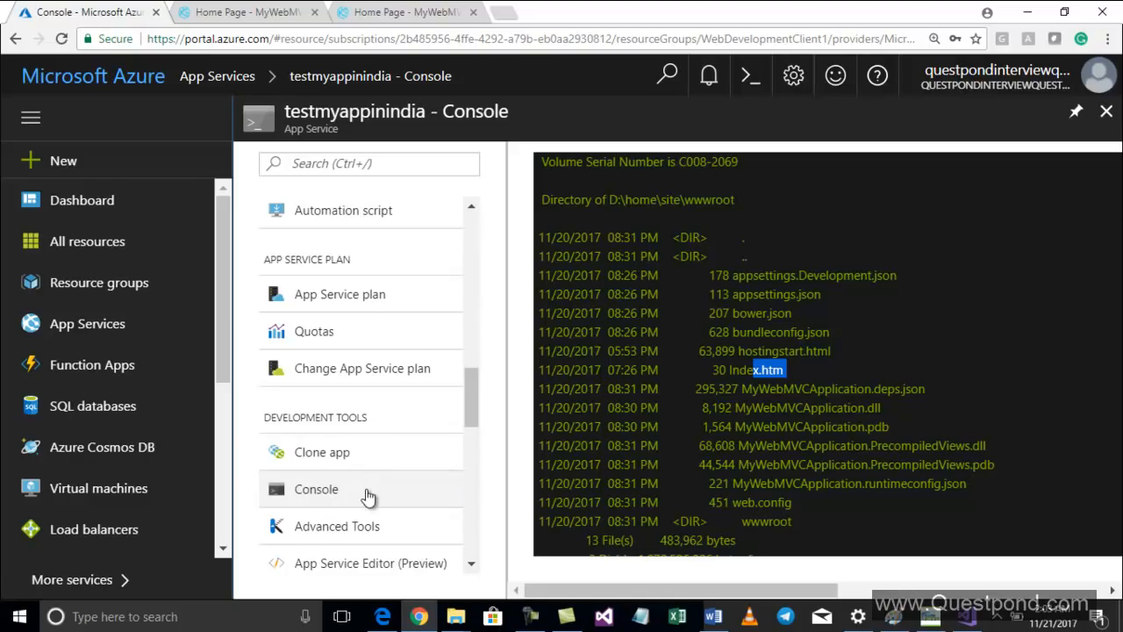
Browse the web app's Properties, Application settings, Overview and Deployment credentials pages
scroll(386, 341, up, 2)
click(380, 319)
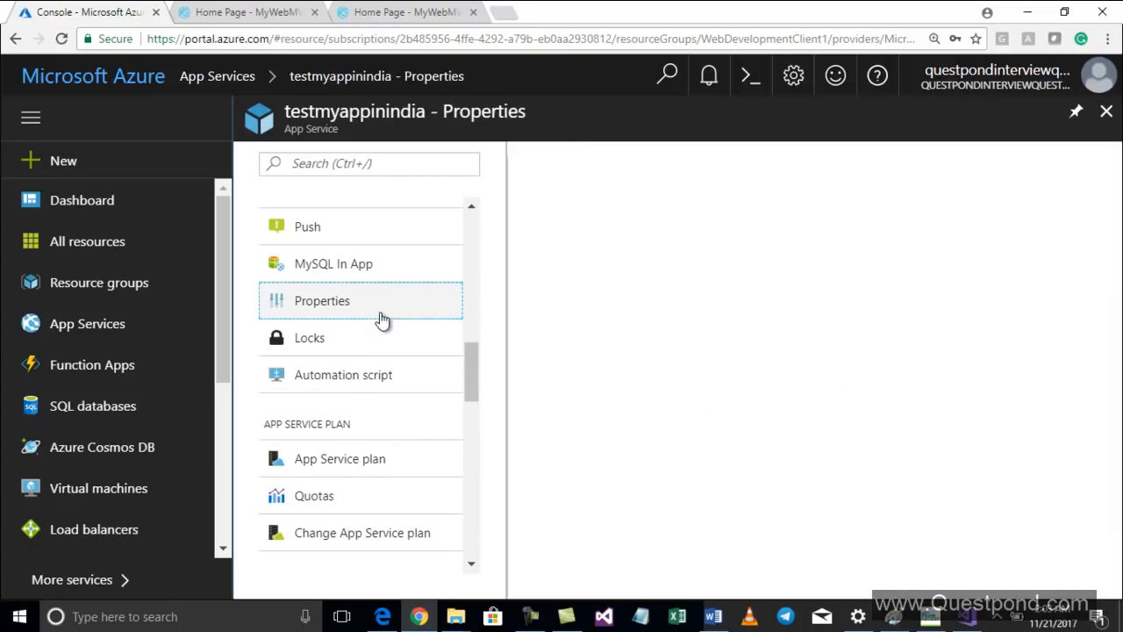
scroll(386, 321, up, 3)
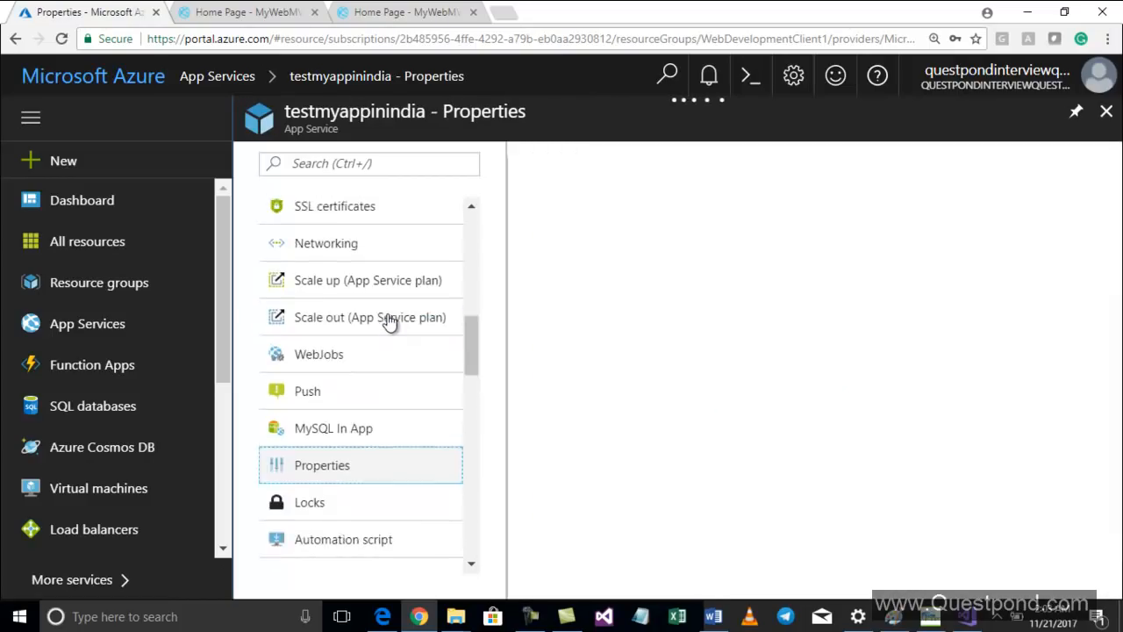
scroll(389, 321, up, 3)
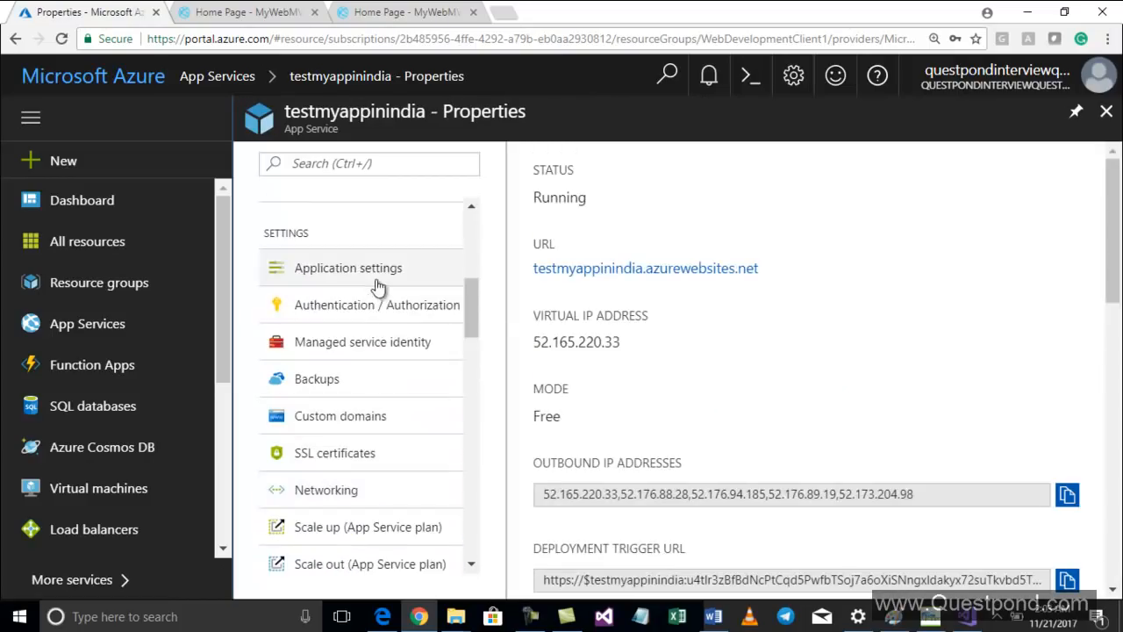
click(377, 285)
scroll(382, 298, up, 5)
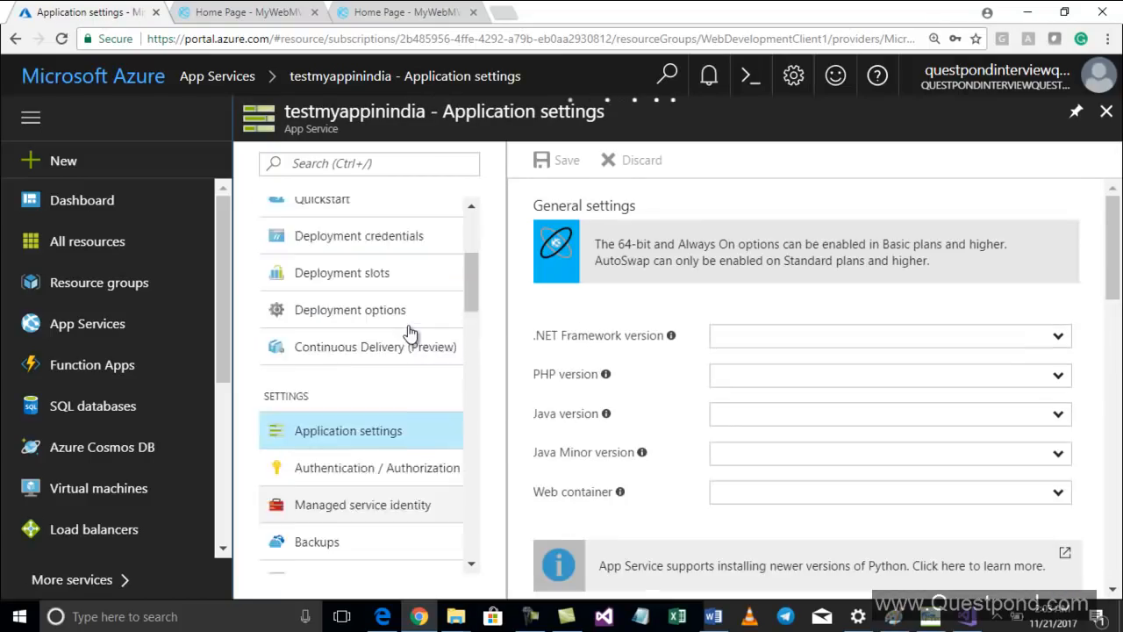
scroll(382, 301, up, 4)
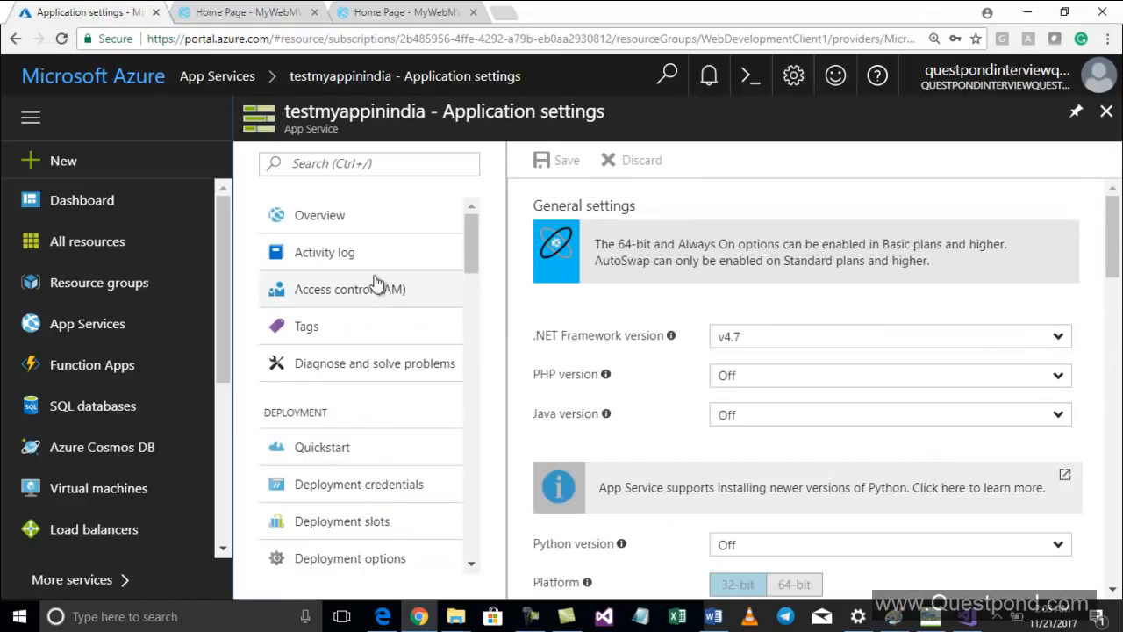
click(352, 215)
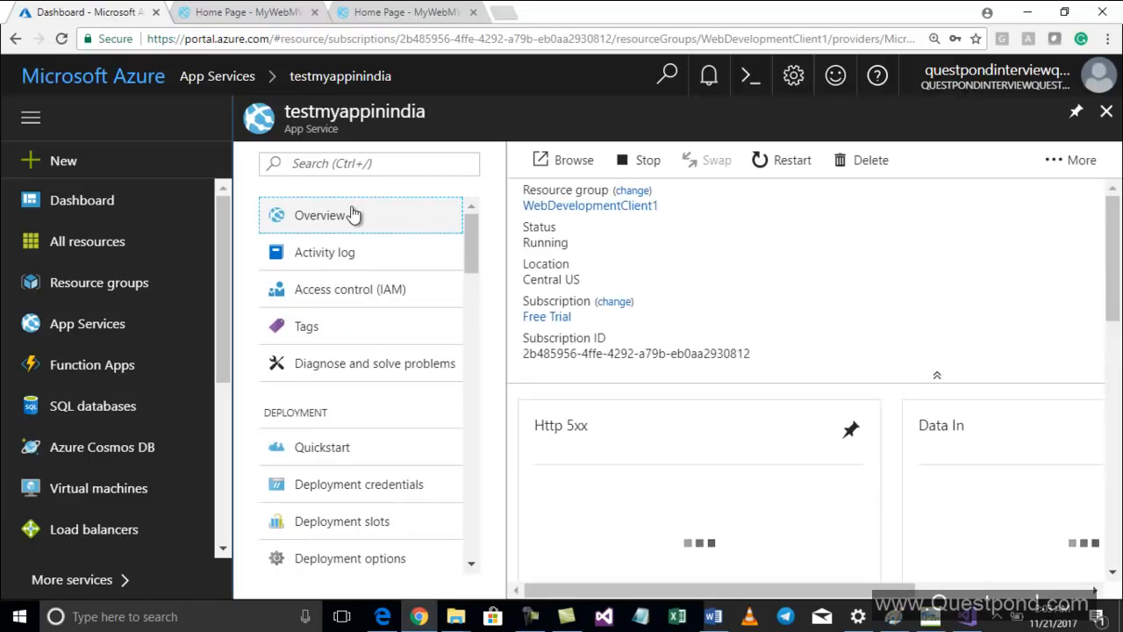
scroll(413, 366, down, 2)
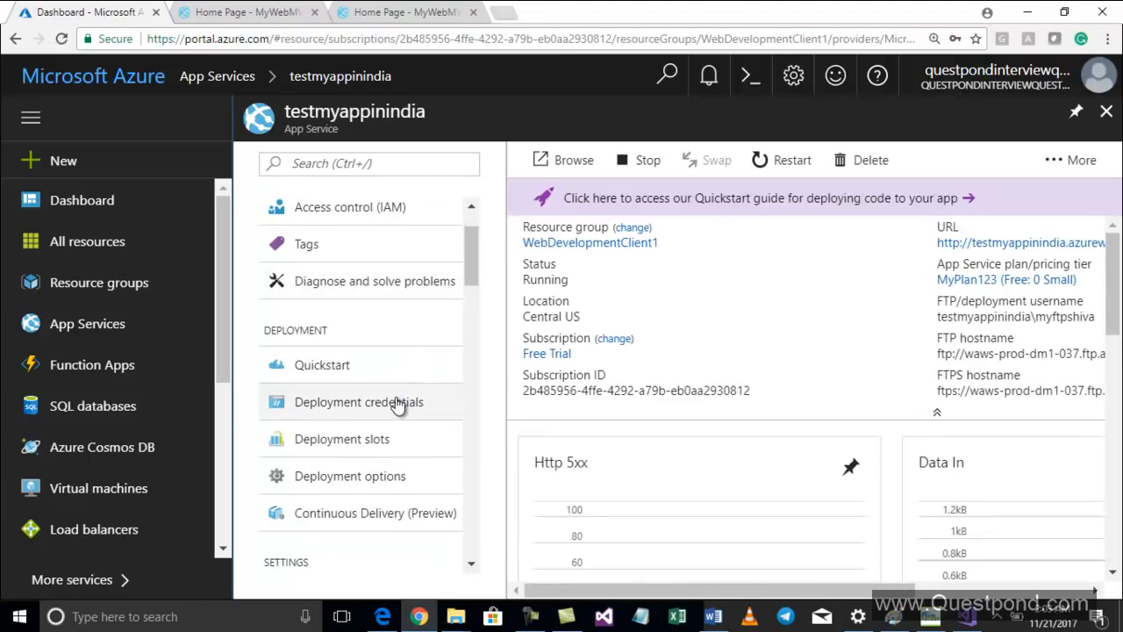
click(381, 402)
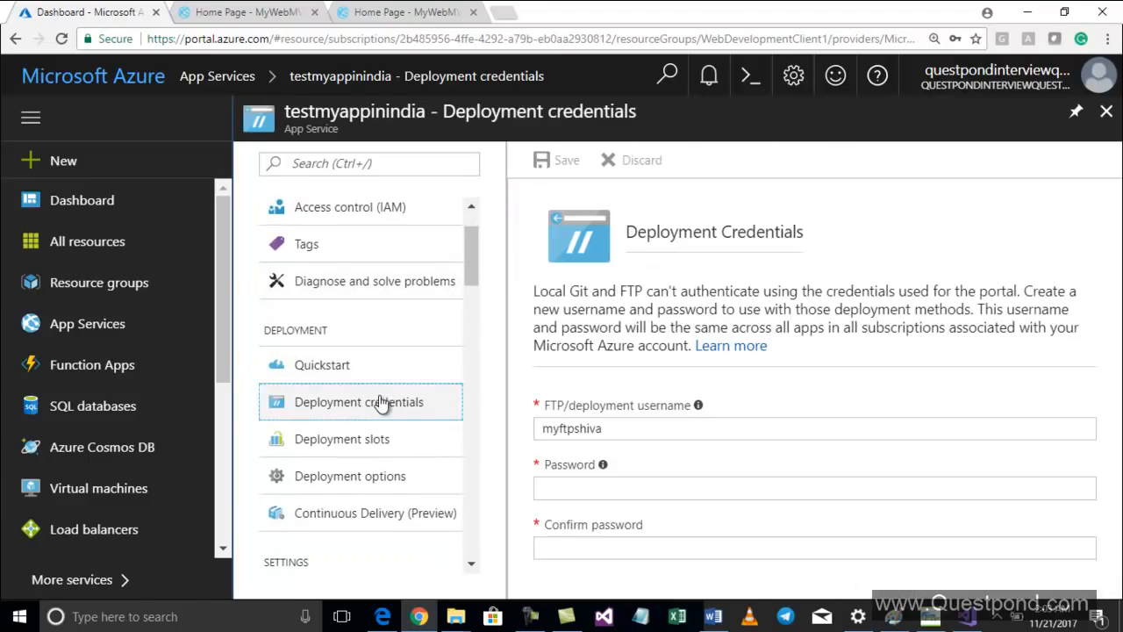
scroll(434, 373, down, 2)
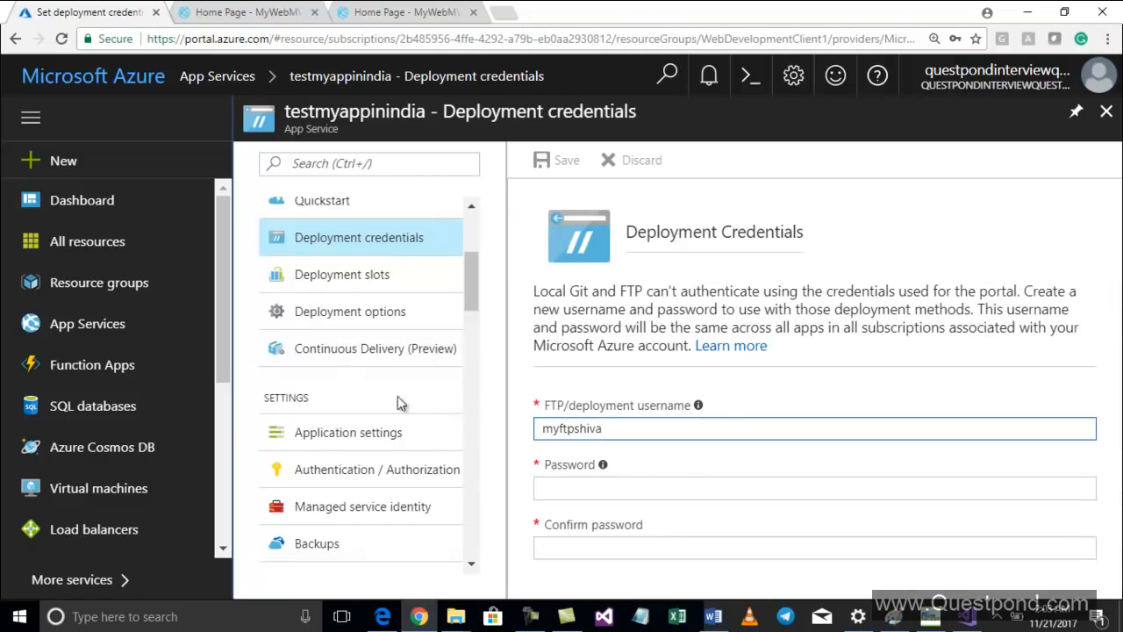
click(369, 432)
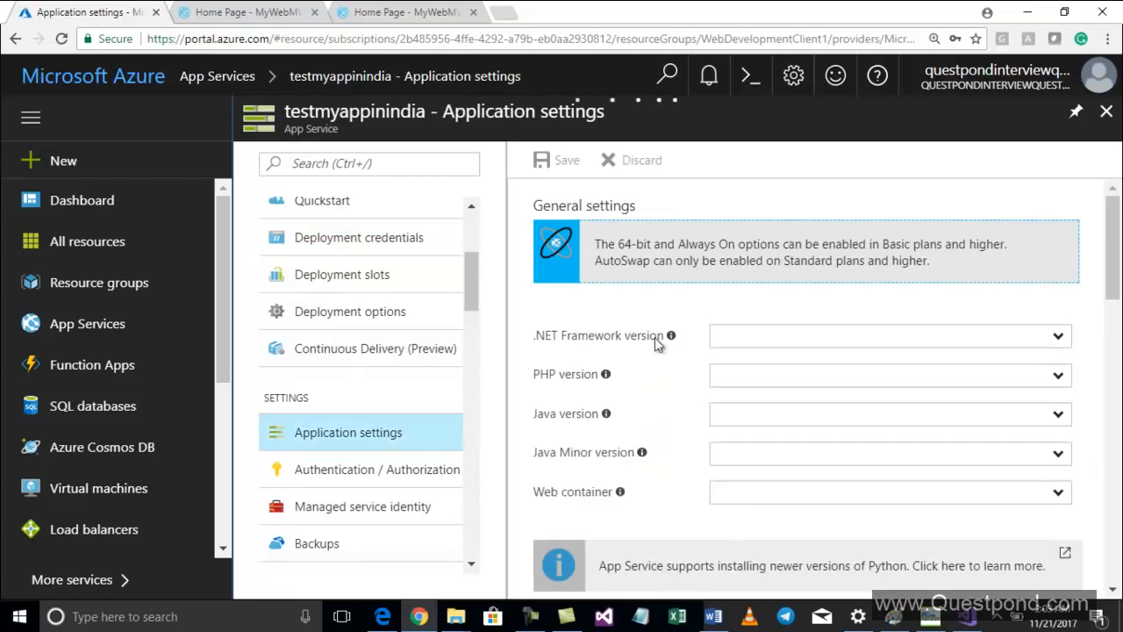
Open the web app's App Service Editor (Preview) and launch it
scroll(365, 405, down, 3)
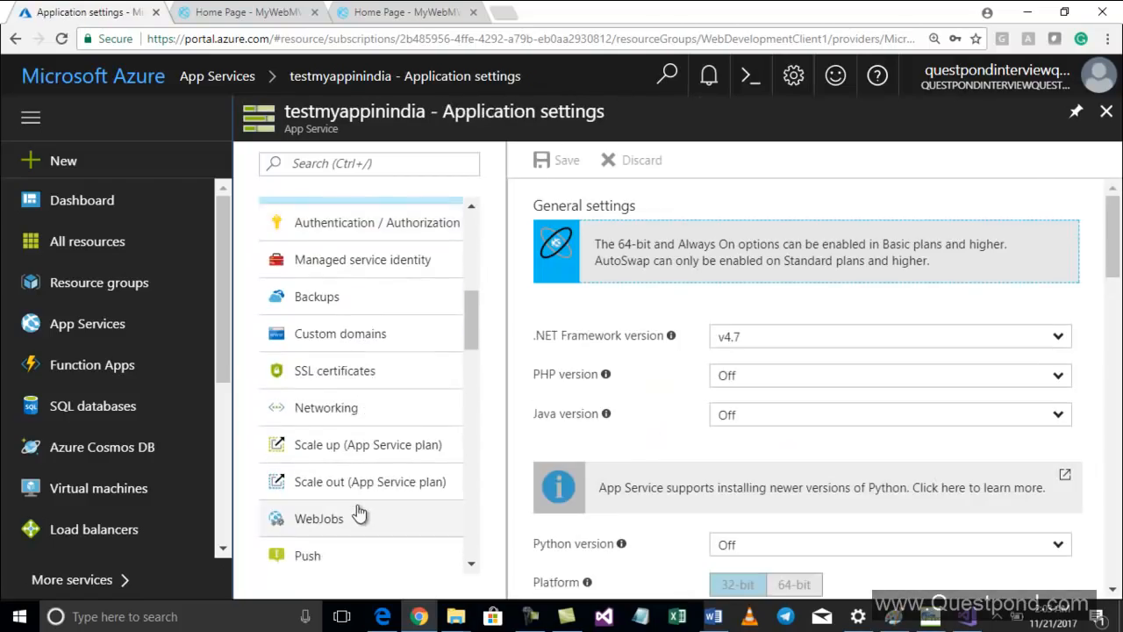
scroll(357, 507, down, 2)
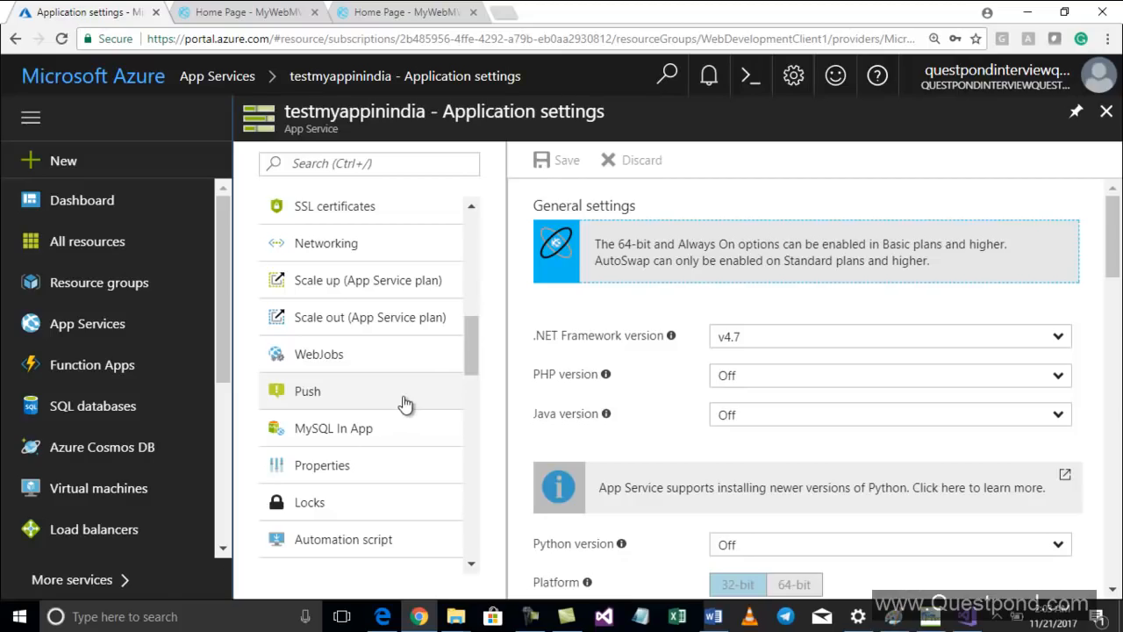
scroll(399, 405, down, 2)
scroll(402, 402, down, 4)
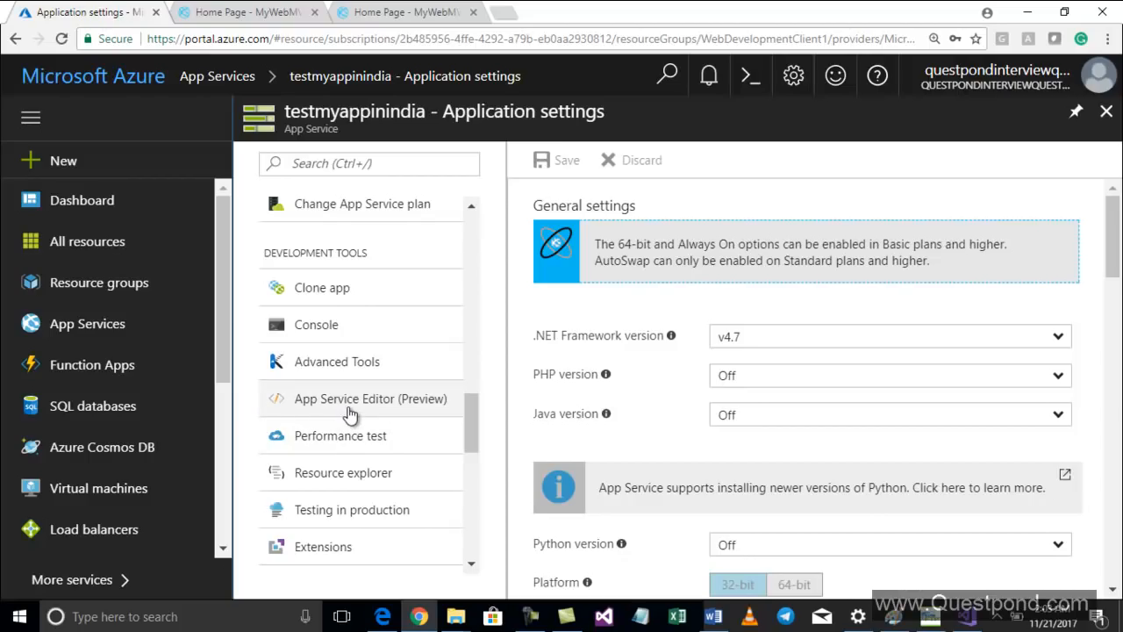
click(350, 413)
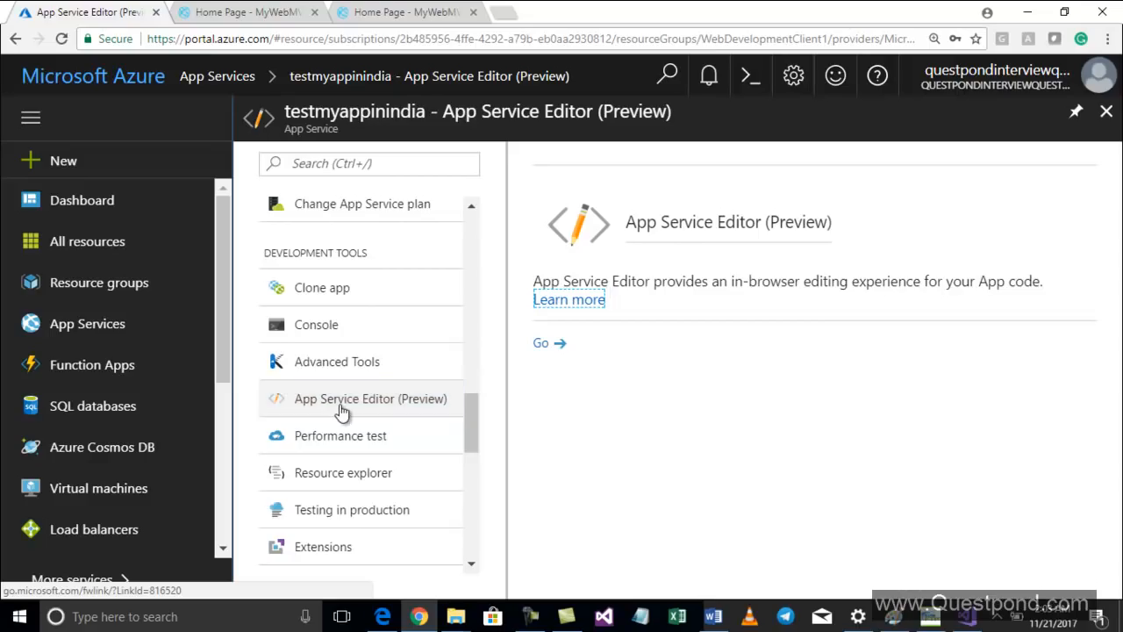
click(544, 344)
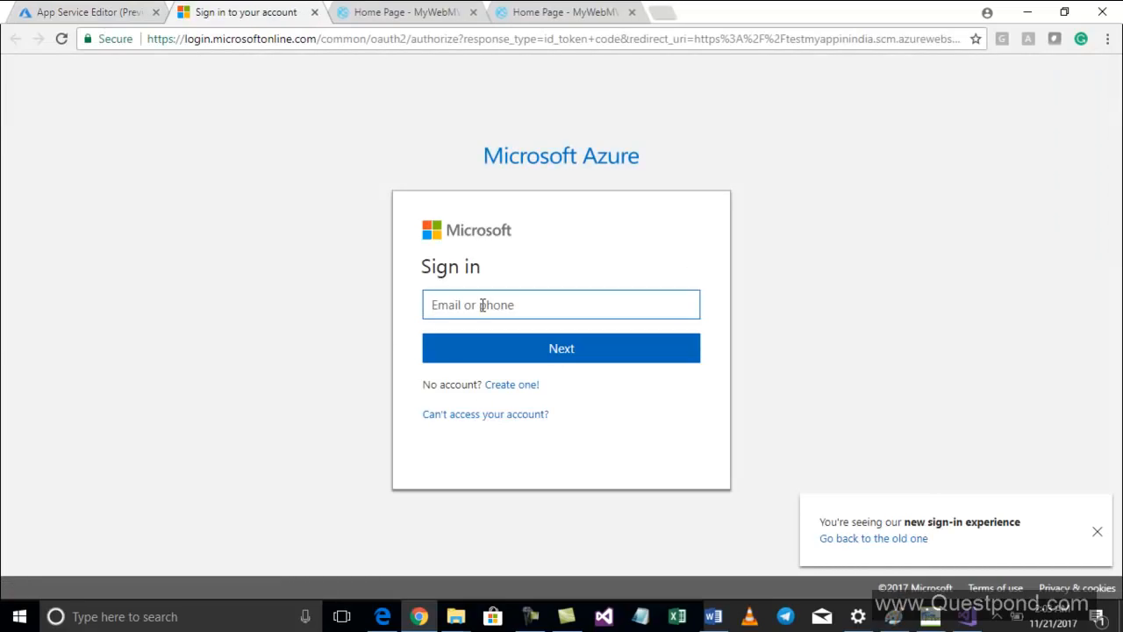
text(Sup)
key(BackSpace)
click(68, 15)
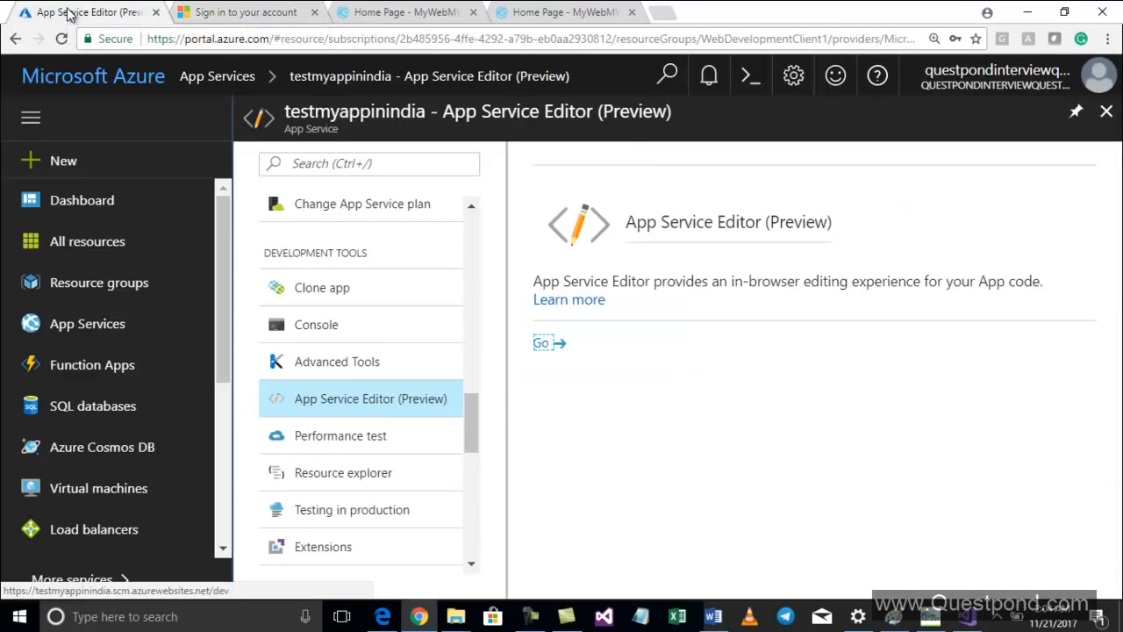
click(1050, 83)
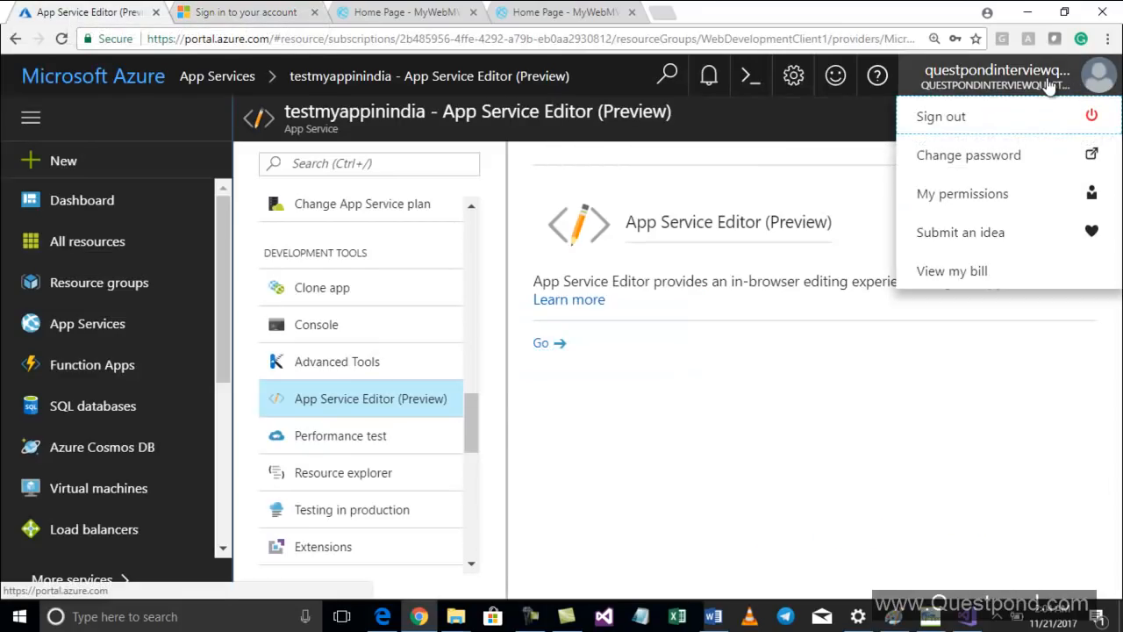
click(1090, 81)
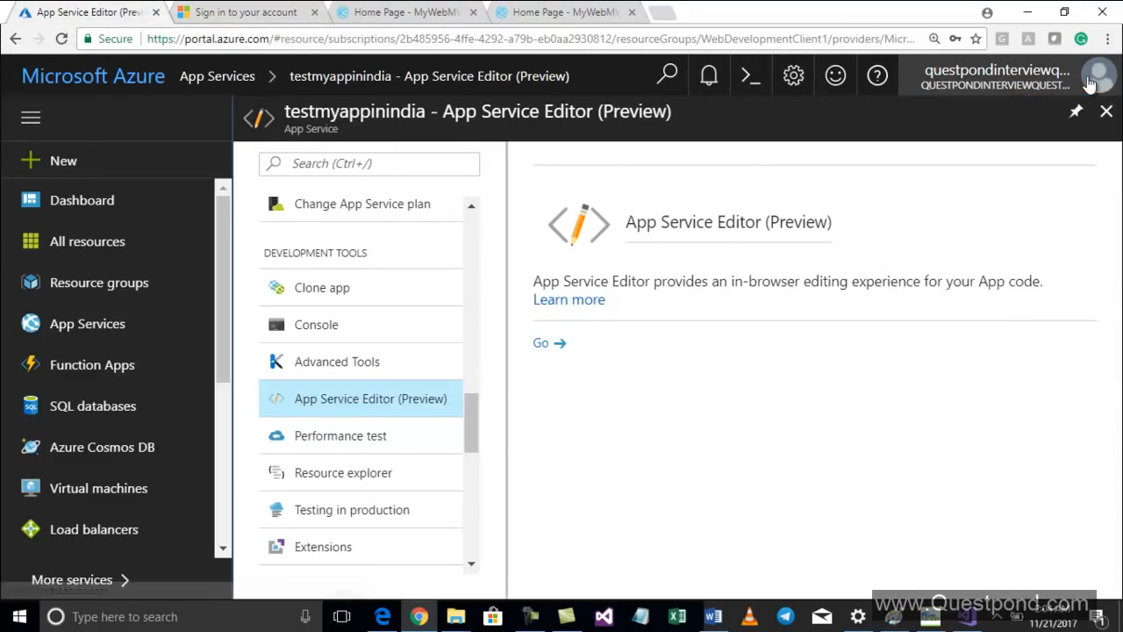
click(1028, 84)
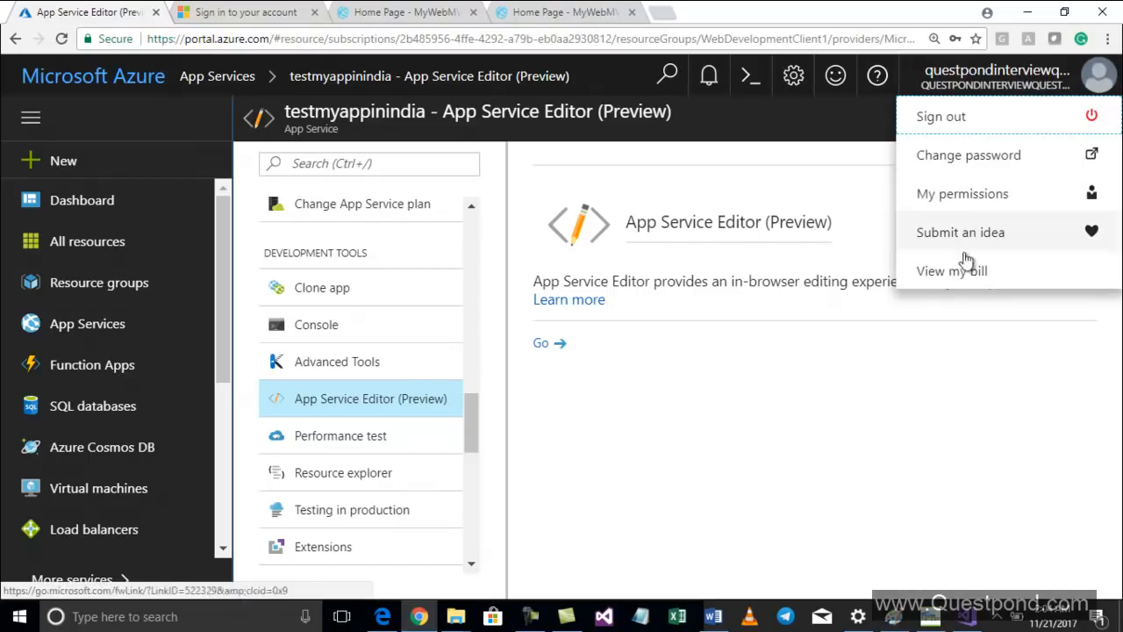
click(1101, 78)
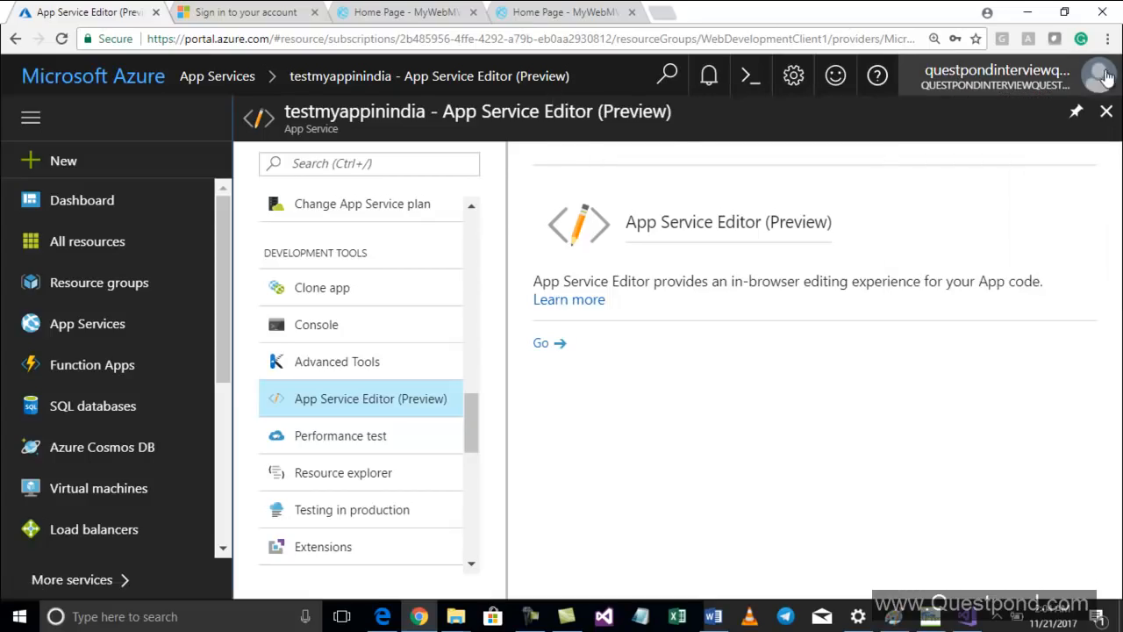
click(835, 76)
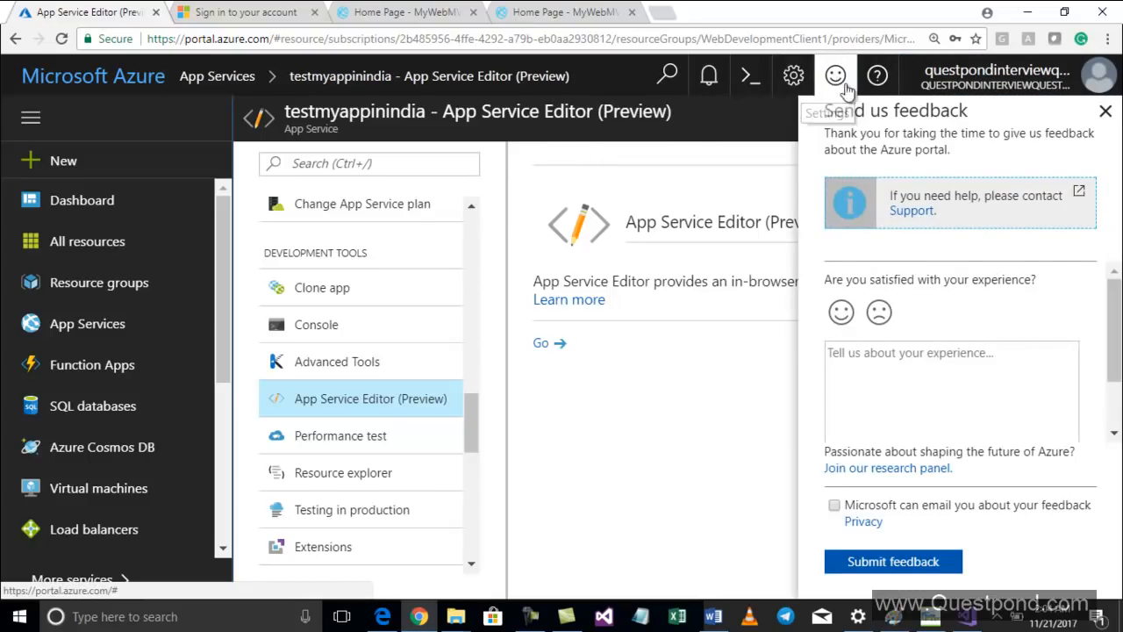
click(715, 79)
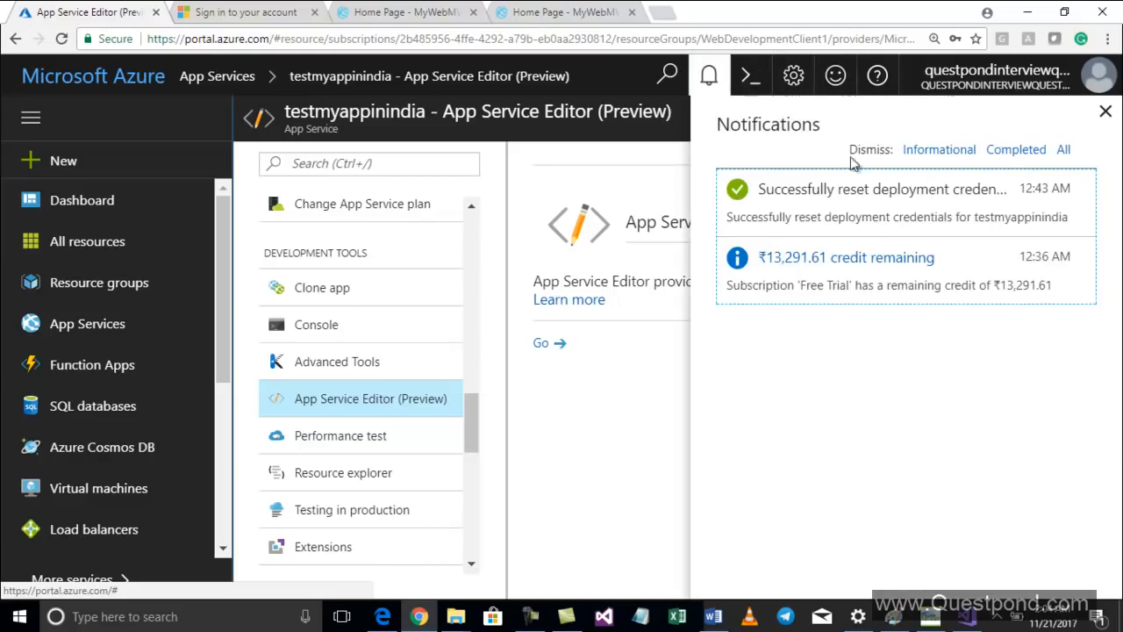
click(1031, 82)
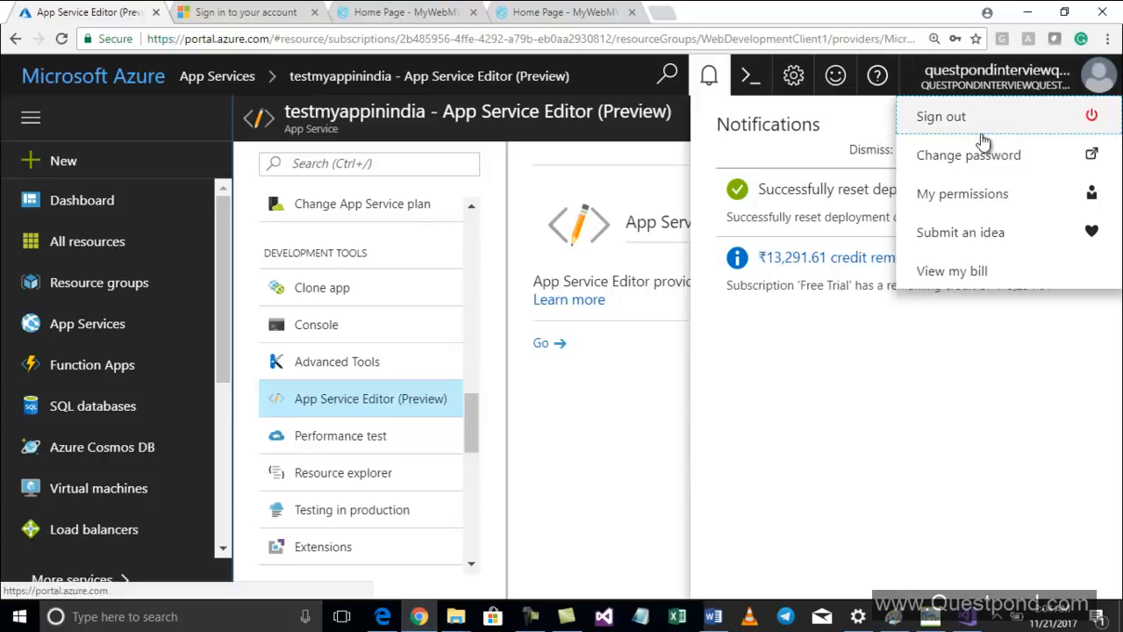
click(524, 10)
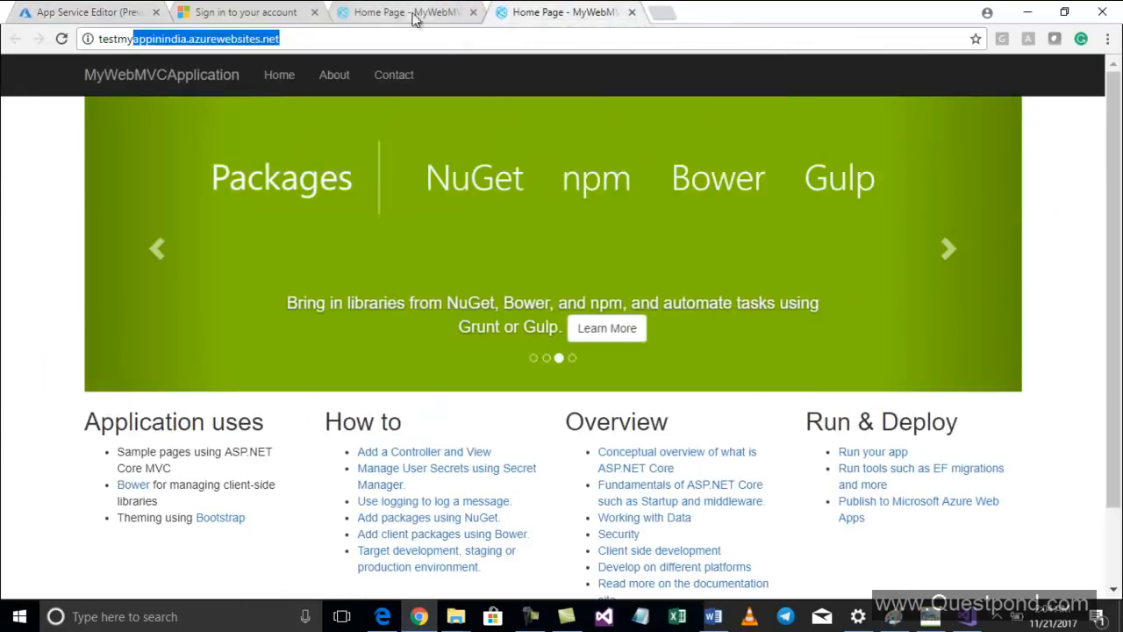
click(75, 10)
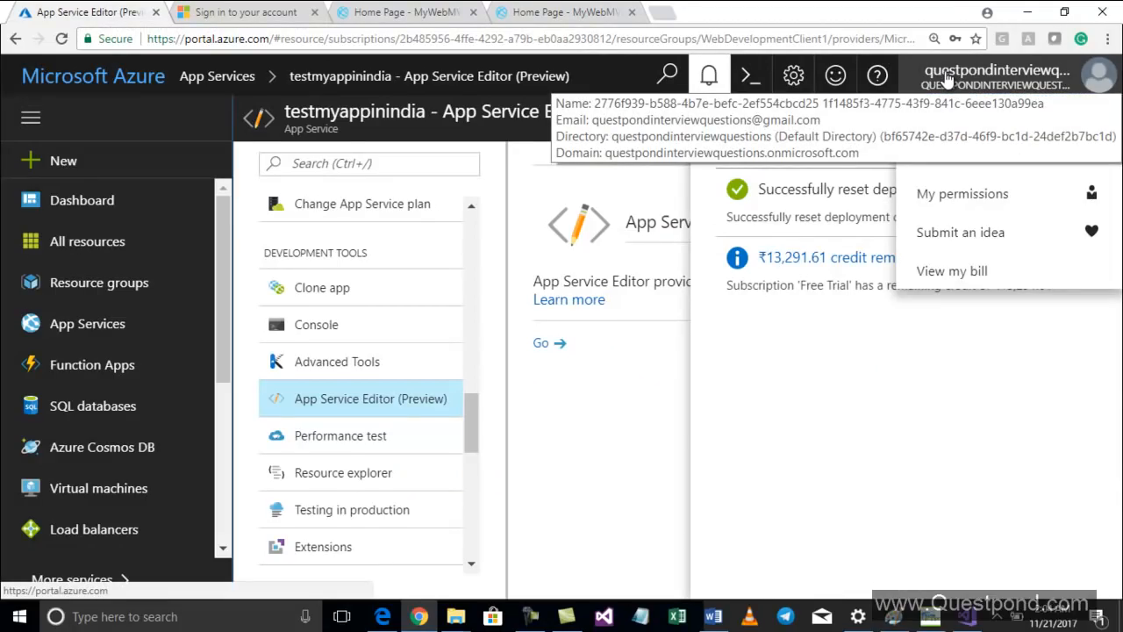
Sign in to the App Service Editor with the Azure account's e-mail address and password
click(556, 14)
click(174, 12)
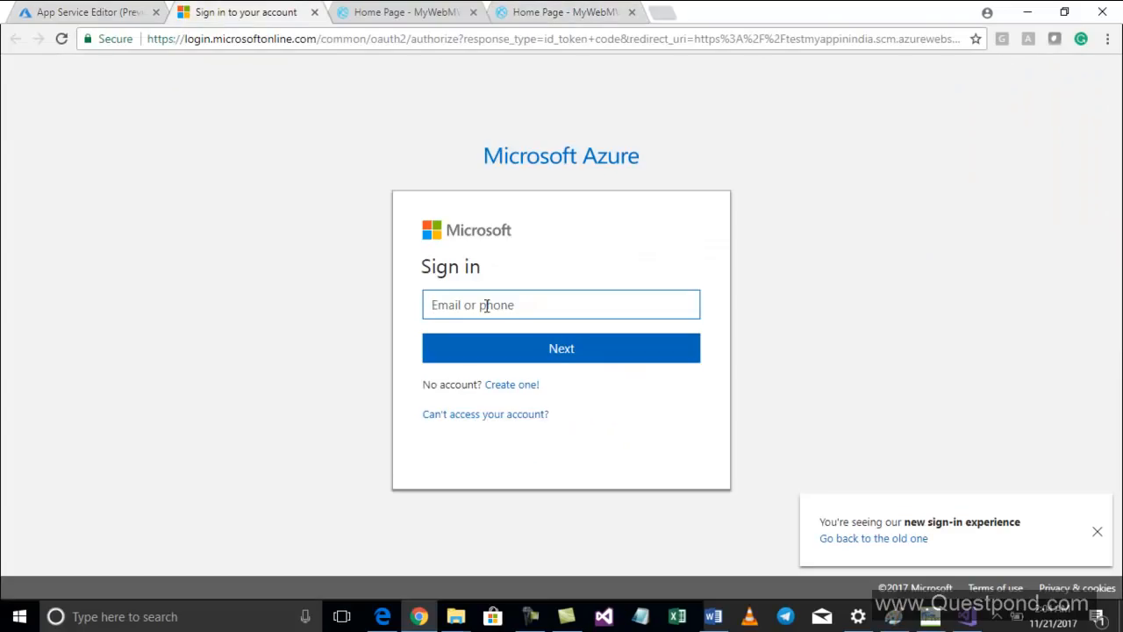
text(q)
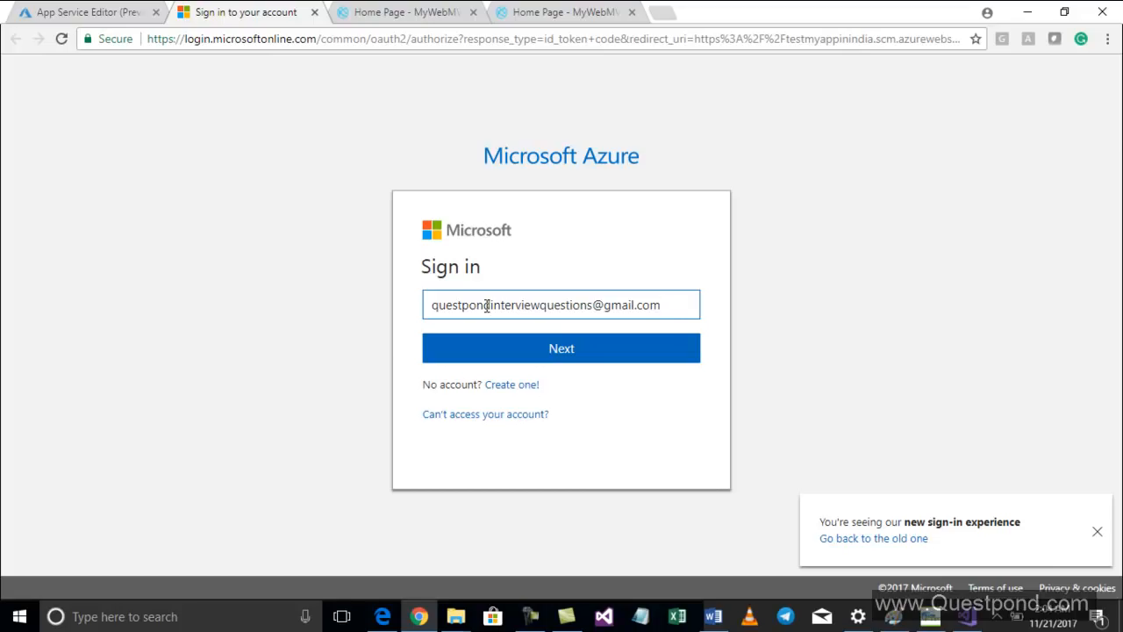
click(552, 350)
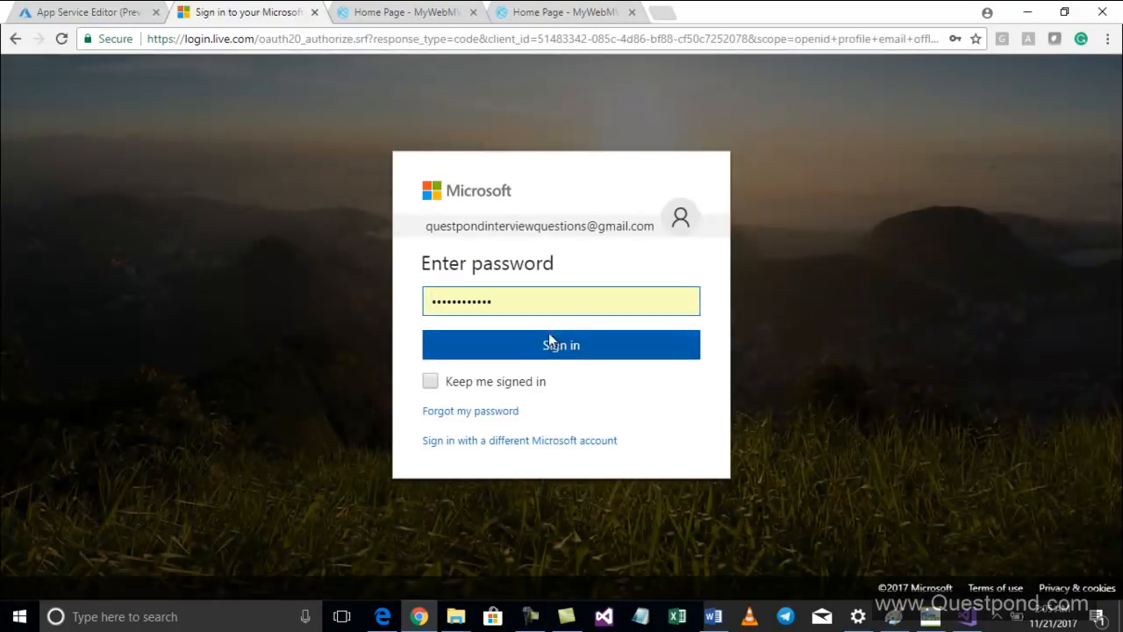
click(544, 343)
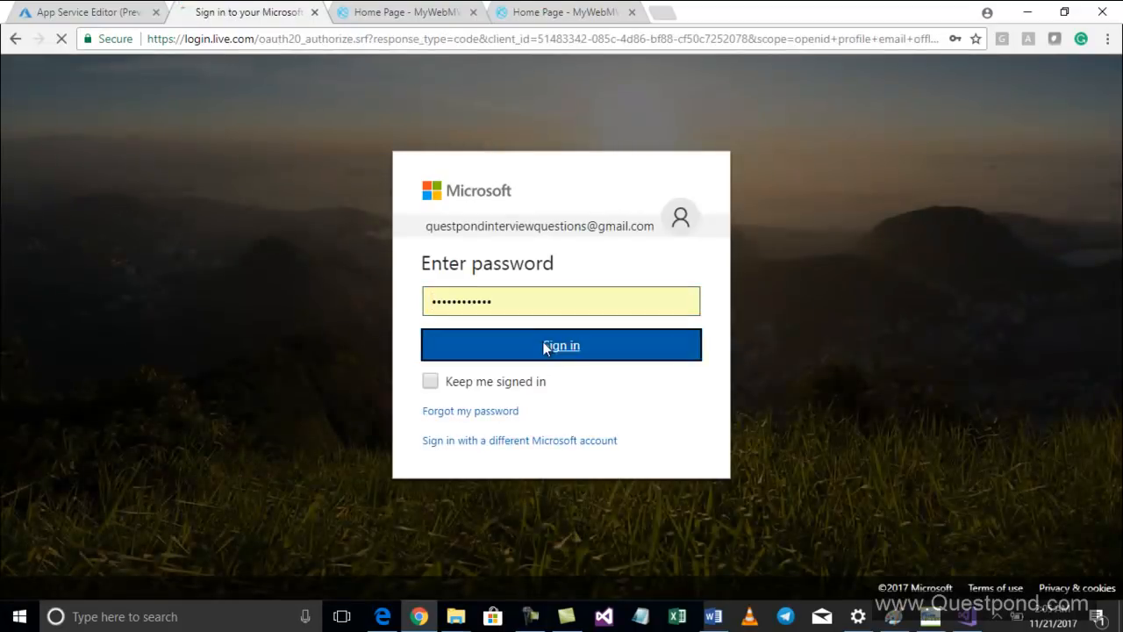
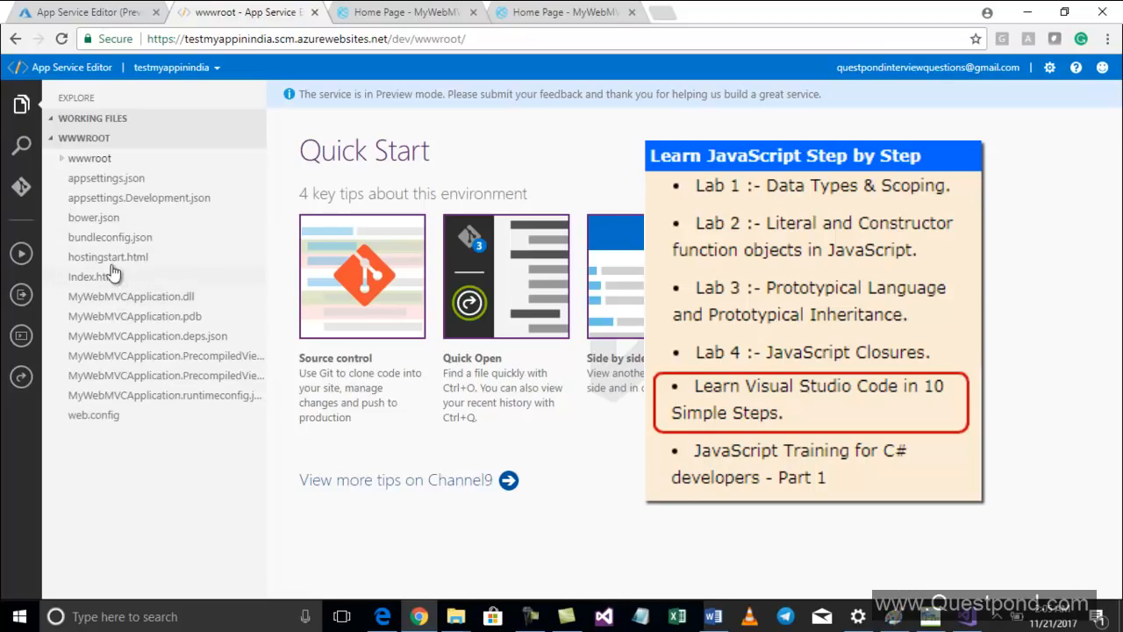
Open Index.htm in the wwwroot folder and append " ... aadded" to its text
click(62, 161)
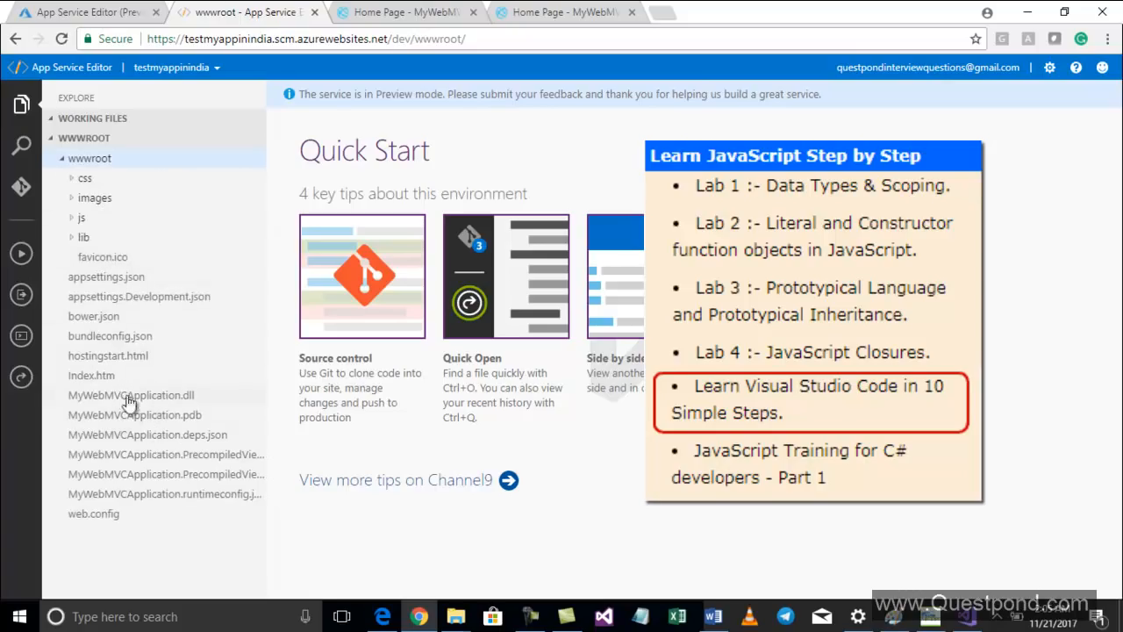
click(98, 377)
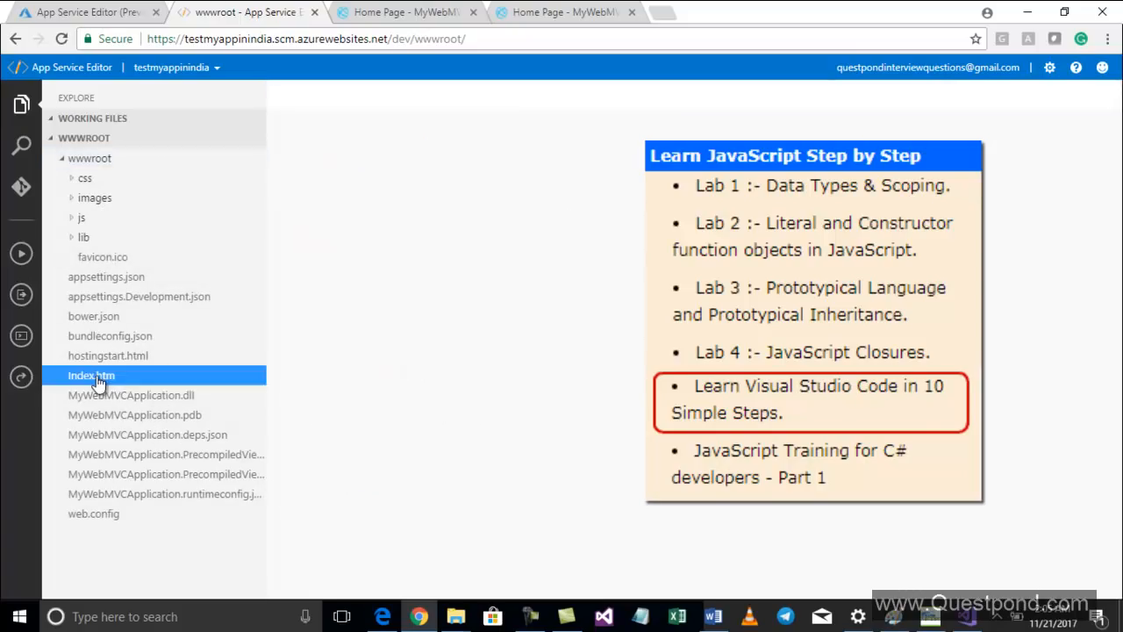
click(524, 118)
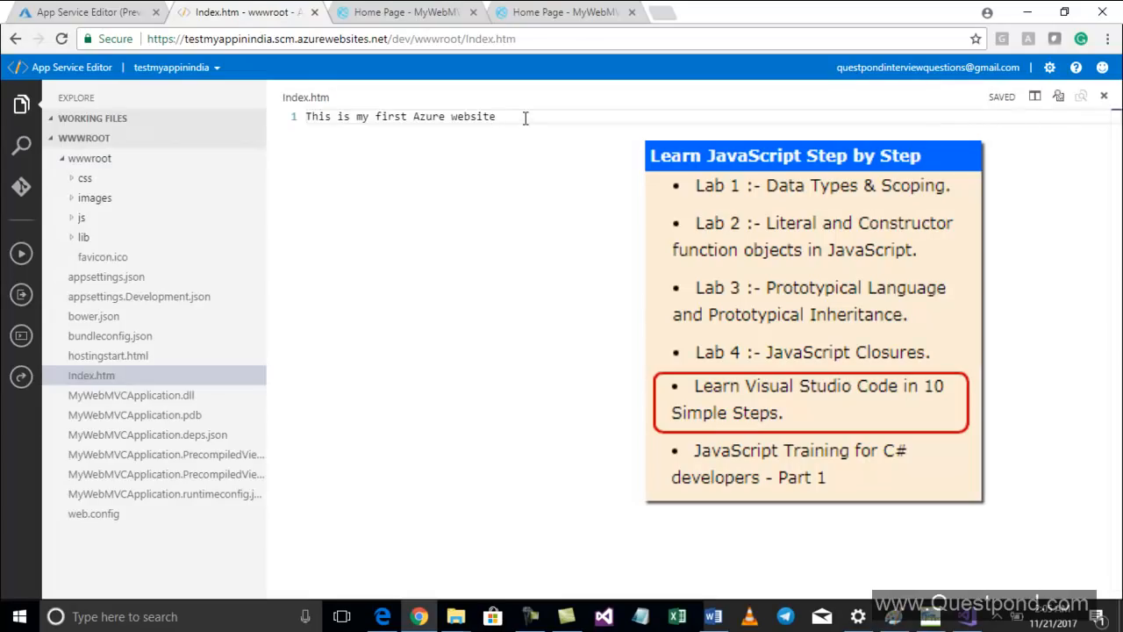
text(... aadded)
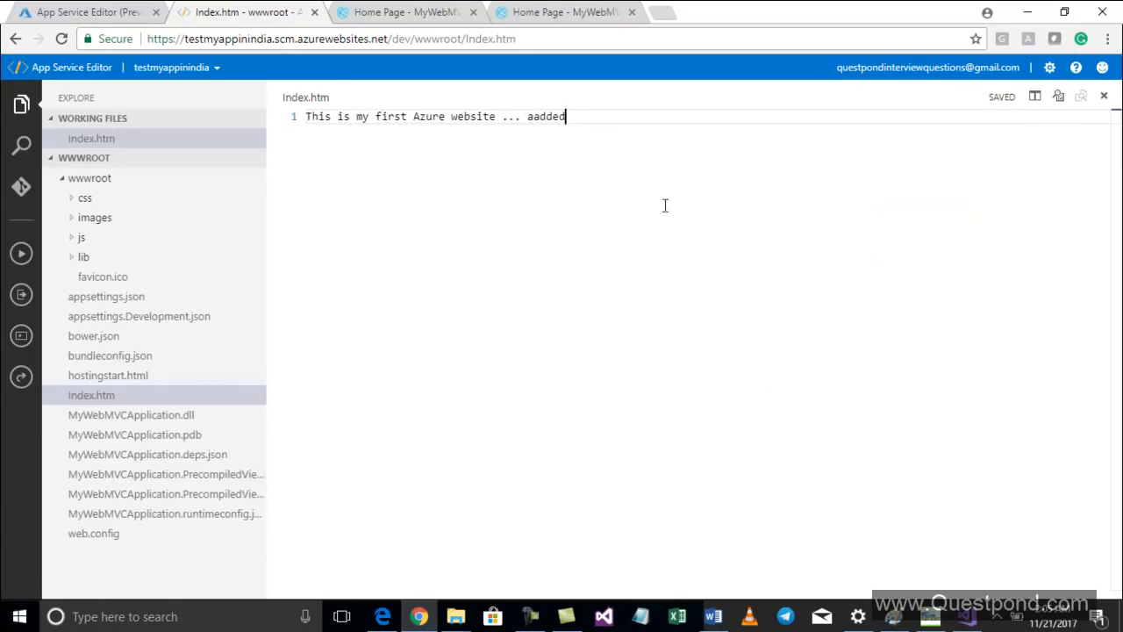
View appsettings.json and appsettings.Development.json, then close the App Service Editor tab
click(124, 299)
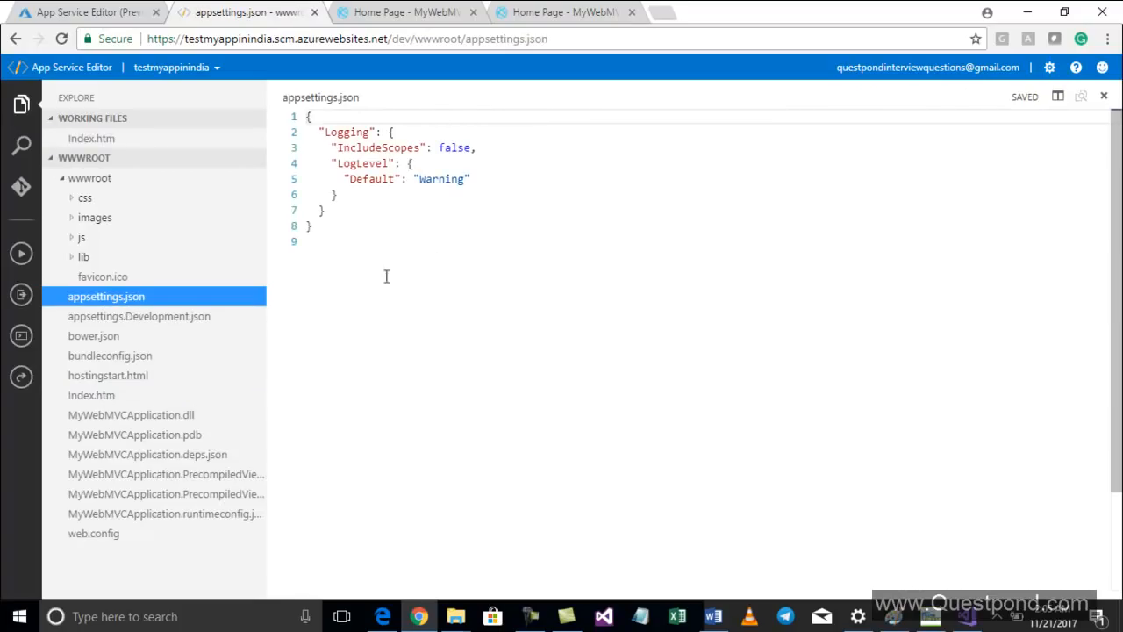
click(107, 317)
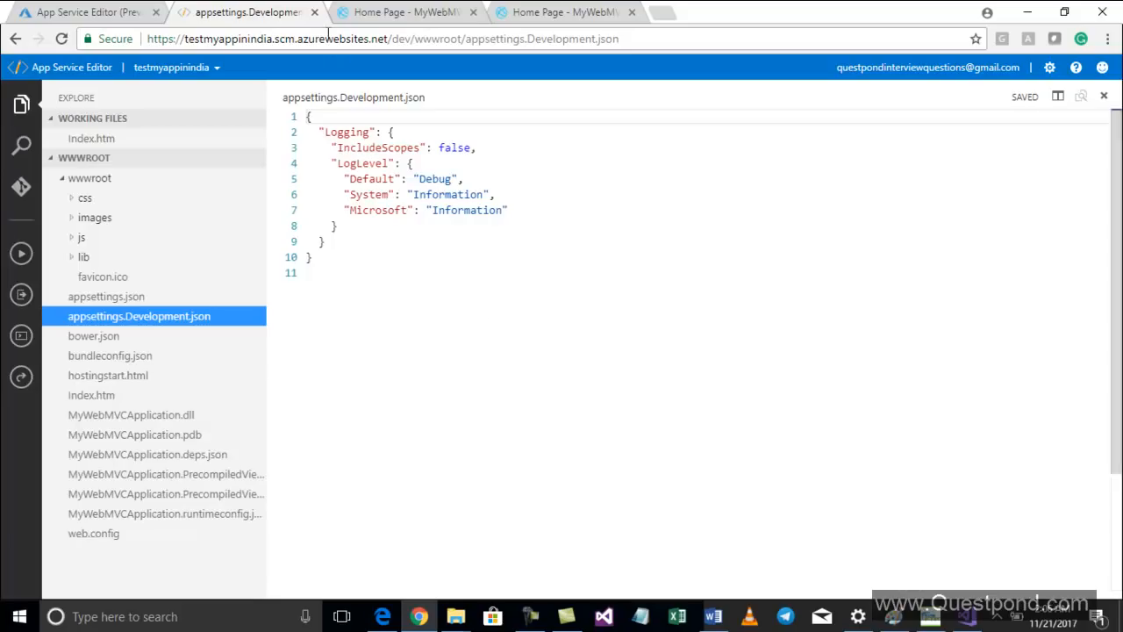
click(314, 12)
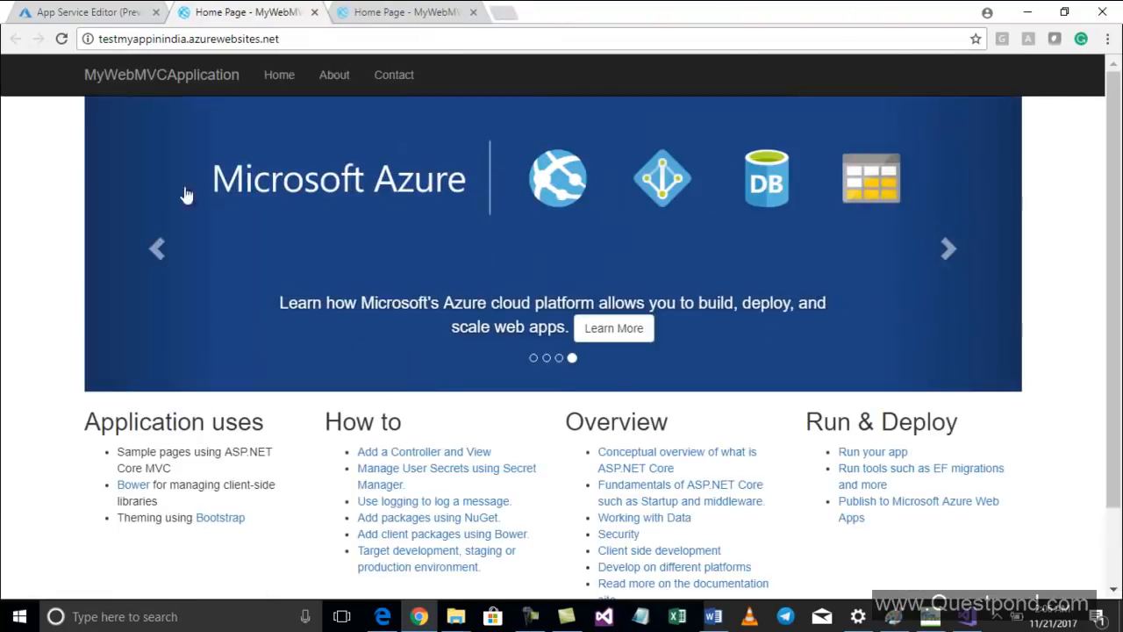
Return to the portal and browse the web app's Console and Application settings pages
click(94, 13)
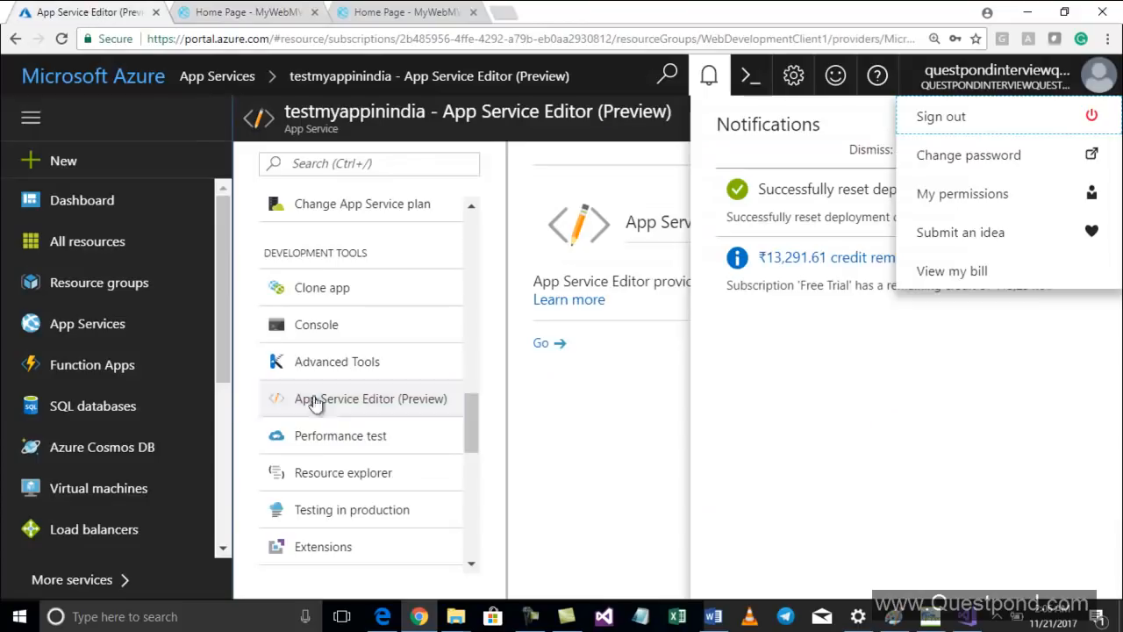
click(347, 330)
scroll(406, 371, up, 3)
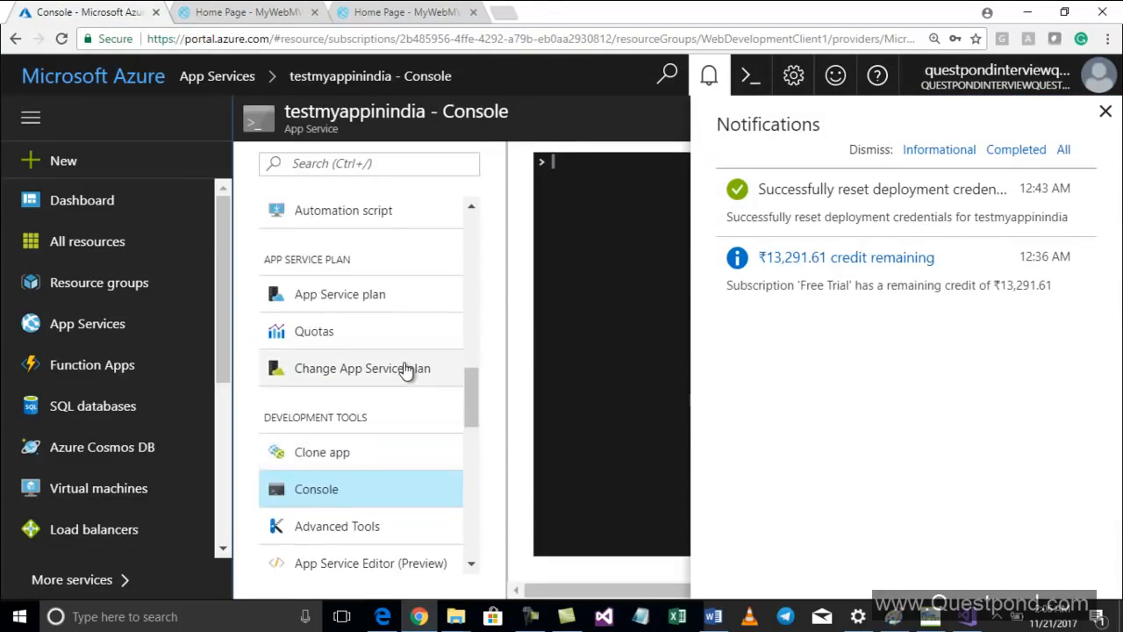
scroll(406, 371, up, 5)
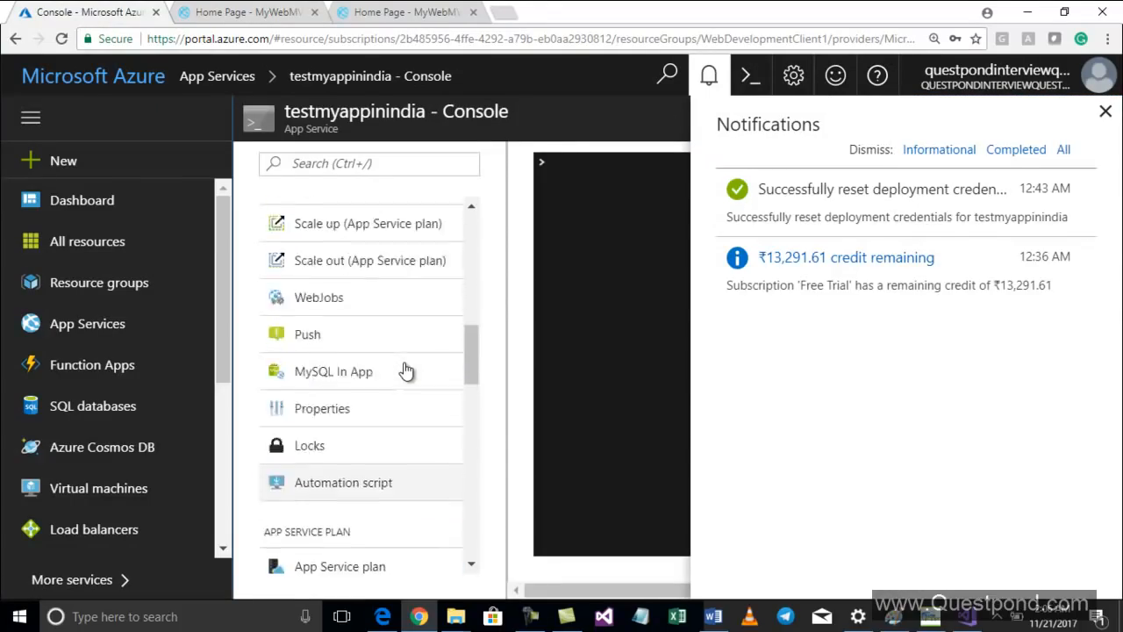
scroll(403, 370, up, 3)
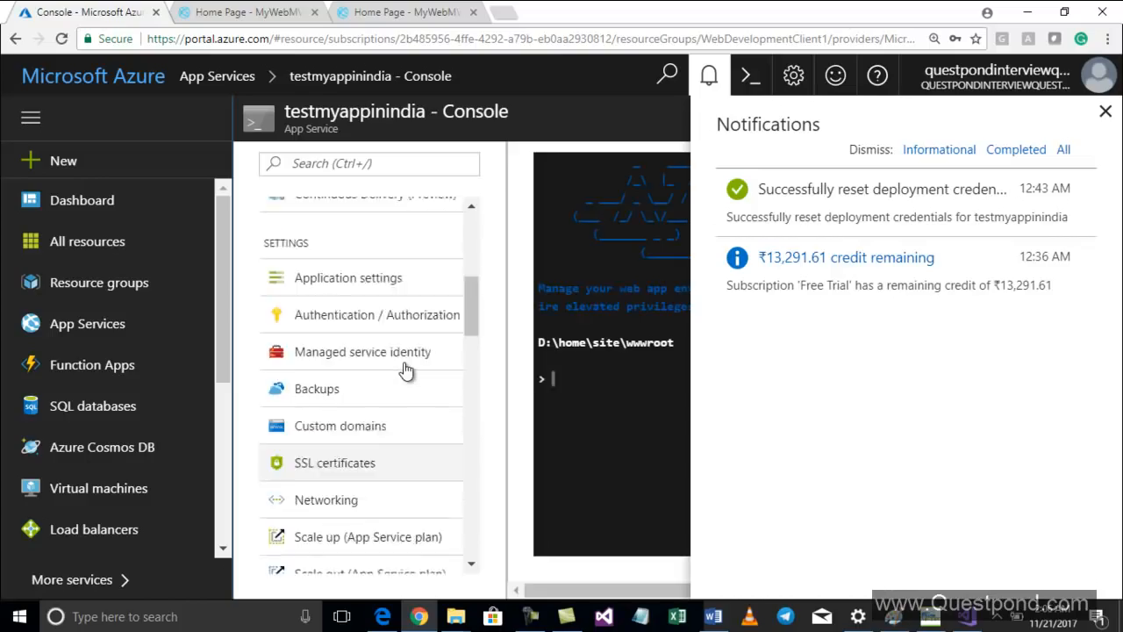
click(390, 362)
scroll(388, 364, down, 1)
scroll(381, 368, up, 3)
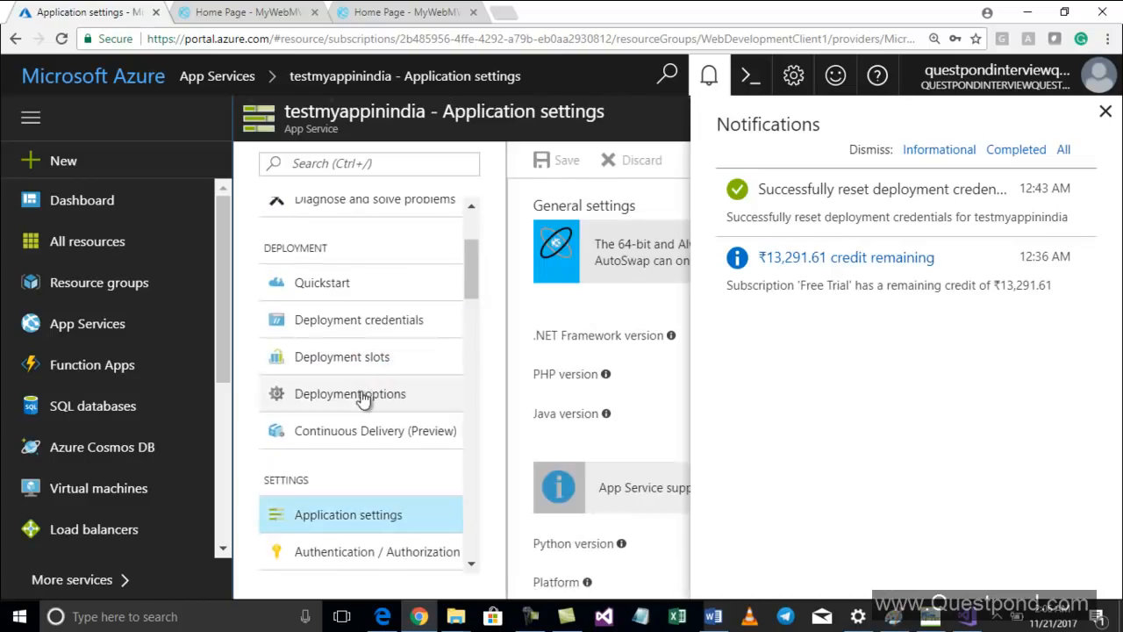
Open the Deployment options blade and close it, discarding unsaved edits
click(363, 395)
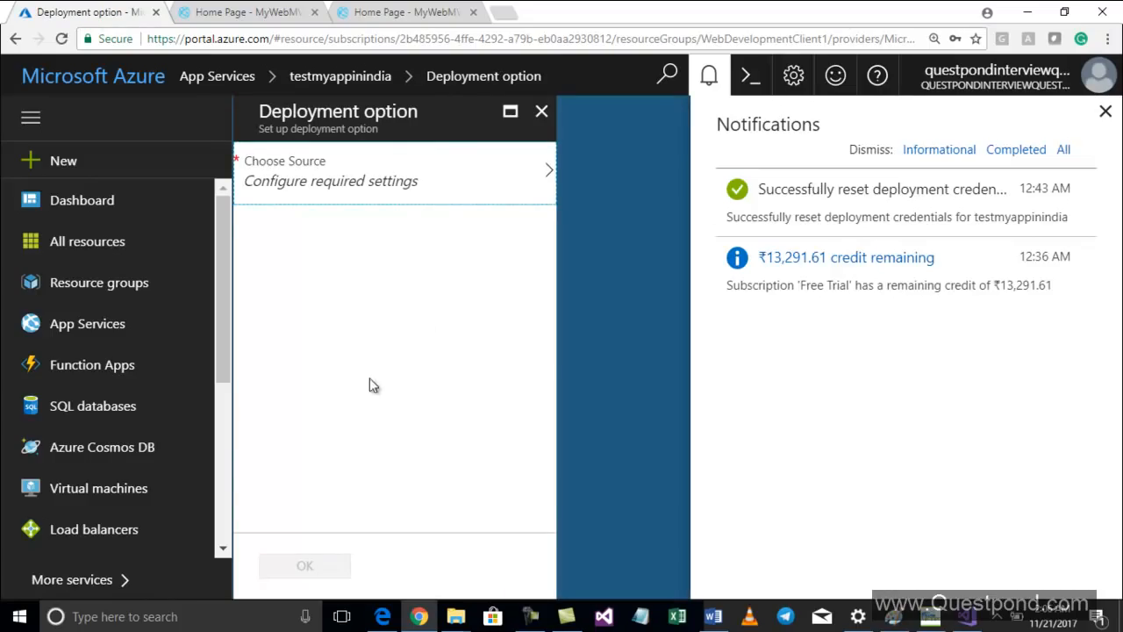
click(541, 111)
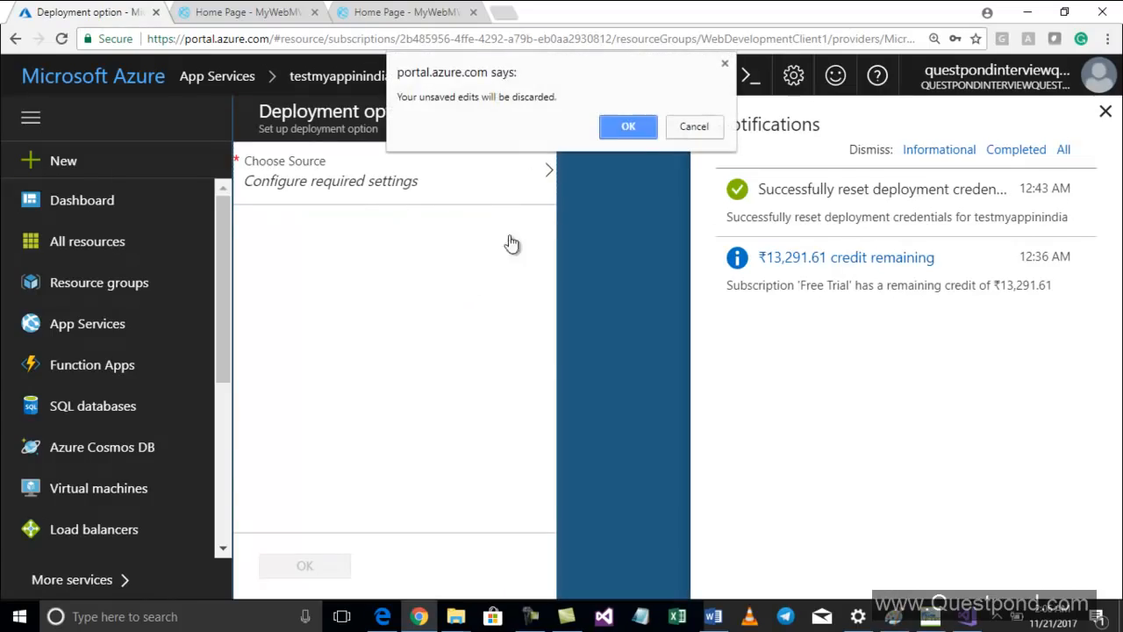
click(630, 127)
Return to the web app's Overview page and dismiss the Notifications pane
scroll(409, 328, up, 2)
click(342, 214)
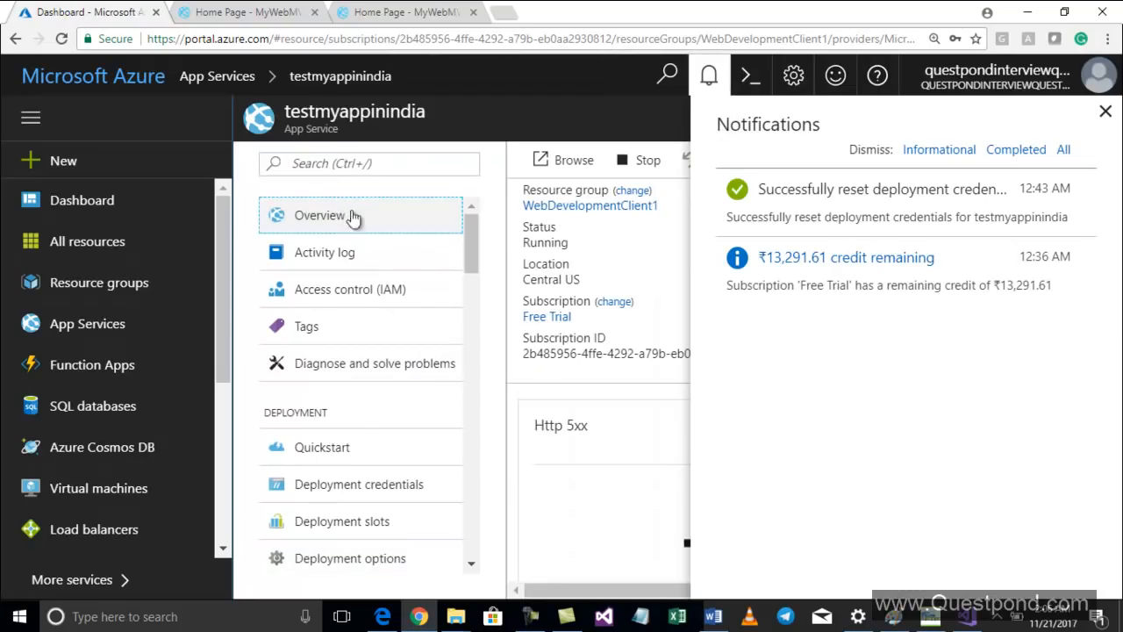
click(1103, 108)
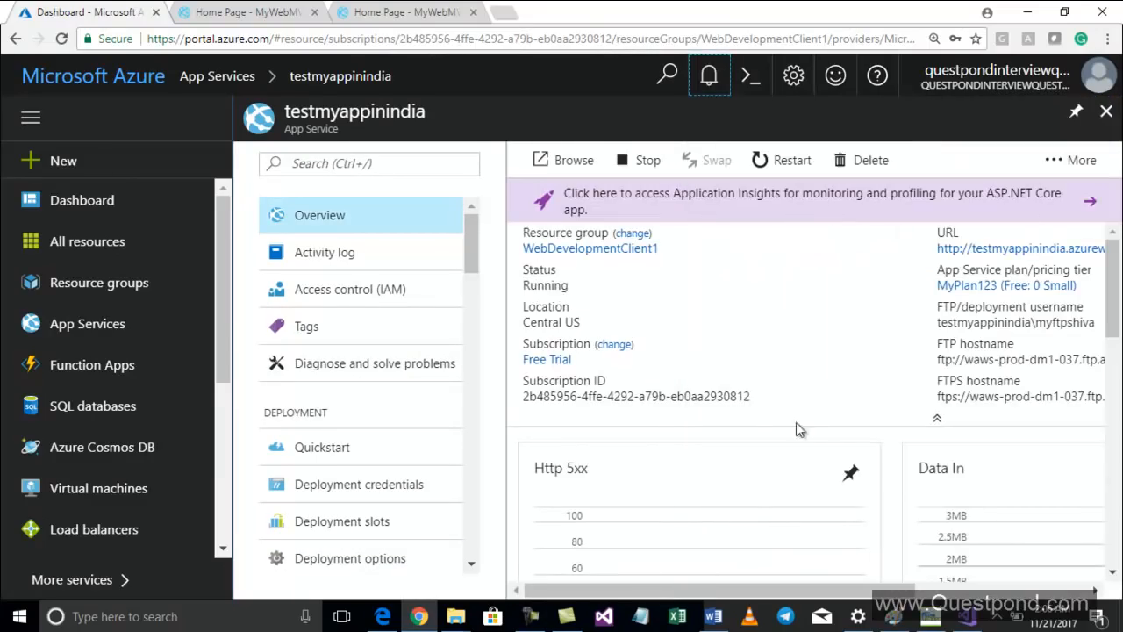
click(785, 350)
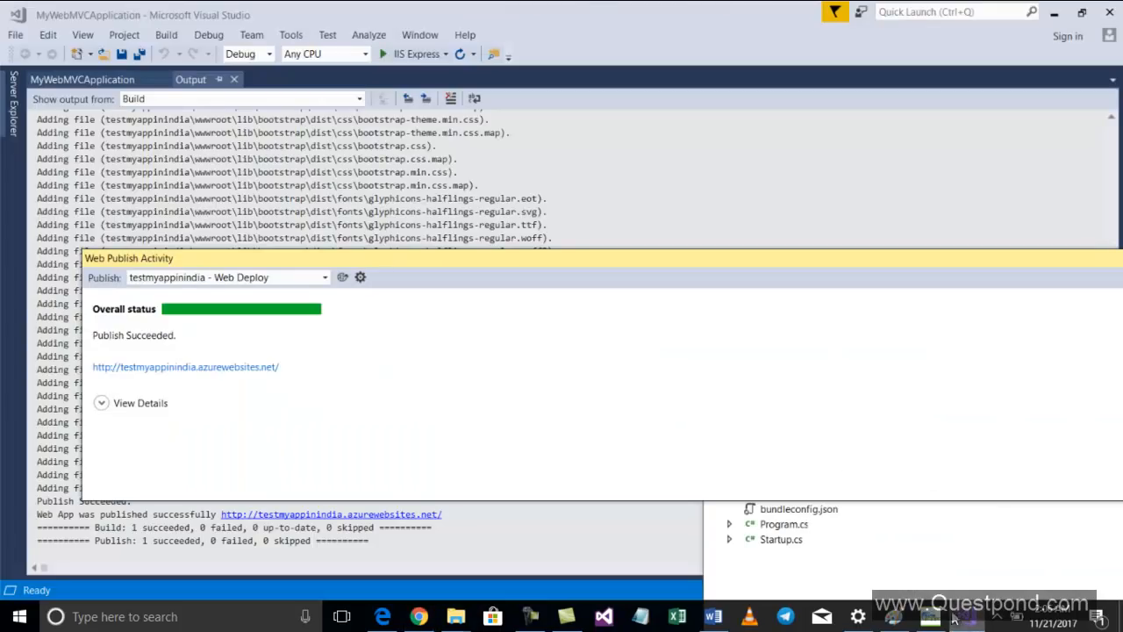
Open the project's Publish page in Visual Studio and start a new profile, reviewing the publish targets
click(166, 36)
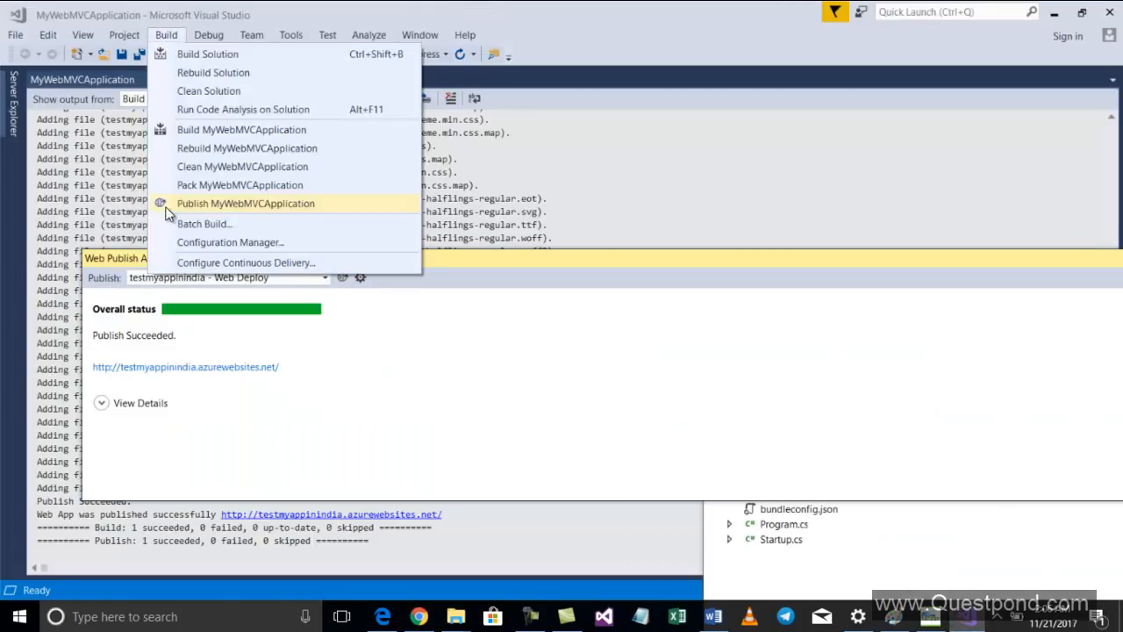
click(199, 207)
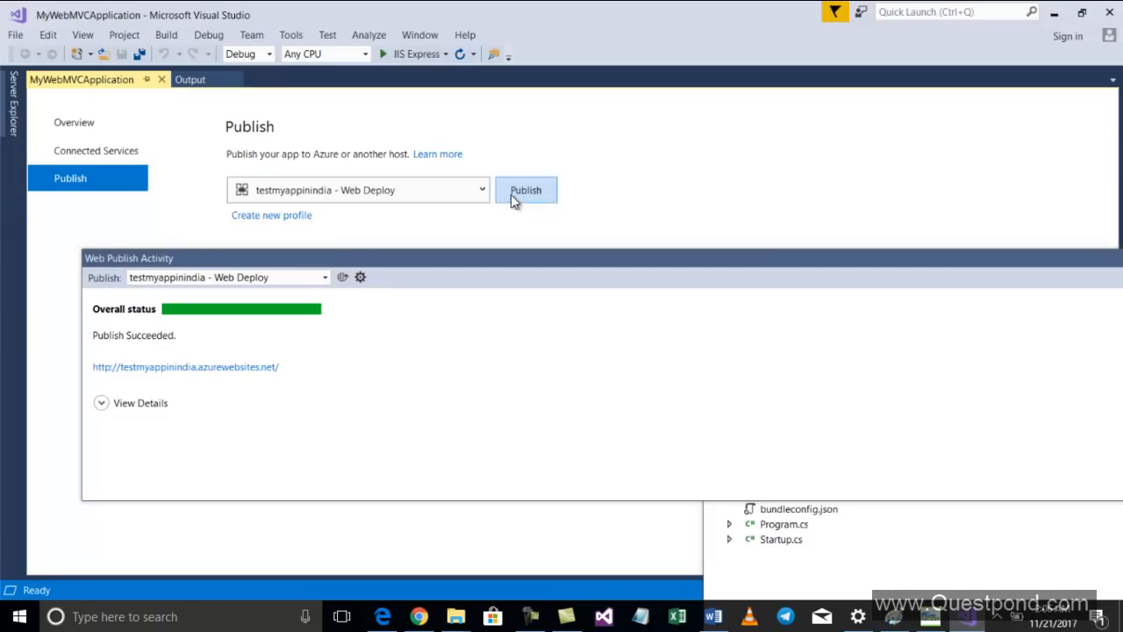
click(285, 216)
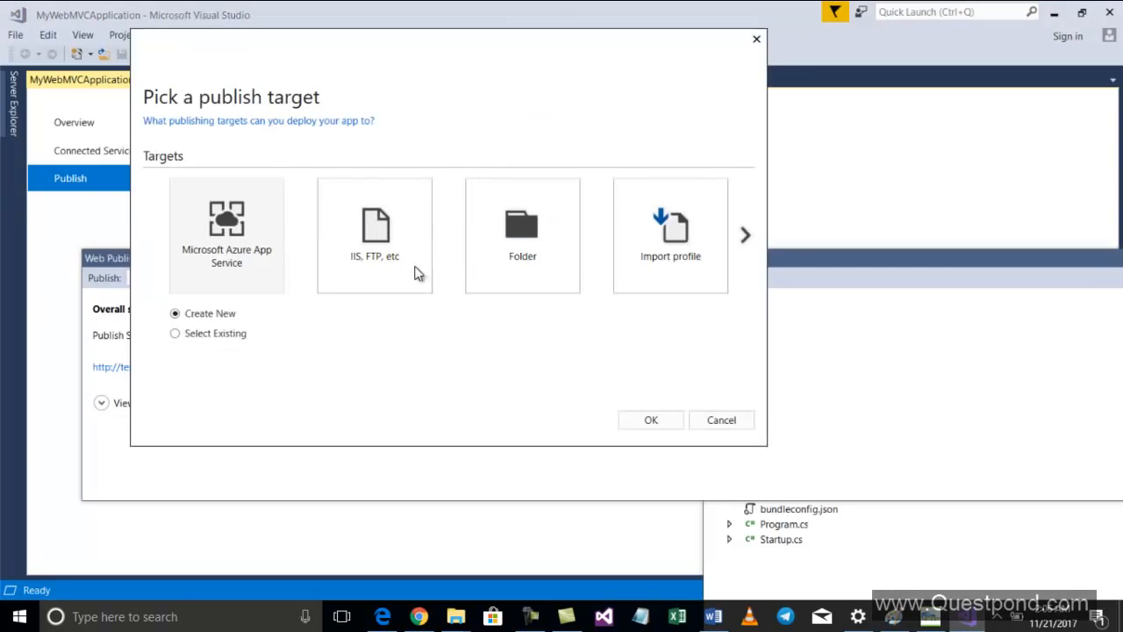
click(406, 259)
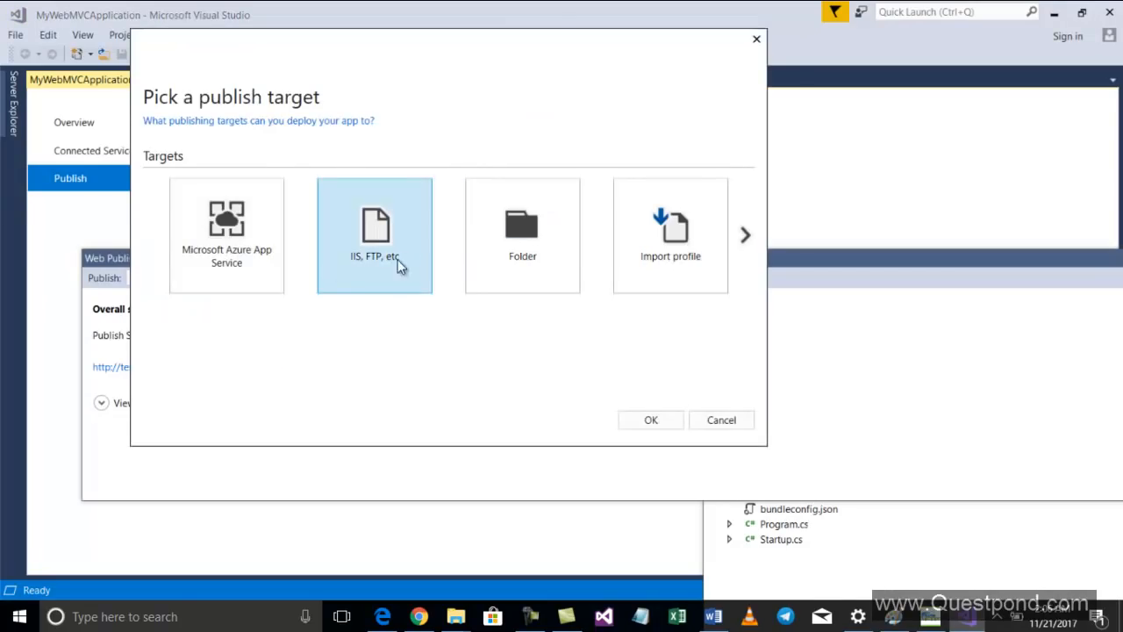
click(227, 257)
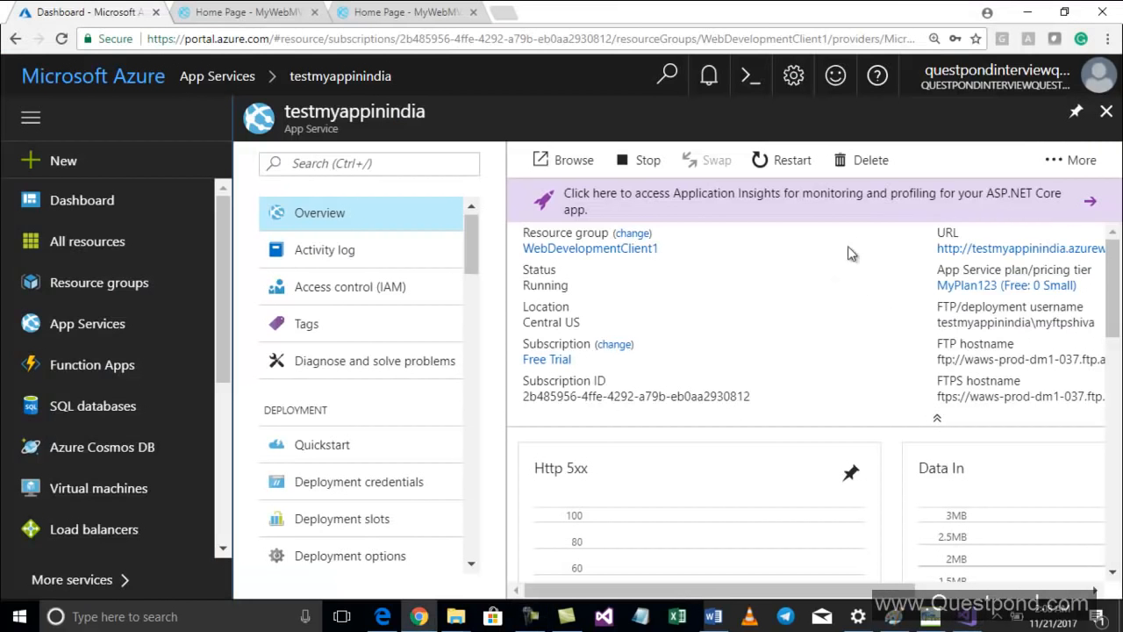
Download the web app's publish profile from the Overview page
click(1066, 160)
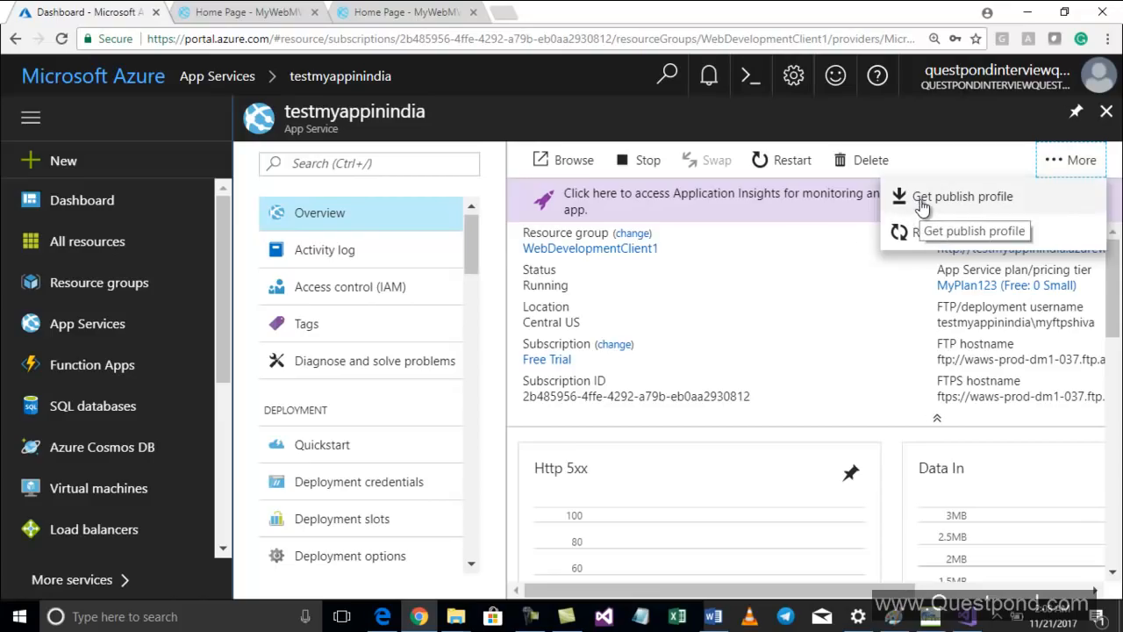
click(822, 266)
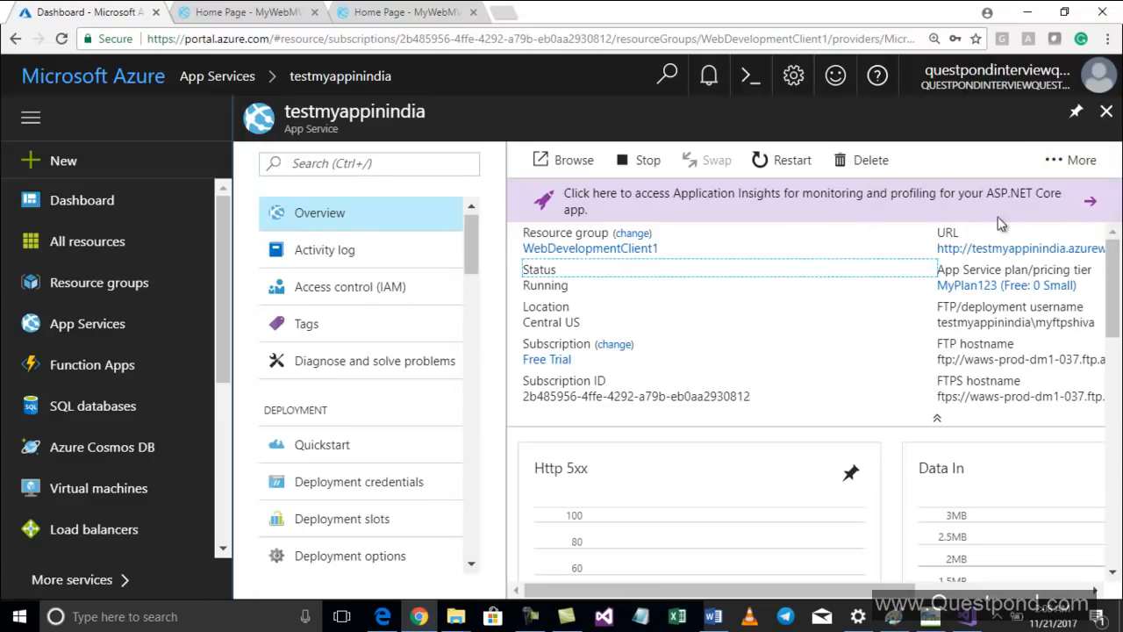
click(1086, 162)
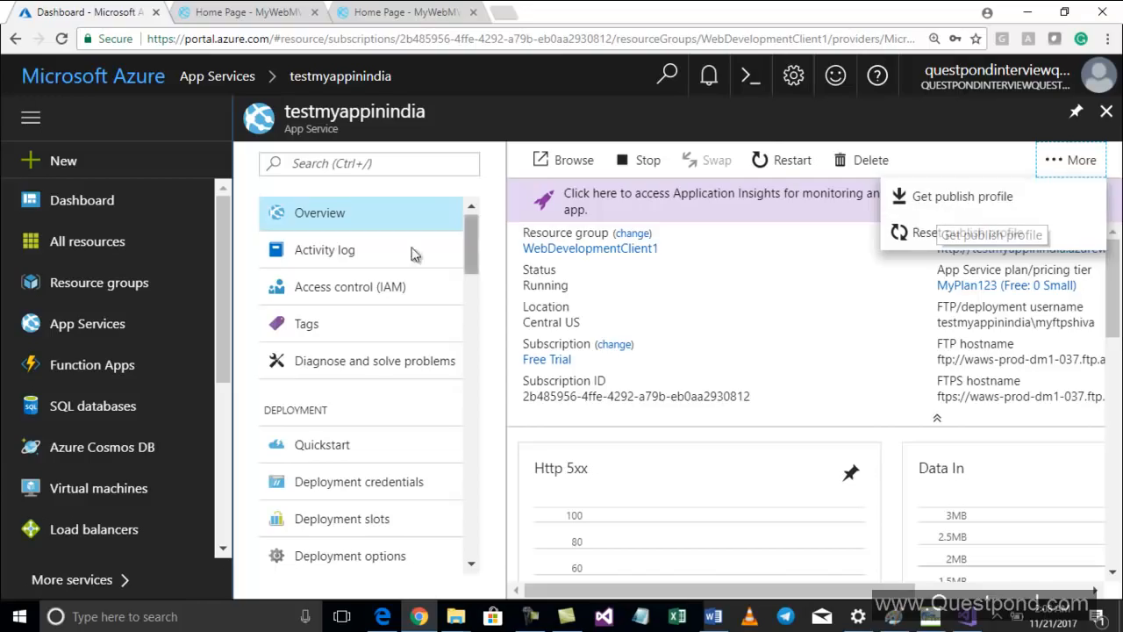
click(358, 227)
click(1072, 159)
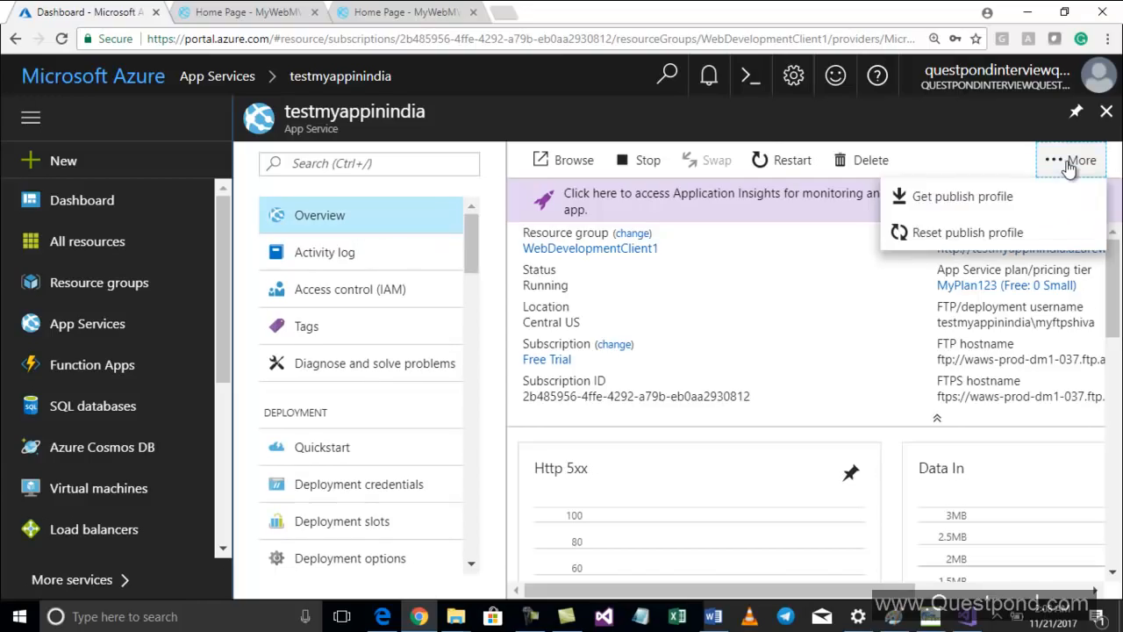
click(932, 202)
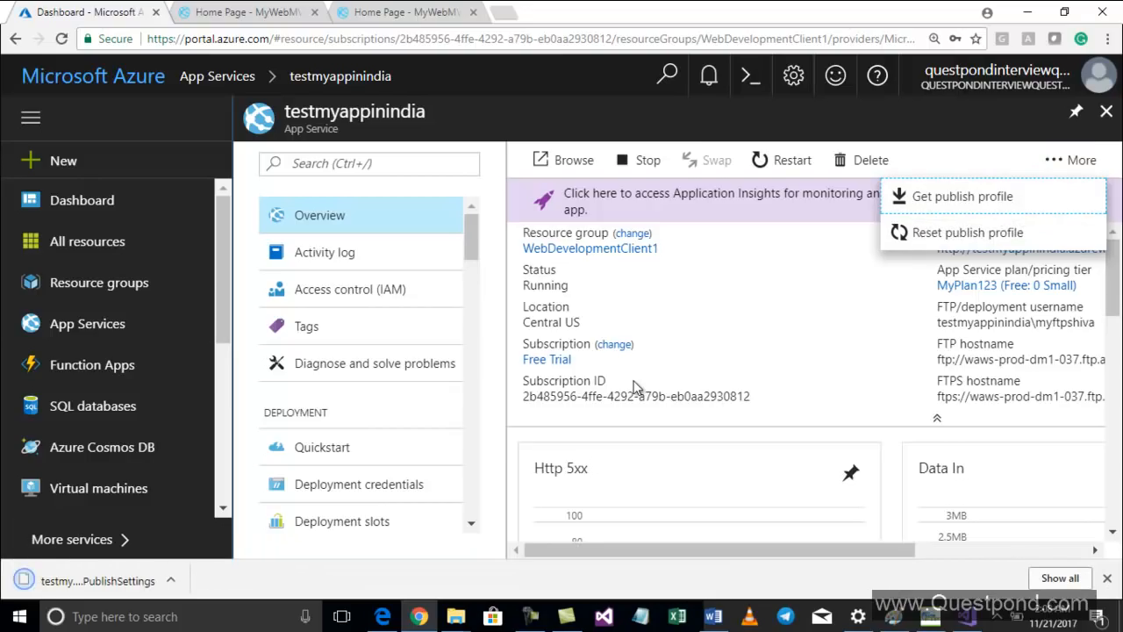
Show the downloaded PublishSettings file in its folder and copy the Downloads folder path
click(171, 580)
click(206, 523)
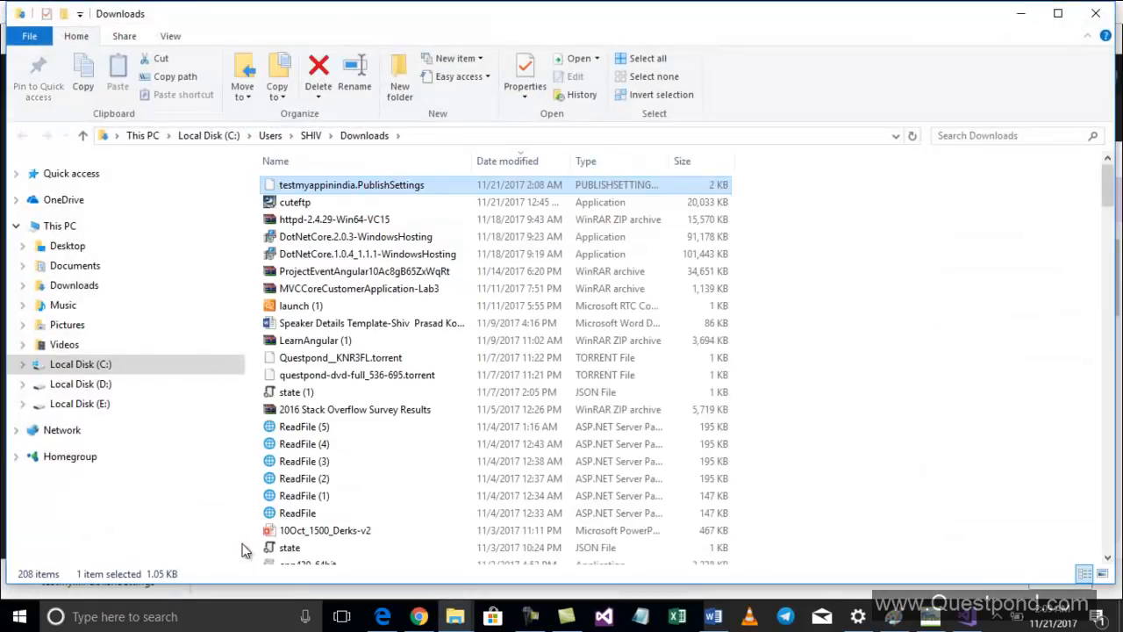
right_click(363, 137)
click(433, 163)
Switch to Visual Studio and start a new publish profile using the Import profile target
key(alt+Tab)
key(alt+Tab)
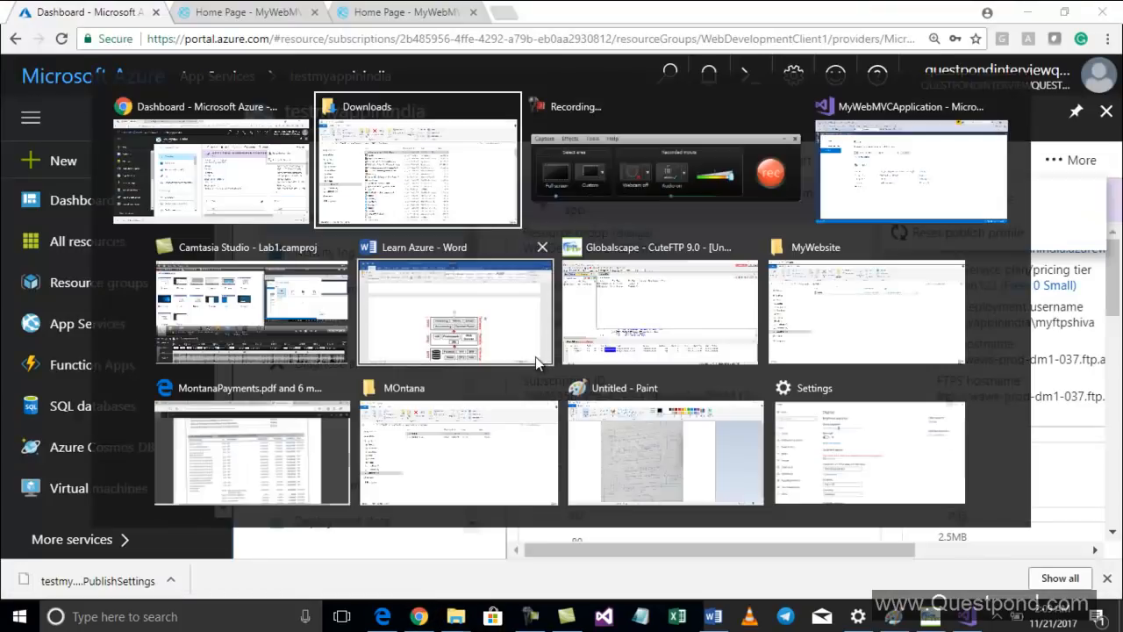
key(alt+Tab)
key(alt+Tab)
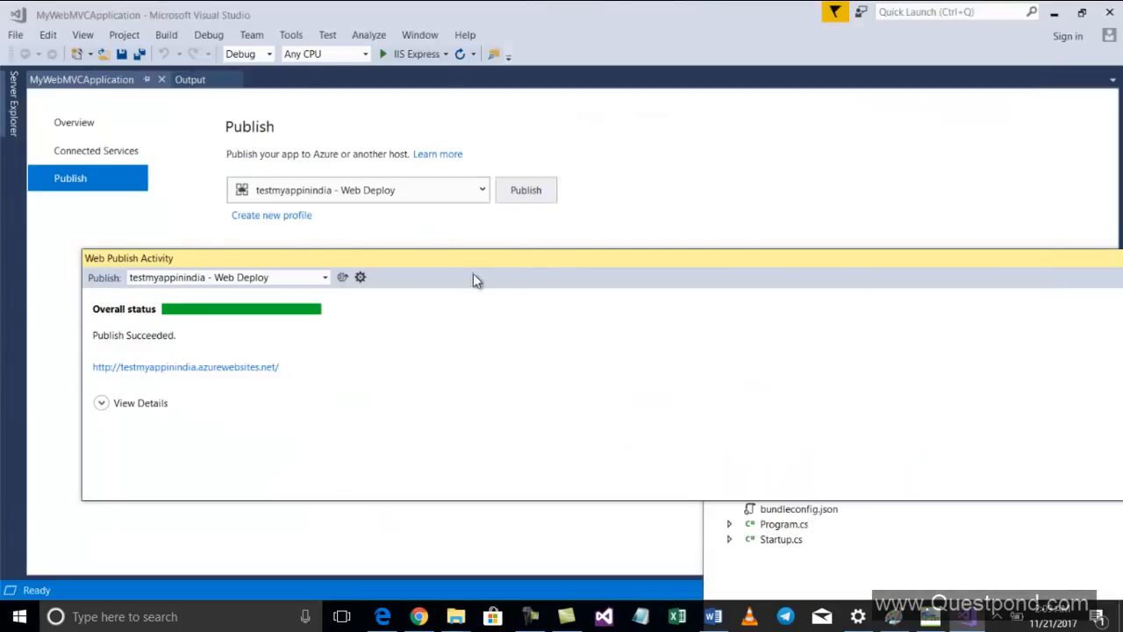
click(290, 216)
click(701, 258)
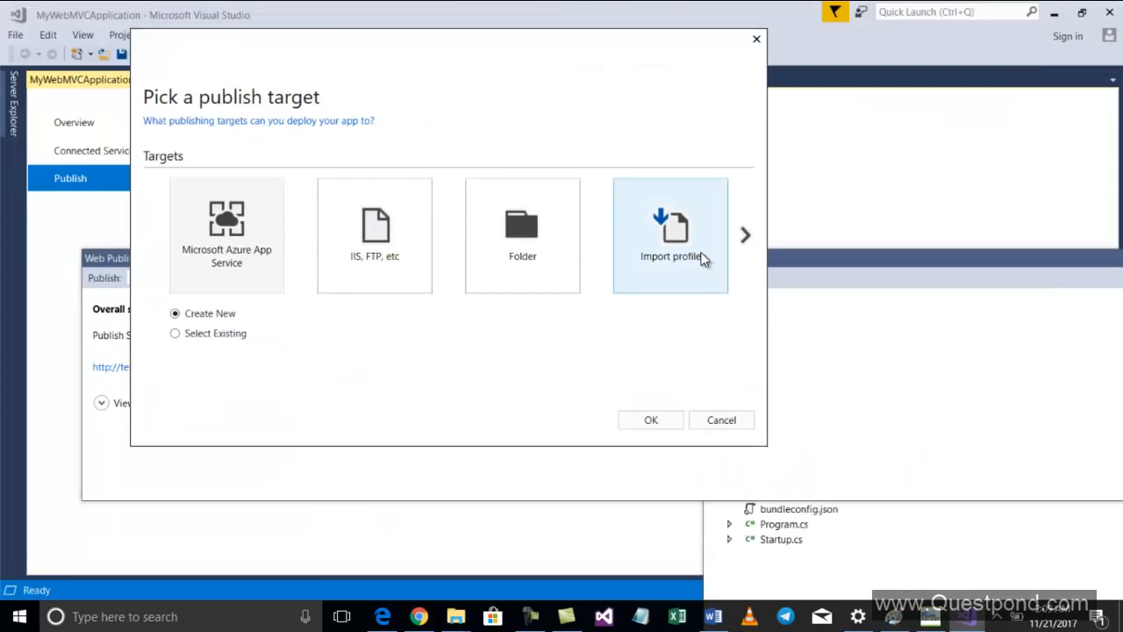
click(702, 258)
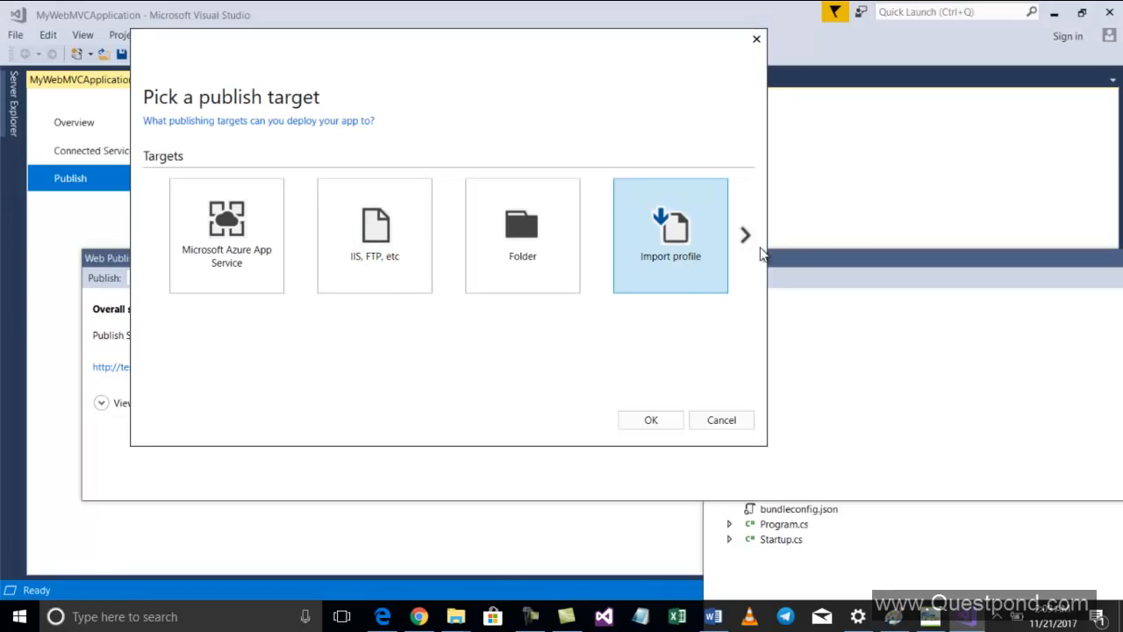
Import the testmyappinindia.PublishSettings file from the Downloads folder as the publish profile
drag(553, 49, 742, 156)
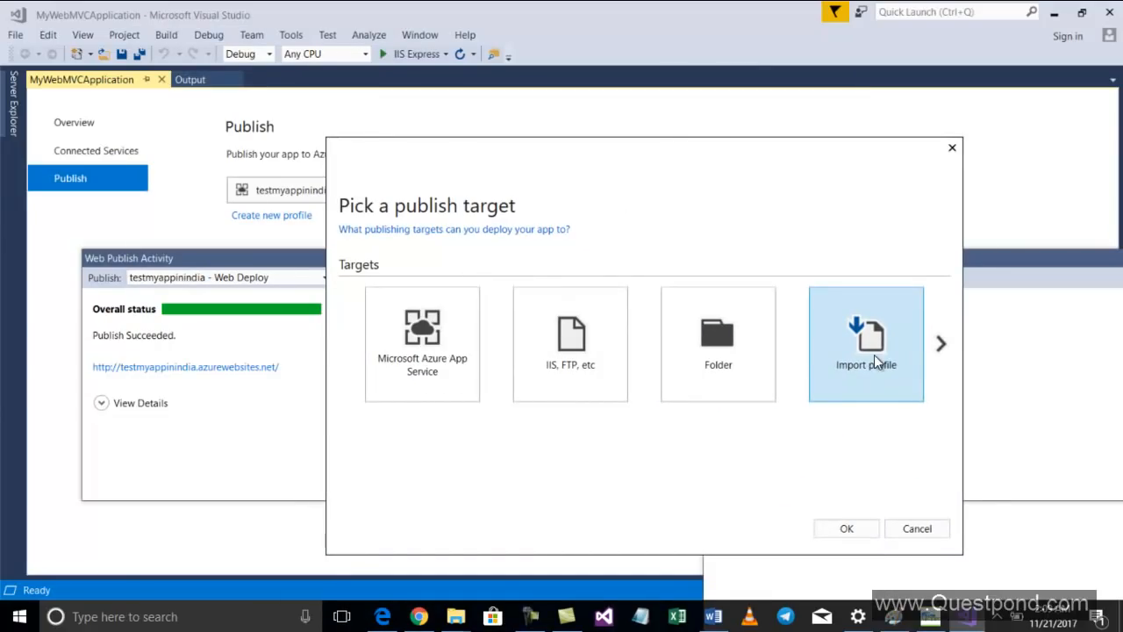
click(860, 530)
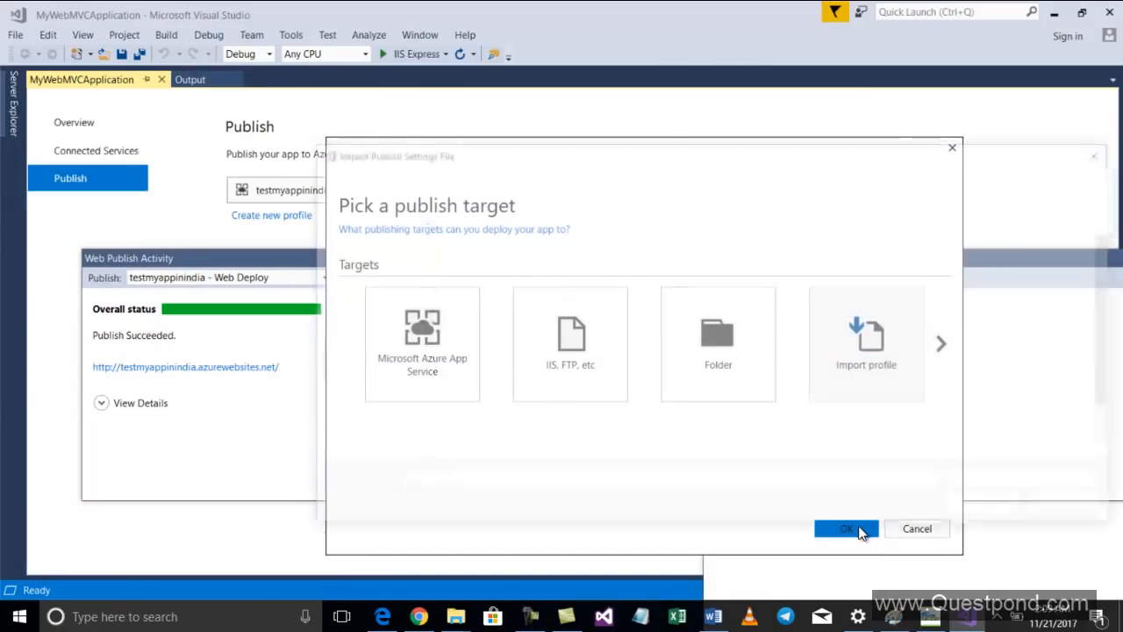
text(C:\Users\SHIV\Downloads)
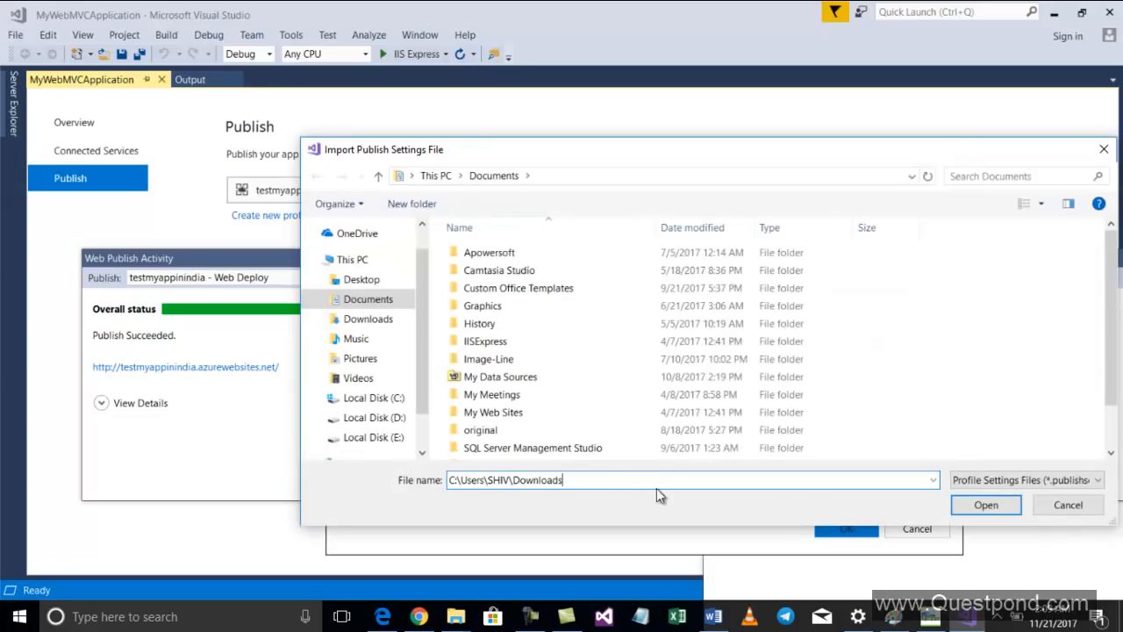
click(974, 506)
double_click(579, 256)
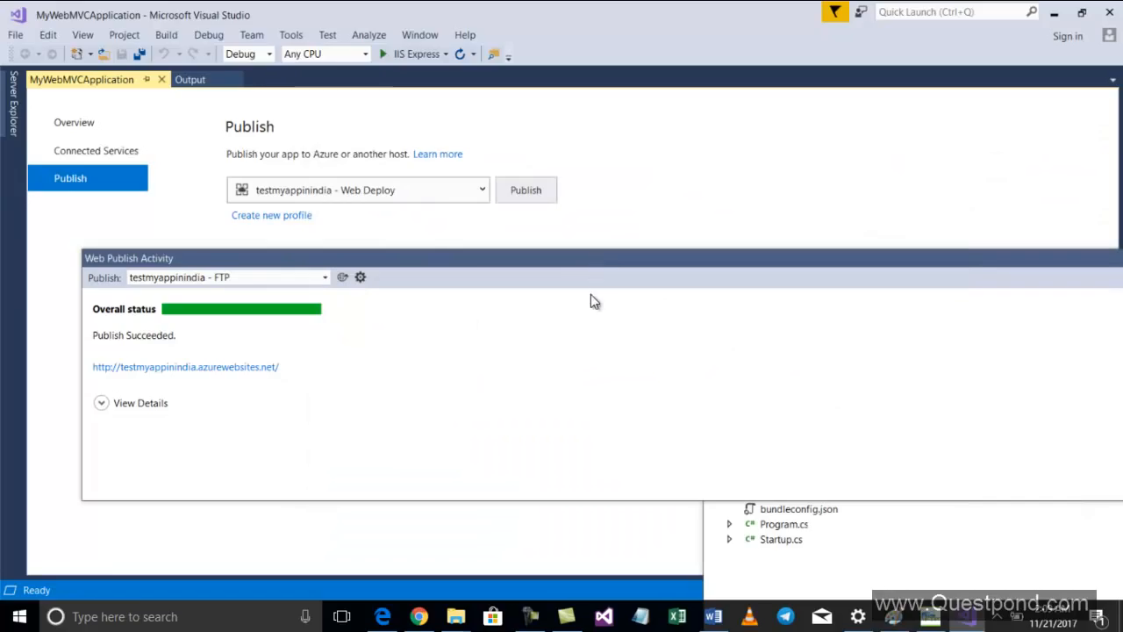
Close the Web Publish Activity window and select the testmyappinindia - Web Deploy publish profile
drag(517, 266, 503, 325)
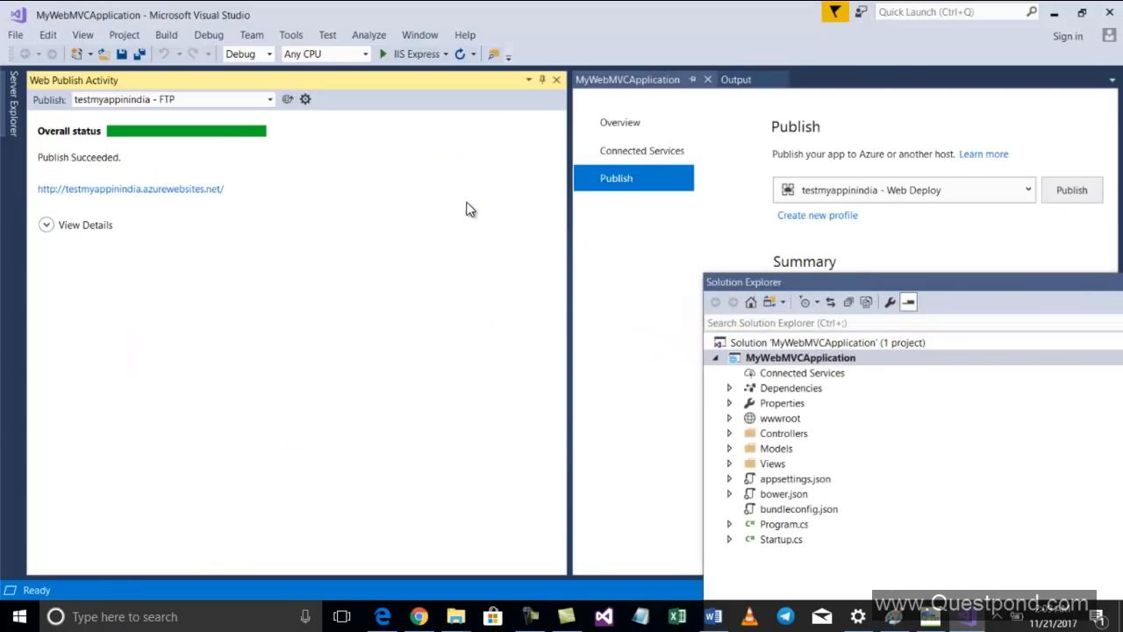
click(556, 79)
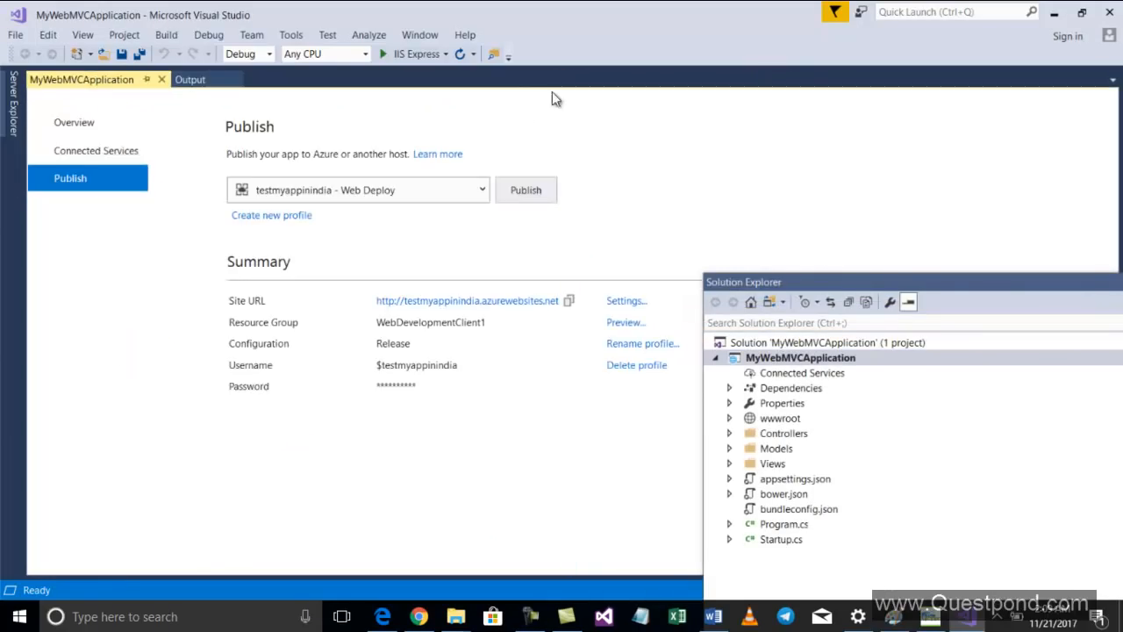
click(435, 190)
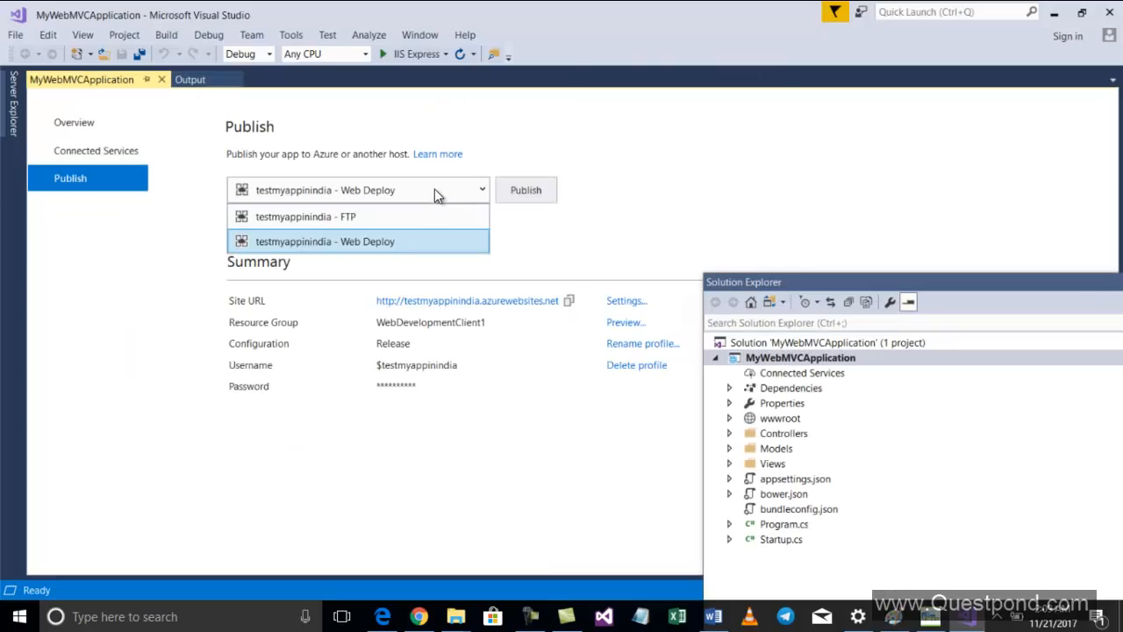
click(408, 240)
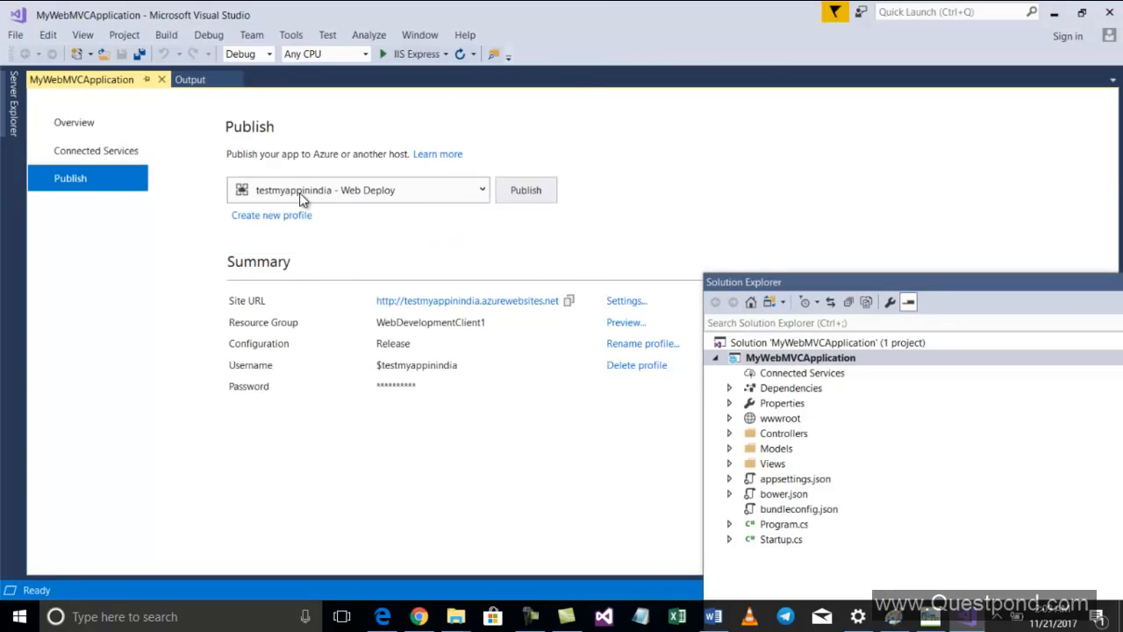
click(408, 190)
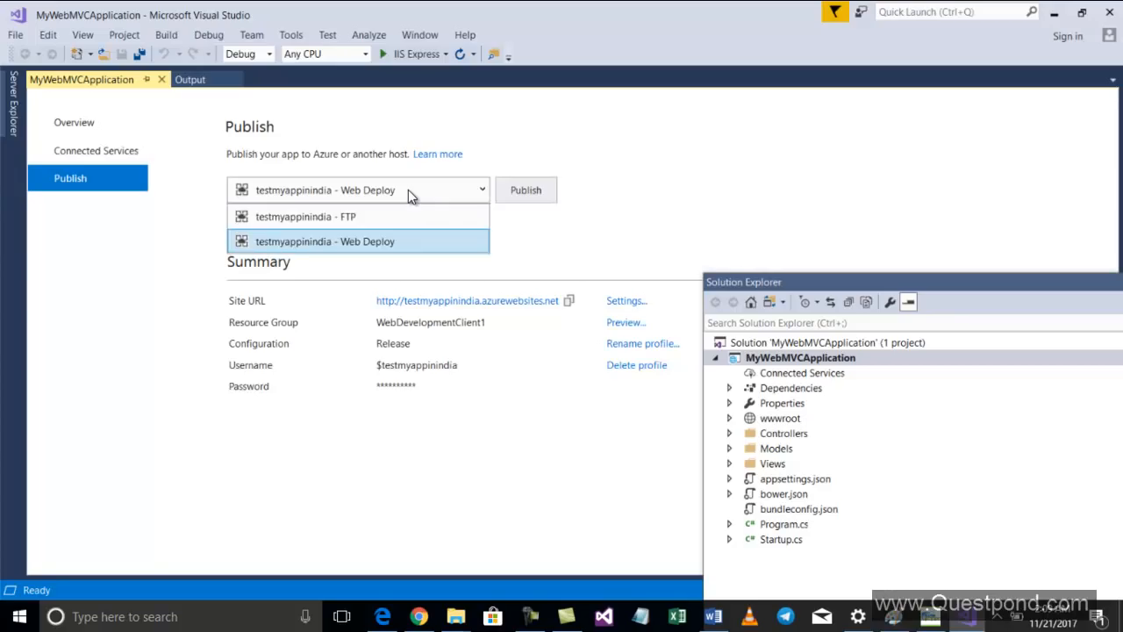
click(408, 189)
Publish MyWebMVCApplication with the selected Web Deploy profile
click(165, 35)
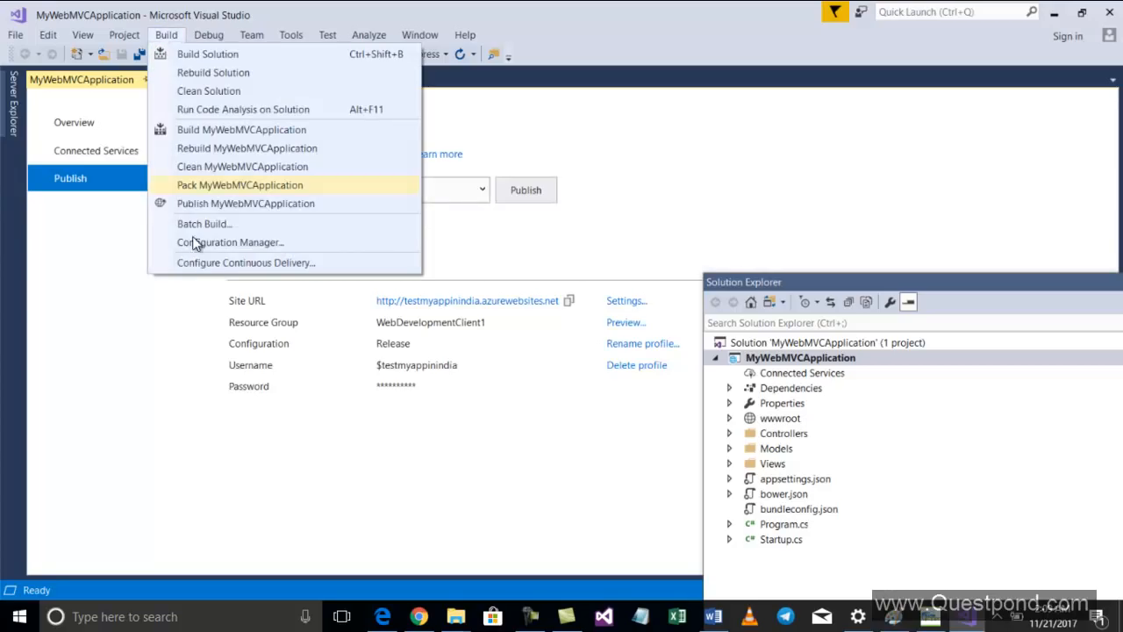
click(196, 203)
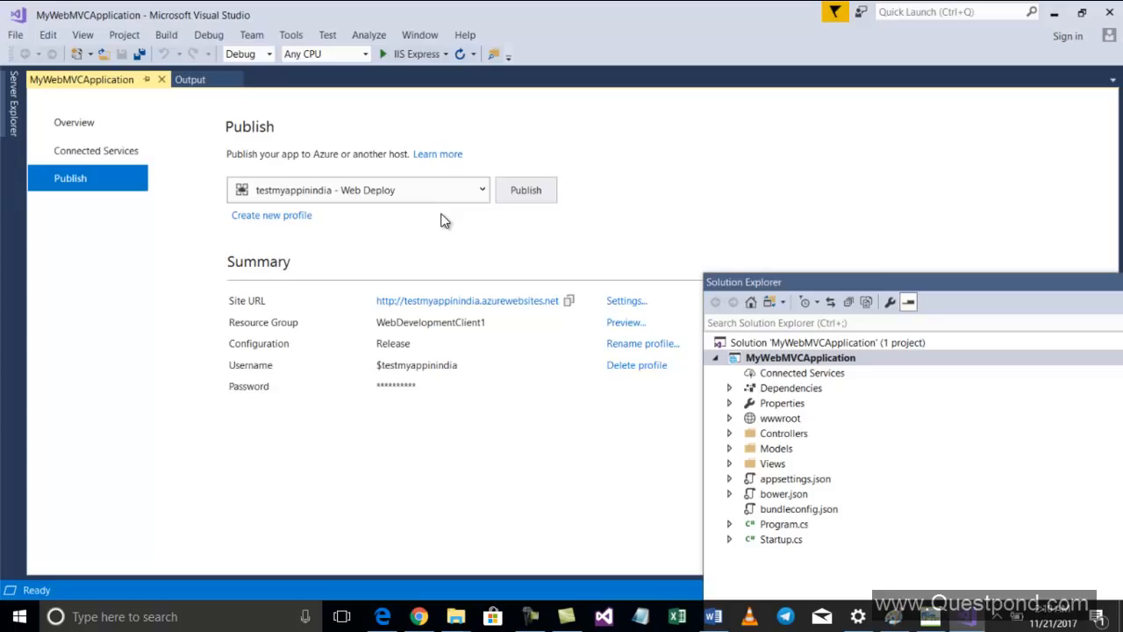
click(172, 35)
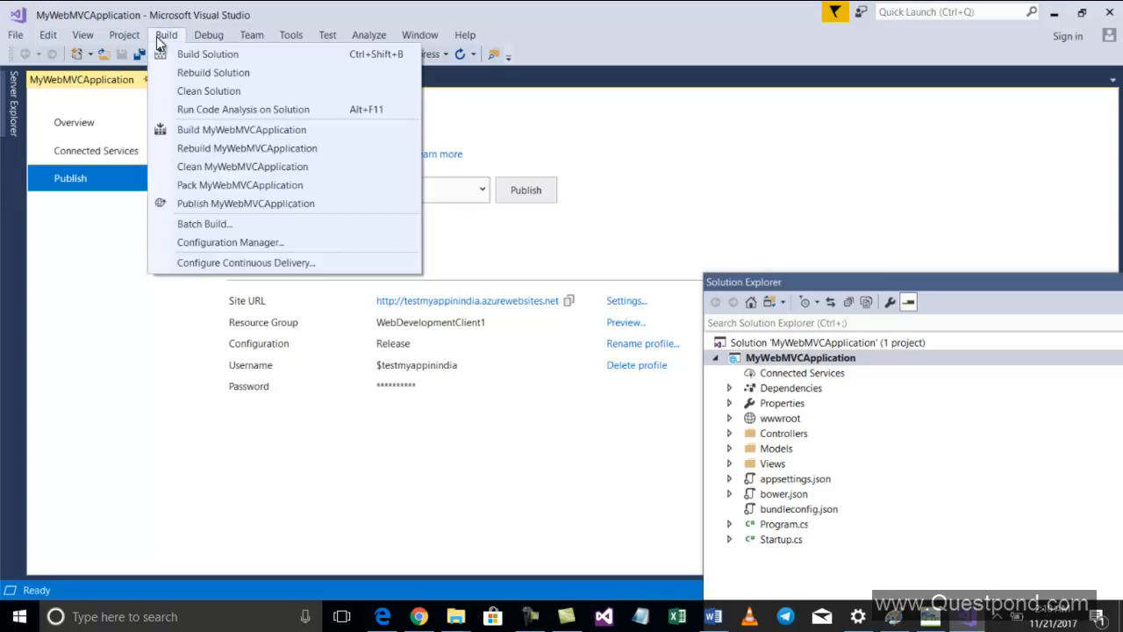
click(216, 203)
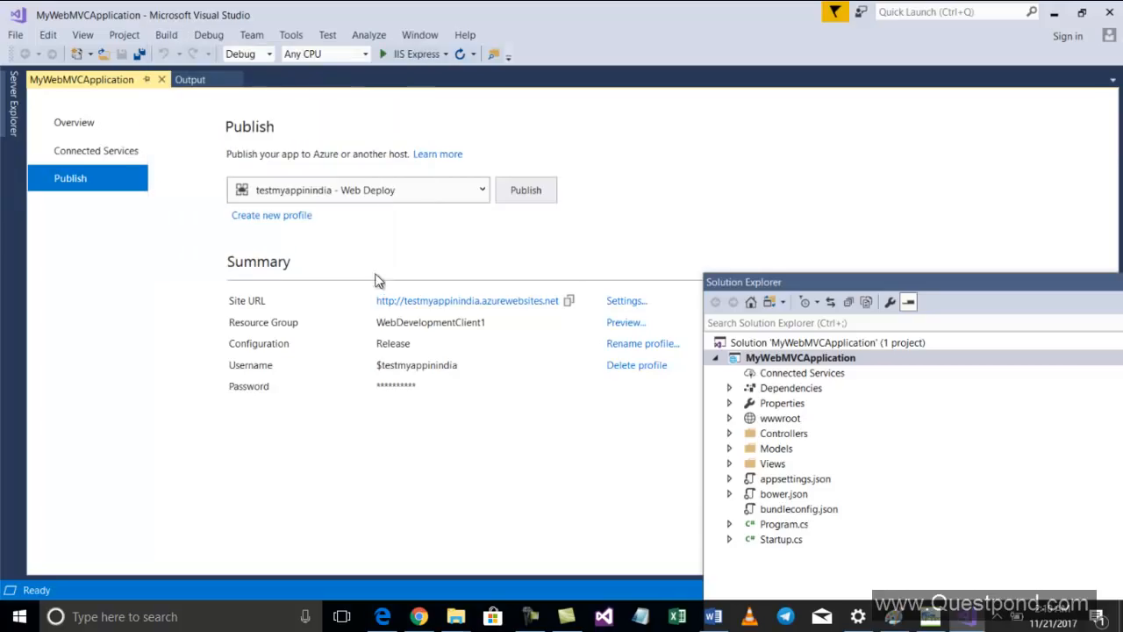
Add a blank line inside the Program class in Program.cs and republish MyWebMVCApplication
double_click(784, 524)
click(299, 401)
key(Return)
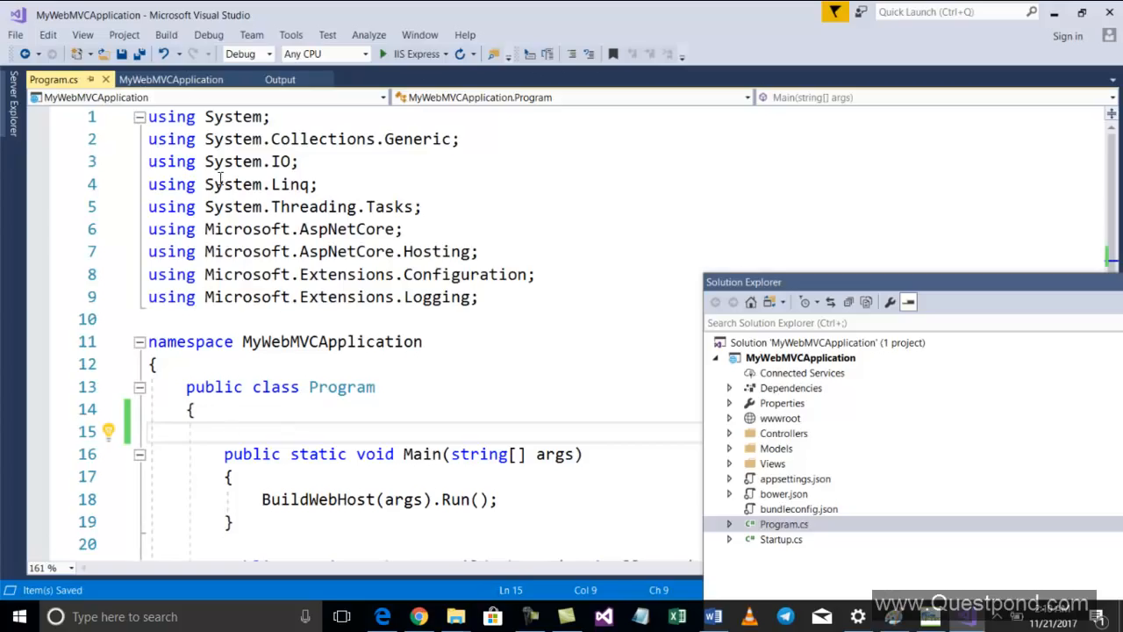
click(166, 35)
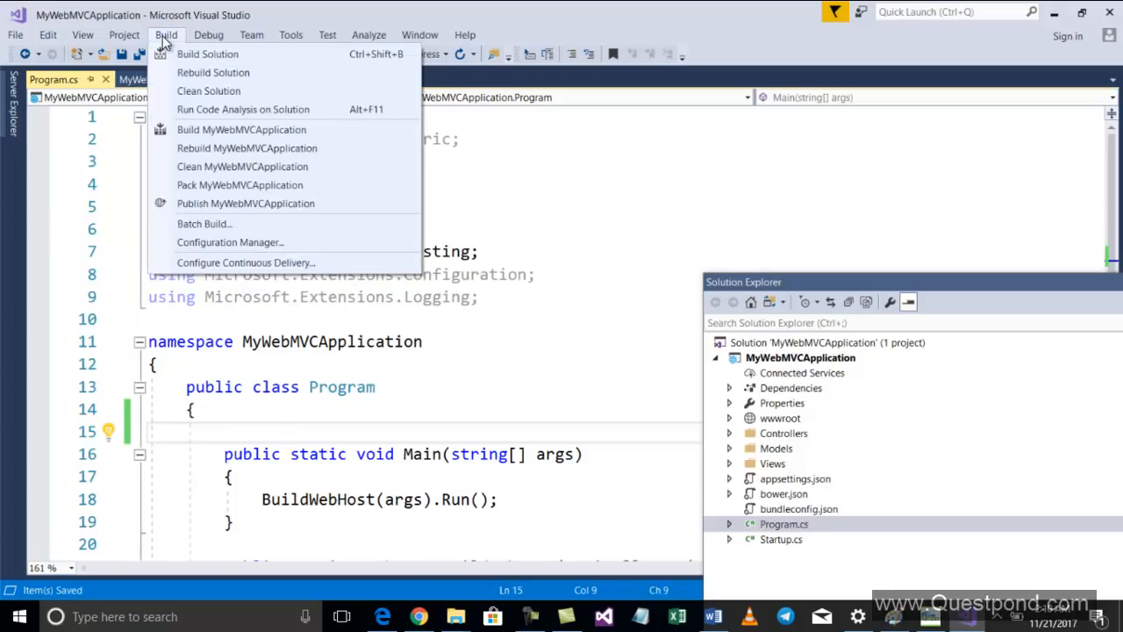
click(209, 200)
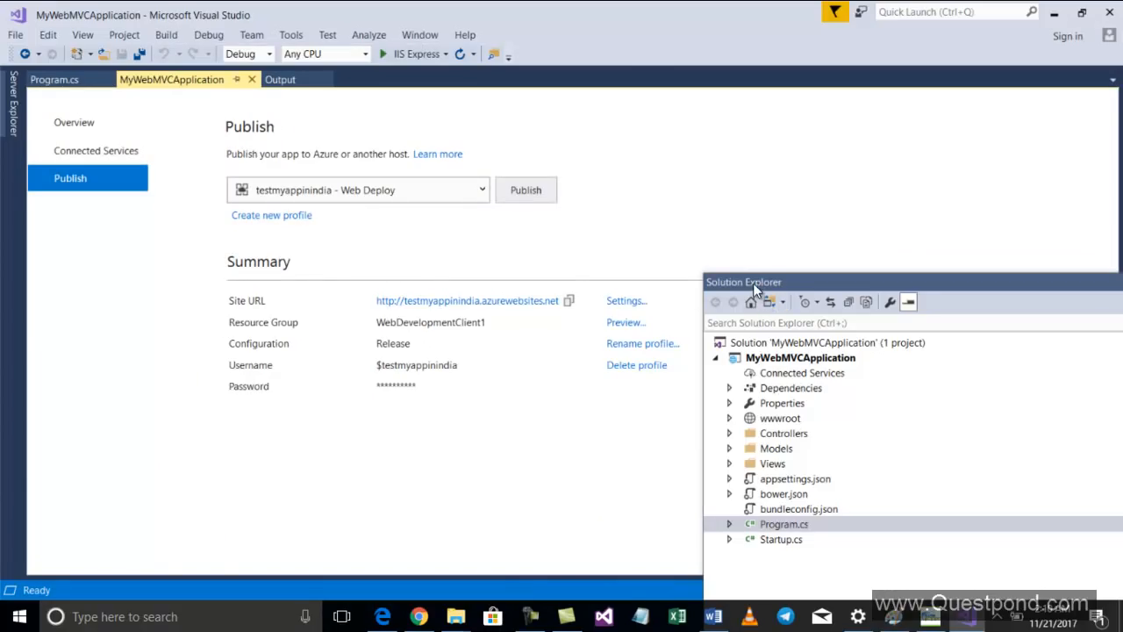
drag(754, 282, 817, 456)
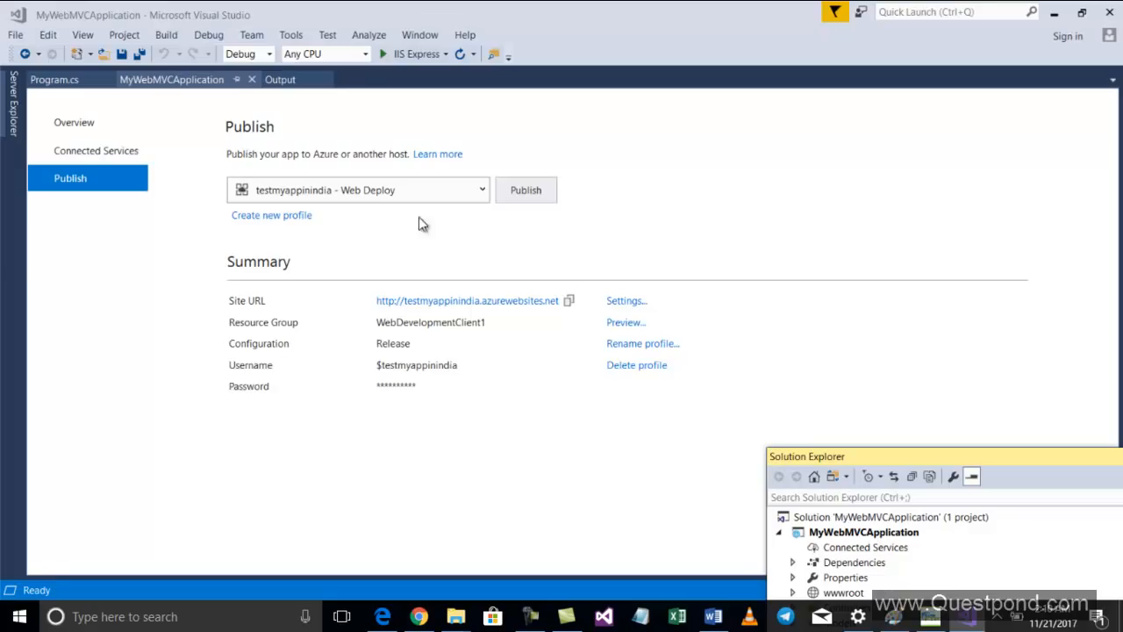
click(411, 186)
click(410, 186)
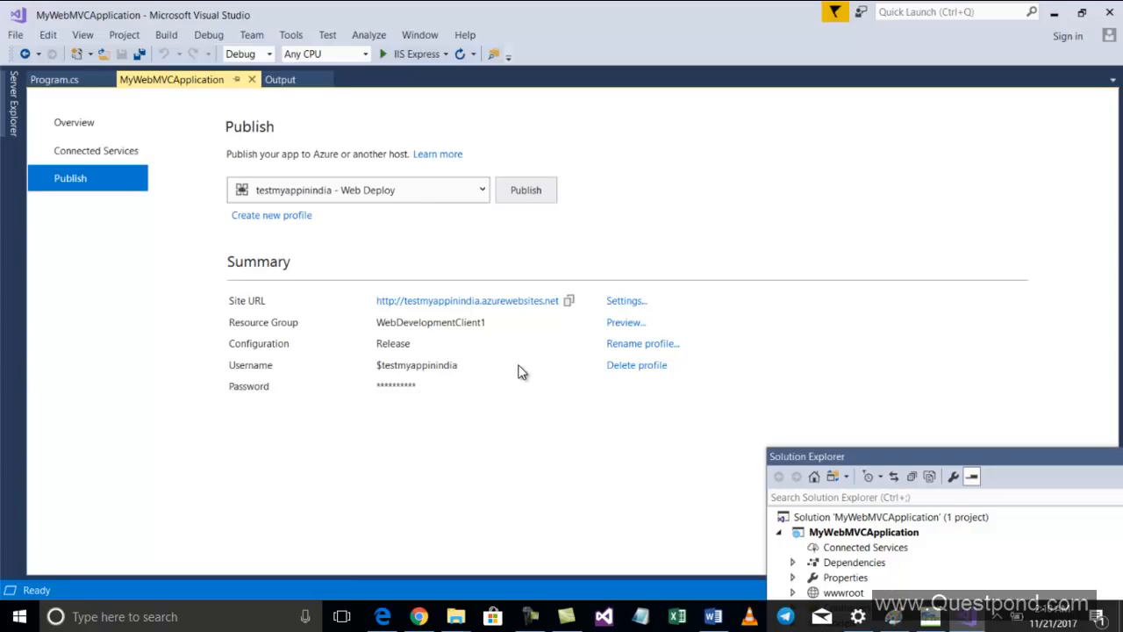
Return to the Azure portal, open the web app's Application settings and browse the menu down to the development tools
click(418, 616)
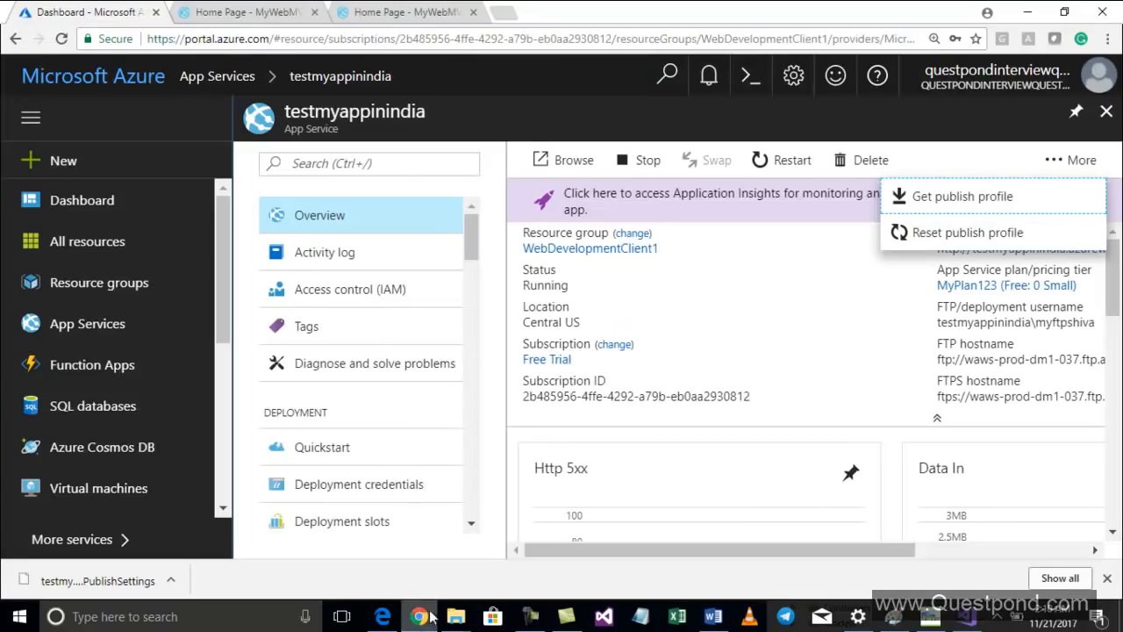
click(833, 311)
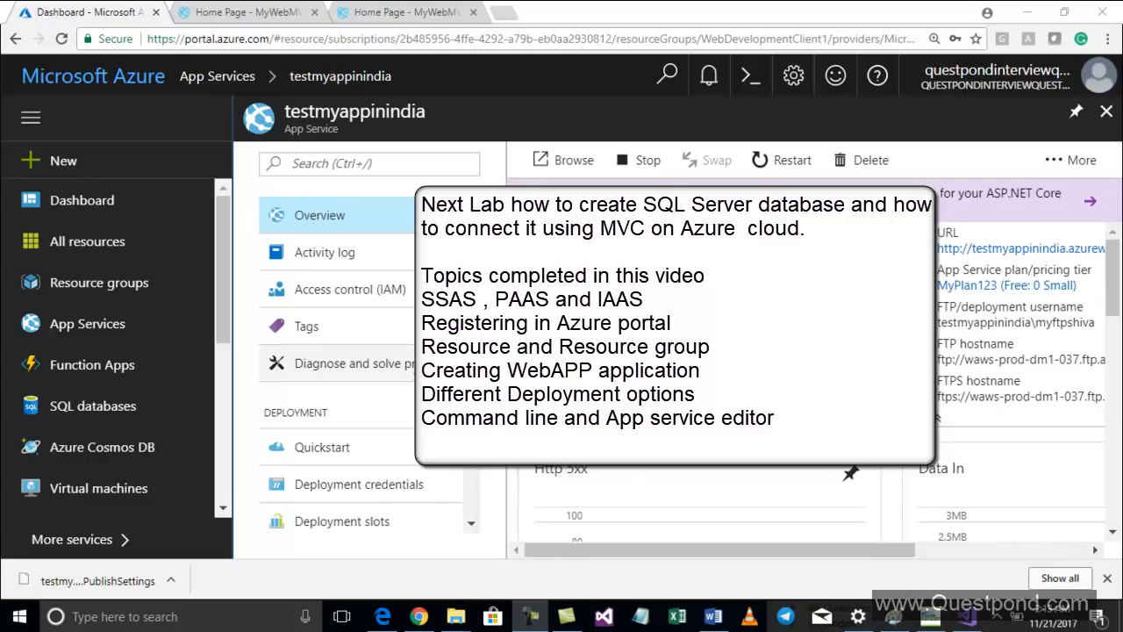
scroll(360, 364, down, 4)
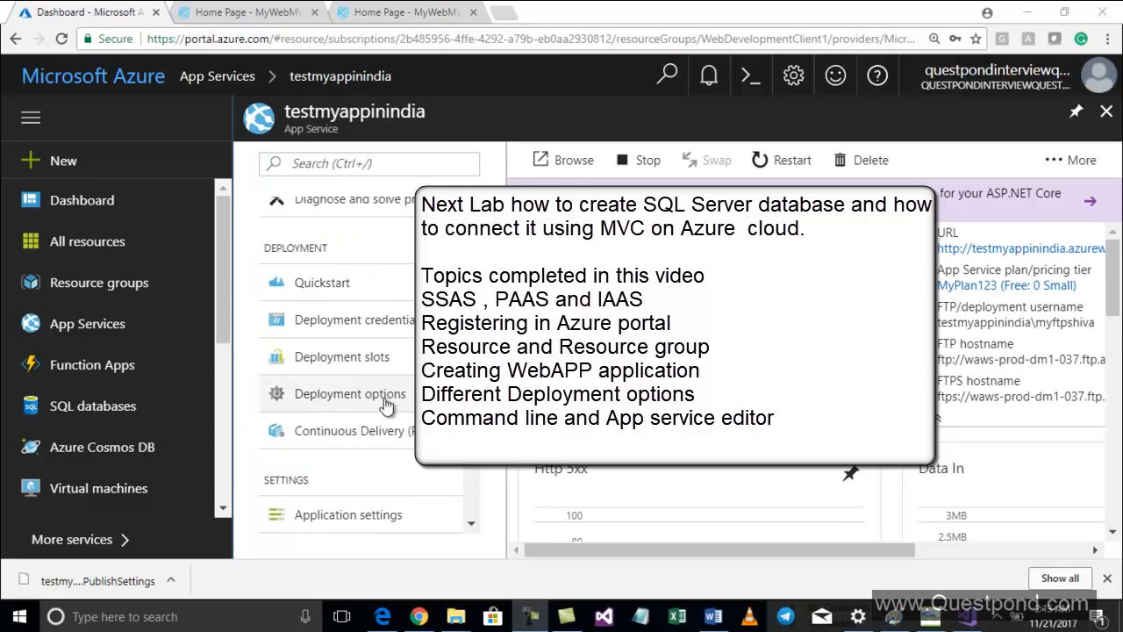
scroll(386, 406, down, 2)
click(395, 352)
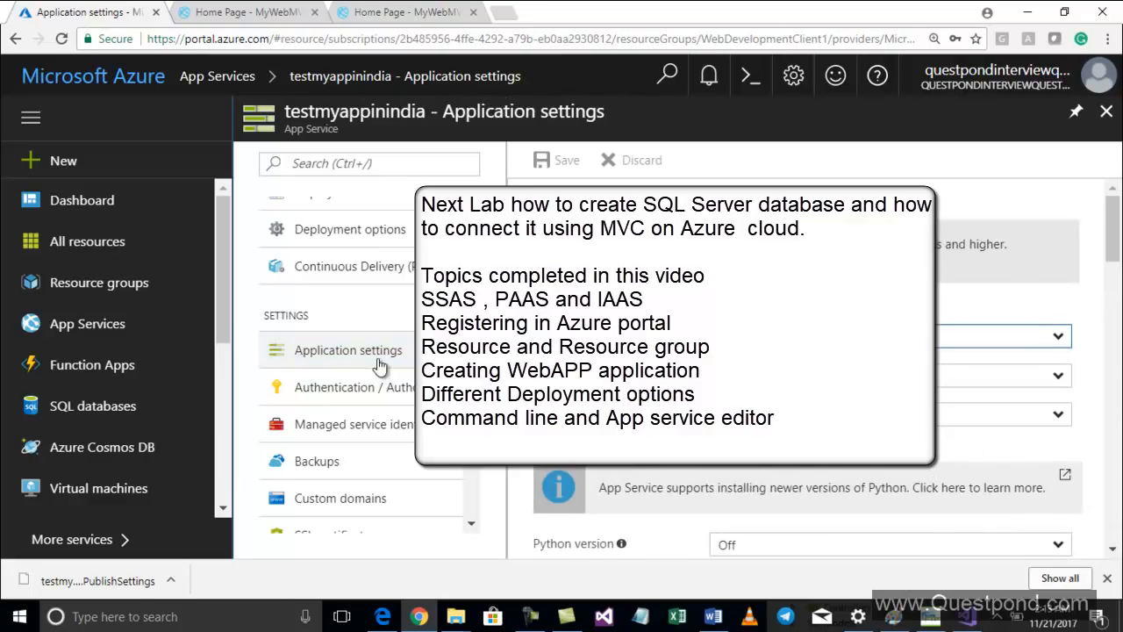
scroll(382, 369, down, 2)
scroll(386, 388, down, 8)
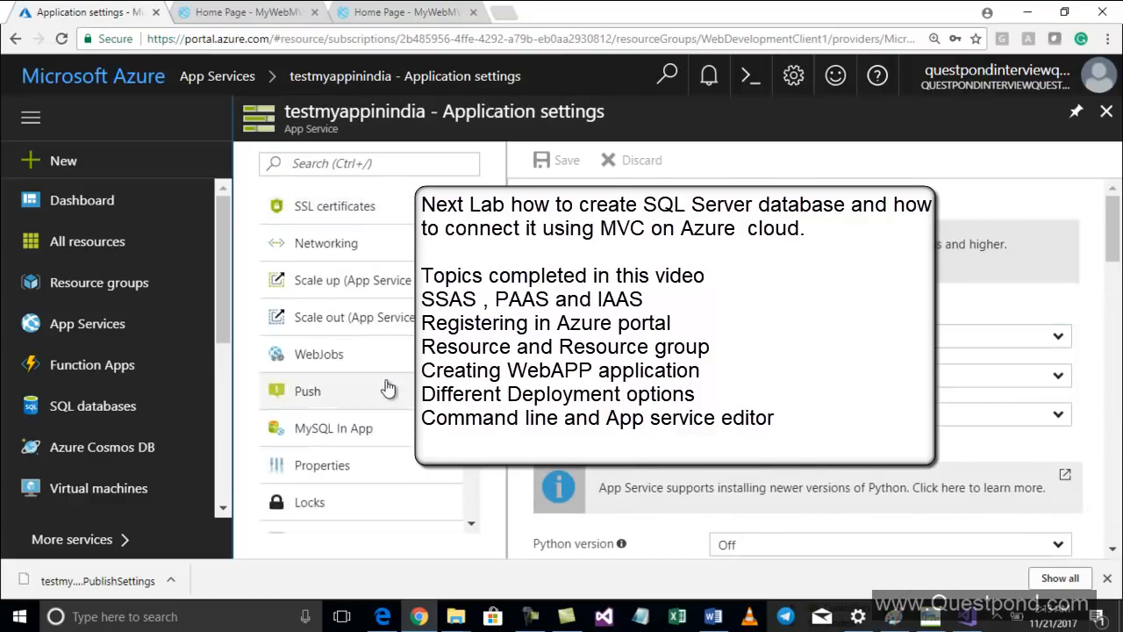
scroll(383, 379, down, 4)
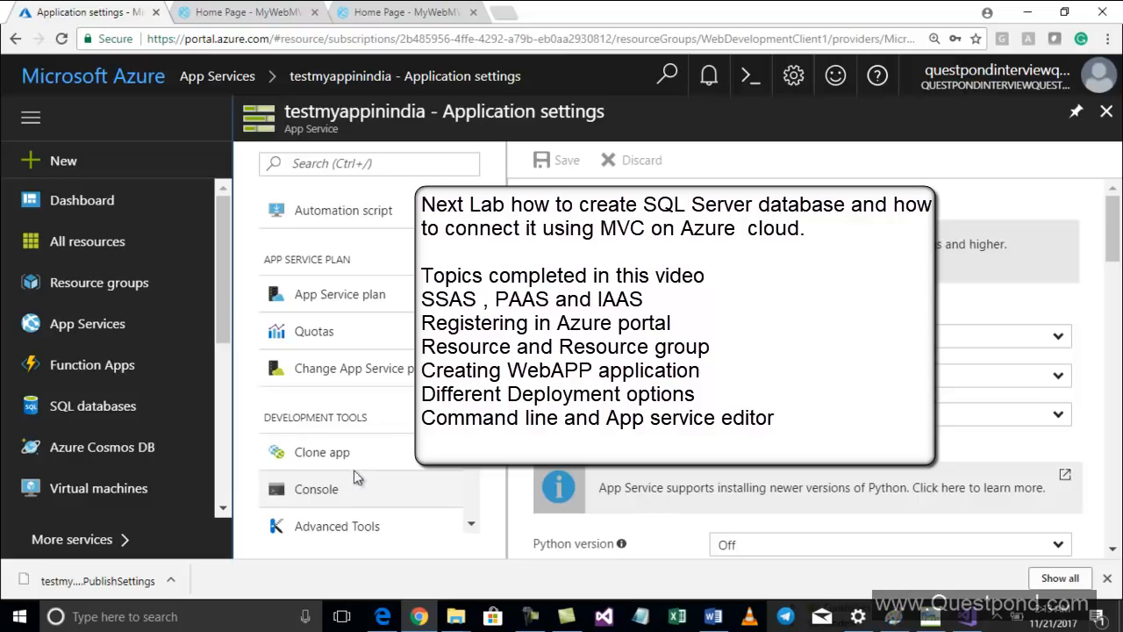
scroll(386, 438, down, 4)
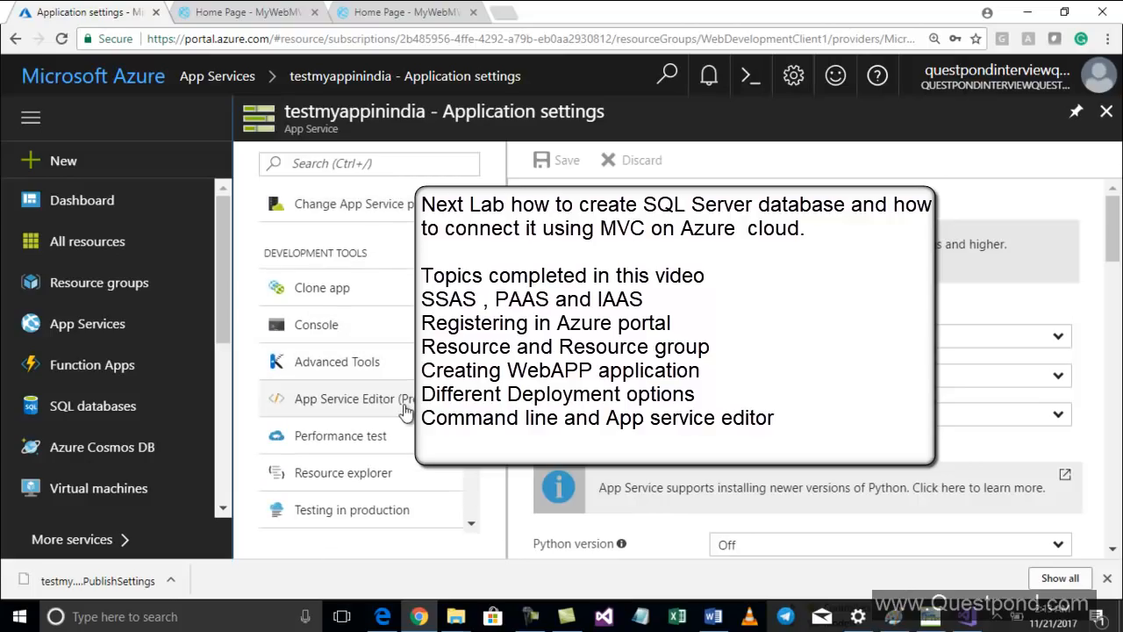